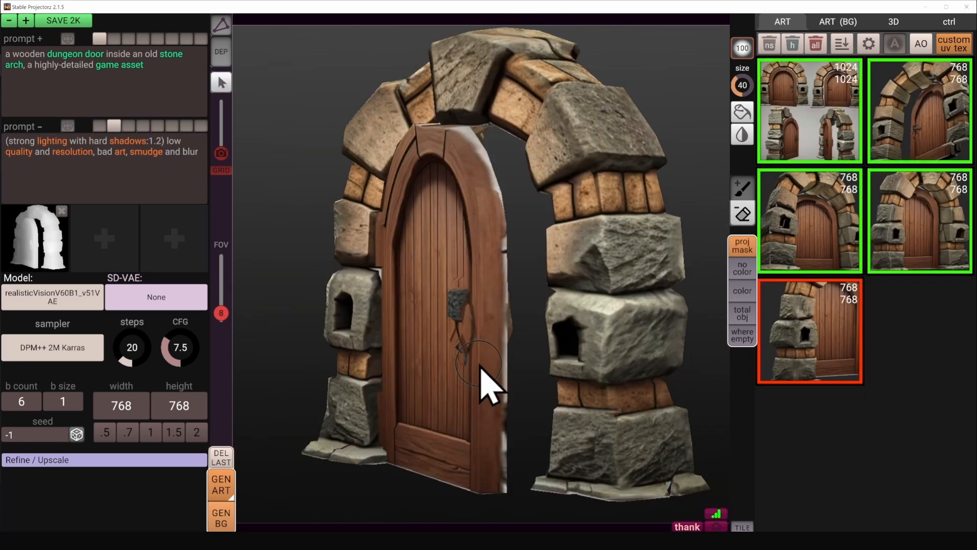
- Select only the wooden door, leaving the stone arch out of the selection, and frame it in the view
left_click(481, 370)
left_click(480, 365, "ctrl")
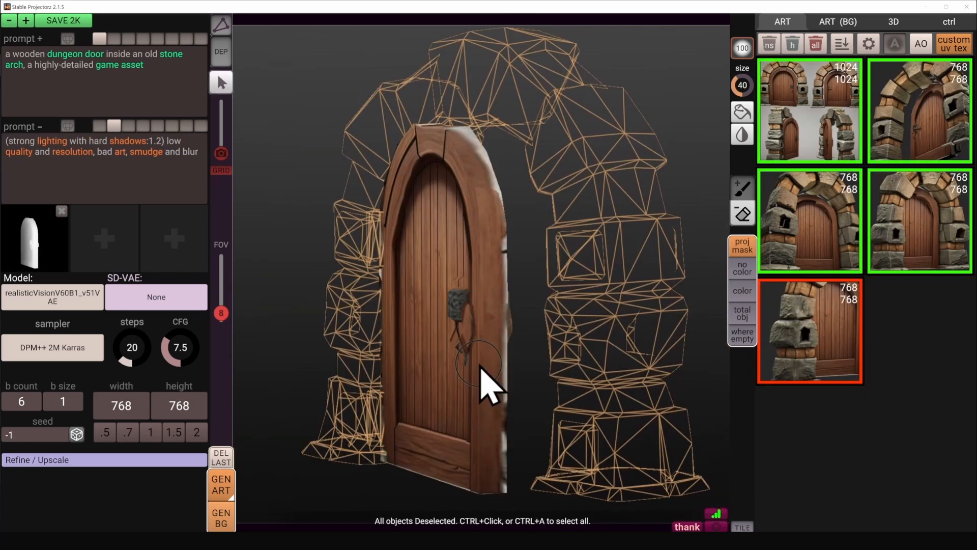
left_click_drag(480, 365, 528, 375, "alt")
key("f")
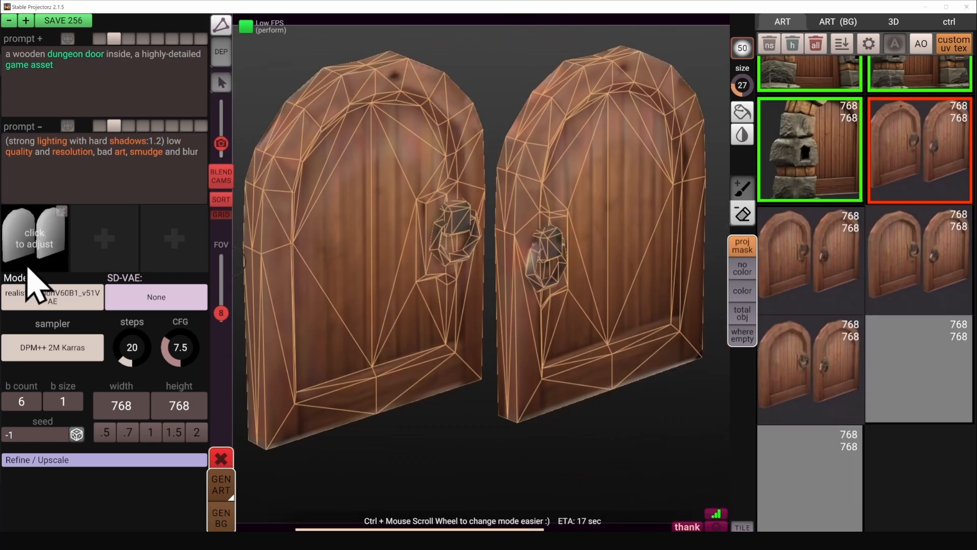
mouse_move(253, 117)
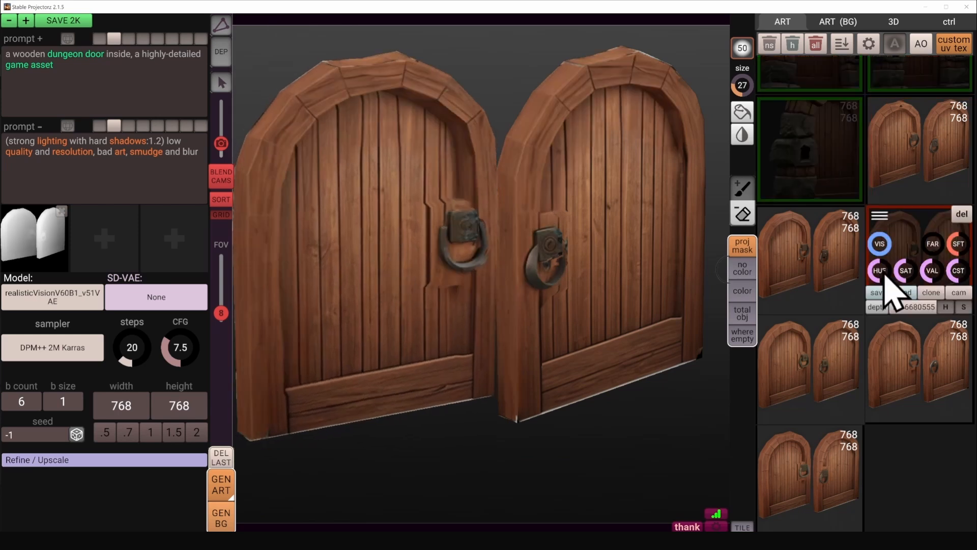
mouse_move(796, 387)
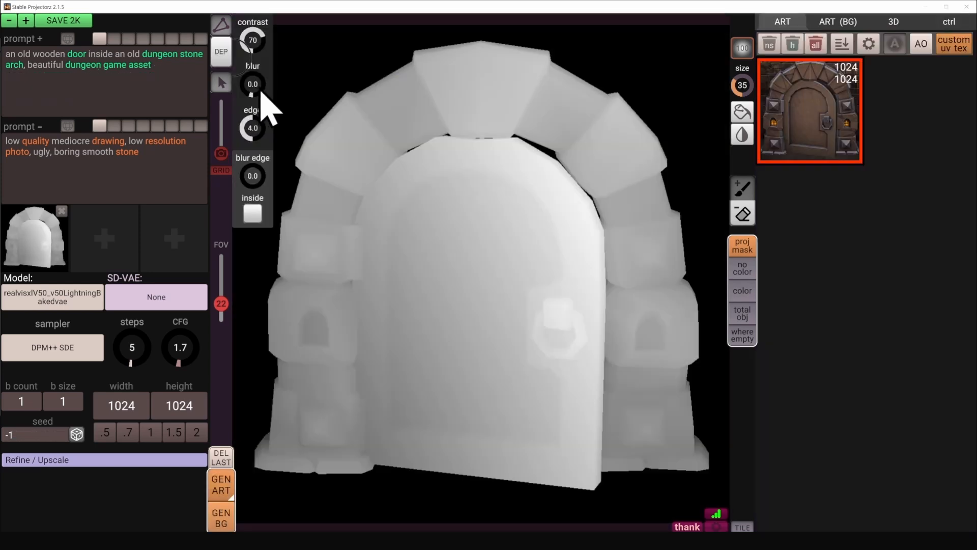
- Adjust the contrast of the depth map for the door and arch, and toggle camera blending for the four-camera view
left_click_drag(258, 45, 241, 51)
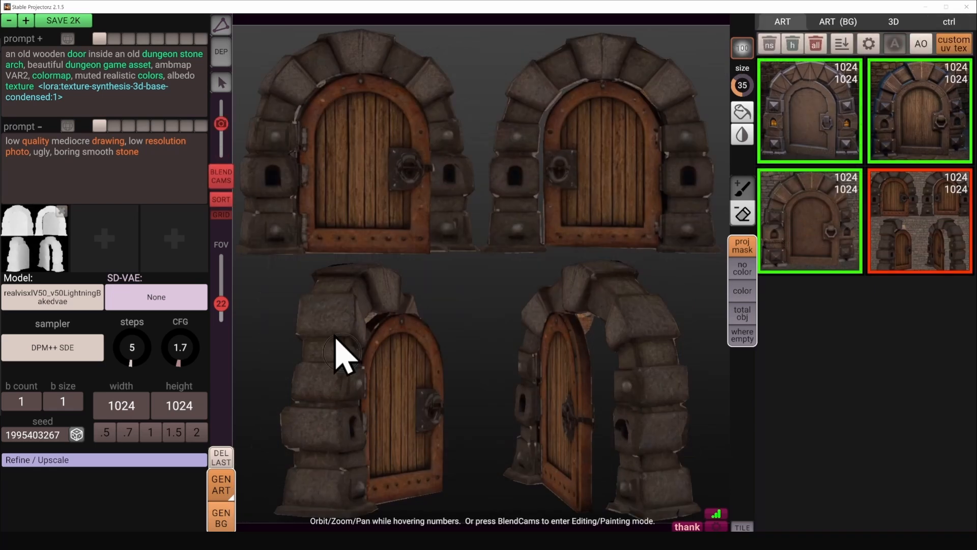
left_click(222, 176)
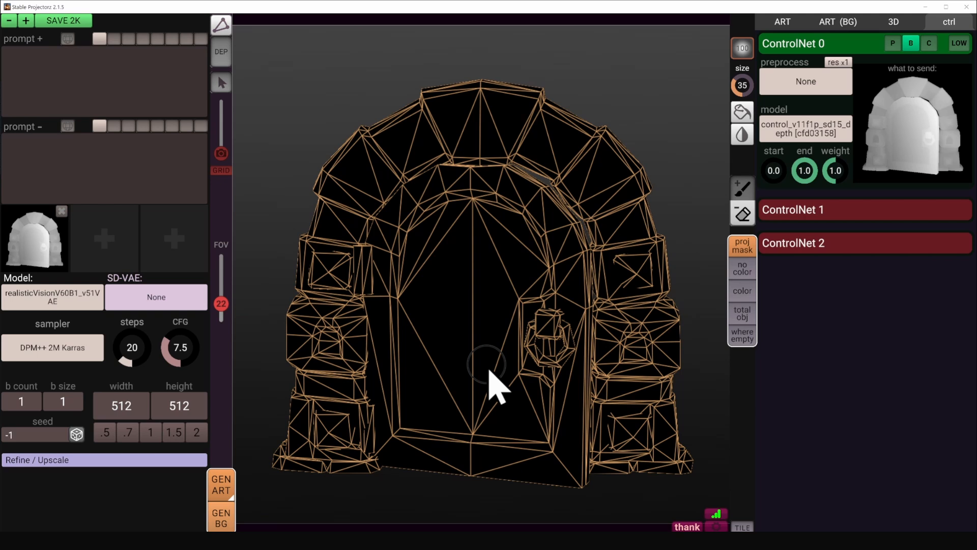
left_click_drag(471, 328, 497, 333, "alt")
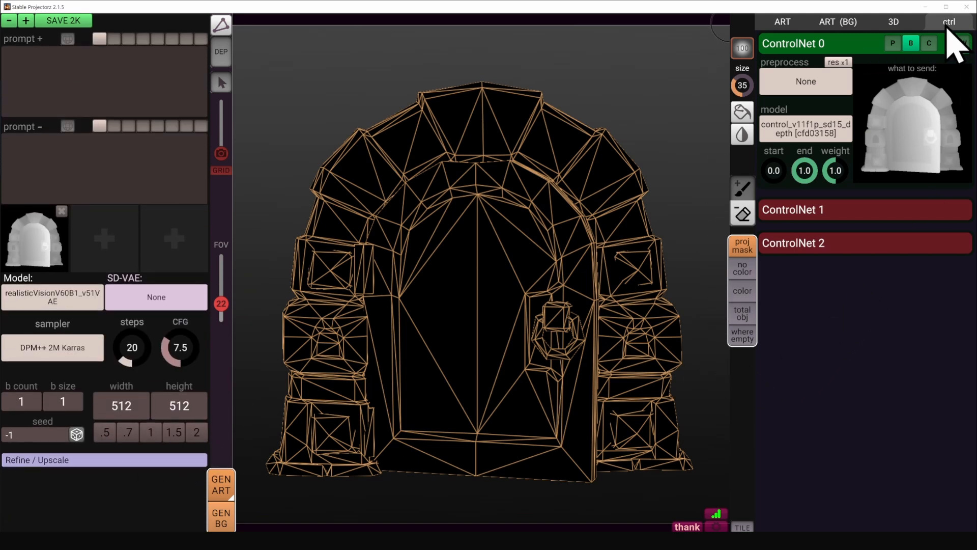
left_click(905, 24)
left_click(836, 28)
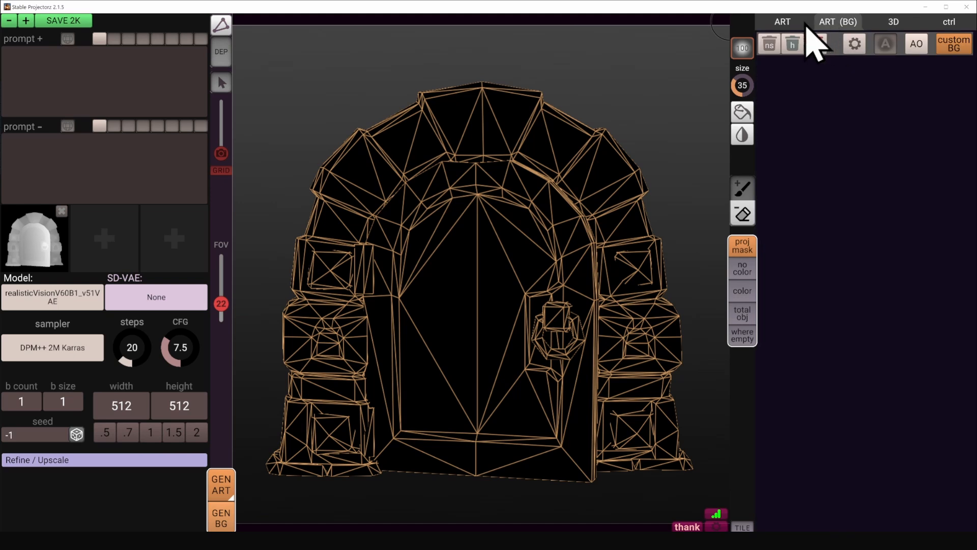
left_click(799, 25)
- Load the 3D model file sword.fbx in place of the door and arch
left_click(890, 26)
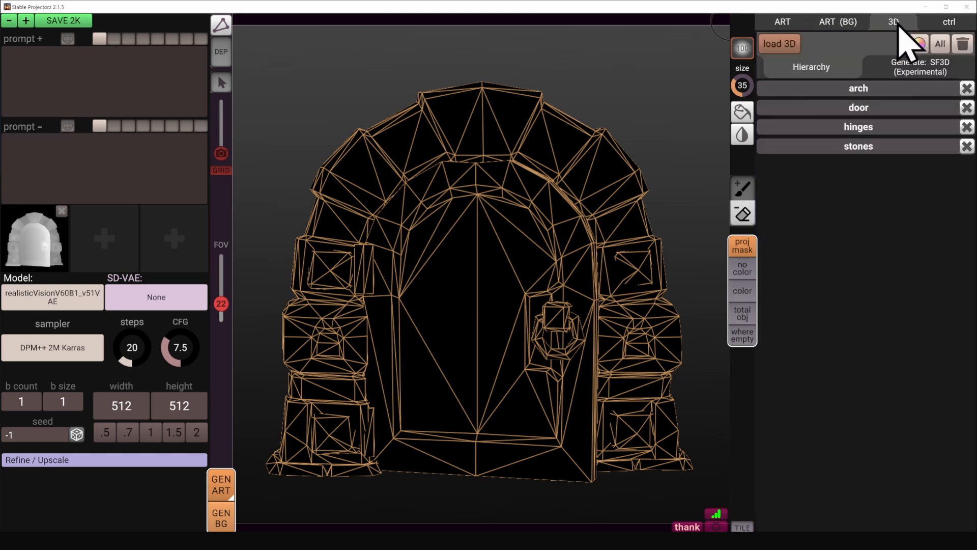
left_click(787, 45)
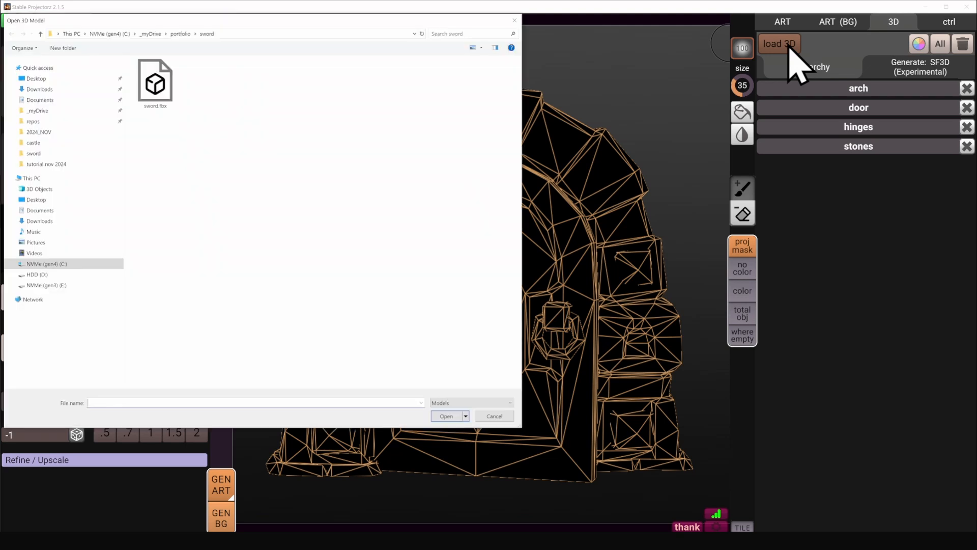
double_click(166, 99)
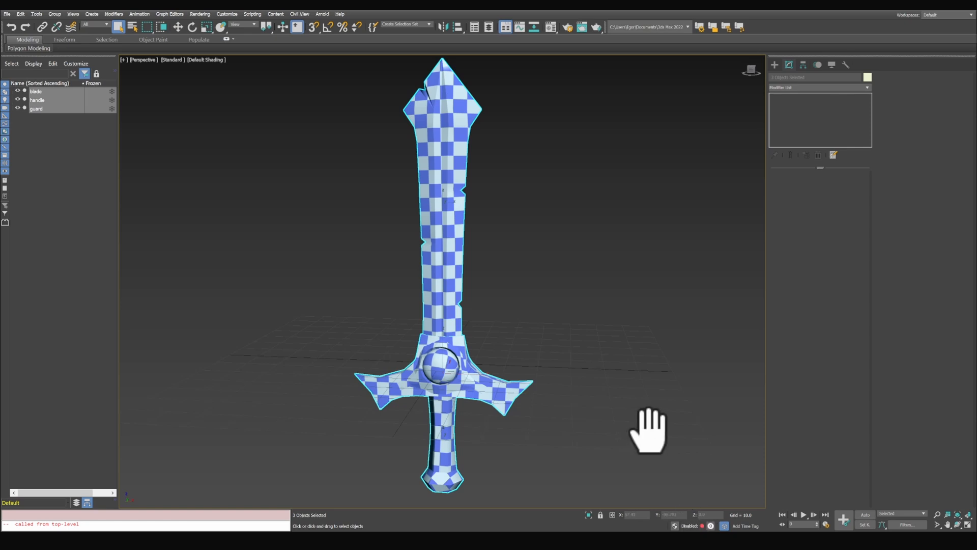
- Switch to 3ds Max and examine the sword's handle, guard and blade as separate objects
middle_click_drag(640, 423, 642, 421, "alt")
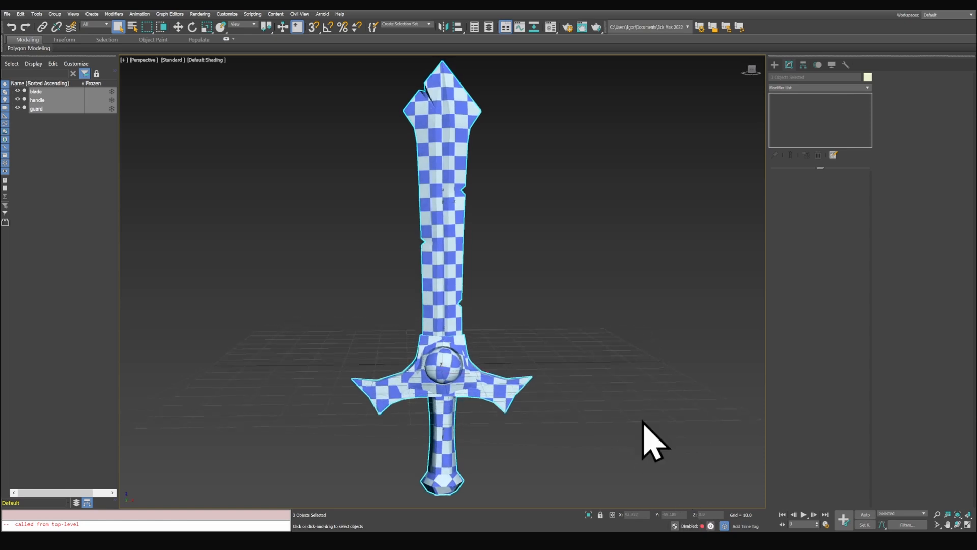
left_click(440, 428)
left_click(470, 386)
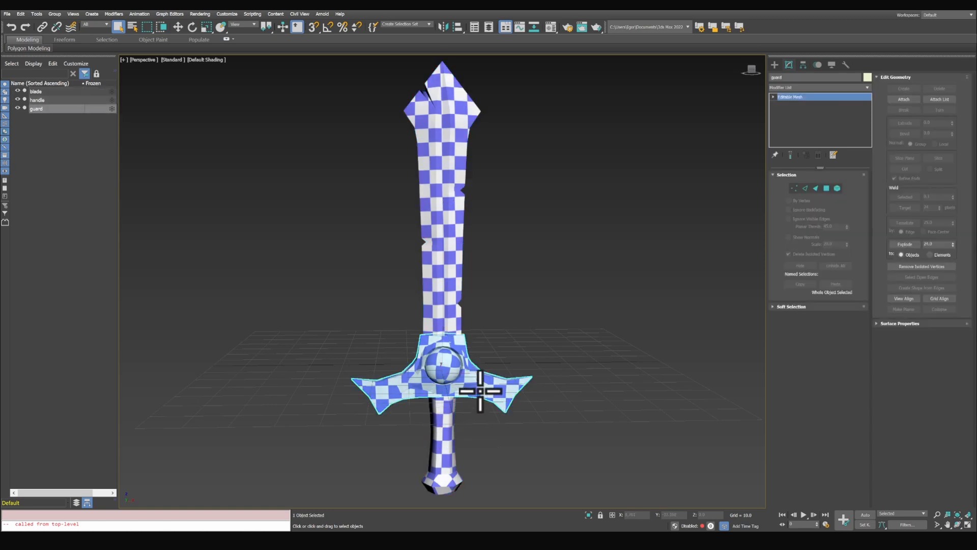
left_click(446, 323)
left_click(469, 383)
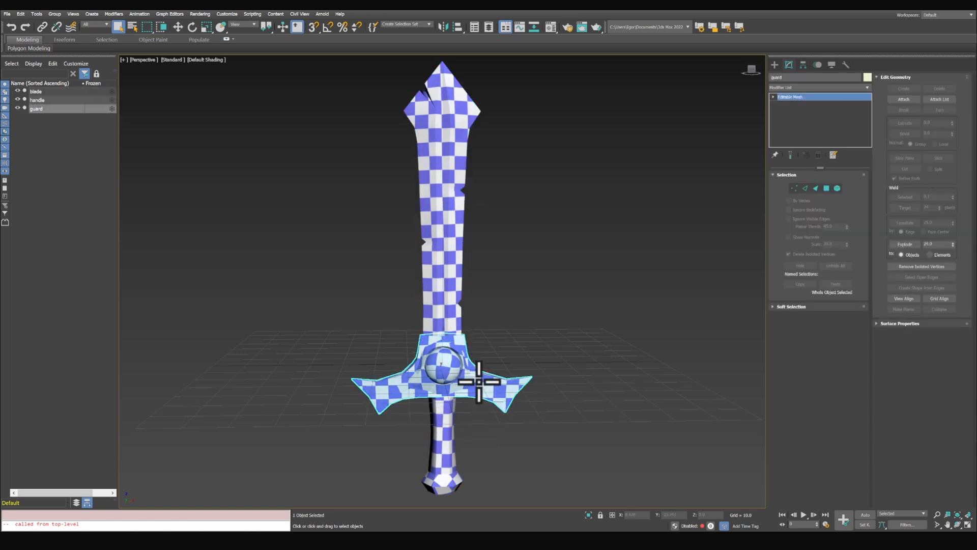
left_click(447, 428)
- Select all three sword objects, apply an Unwrap UVW modifier and open their layout in an enlarged UV editor
mouse_move(639, 463)
left_mouse_down()
mouse_move(458, 238)
mouse_move(328, 124)
left_mouse_up()
key("ctrl+u")
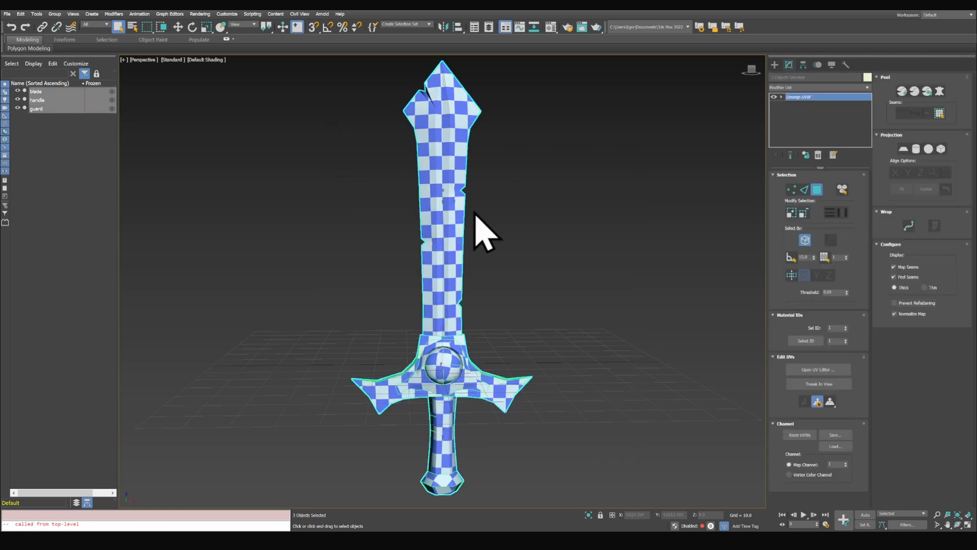
left_click(815, 370)
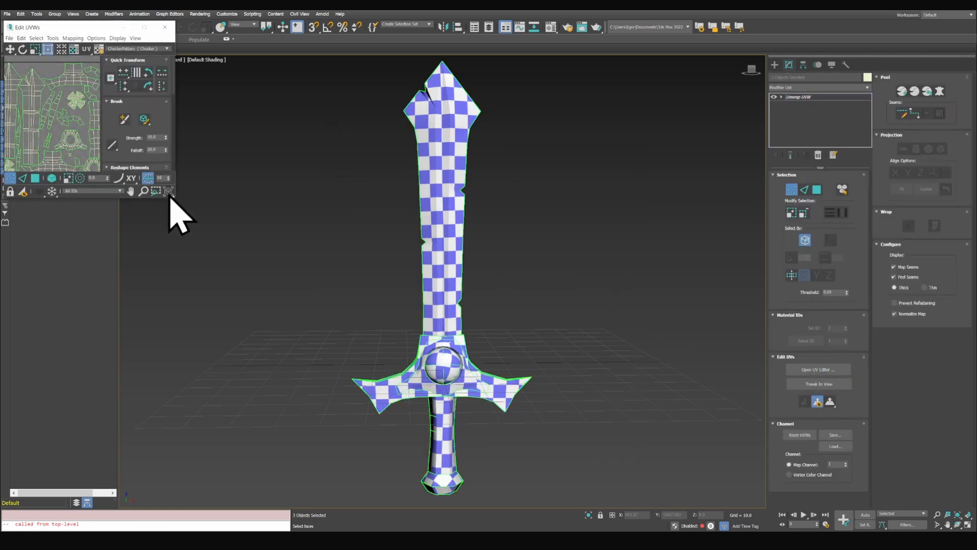
left_click_drag(175, 198, 330, 357)
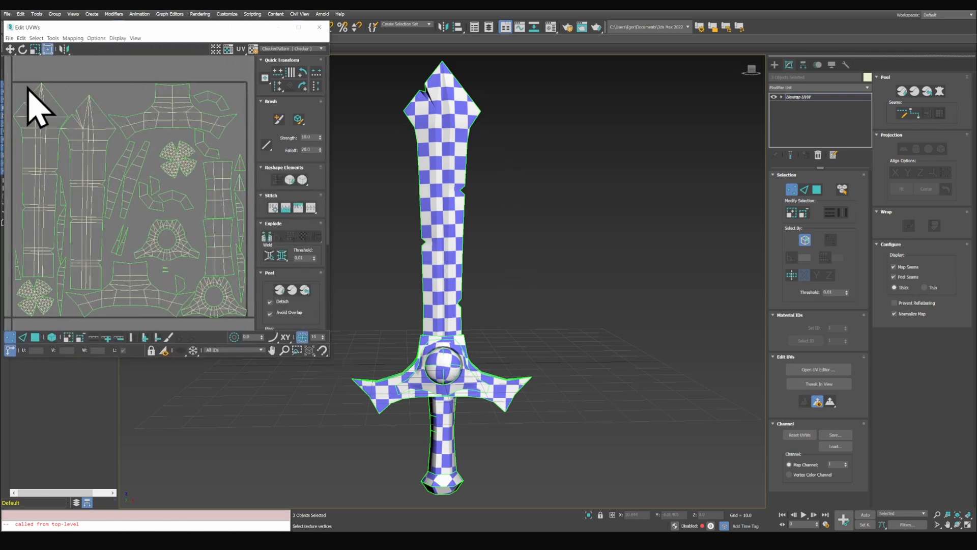
- Select only the UV islands of the sword's blade, using polygon and element selection
middle_click_drag(61, 133, 72, 134)
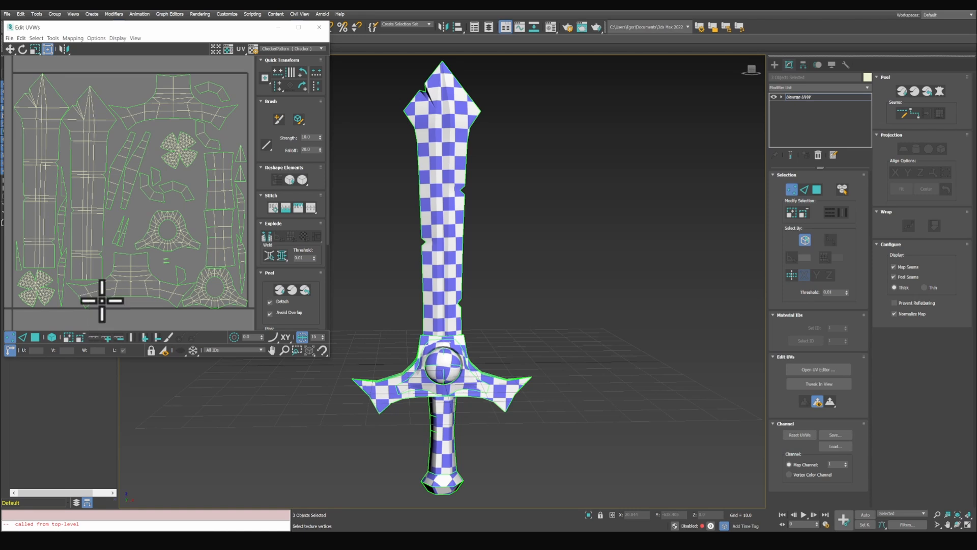
key("3")
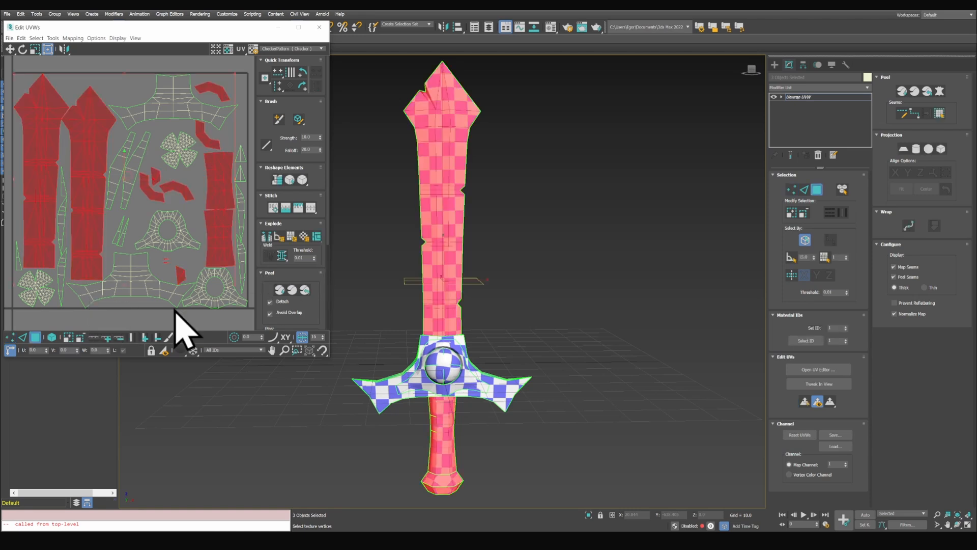
left_click(51, 336)
left_click(89, 215)
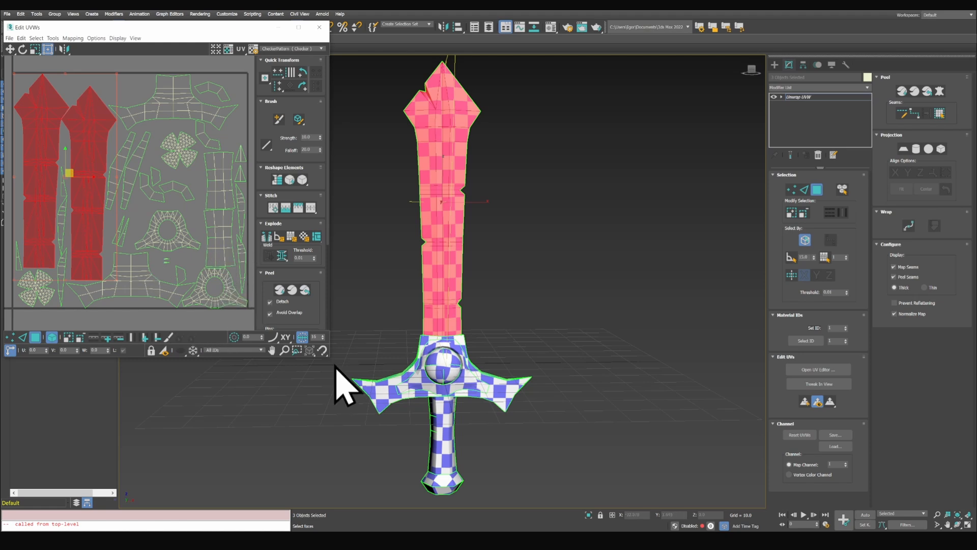
- Move the blade's two UV islands out of the first UV tile into the adjacent tile along U
left_click_drag(330, 356, 678, 475)
scroll(454, 305, "down", 4)
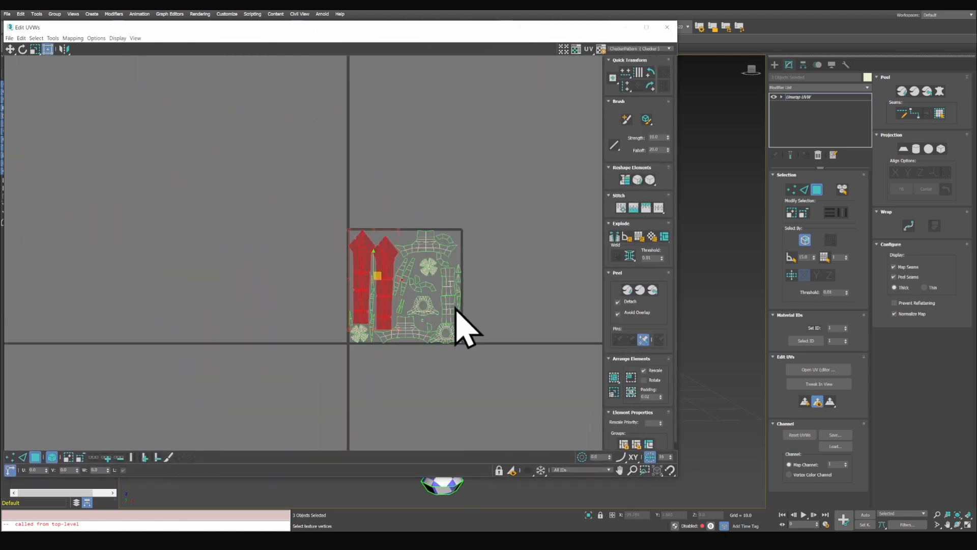
middle_click_drag(453, 305, 361, 295)
scroll(364, 286, "up", 2)
left_click(564, 49)
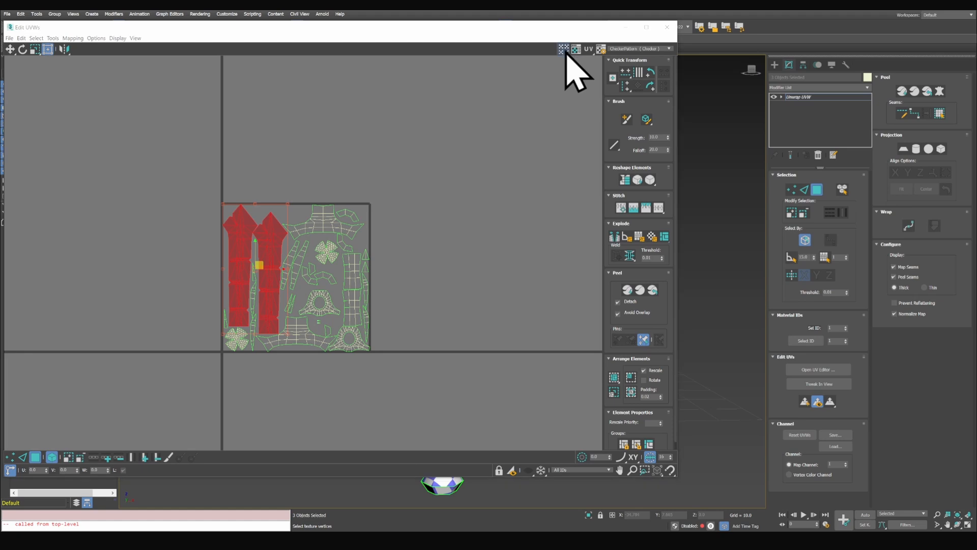
left_click_drag(253, 263, 400, 265)
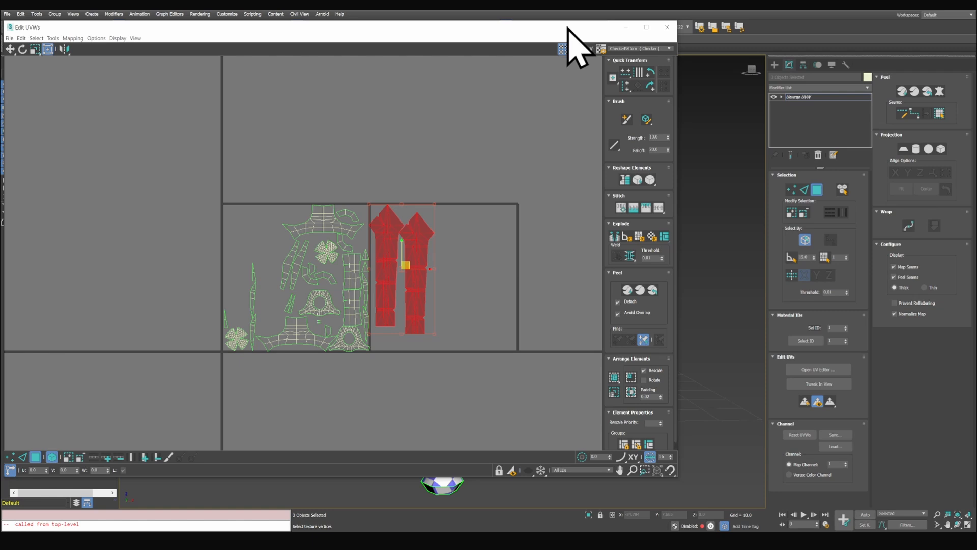
left_click_drag(568, 28, 374, 61)
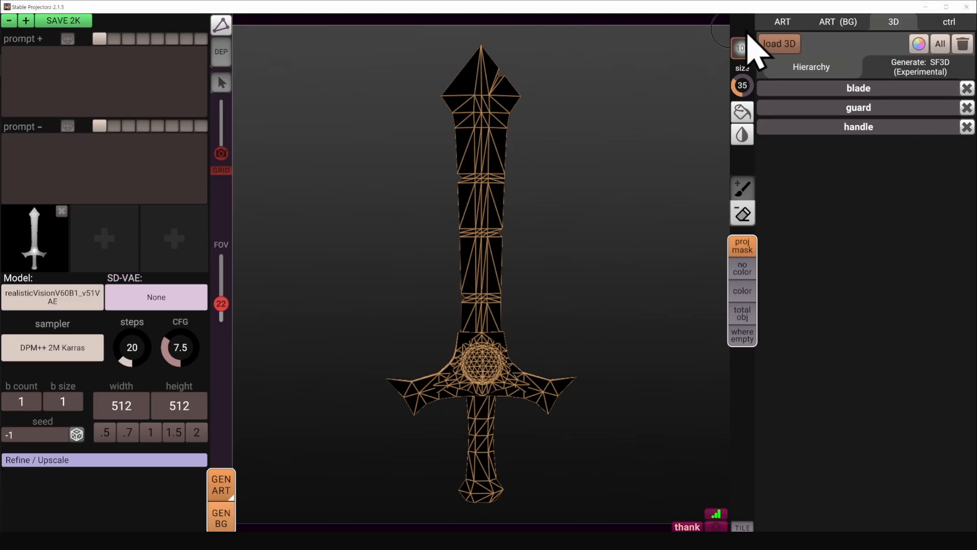
- Switch to Stable Projectorz, set the brush size to 59, and toggle the brush between erasing and adding, finishing in add mode
mouse_move(743, 86)
left_mouse_down()
mouse_move(799, 102)
mouse_move(762, 90)
left_mouse_up()
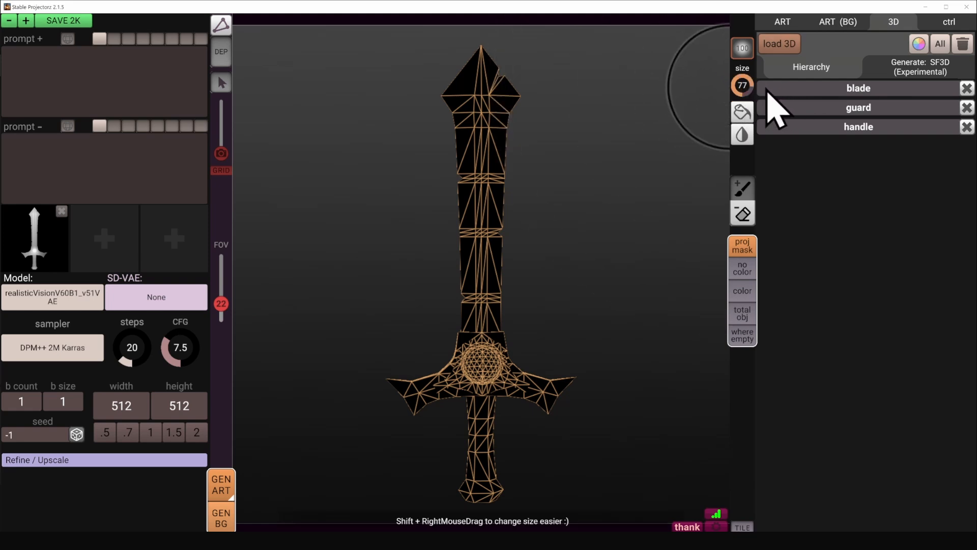
mouse_move(743, 51)
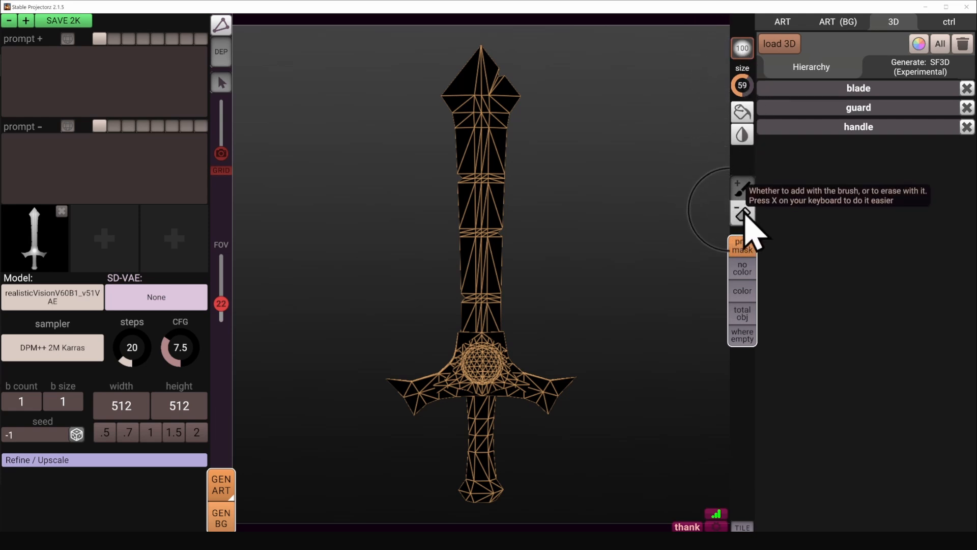
left_click(752, 196)
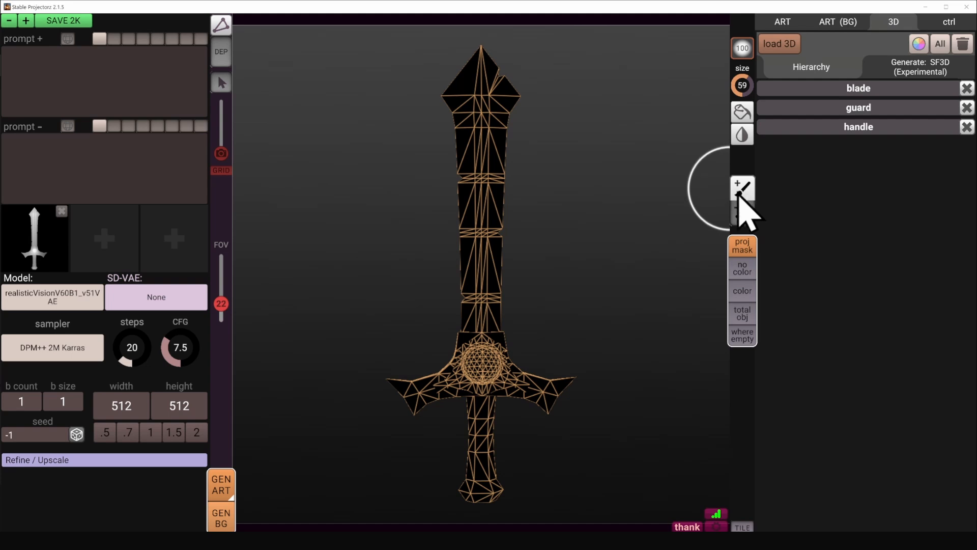
key("x")
key("x")
key("x")
key("x")
key("x")
key("x")
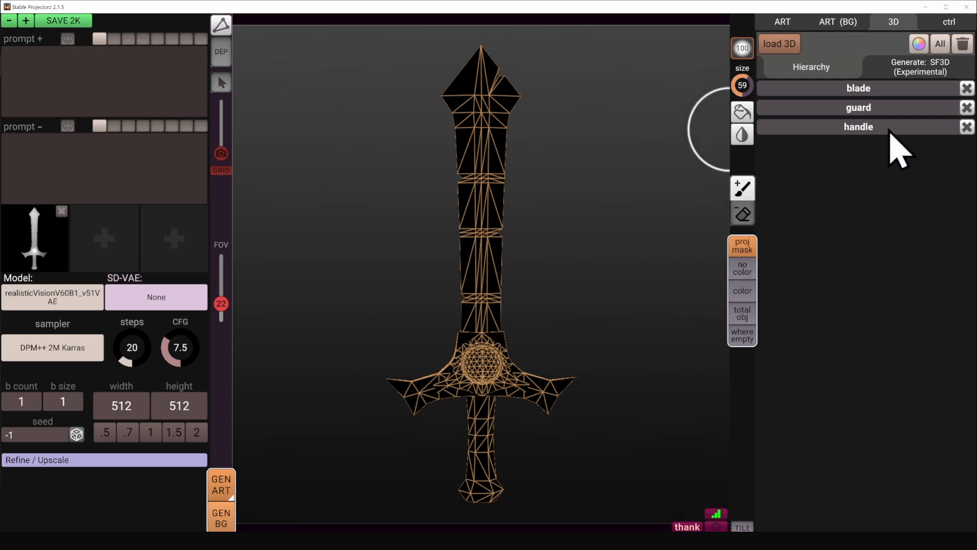
- Open the ControlNet settings and shift the sword off-centre to check the depth image sent to ControlNet 0
left_click(946, 24)
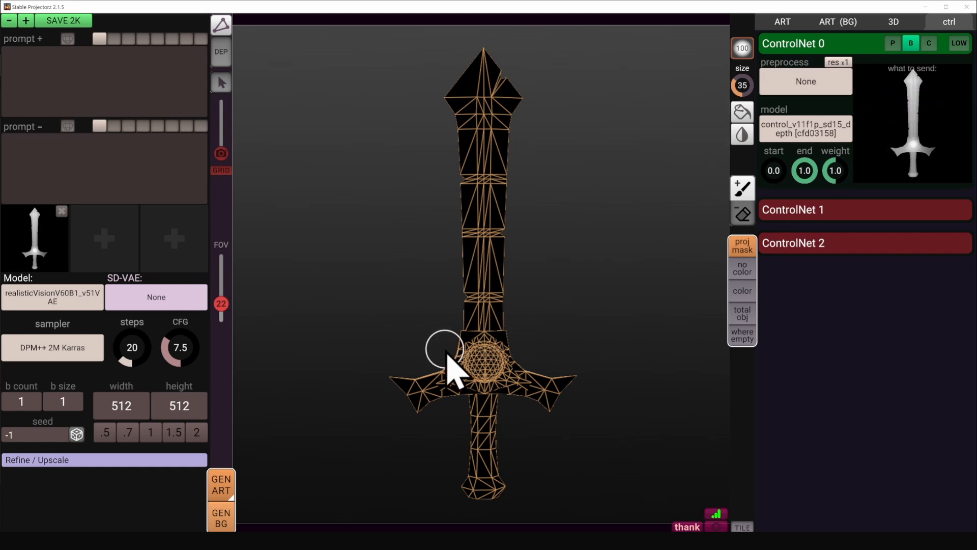
scroll(458, 348, "down", 4)
middle_click_drag(502, 331, 684, 200)
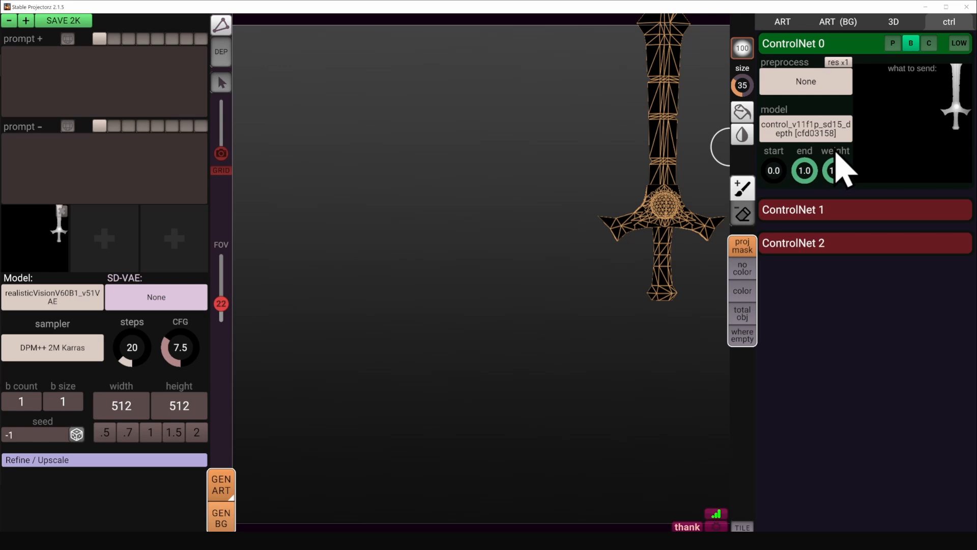
- Try Norm, View and Vert as the image sent to ControlNet 0, and set it back to Depth
mouse_move(922, 134)
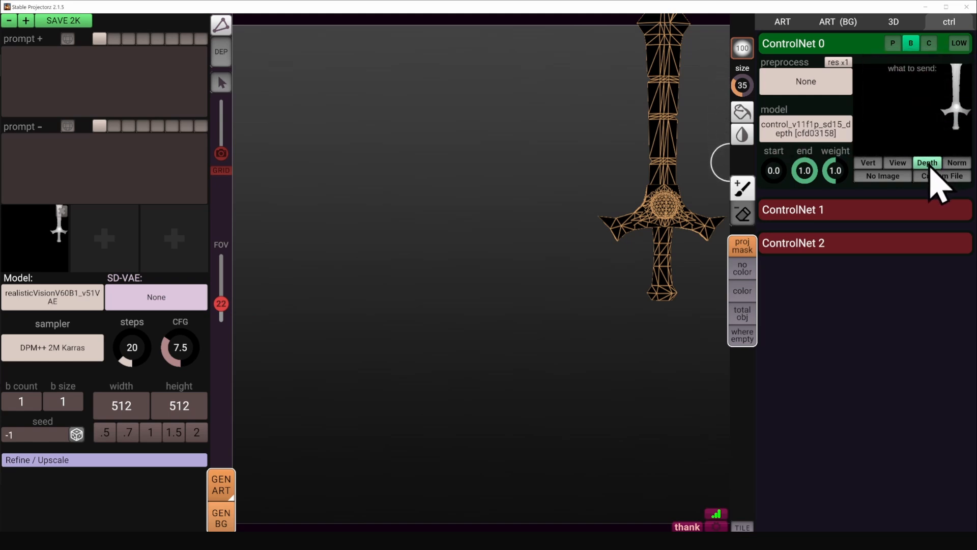
left_click(957, 163)
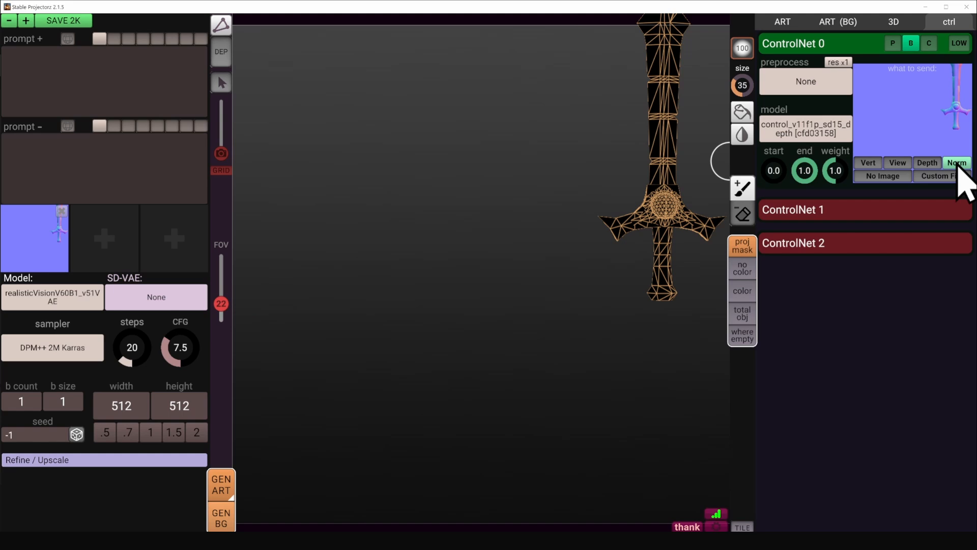
left_click(906, 164)
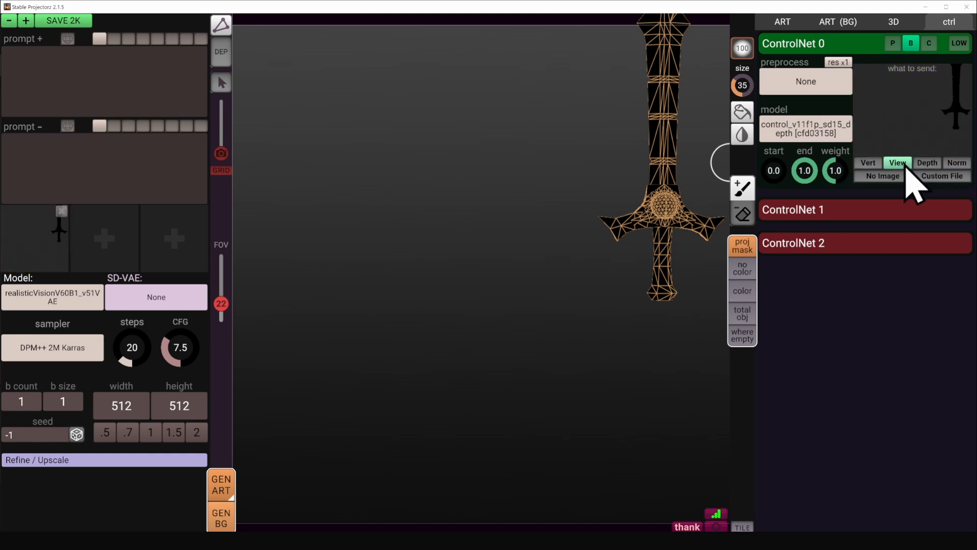
left_click(871, 164)
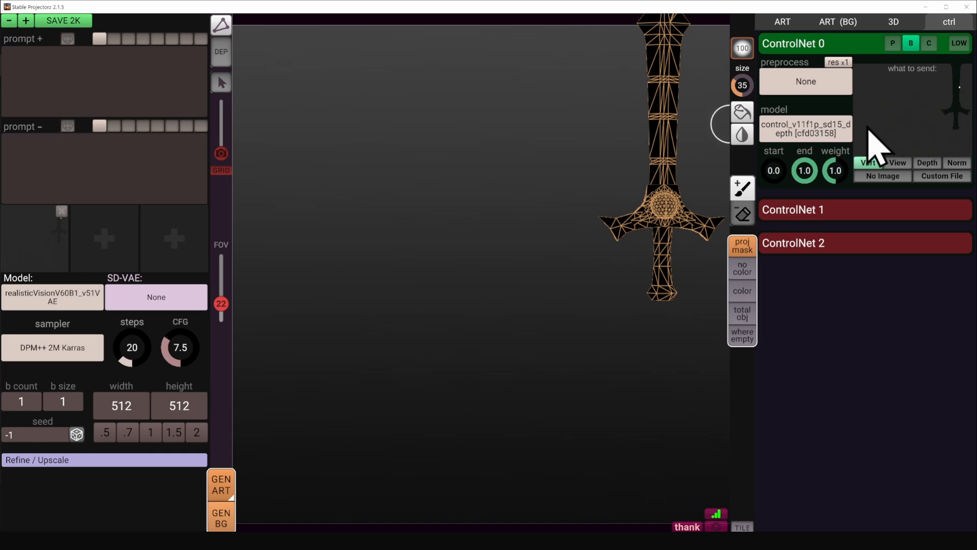
left_click(927, 163)
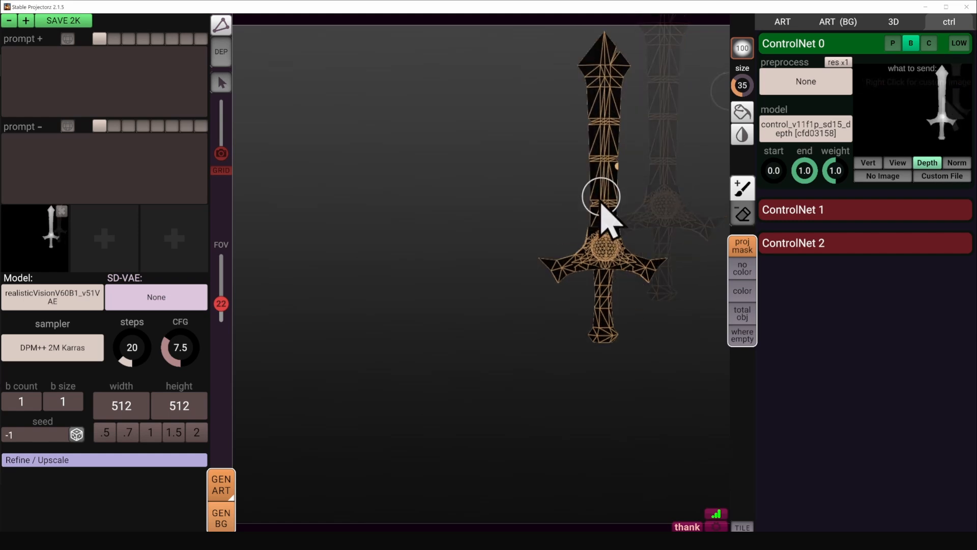
- Practise panning, orbiting and zooming around the sword, move it out of view, and frame it again
middle_click_drag(522, 227, 410, 312)
middle_click_drag(412, 315, 456, 306)
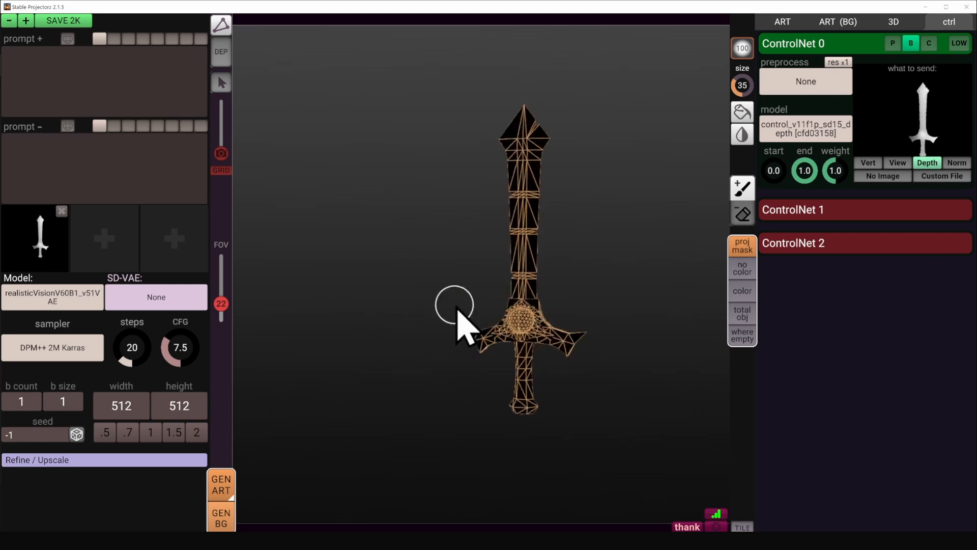
left_click_drag(456, 306, 451, 309, "alt")
right_click_drag(519, 322, 582, 322, "alt")
middle_click_drag(582, 322, 526, 324, "alt")
right_click_drag(509, 324, 547, 326, "alt")
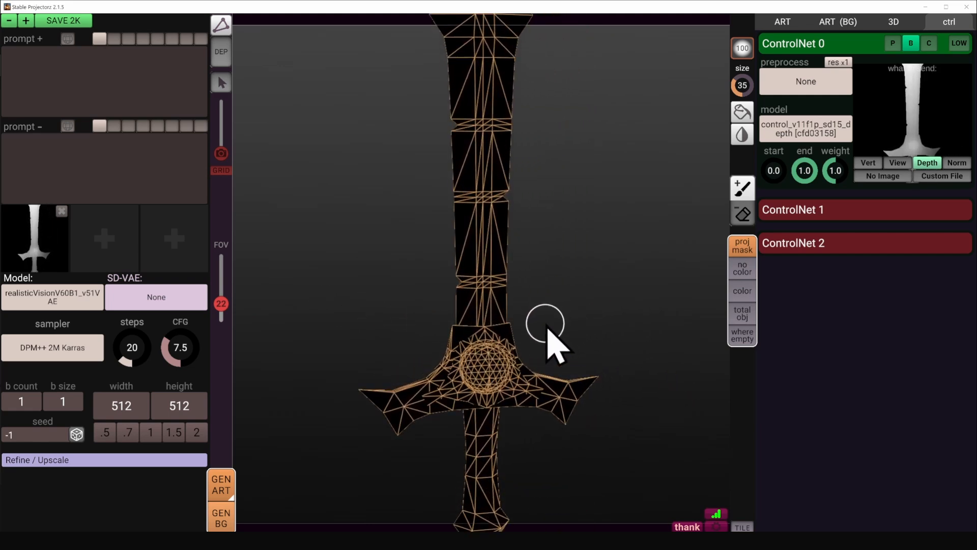
scroll(546, 326, "down", 3)
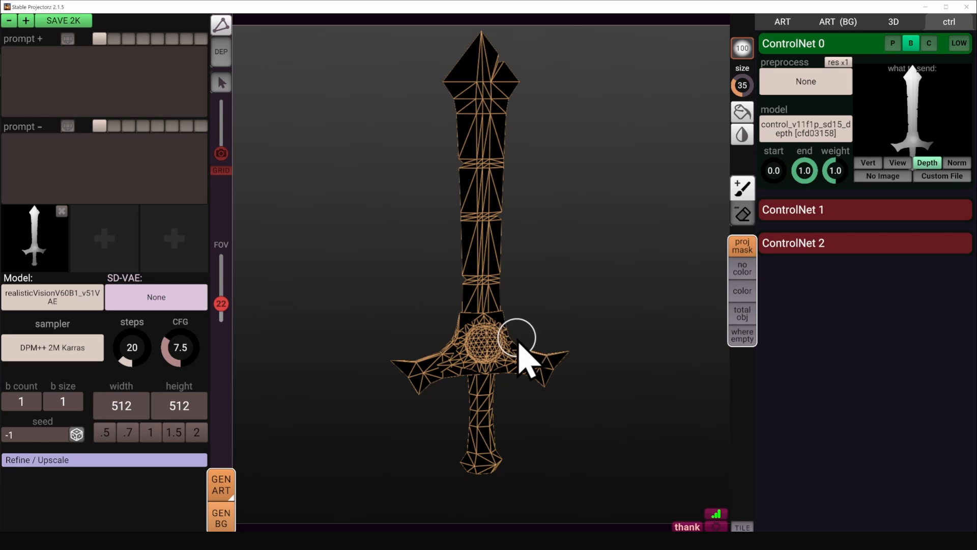
left_click_drag(512, 346, 636, 422, "alt")
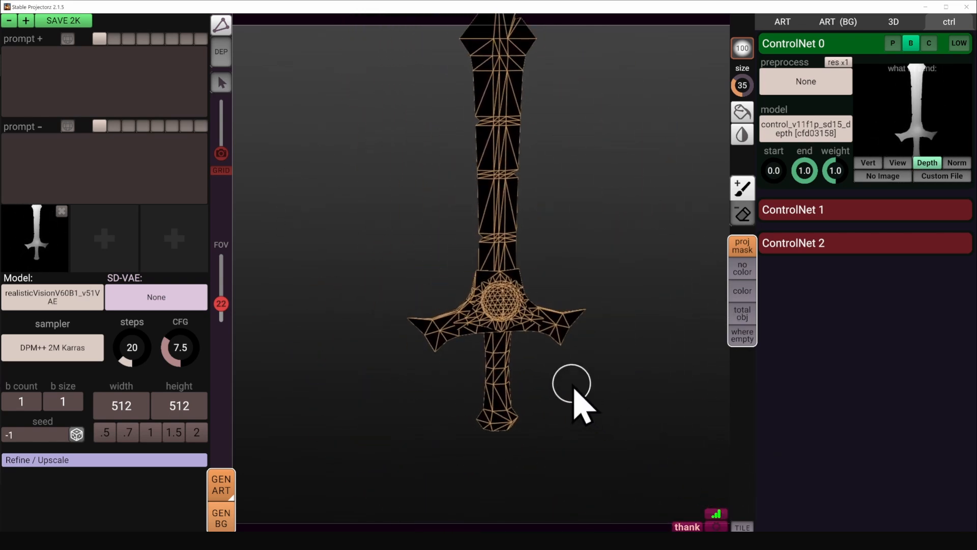
scroll(574, 387, "up", 3)
middle_click_drag(551, 380, 629, 318)
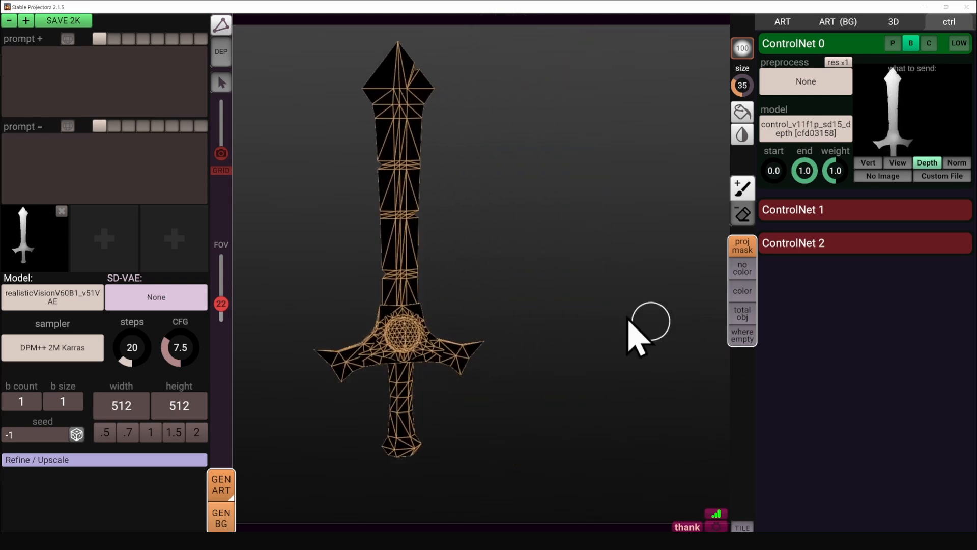
right_click_drag(628, 317, 493, 301)
right_click_drag(623, 335, 237, 65)
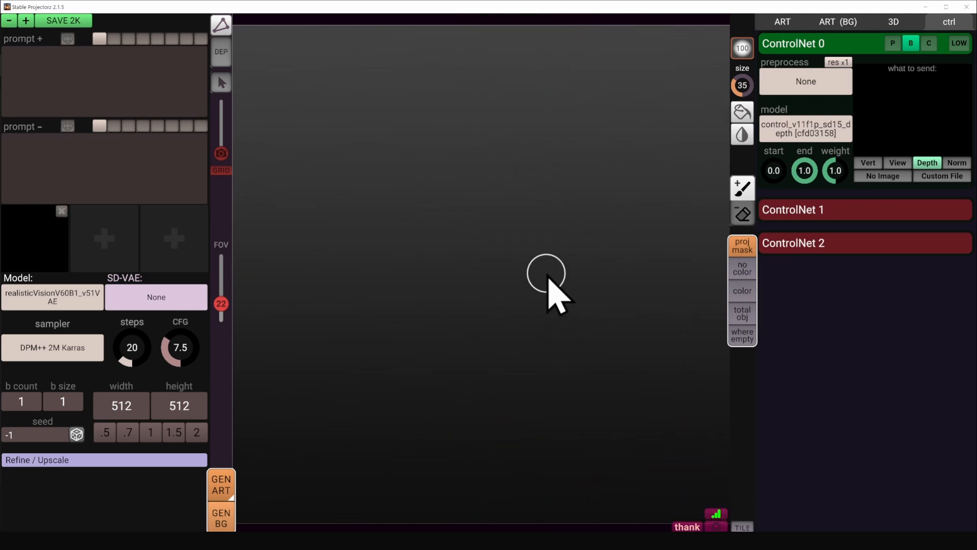
key("f")
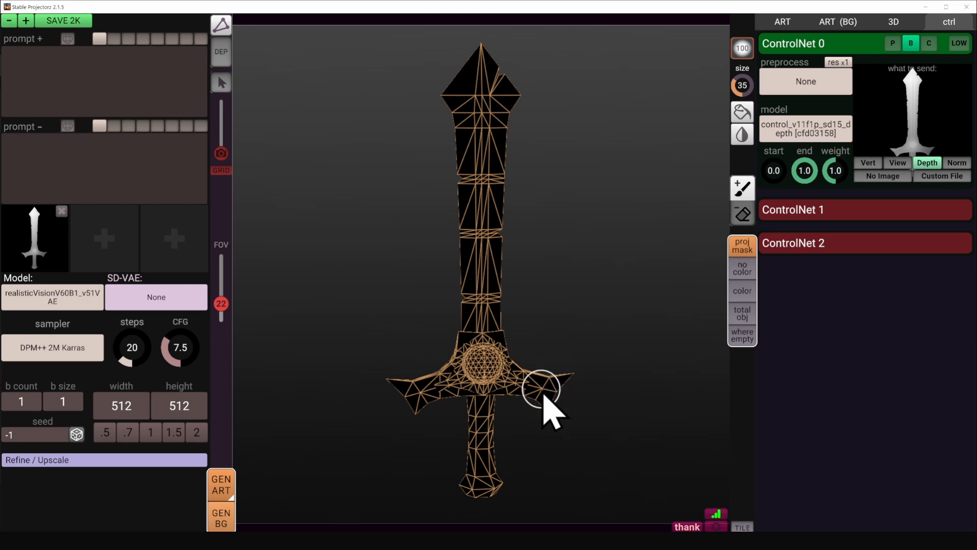
- Examine the guard up close by focusing the view on its centre, and return to a front view of the whole sword
scroll(545, 397, "up", 8)
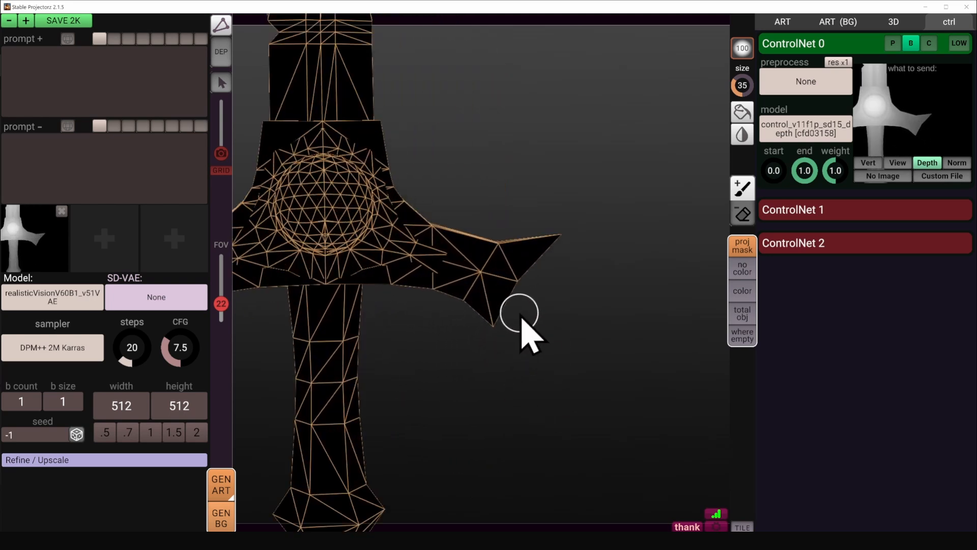
right_click_drag(584, 332, 555, 270)
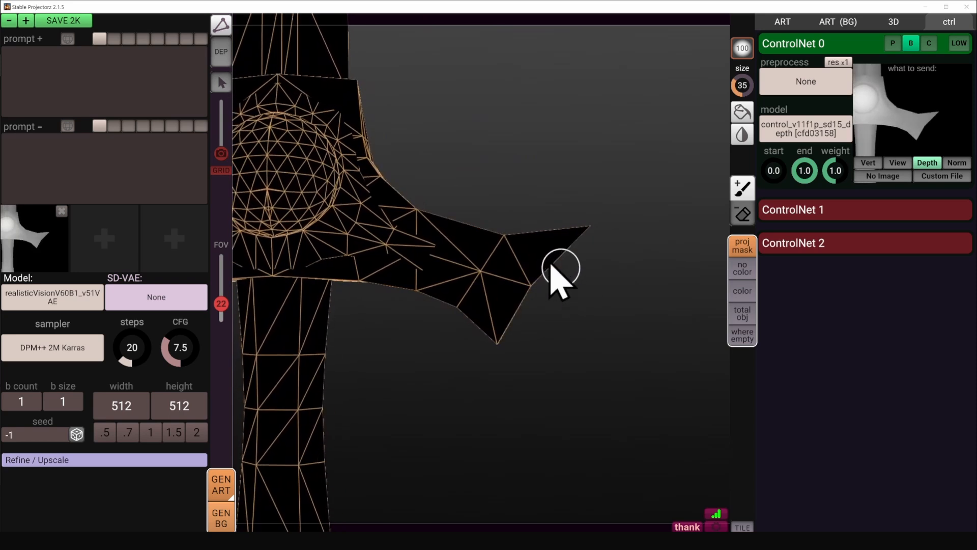
key("f")
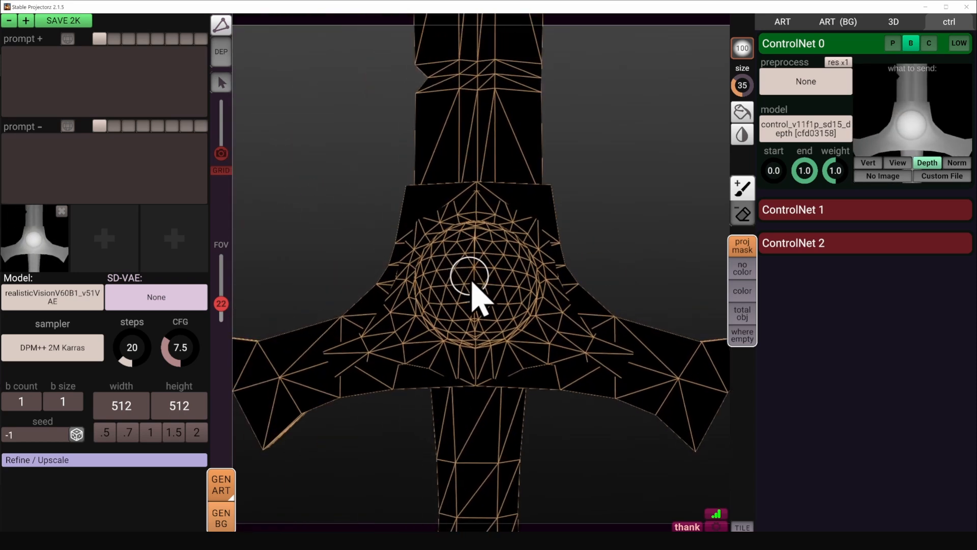
right_click_drag(470, 286, 443, 171)
scroll(432, 213, "down", 5)
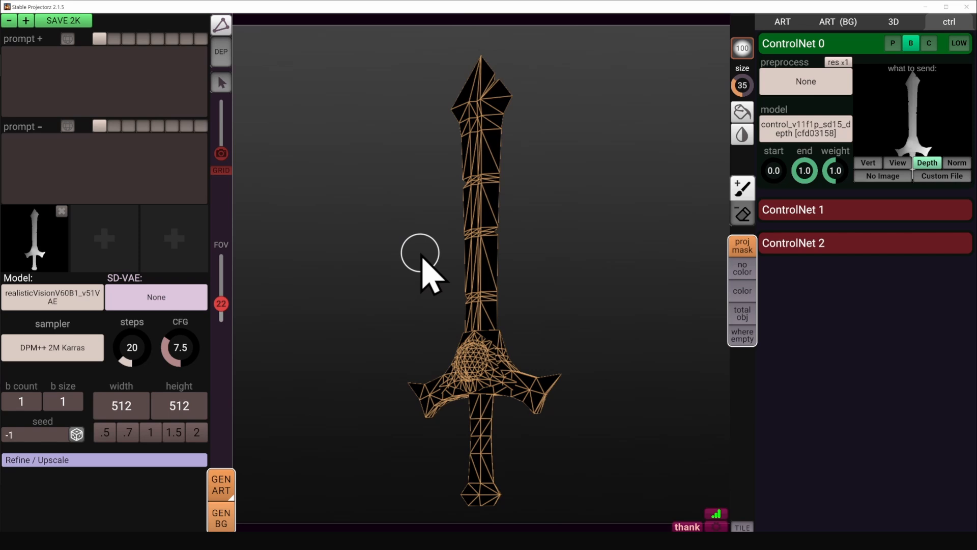
right_click_drag(469, 298, 508, 350)
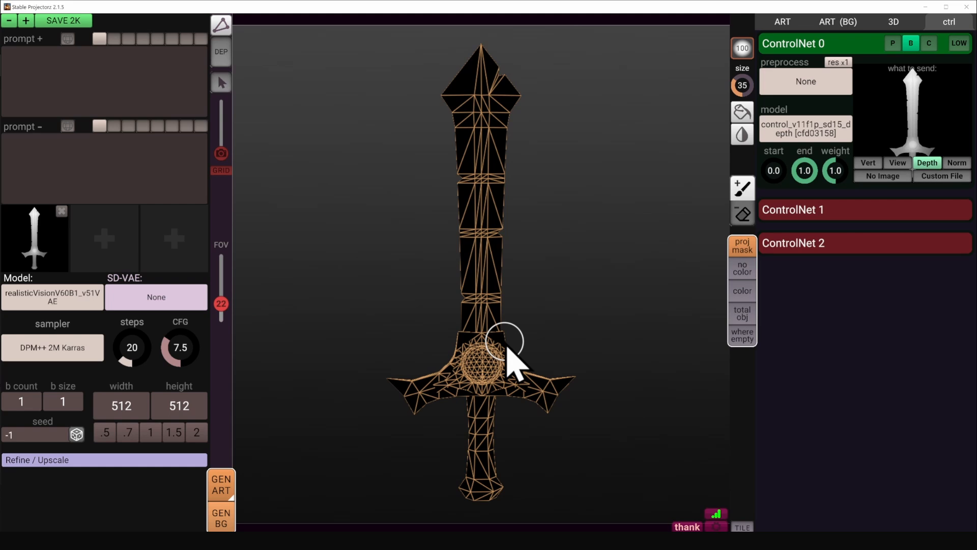
- Isolate the guard by deselecting the blade and handle, inspect it framed, and reselect all parts of the sword
left_click(489, 291, "ctrl")
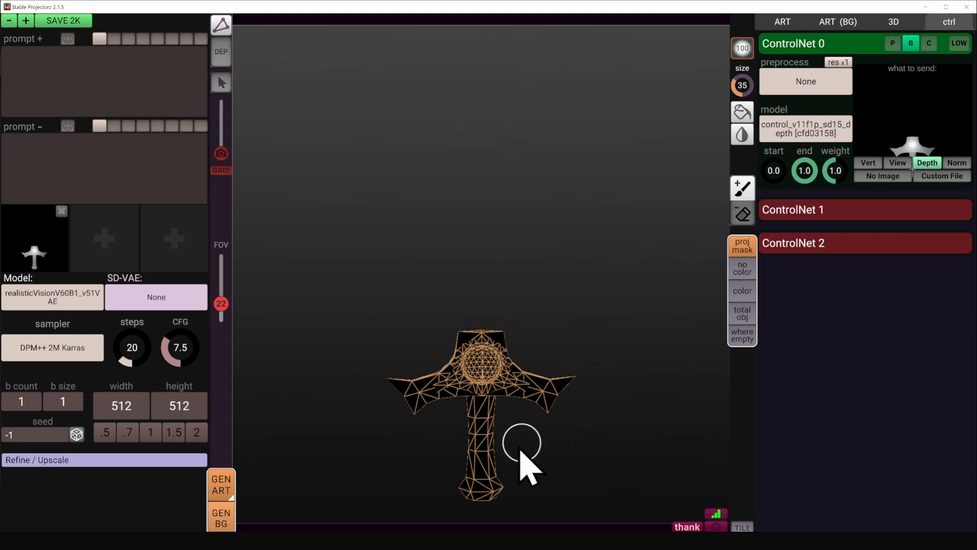
left_click(487, 460, "ctrl")
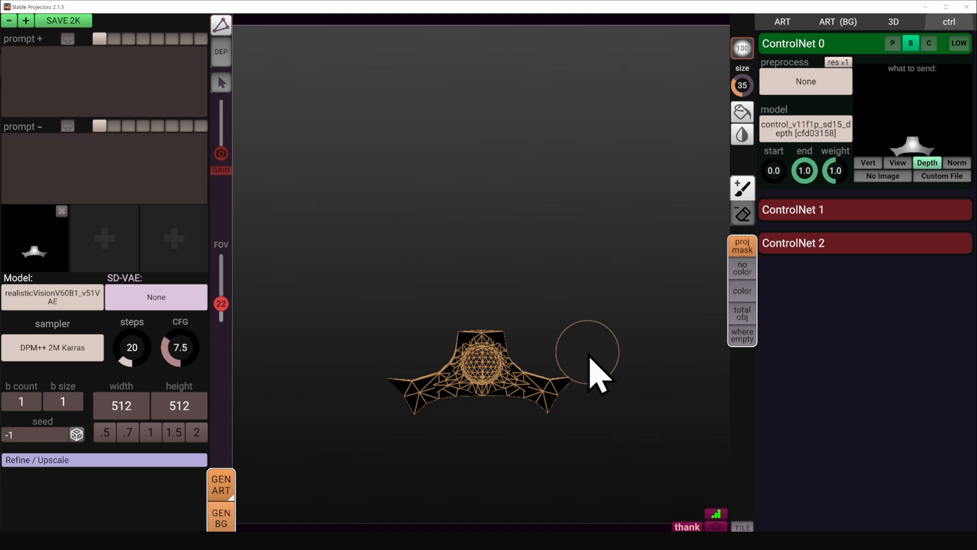
key("f")
left_click_drag(504, 343, 857, 375, "alt")
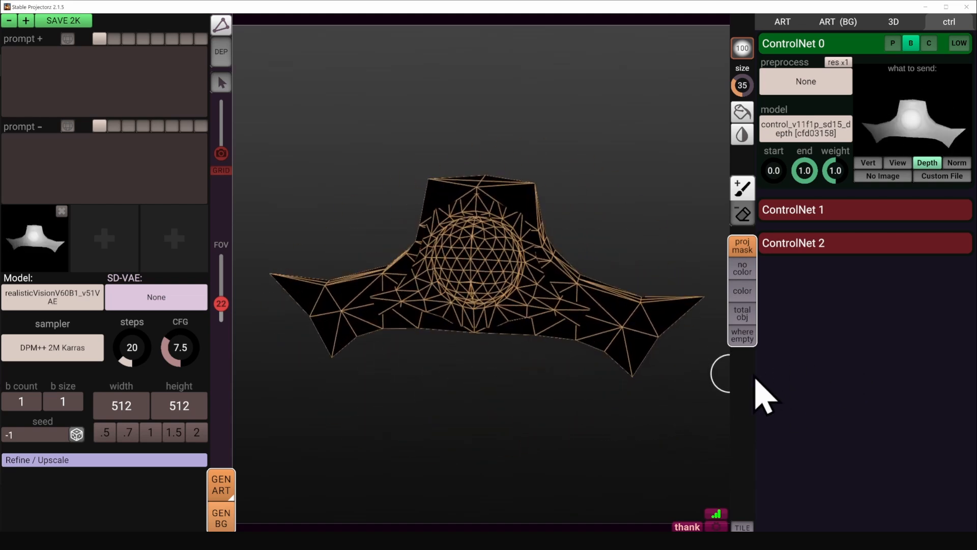
left_click(690, 375, "ctrl")
key("f")
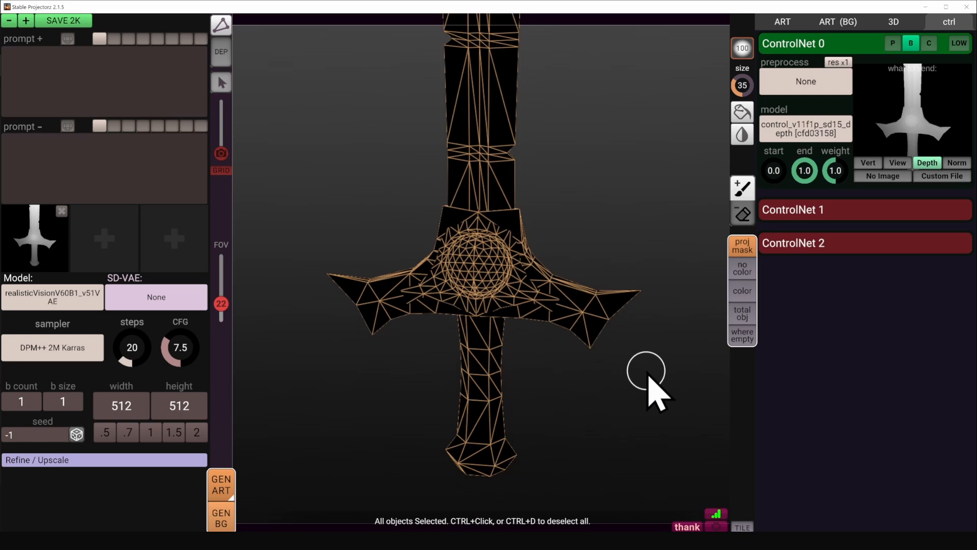
- Deselect all objects, reselect the handle, guard and blade one by one, and frame the whole sword
left_click(646, 370, "ctrl")
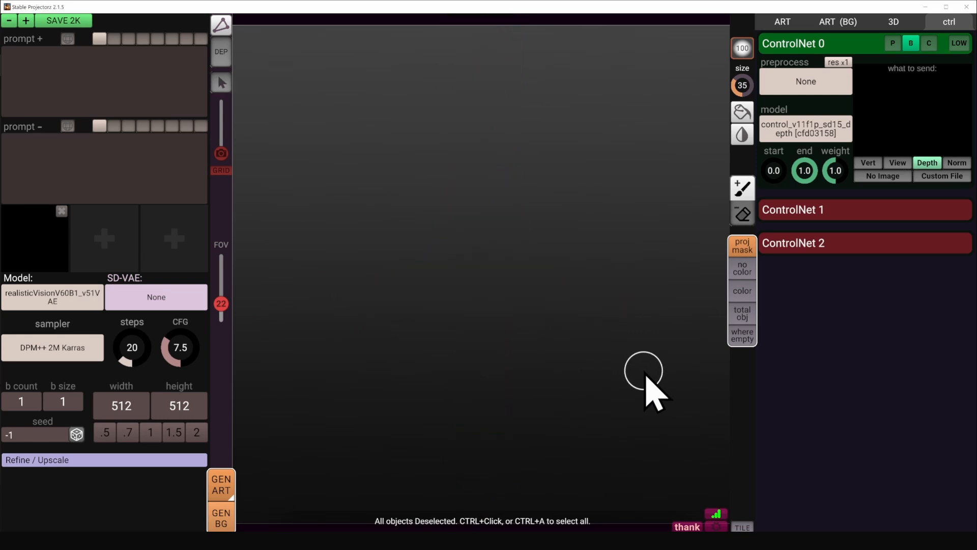
left_click(487, 382, "ctrl")
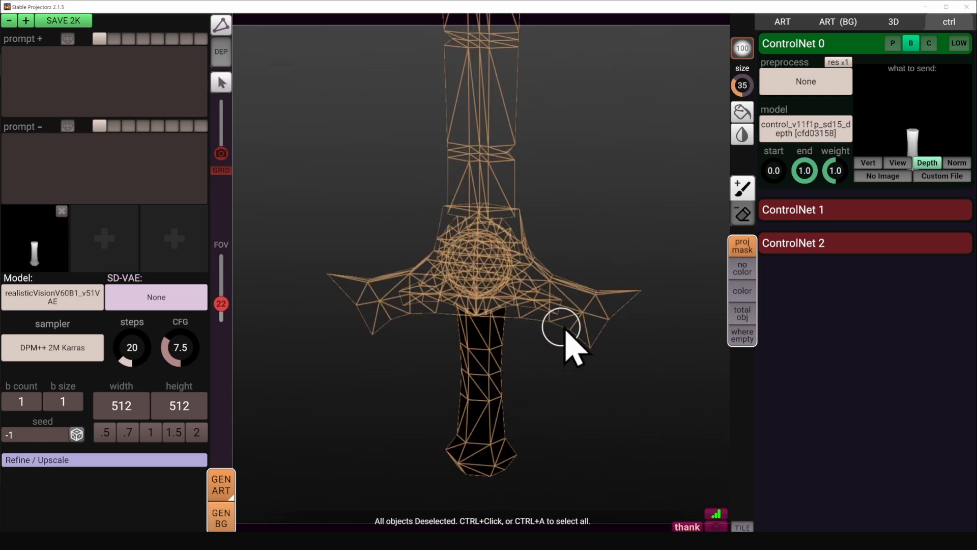
left_click(580, 325, "ctrl")
left_click(471, 164, "ctrl")
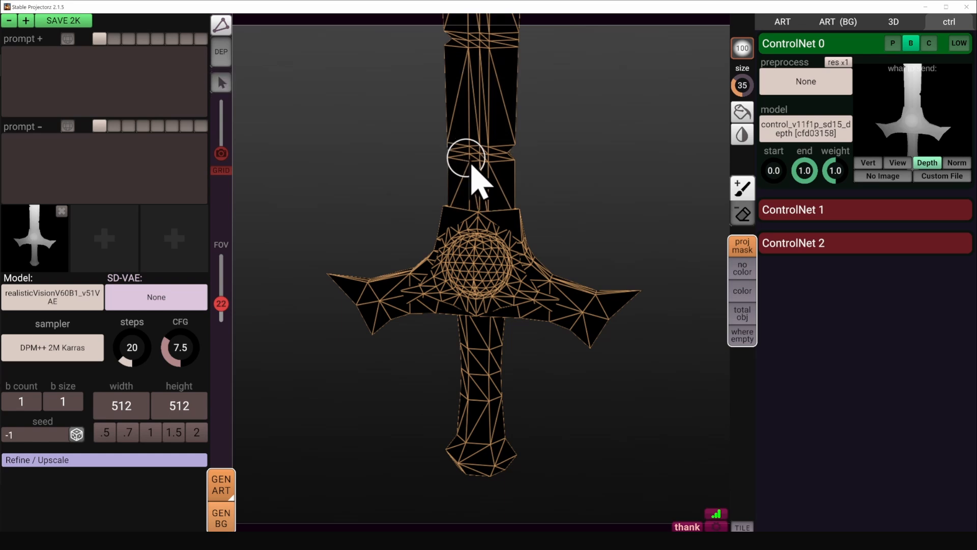
key("f")
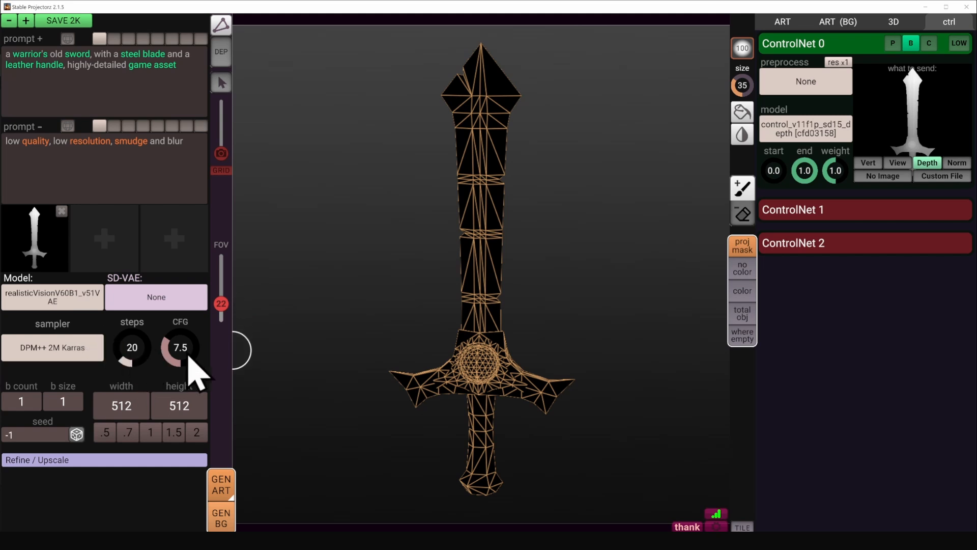
- Try CFG values of 12.2 and 3.2 before restoring 7.5, and vary the field of view before returning it to 22
left_click_drag(182, 351, 312, 350)
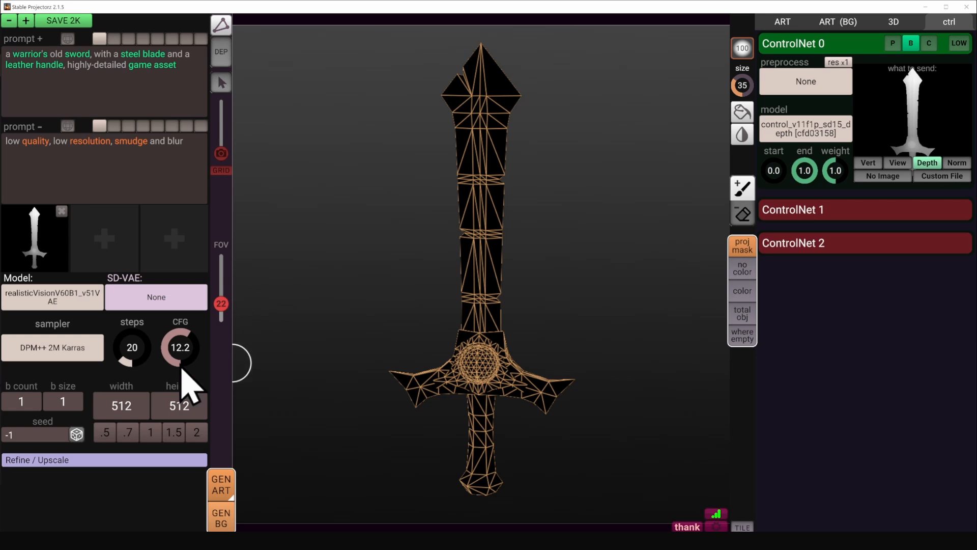
left_click_drag(171, 352, 44, 290)
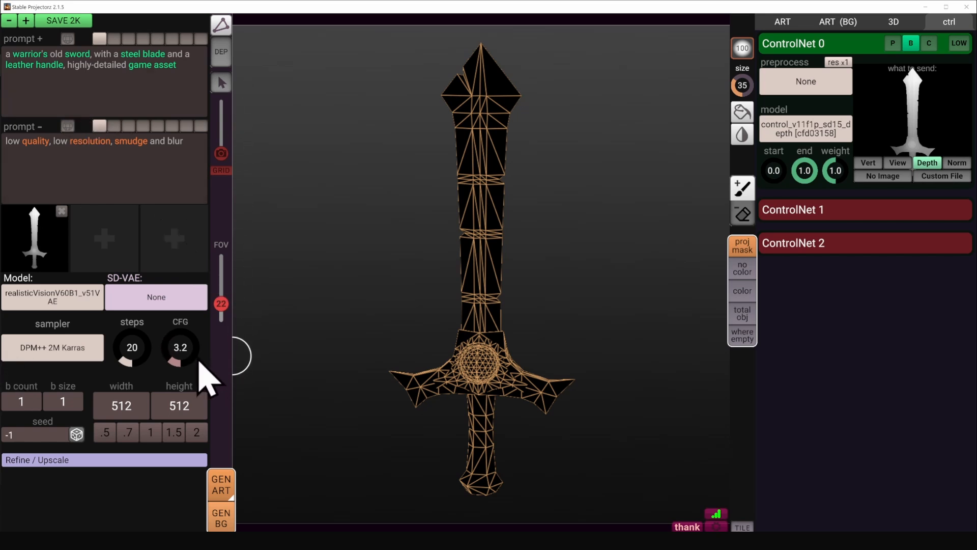
mouse_move(182, 351)
left_mouse_down()
mouse_move(329, 349)
mouse_move(109, 350)
mouse_move(397, 344)
mouse_move(250, 345)
mouse_move(240, 356)
mouse_move(175, 359)
left_mouse_up()
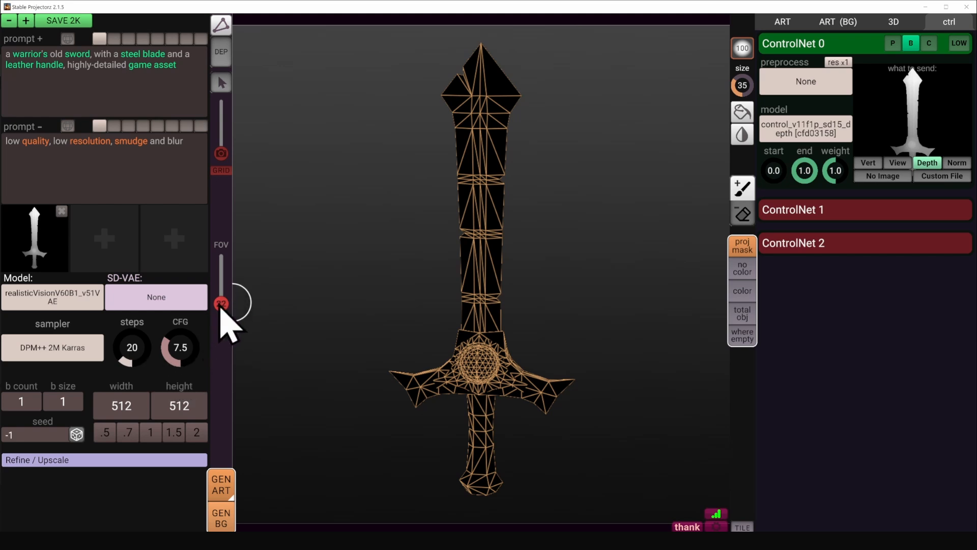
left_click_drag(220, 304, 223, 274)
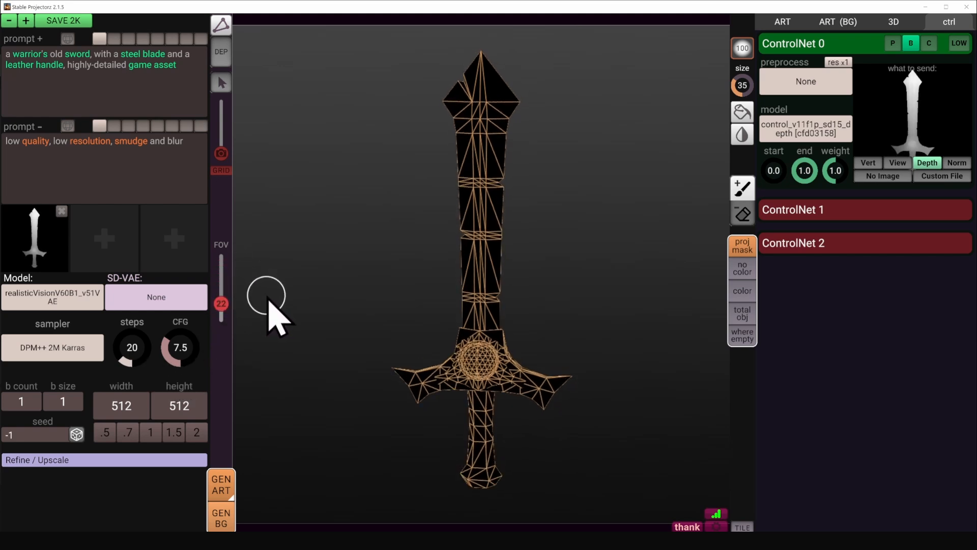
- Try a batch count and batch size of 2 each, and settle on a batch count of 4 with batch size 1
left_click(75, 402)
type("2")
left_click(23, 402)
type("2")
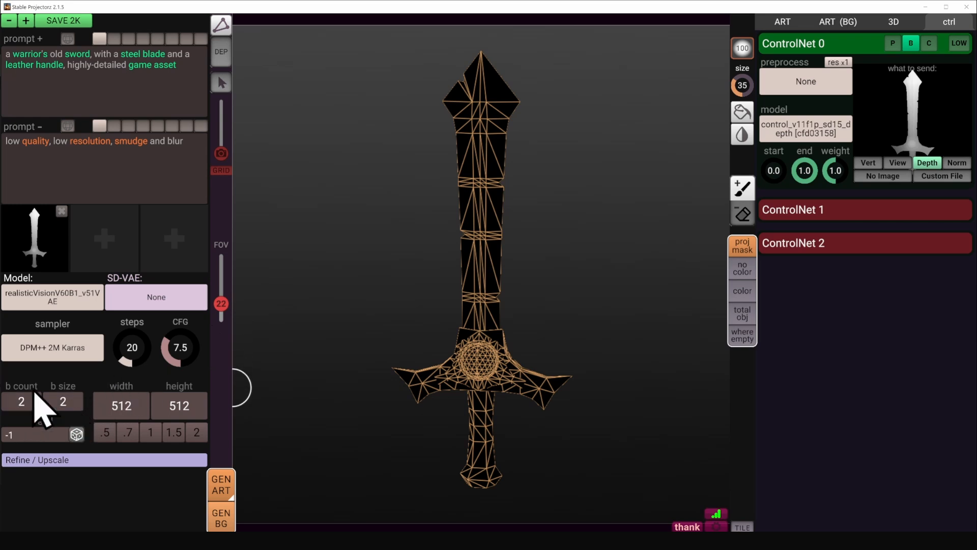
left_click(76, 402)
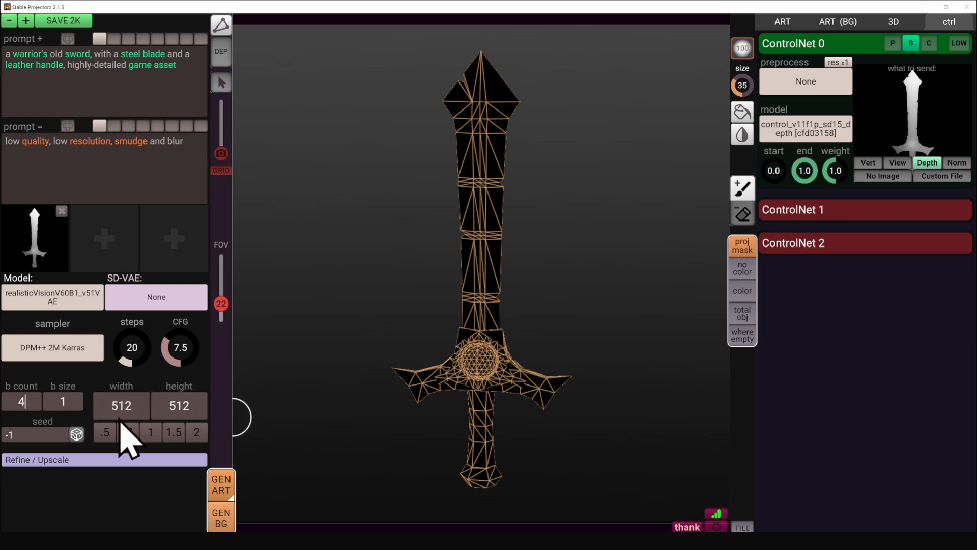
- Try the 1024 and 512 image resolution presets, and set the width and height to 768
left_click(153, 438)
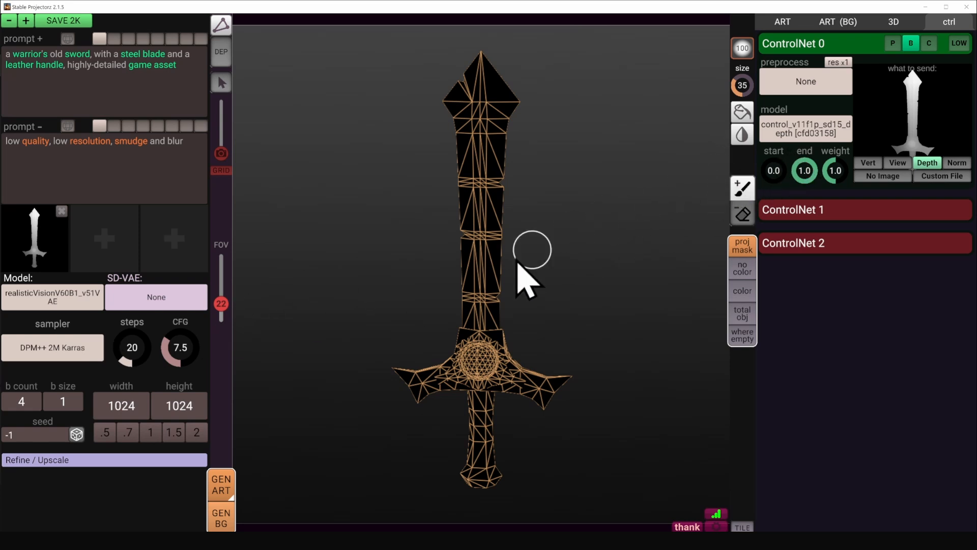
left_click(105, 433)
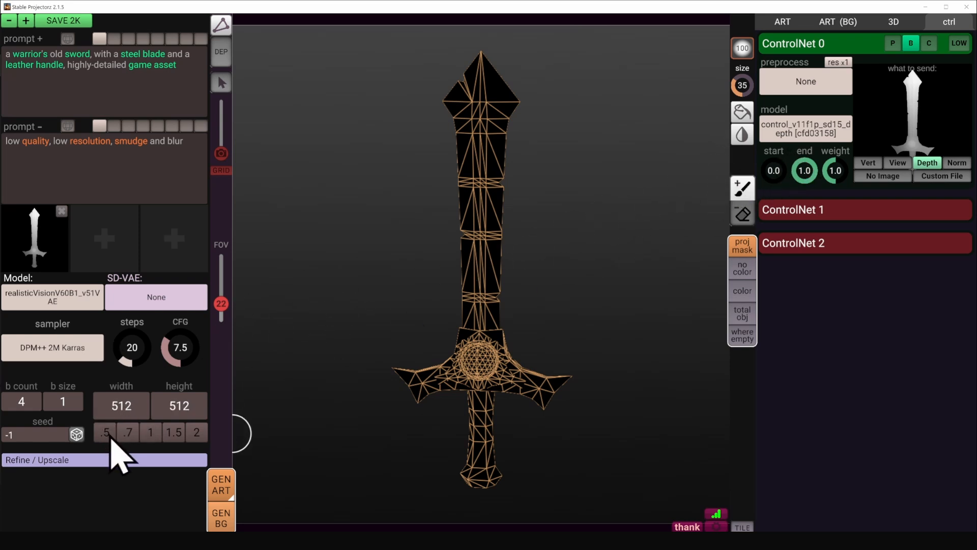
left_click(129, 432)
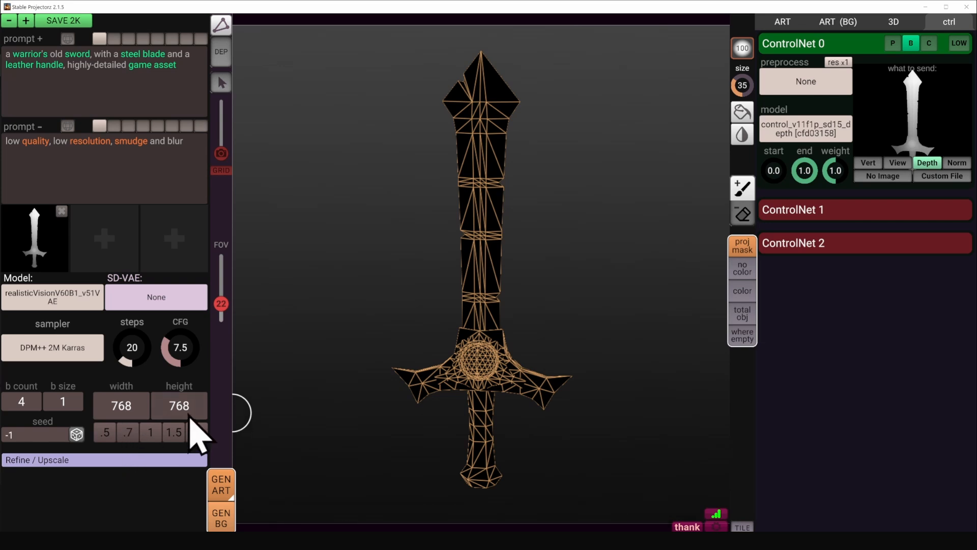
- Generate the art images with the whole sword framed to nearly fill the view height
scroll(455, 428, "up", 1)
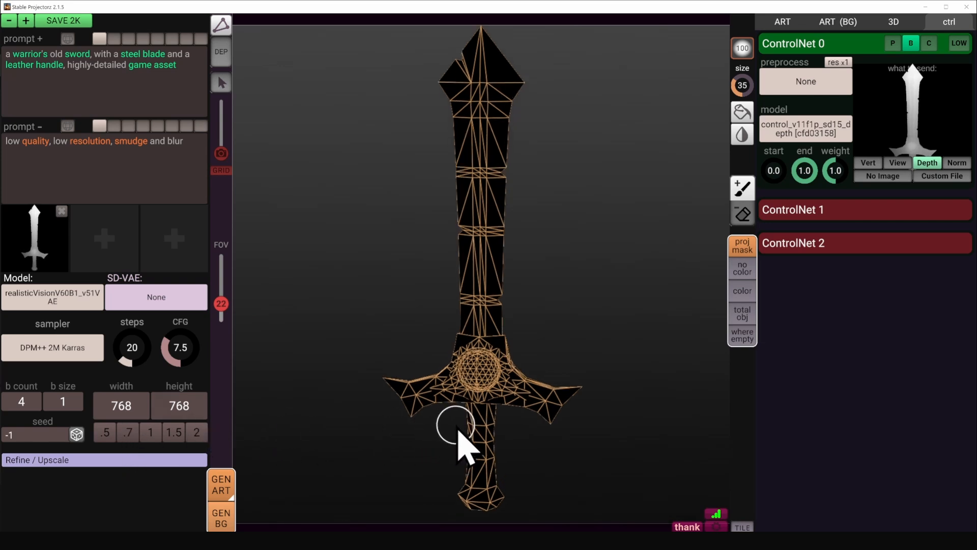
middle_click_drag(499, 404, 499, 410)
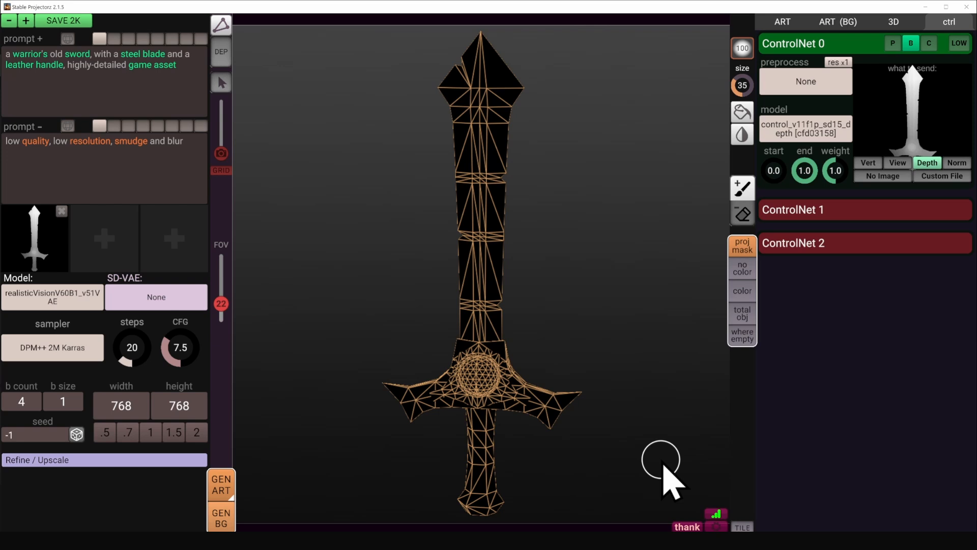
scroll(557, 394, "up", 1)
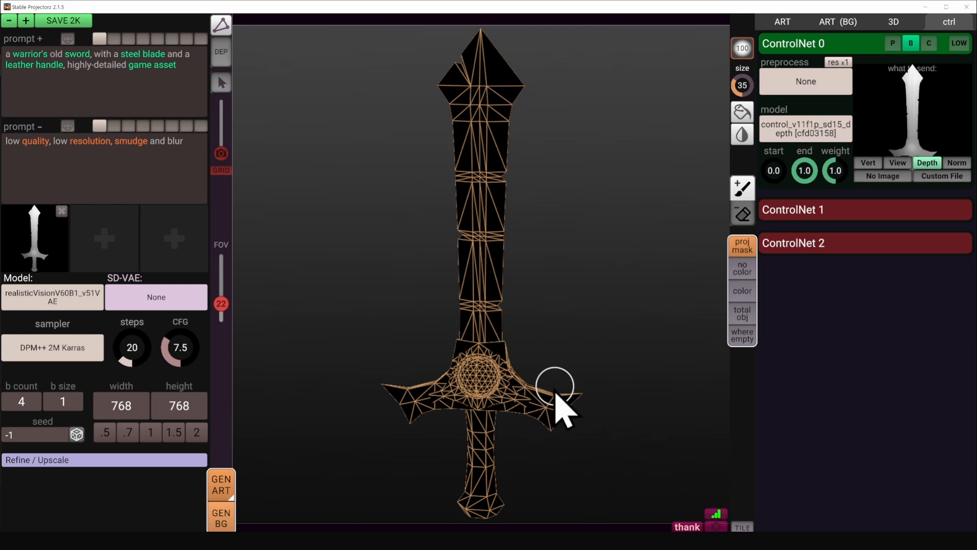
left_click(226, 487)
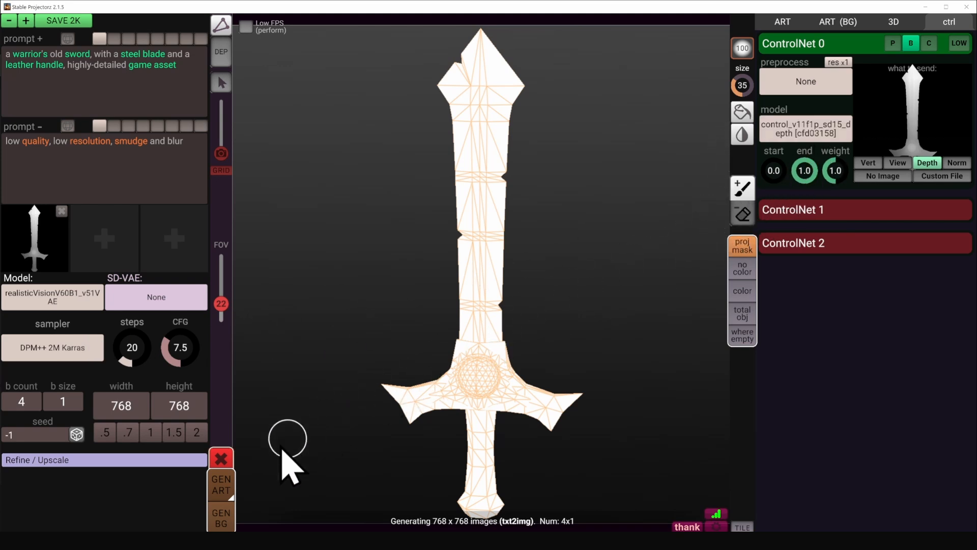
- Check the generation progress in the webui-user.bat console, and show the generated art images in Stable Projectorz
left_click(281, 541)
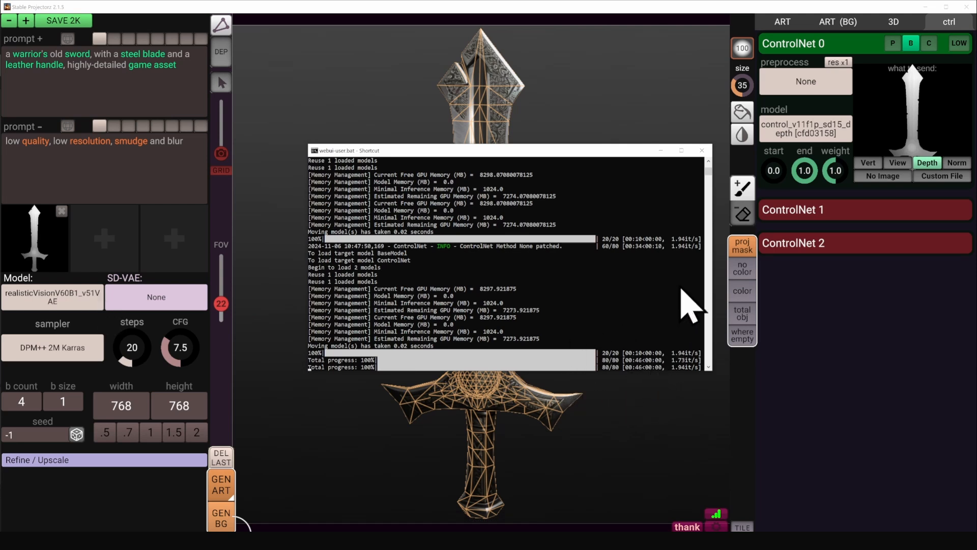
left_click(786, 25)
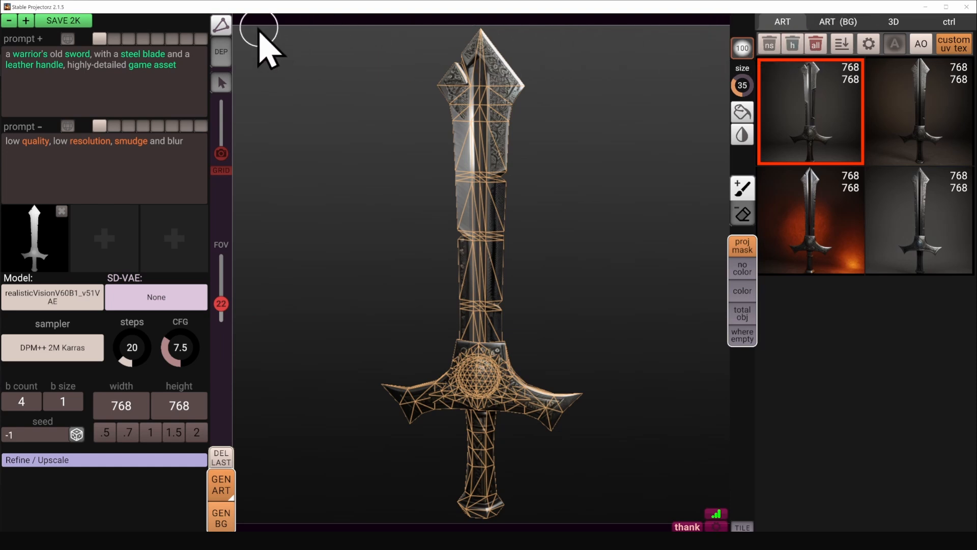
- Hide the wireframe, compare the four generated art images on the sword, and select the first one
left_click(221, 25)
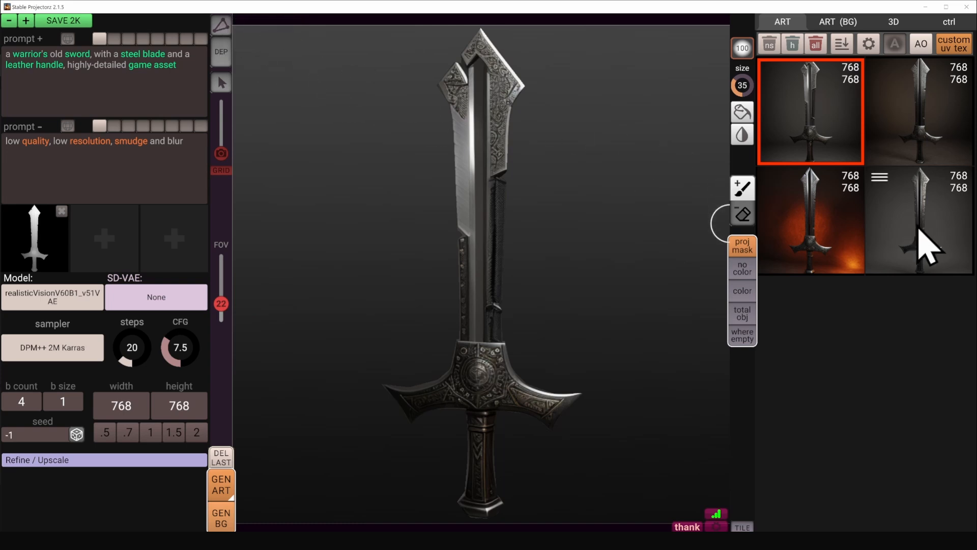
left_click(929, 247)
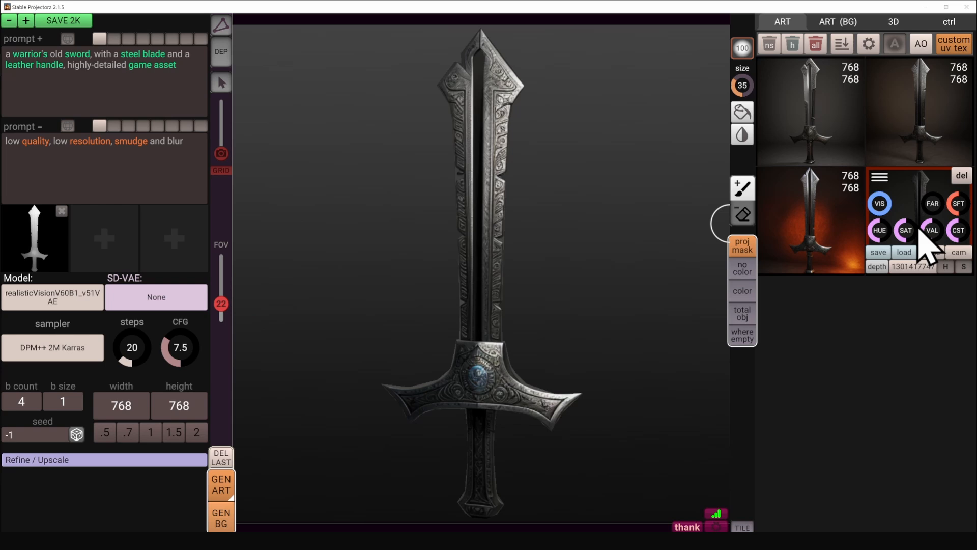
left_click(832, 238)
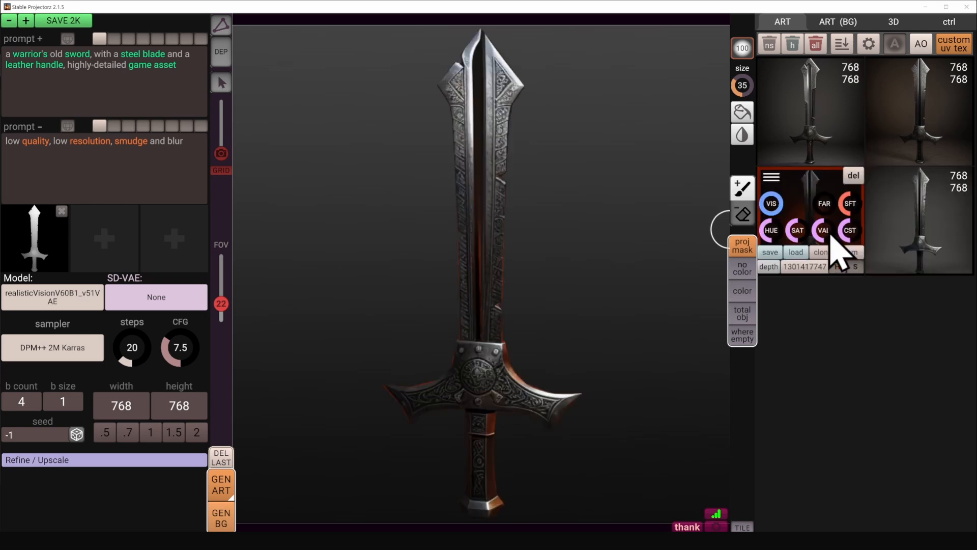
left_click(848, 132)
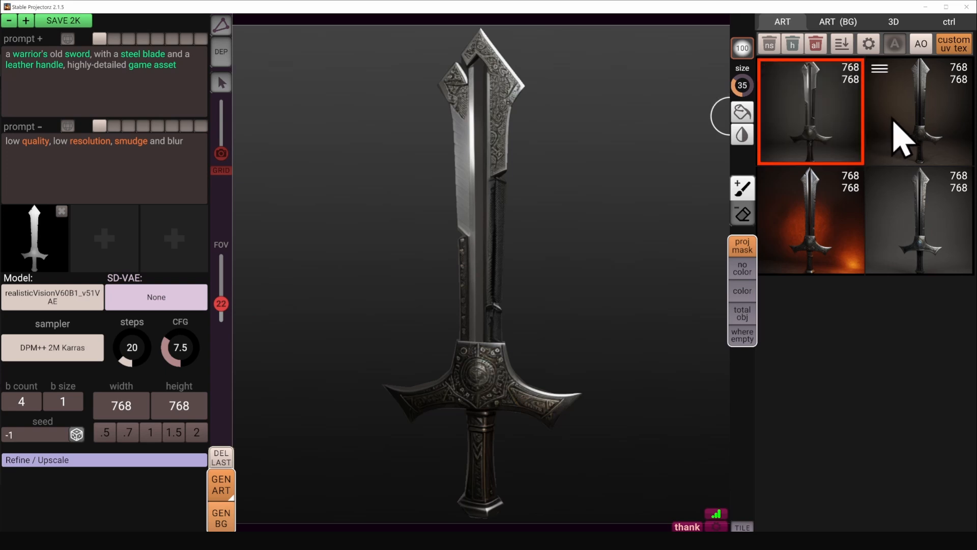
left_click(902, 140)
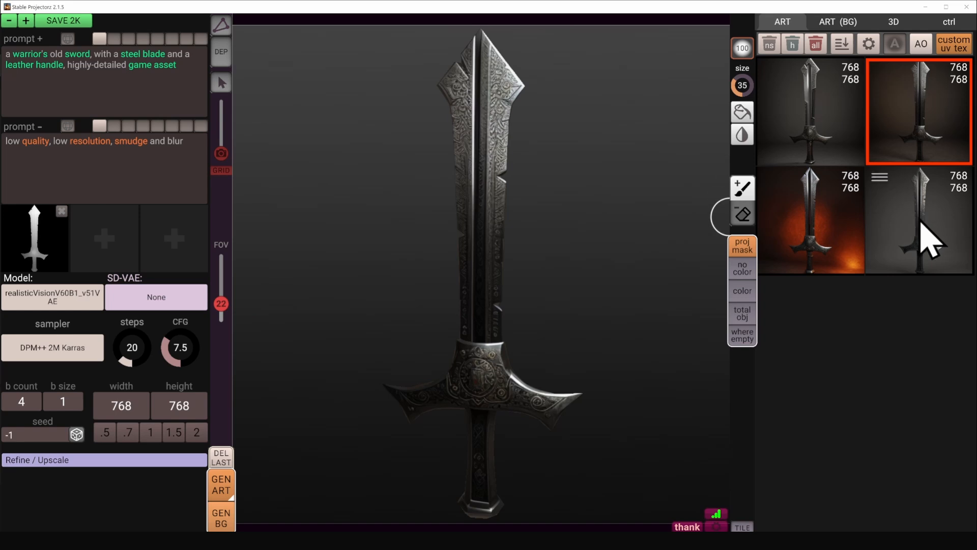
left_click(932, 239)
left_click(828, 240)
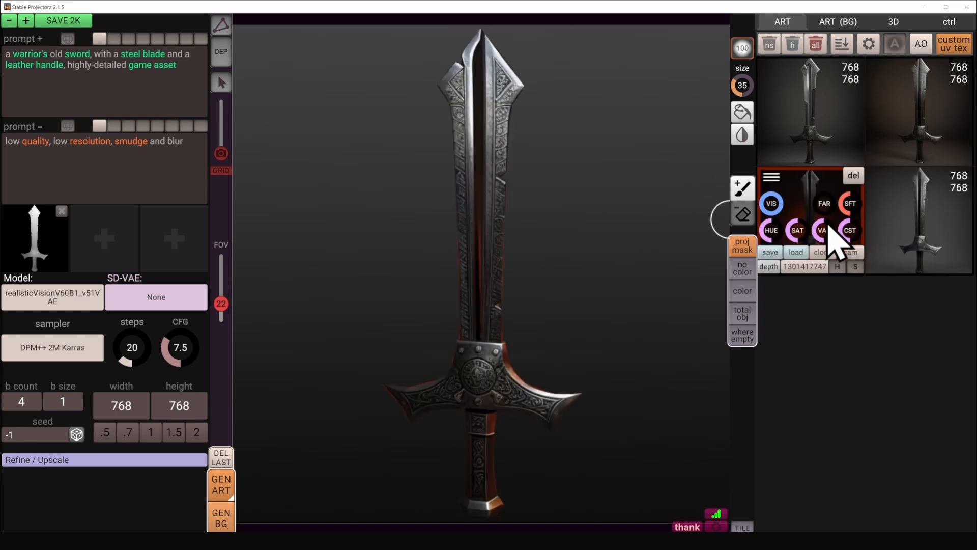
left_click(817, 133)
- Delete all non-selected art images, keeping only the first one on the sword
mouse_move(772, 70)
left_mouse_down()
mouse_move(811, 115)
mouse_move(783, 82)
left_mouse_up()
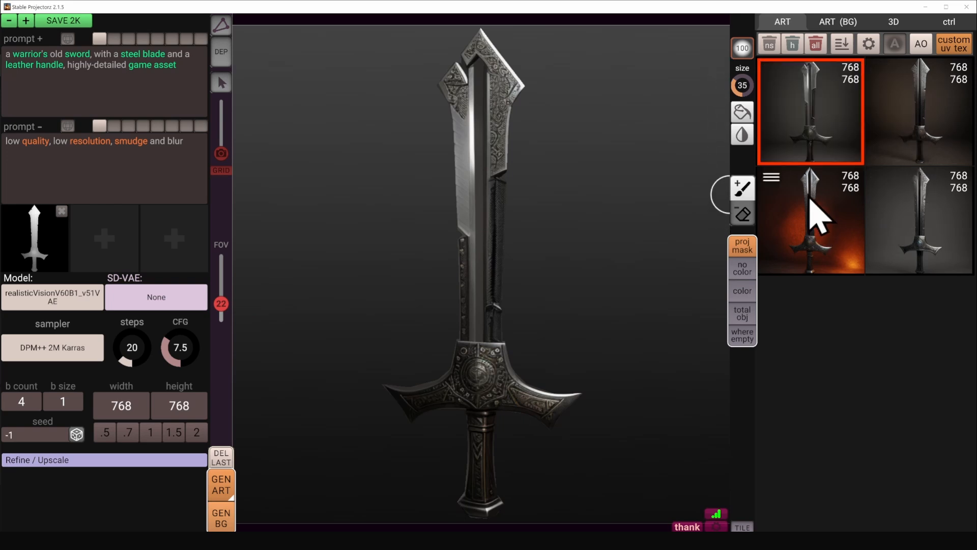
left_click(774, 50)
left_click(606, 262)
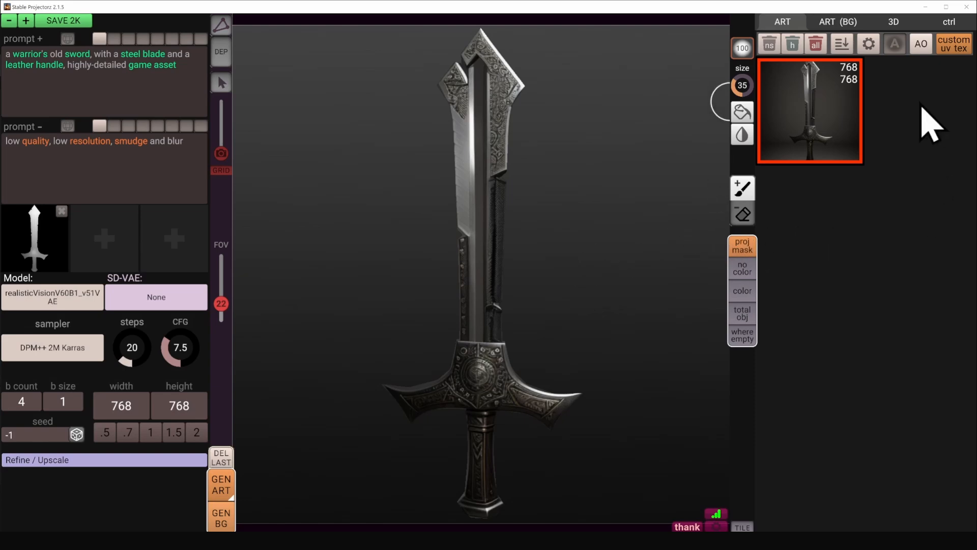
right_click_drag(392, 397, 747, 373)
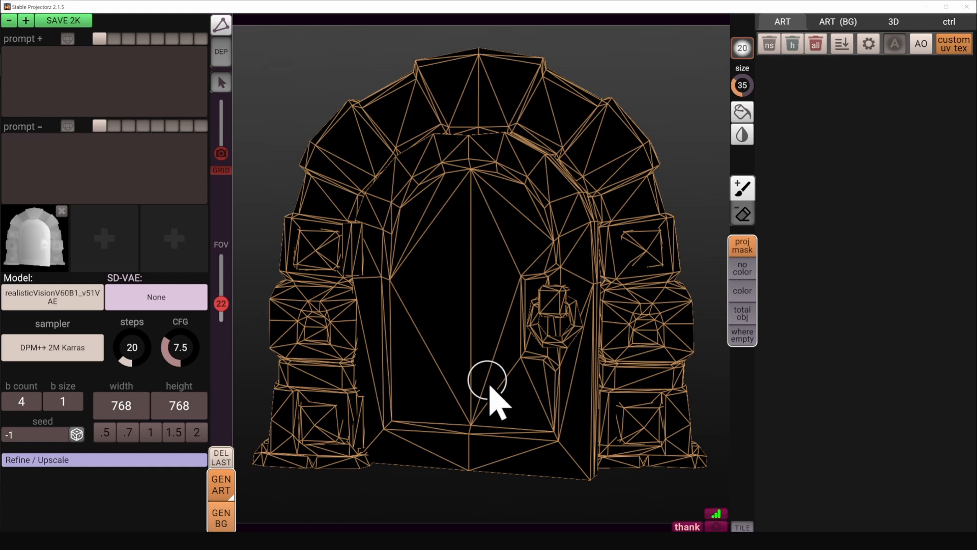
- Set up four camera views of the dungeon door and fit the whole model in each one
left_click_drag(224, 155, 229, 130)
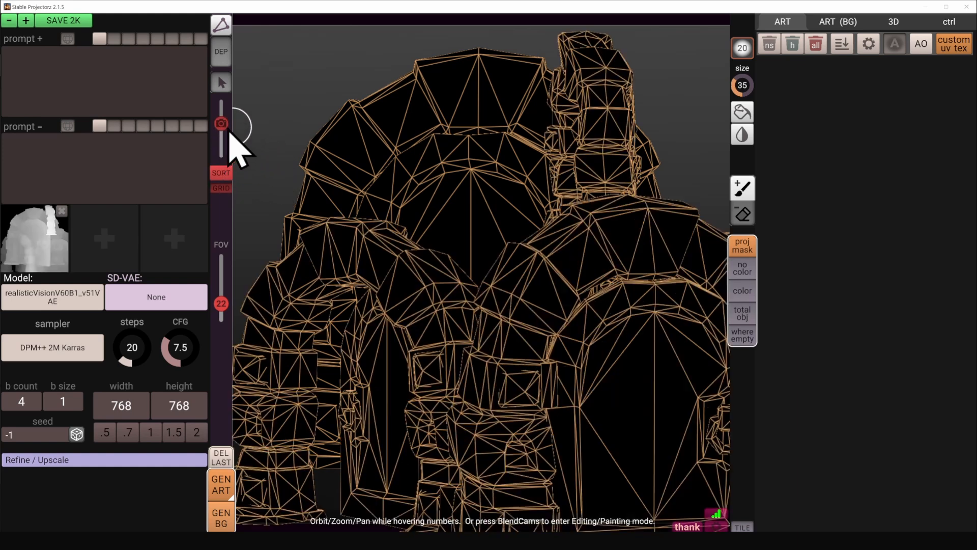
left_click(226, 173)
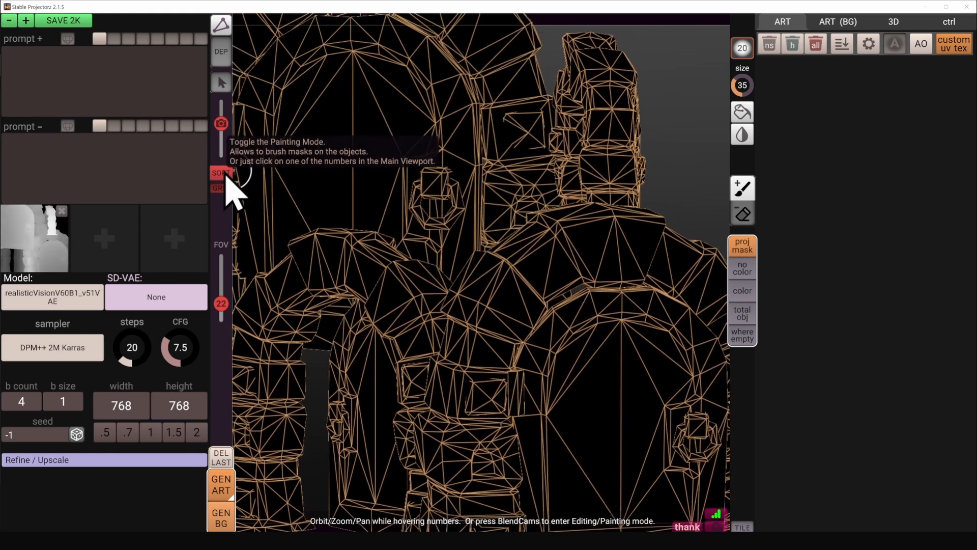
scroll(622, 187, "down", 1)
scroll(447, 177, "down", 5)
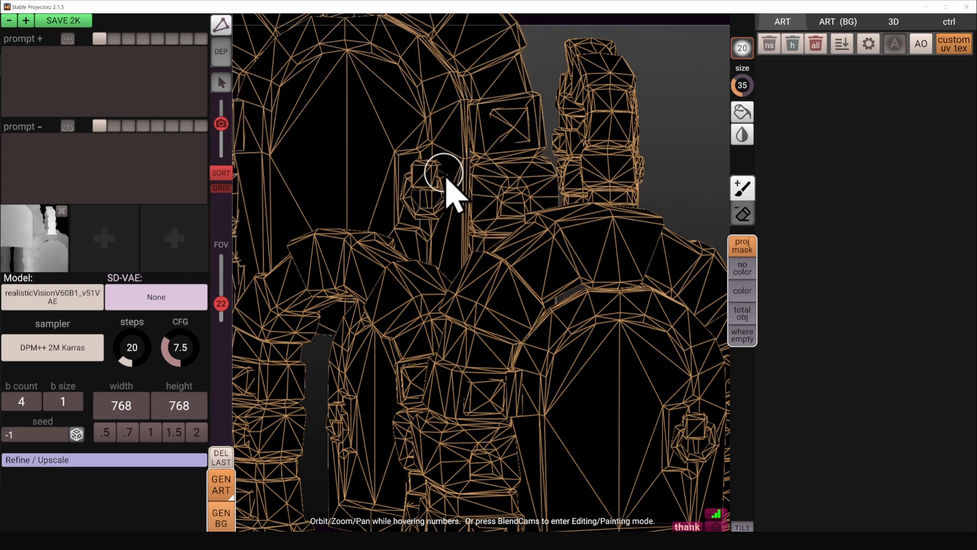
scroll(393, 173, "down", 3)
scroll(367, 349, "down", 3)
scroll(537, 397, "down", 4)
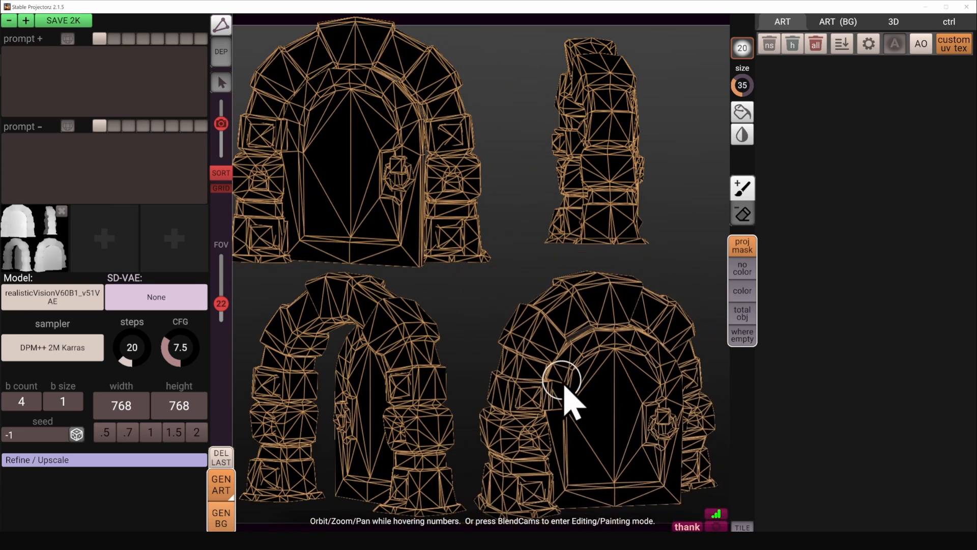
scroll(399, 198, "down", 1)
scroll(399, 198, "up", 1)
- Turn view 2 to the back of the door and refit view 1 on the front
middle_click_drag(643, 189, 792, 184)
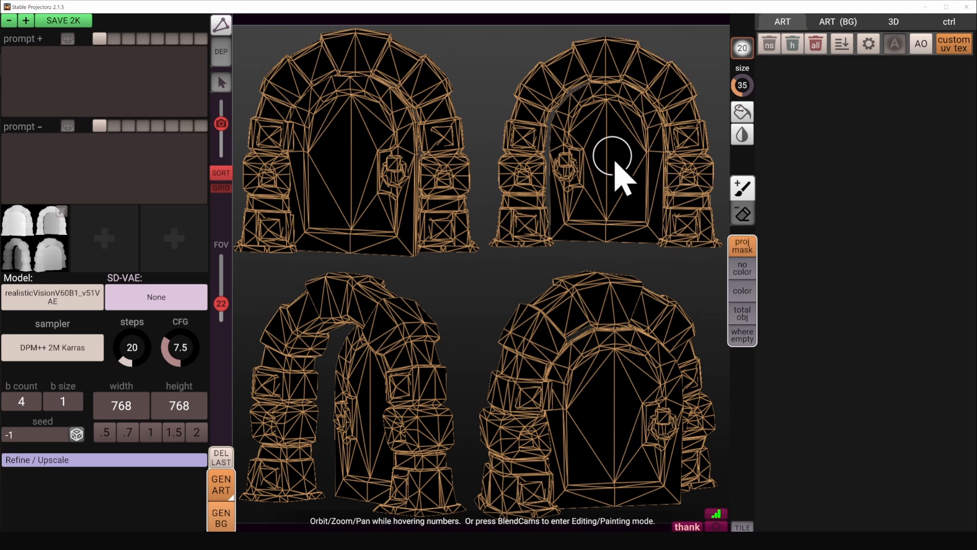
mouse_move(613, 162)
middle_mouse_down()
mouse_move(619, 183)
mouse_move(615, 159)
mouse_move(620, 170)
middle_mouse_up()
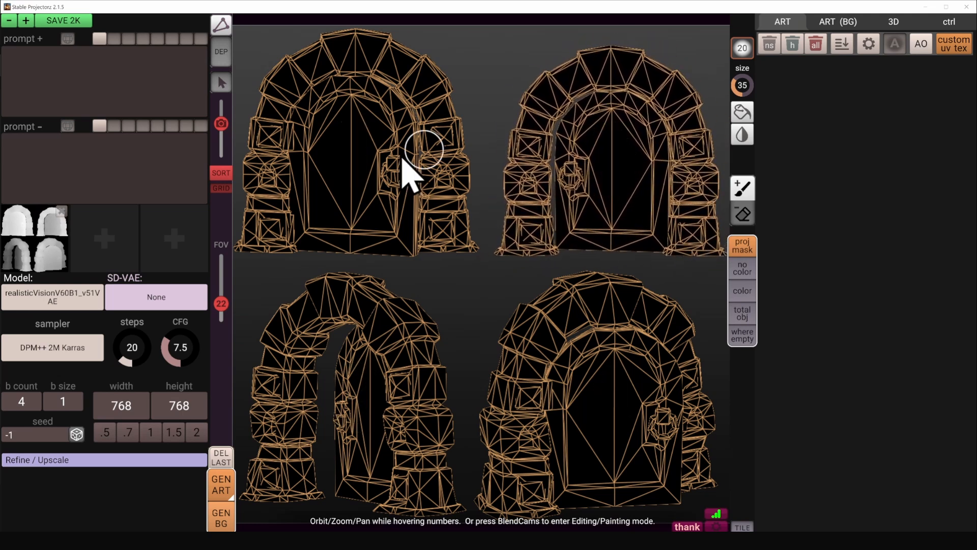
middle_click_drag(343, 169, 549, 304)
middle_click_drag(366, 152, 363, 156)
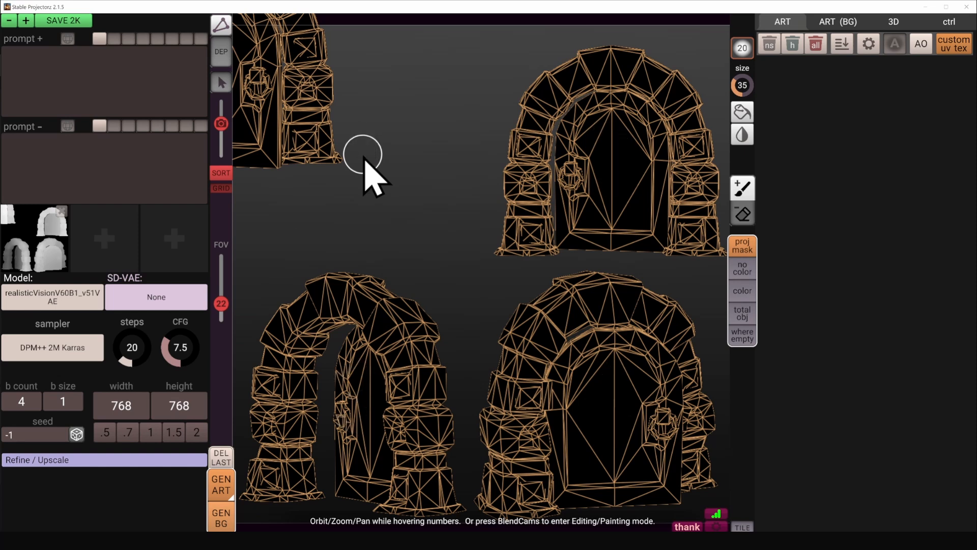
key("f")
scroll(370, 168, "down", 2)
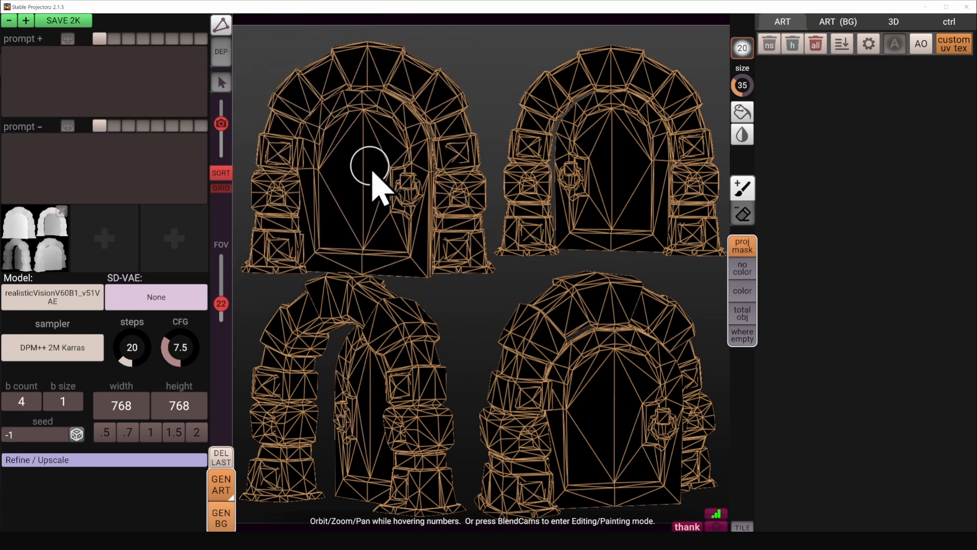
mouse_move(374, 177)
middle_mouse_down()
mouse_move(369, 156)
mouse_move(365, 166)
middle_mouse_up()
scroll(367, 160, "down", 1)
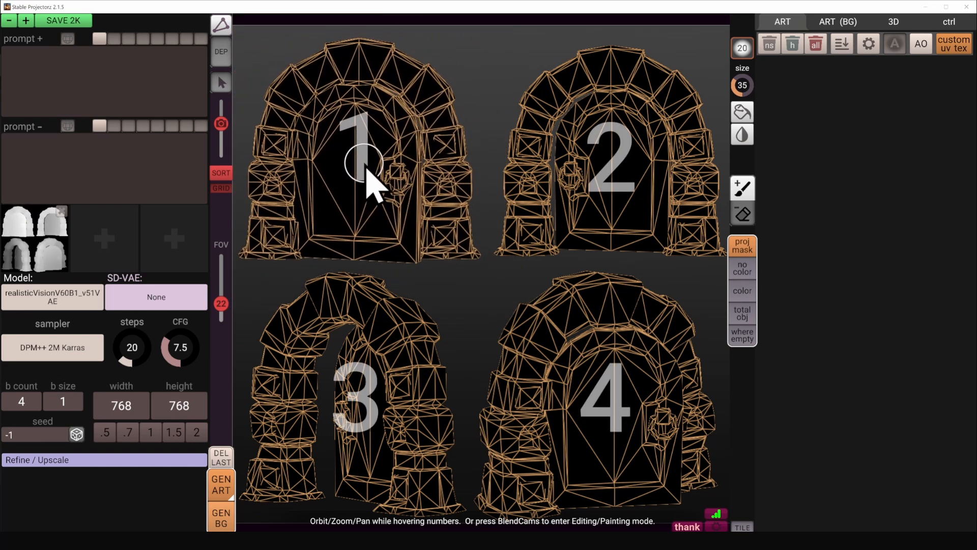
- Center view 2, and turn views 3 and 4 to opposite sides of the door arch at a larger scale
mouse_move(650, 186)
middle_mouse_down()
mouse_move(668, 186)
mouse_move(646, 178)
middle_mouse_up()
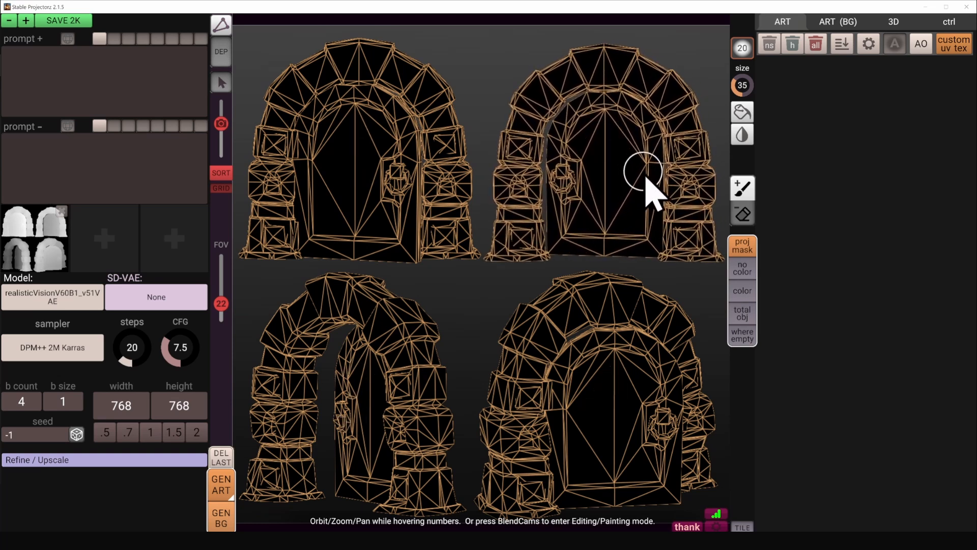
middle_click_drag(383, 405, 64, 422)
mouse_move(642, 374)
middle_mouse_down()
mouse_move(456, 367)
mouse_move(657, 363)
middle_mouse_up()
middle_click_drag(682, 399, 629, 399)
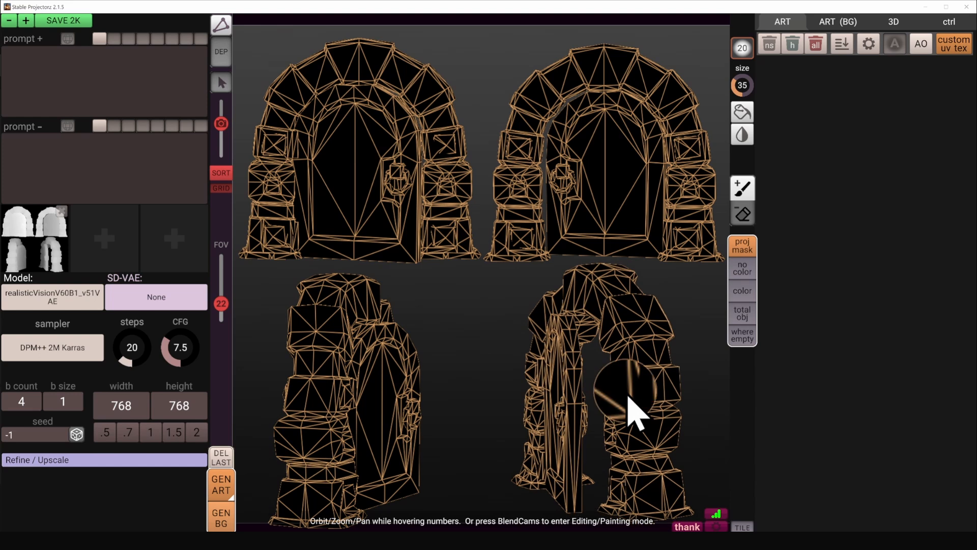
scroll(633, 395, "up", 2)
scroll(396, 405, "up", 2)
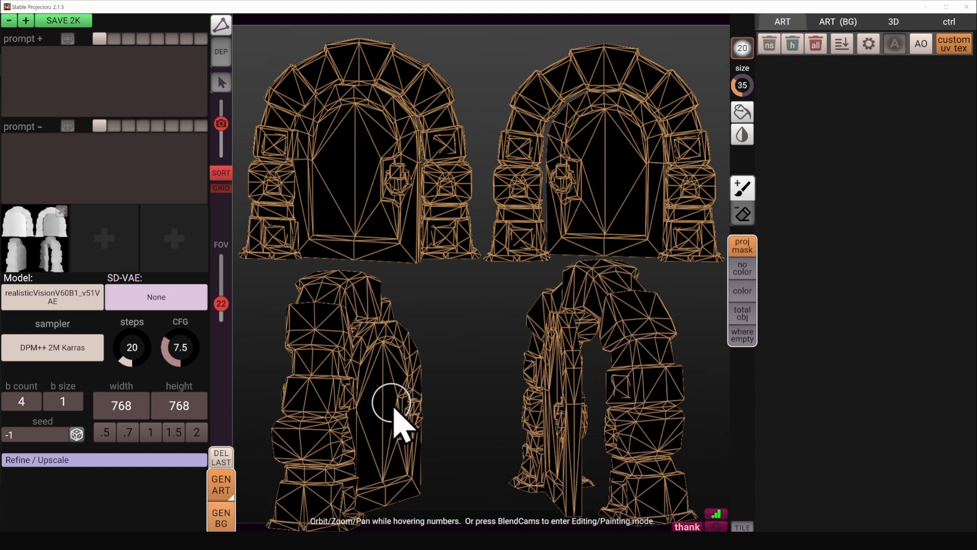
scroll(394, 407, "up", 2)
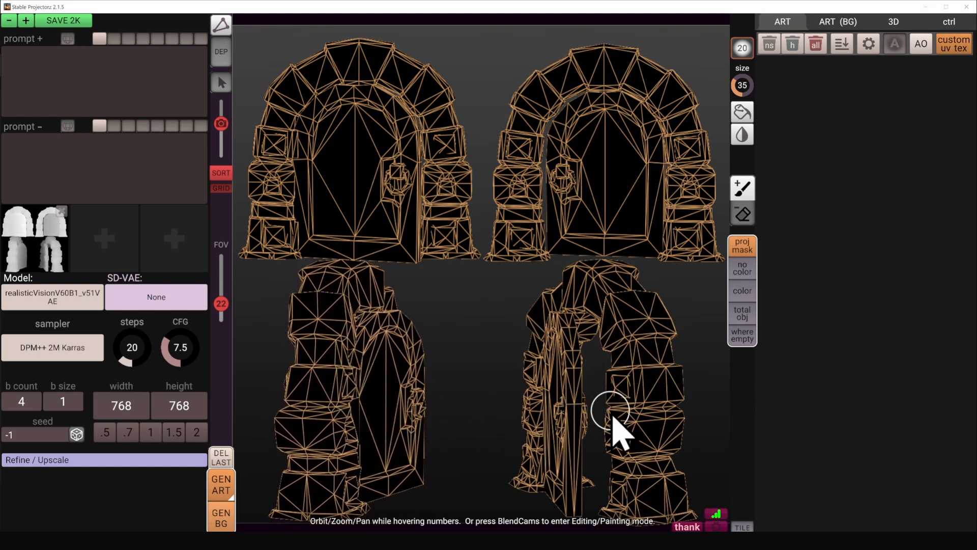
- Level view 1 on the door's front and adjust the angle and framing of side view 3
middle_click_drag(406, 251, 397, 225)
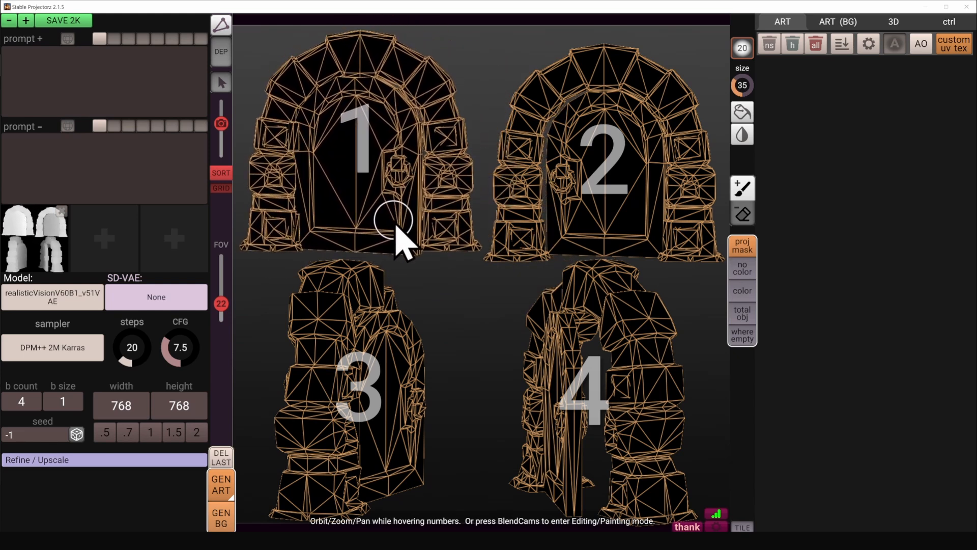
scroll(352, 336, "down", 2)
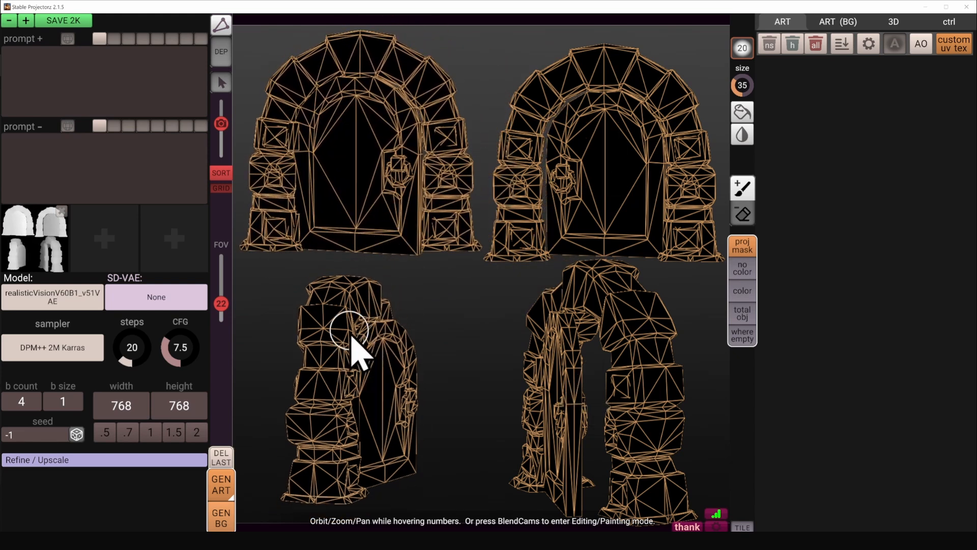
middle_click_drag(351, 336, 371, 399)
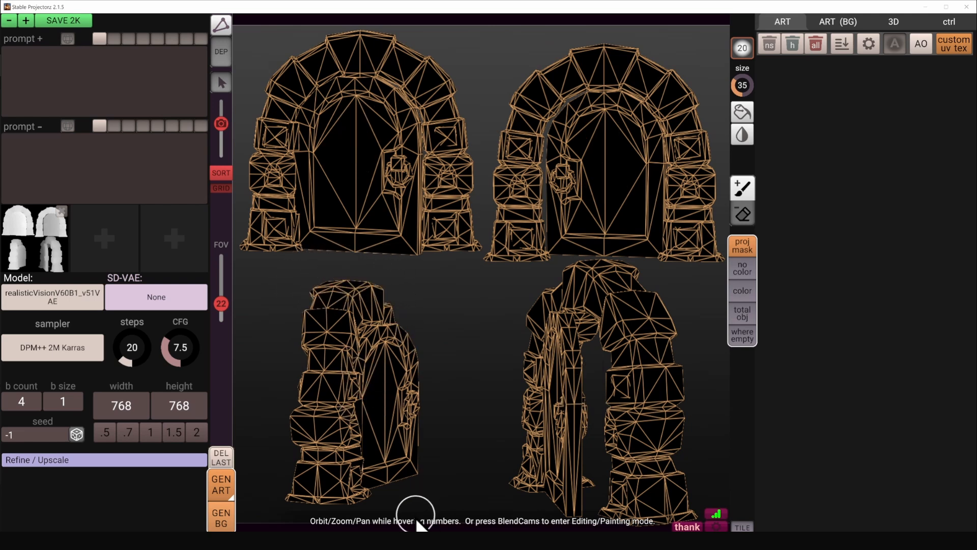
middle_click_drag(360, 505, 408, 461)
middle_click_drag(398, 452, 395, 441)
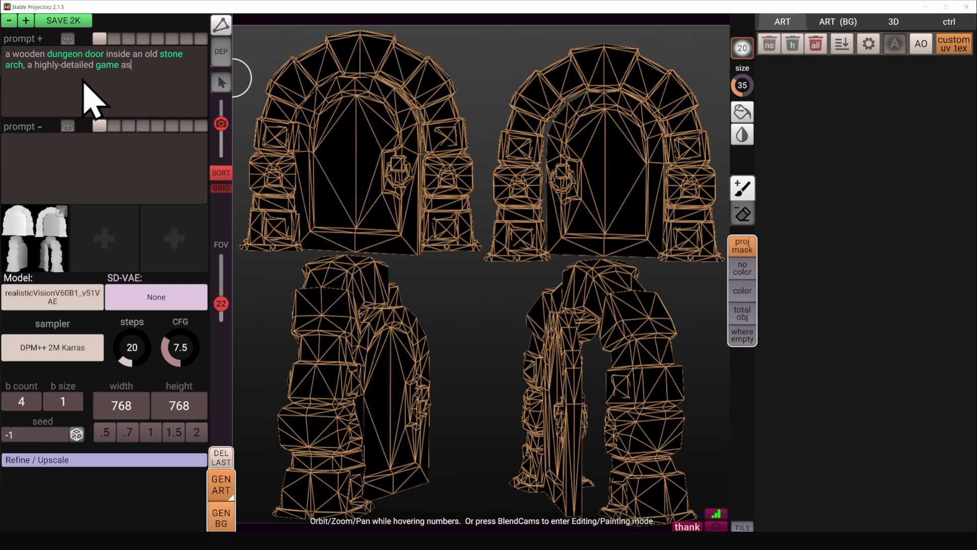
- Enter prompt "a wooden dungeon door inside an old stone arch, a highly-detailed game asset" and negative prompt "low quality and resolution, bad art, smudge and blur"
left_click(113, 171)
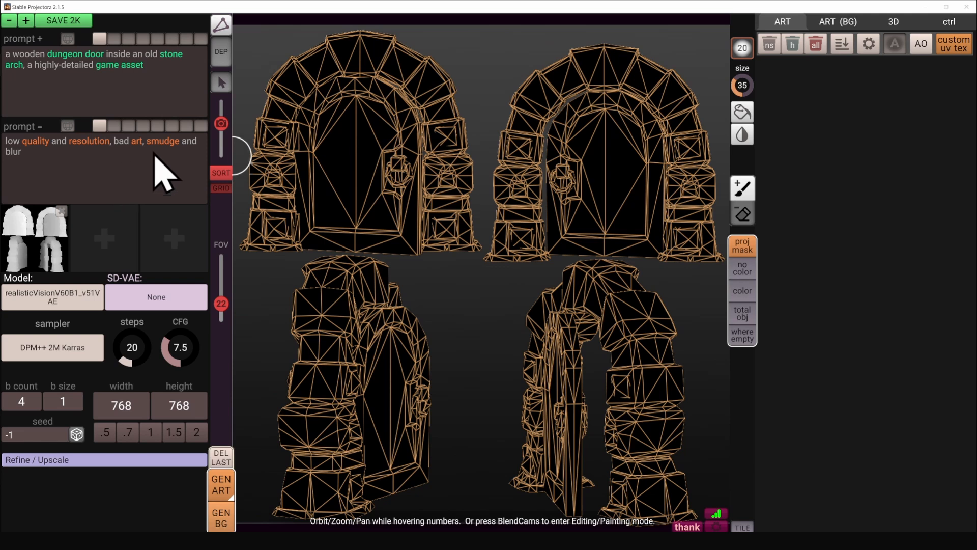
- Show the depth map of the four door views and the ControlNet settings that use it
left_click(222, 56)
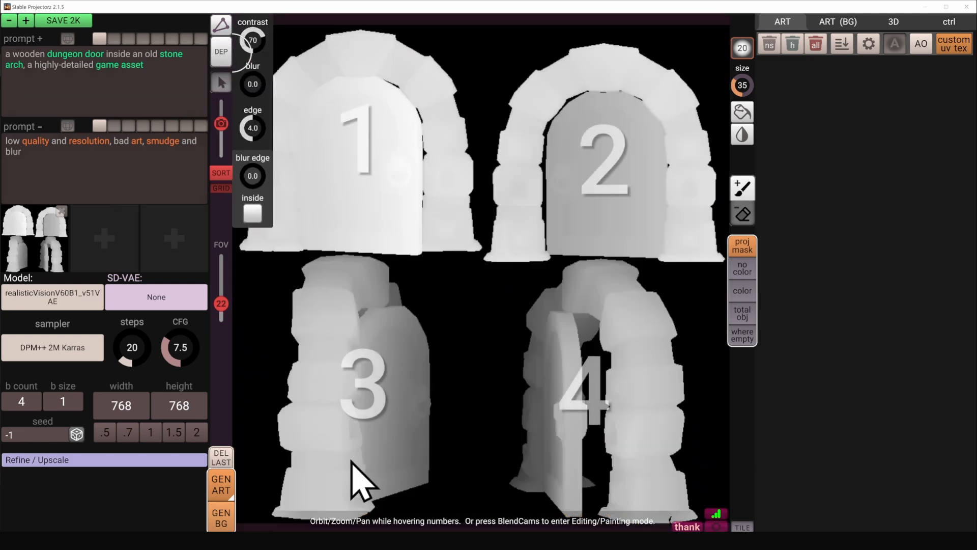
left_click(941, 24)
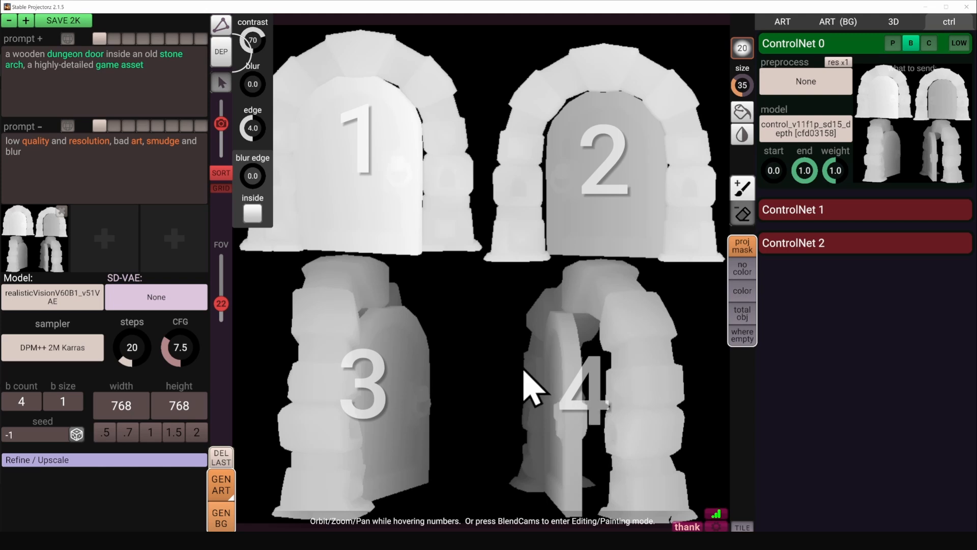
- Prepend "(variants, multiple choice, strong lighting with hard shadows:1.2)" to the negative prompt and hide the depth map
left_click(5, 144)
type("()")
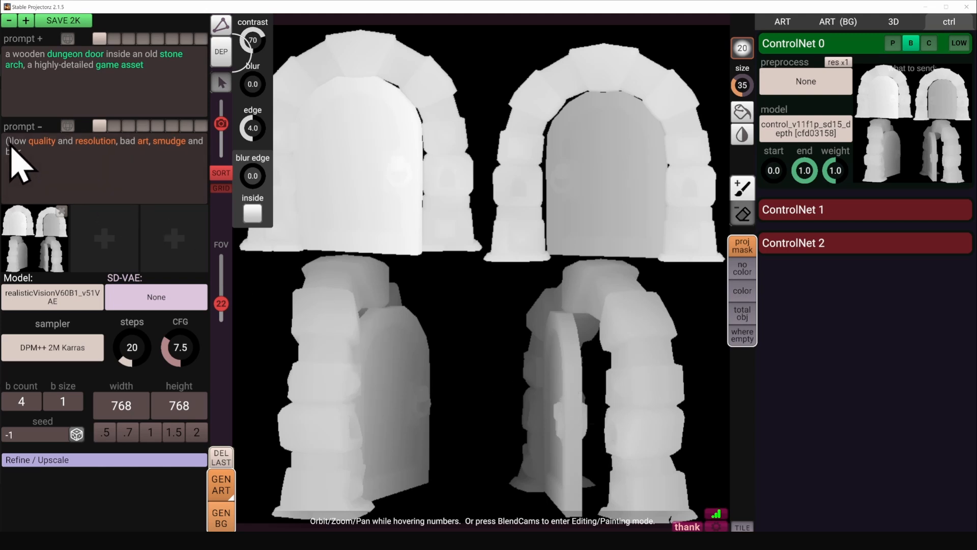
type("variants, mulp")
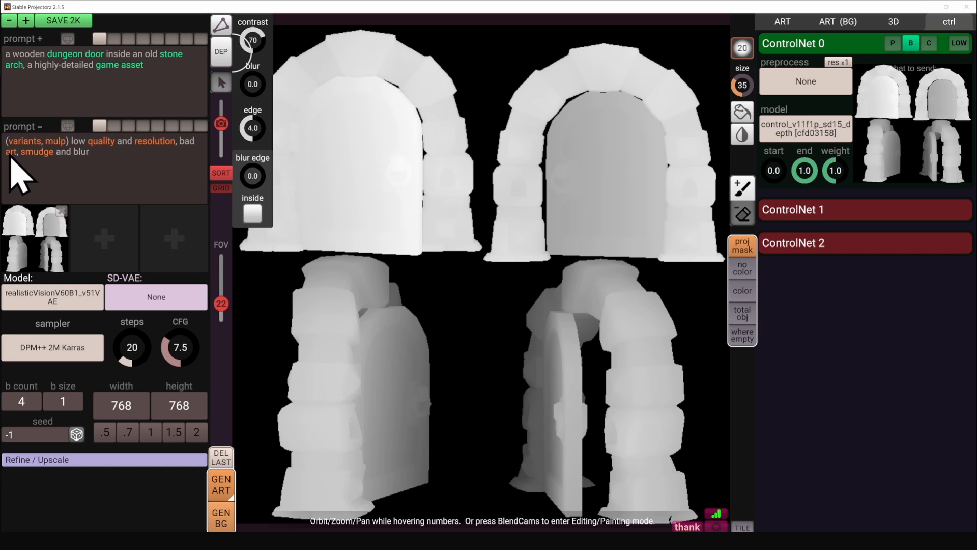
key("BackSpace")
type("tiple choice, ")
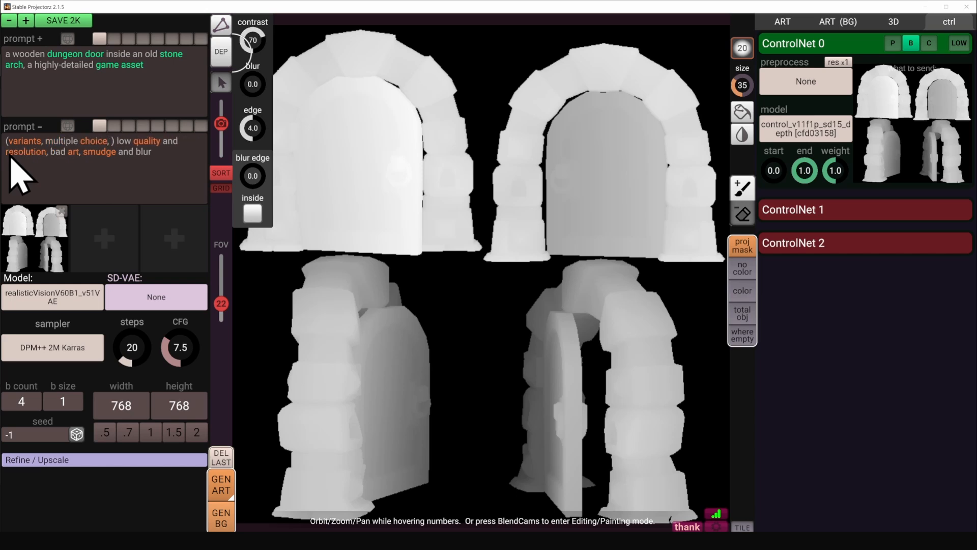
type("strong lighting with hard shadows:1.2")
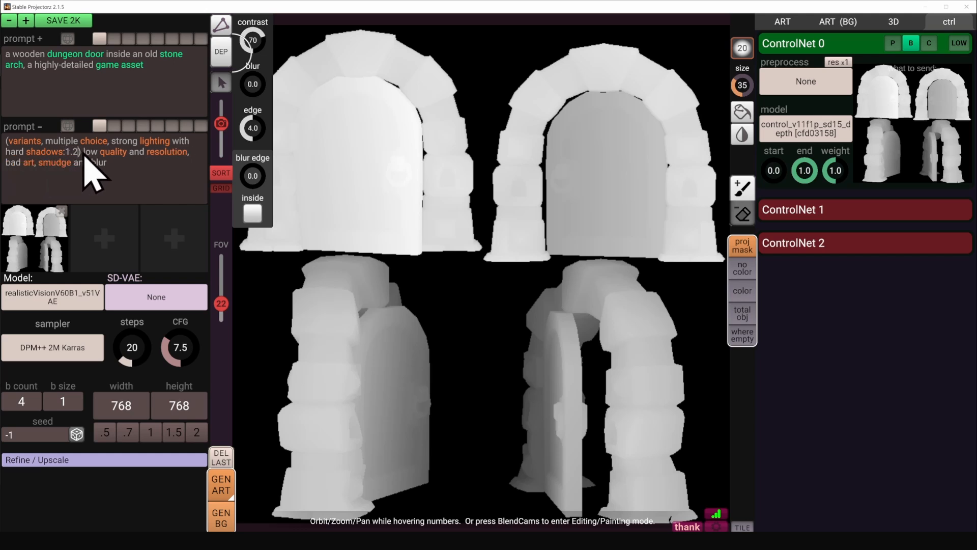
left_click_drag(82, 152, 6, 144)
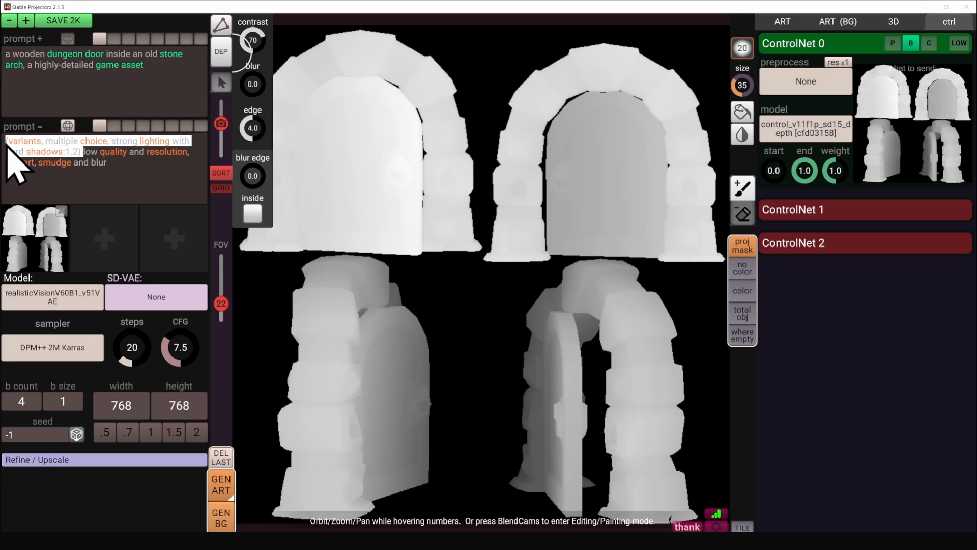
left_click(87, 175)
left_click(222, 57)
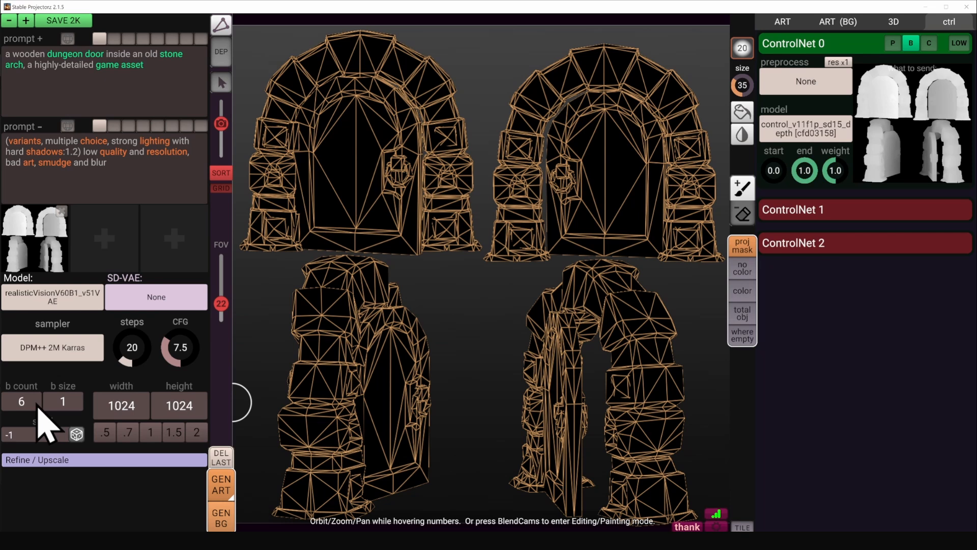
- Generate the batch of six 1024 door textures, show them in the art list and hide the wireframe overlay
left_click(221, 487)
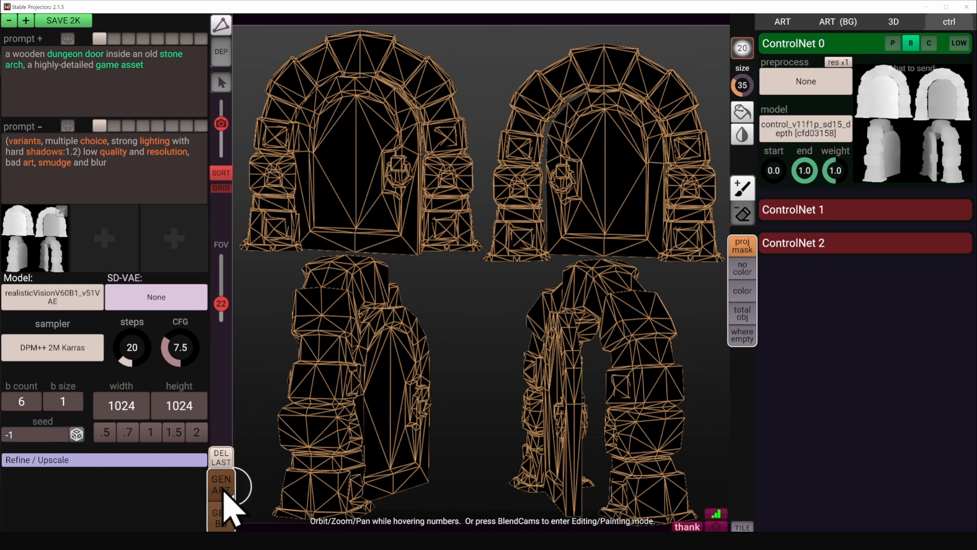
left_click(794, 26)
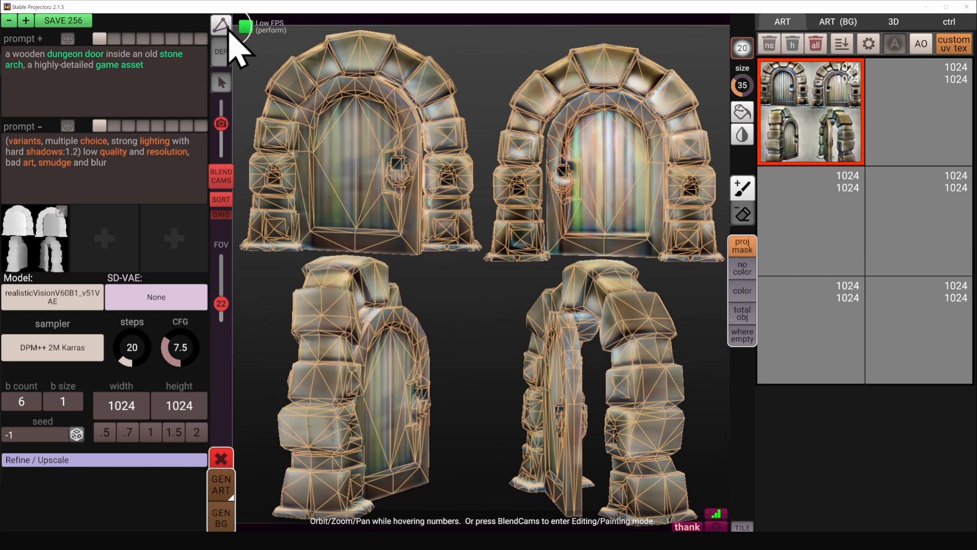
left_click(229, 32)
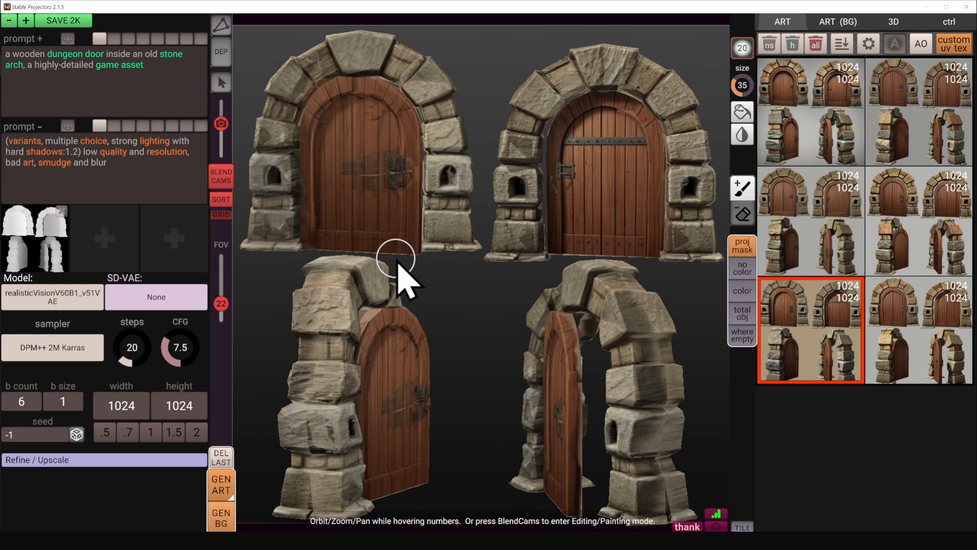
- Compare the generated door variants on the model and select the first one in the art list
left_click(899, 346)
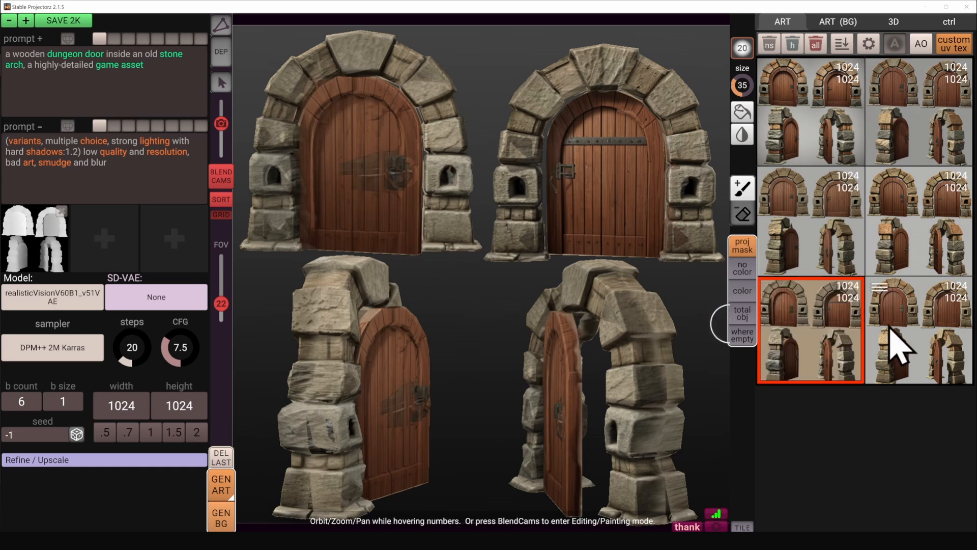
left_click(896, 241)
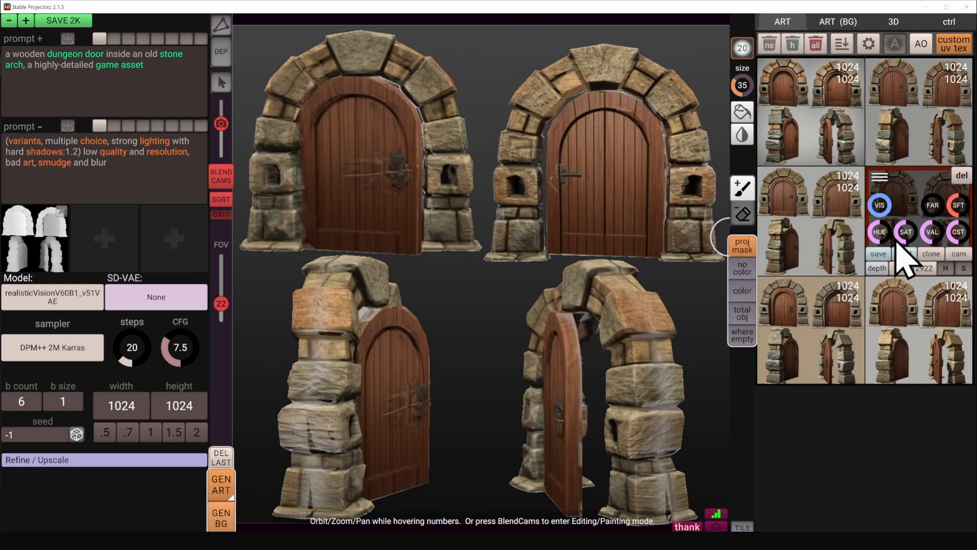
left_click(827, 221)
left_click(835, 116)
left_click(939, 120)
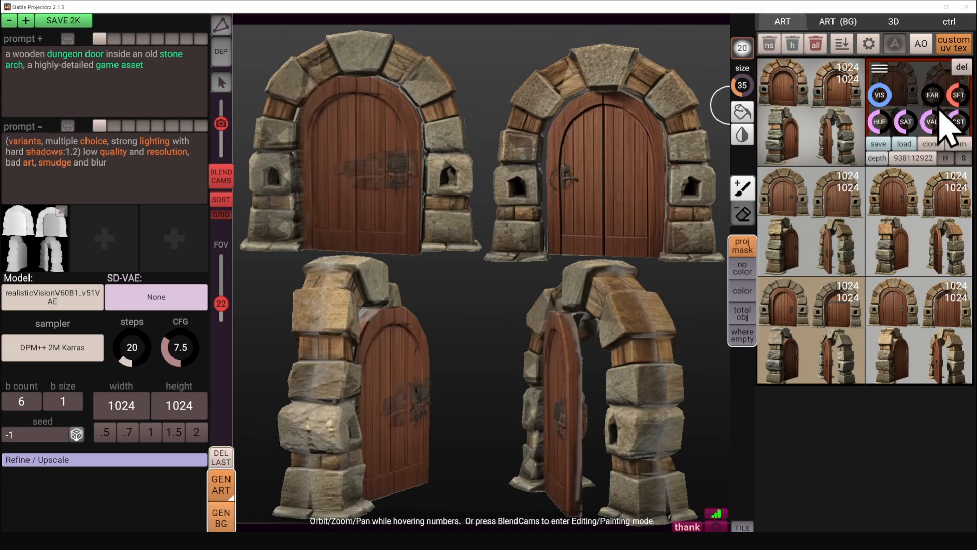
left_click(809, 155)
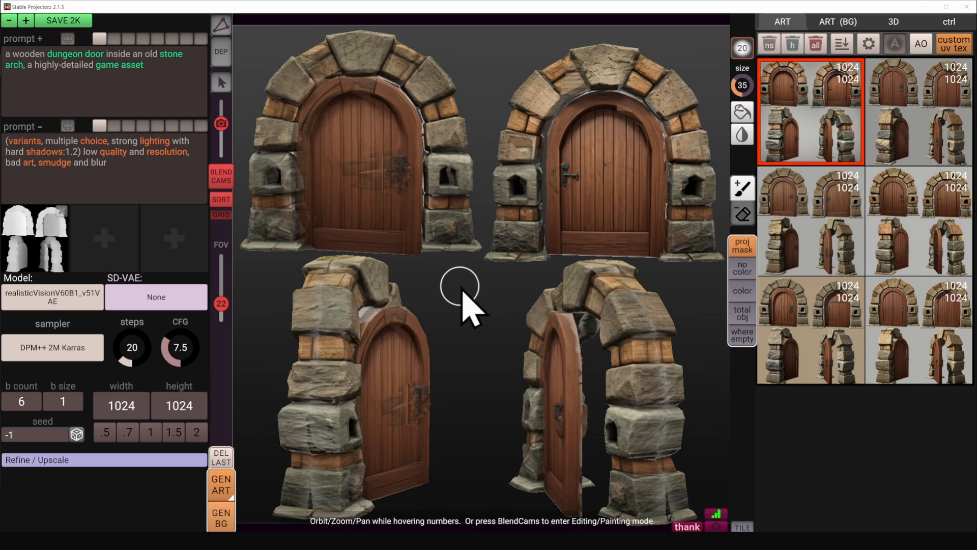
- Delete all non-selected door variants and keep only the chosen first image
mouse_move(803, 114)
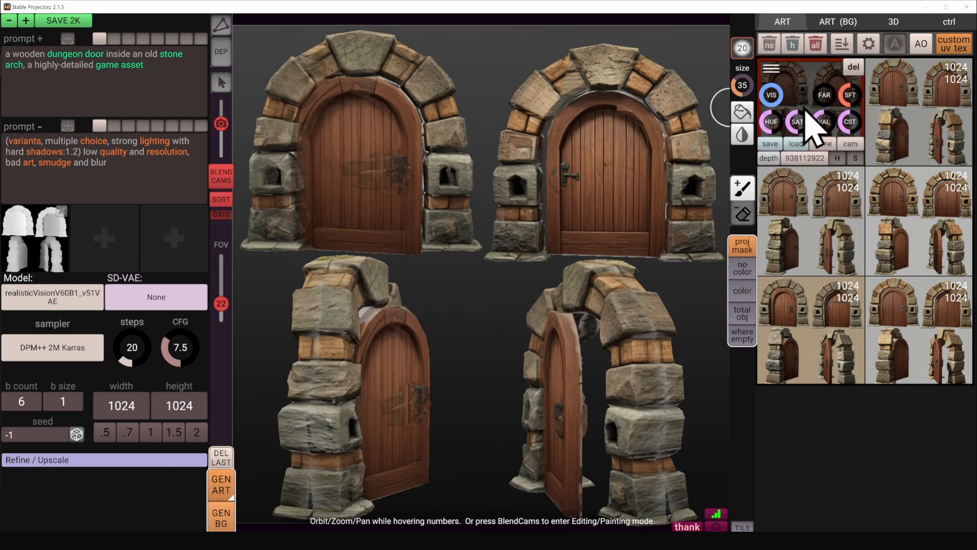
left_click(769, 48)
left_click(620, 264)
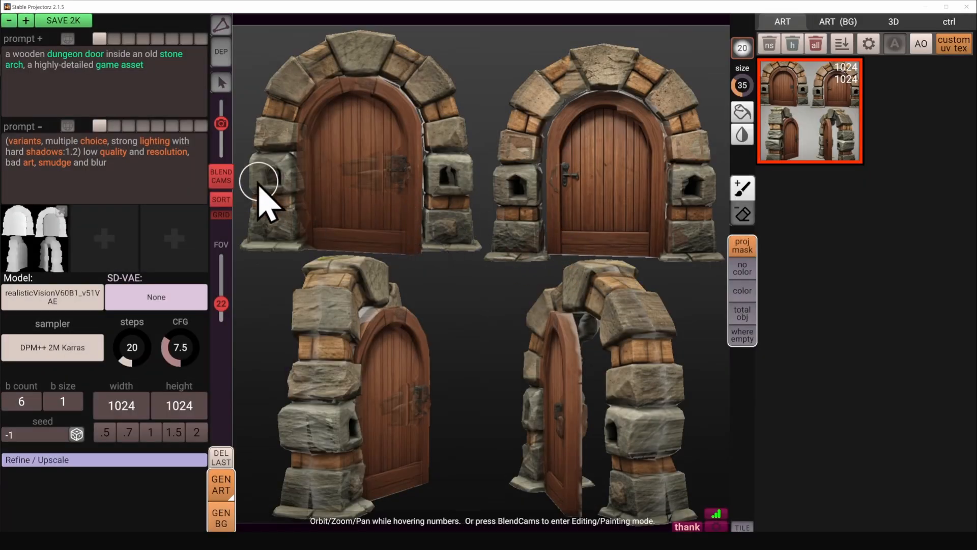
- Enter the camera blending mode and enlarge the projection mask brush to size 89
left_click(224, 179)
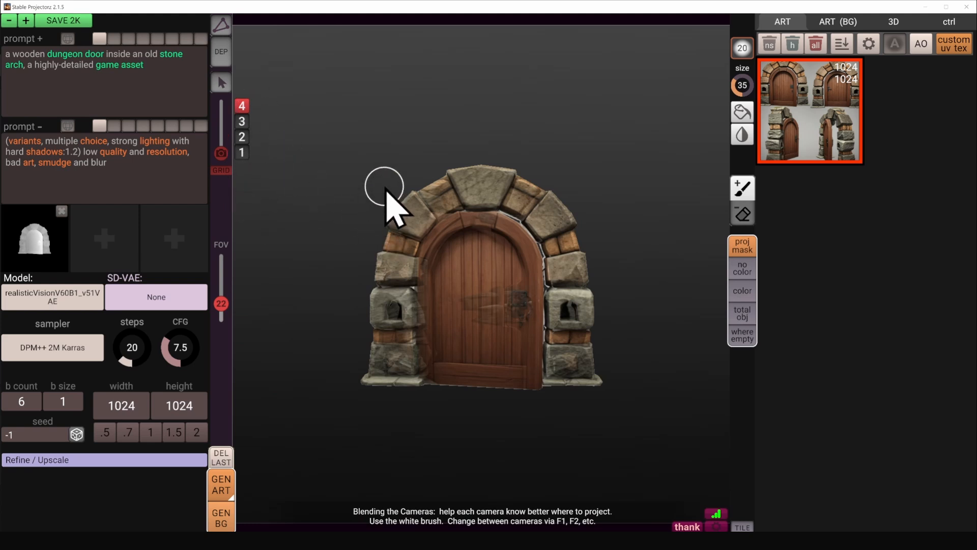
key("bracketright")
key("bracketright")
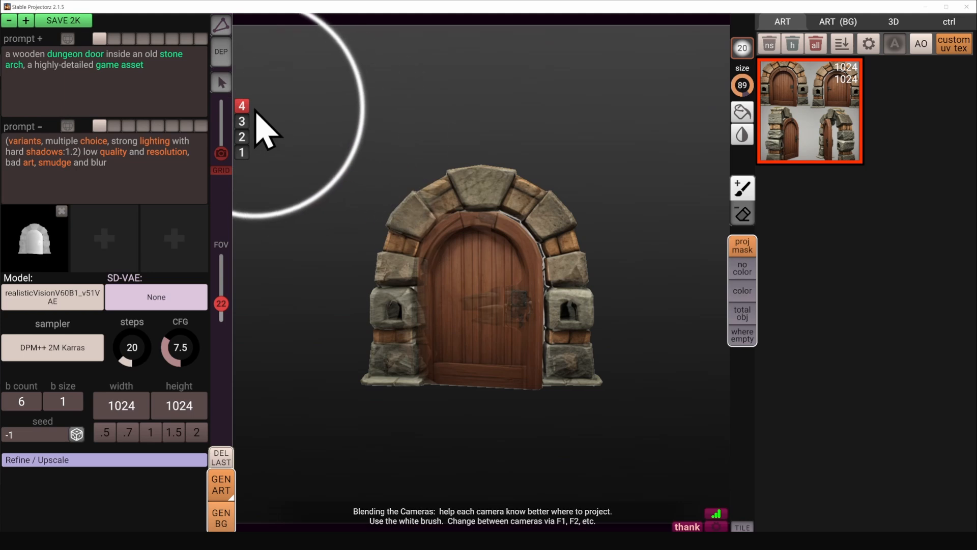
- Try the projections of cameras 3, 2 and 1 across the door with a size 100 brush and undo the stroke
mouse_move(518, 268)
right_mouse_down()
mouse_move(509, 312)
mouse_move(456, 223)
mouse_move(511, 253)
mouse_move(420, 326)
mouse_move(482, 231)
mouse_move(351, 167)
mouse_move(544, 297)
mouse_move(484, 257)
mouse_move(496, 257)
mouse_move(517, 332)
mouse_move(393, 212)
mouse_move(242, 139)
mouse_move(412, 252)
right_mouse_up()
key("bracketright")
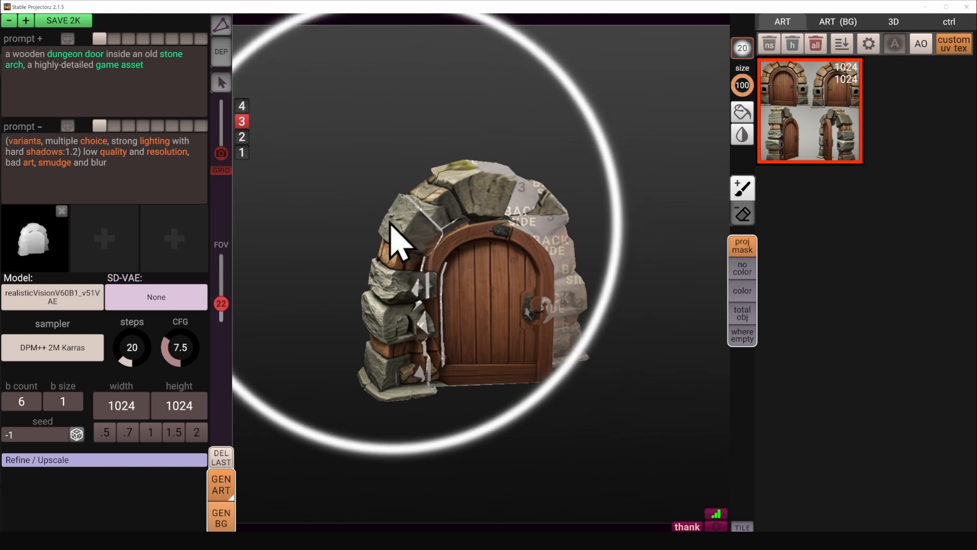
left_click(244, 137)
mouse_move(260, 148)
right_mouse_down()
mouse_move(459, 256)
mouse_move(563, 246)
mouse_move(464, 279)
mouse_move(513, 255)
mouse_move(517, 242)
mouse_move(381, 279)
mouse_move(295, 283)
mouse_move(255, 174)
mouse_move(326, 206)
right_mouse_up()
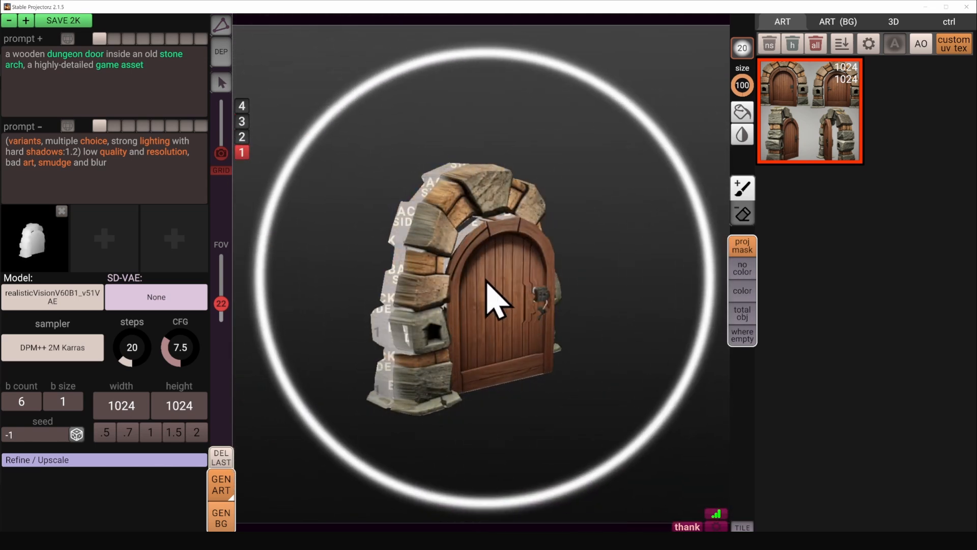
key("ctrl+z")
- Paint camera 1's projection over the wooden door and adjoining stones with a size 49 brush at strength 100
key("bracketleft")
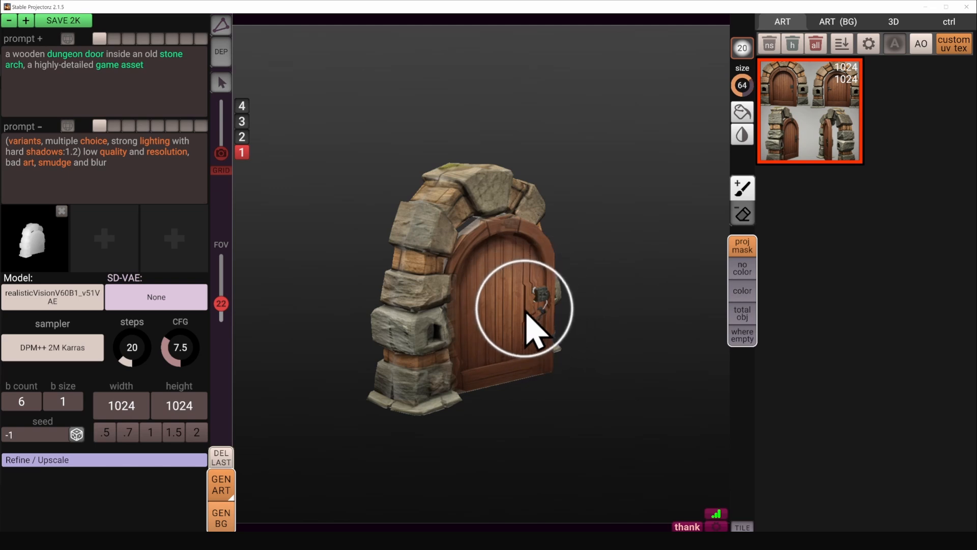
key("bracketleft")
key("bracketleft")
key("bracketright")
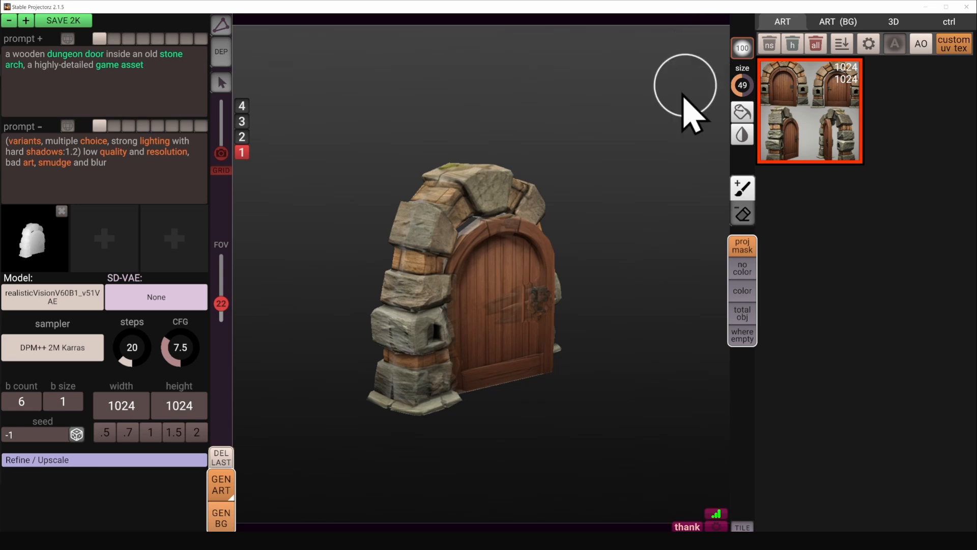
mouse_move(570, 244)
left_mouse_down()
mouse_move(528, 305)
mouse_move(422, 276)
left_mouse_up()
scroll(473, 310, "up", 3)
mouse_move(487, 316)
left_mouse_down()
mouse_move(535, 311)
mouse_move(481, 221)
mouse_move(420, 279)
mouse_move(420, 411)
mouse_move(513, 377)
mouse_move(545, 399)
mouse_move(458, 236)
mouse_move(382, 436)
mouse_move(370, 269)
mouse_move(459, 174)
mouse_move(559, 207)
mouse_move(593, 312)
mouse_move(593, 421)
mouse_move(541, 218)
mouse_move(392, 389)
left_mouse_up()
left_click_drag(375, 437, 458, 441, "alt")
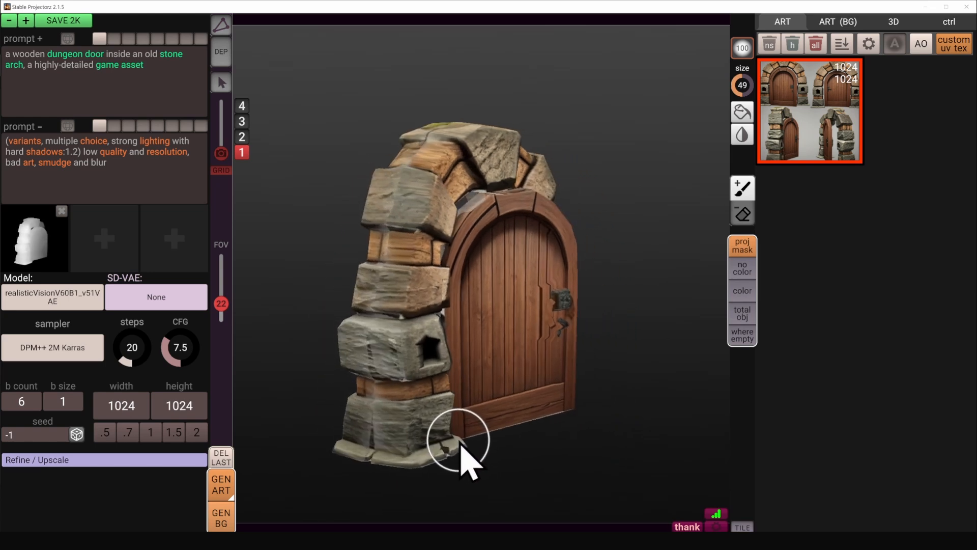
- Check which camera's projection suits the outer side of the pillar, previewing camera 2 with a size 85 brush
key("bracketright")
key("bracketright")
key("bracketright")
key("bracketright")
key("bracketright")
key("bracketright")
mouse_move(425, 371)
left_mouse_down()
mouse_move(401, 255)
mouse_move(414, 207)
mouse_move(403, 218)
left_mouse_up()
left_click(399, 181)
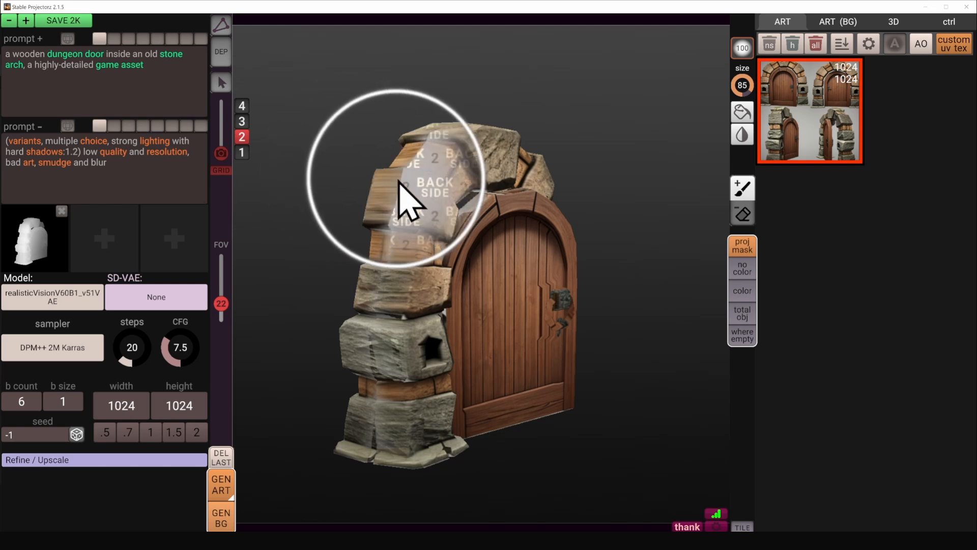
- Paint camera 3's projection over the outer side of the pillar and arch stones
left_click(247, 121)
mouse_move(403, 180)
left_mouse_down()
mouse_move(422, 195)
mouse_move(434, 348)
mouse_move(492, 222)
mouse_move(452, 152)
mouse_move(397, 223)
mouse_move(382, 439)
mouse_move(398, 443)
mouse_move(400, 408)
left_mouse_up()
right_click_drag(400, 408, 376, 408)
left_click_drag(375, 408, 411, 416)
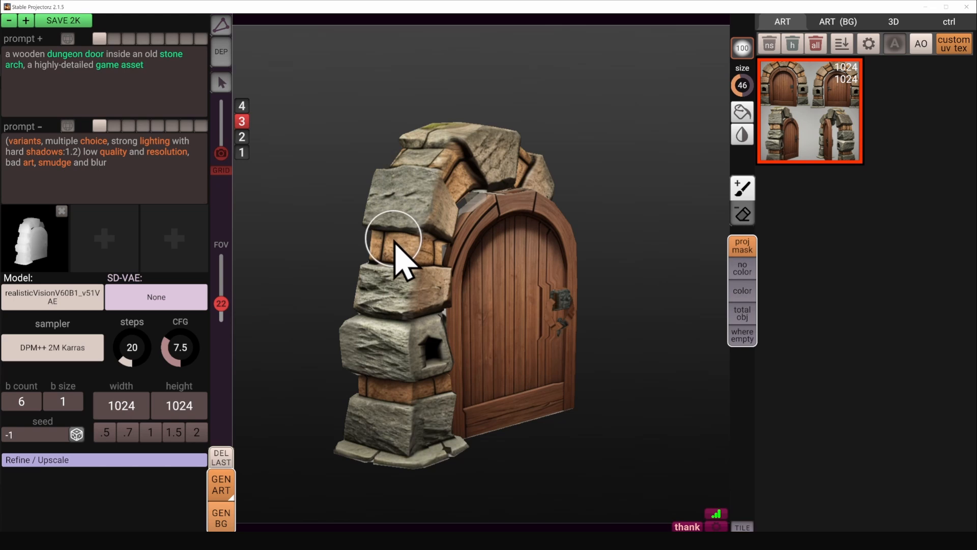
- Preview camera 3's projection on the opposite face of the door and arch with a size 97 brush
right_click_drag(377, 326, 524, 323)
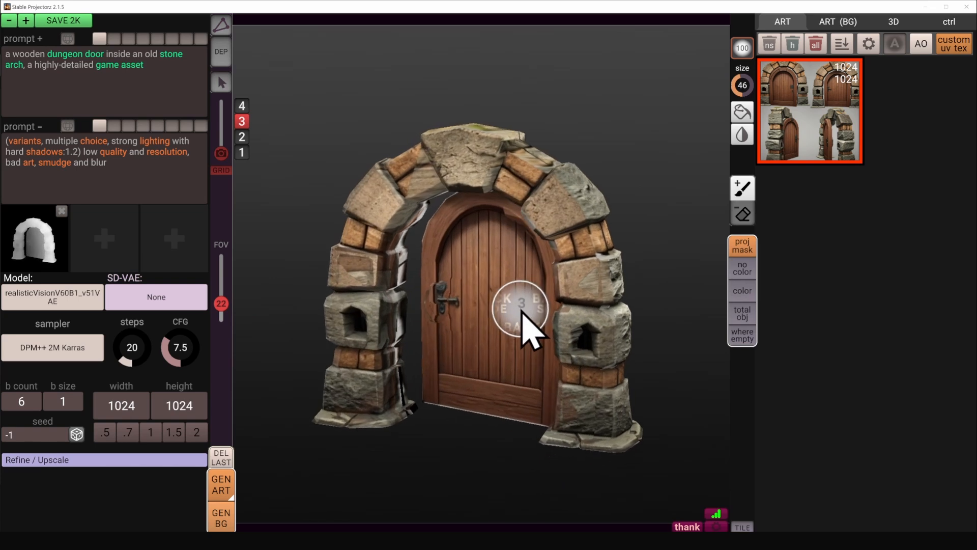
scroll(631, 348, "up", 2)
scroll(626, 341, "up", 3)
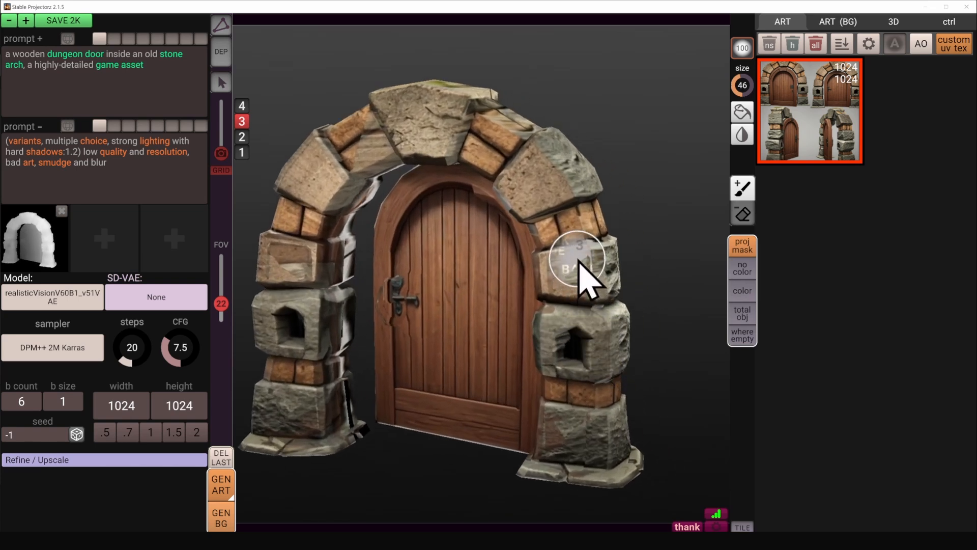
key("bracketright")
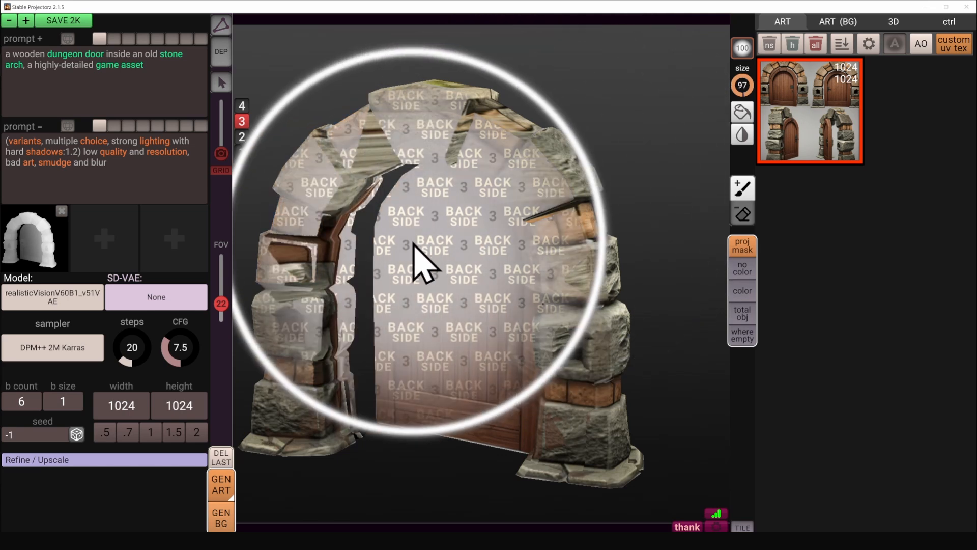
- Paint camera 2's projection over the opposite face of the arch stones with a size 50 brush
left_click(242, 138)
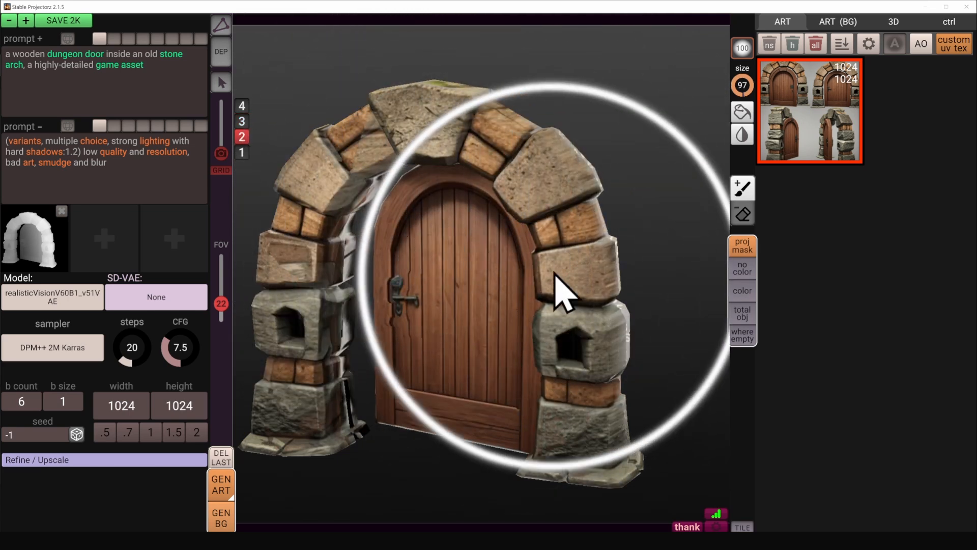
left_click_drag(555, 275, 513, 271, "alt")
key("bracketleft")
key("bracketleft")
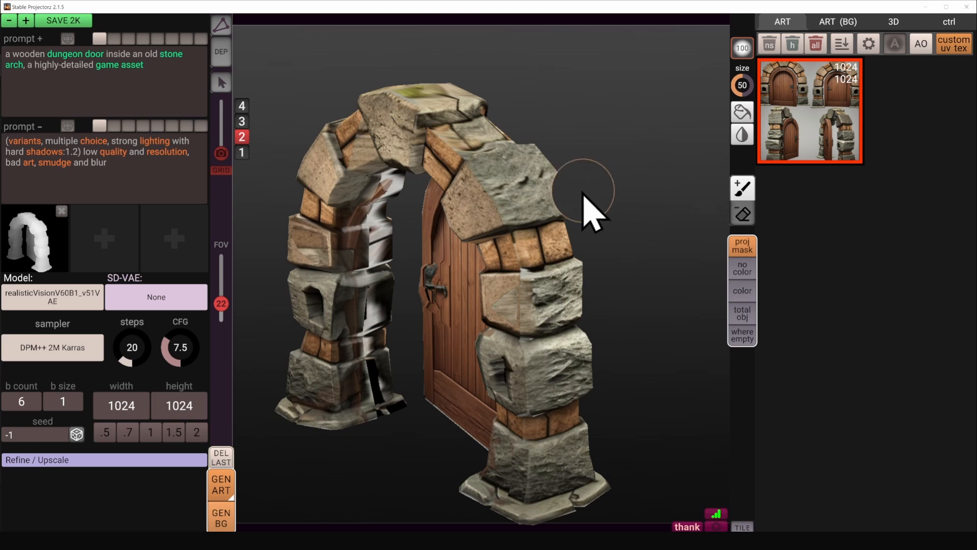
left_click_drag(583, 189, 655, 168, "alt")
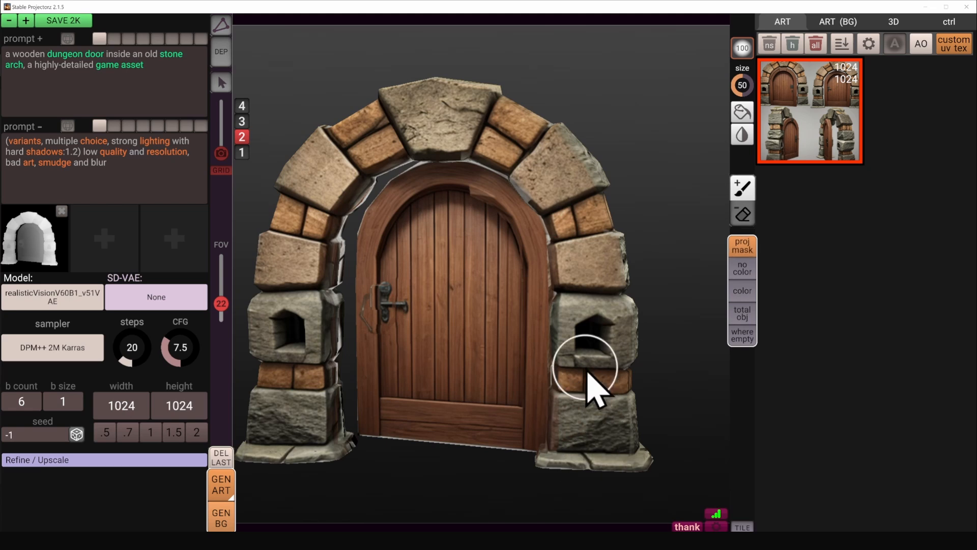
- Paint camera 2's projection onto the pillar's outer side, and repaint that side from camera 3
left_click_drag(603, 433, 514, 344, "alt")
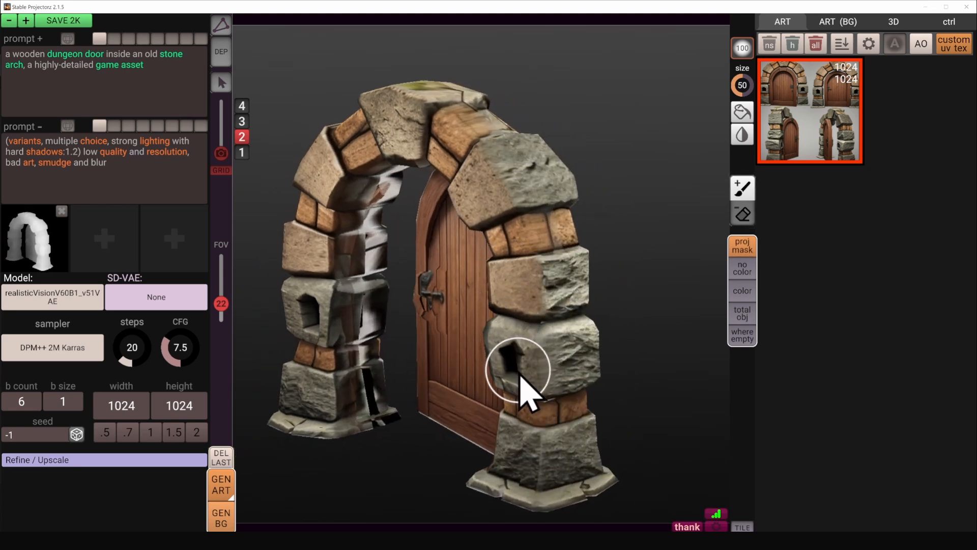
left_click_drag(564, 346, 581, 457)
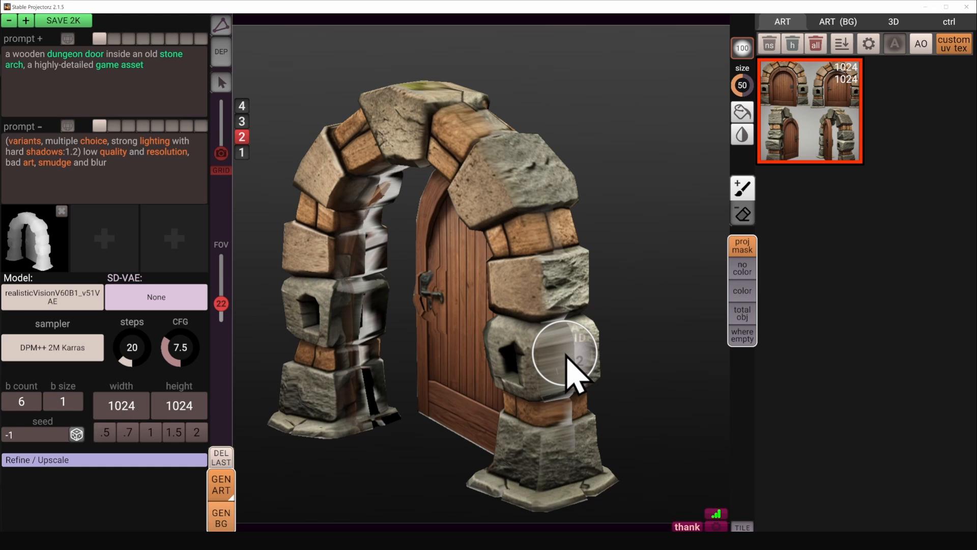
left_click(242, 122)
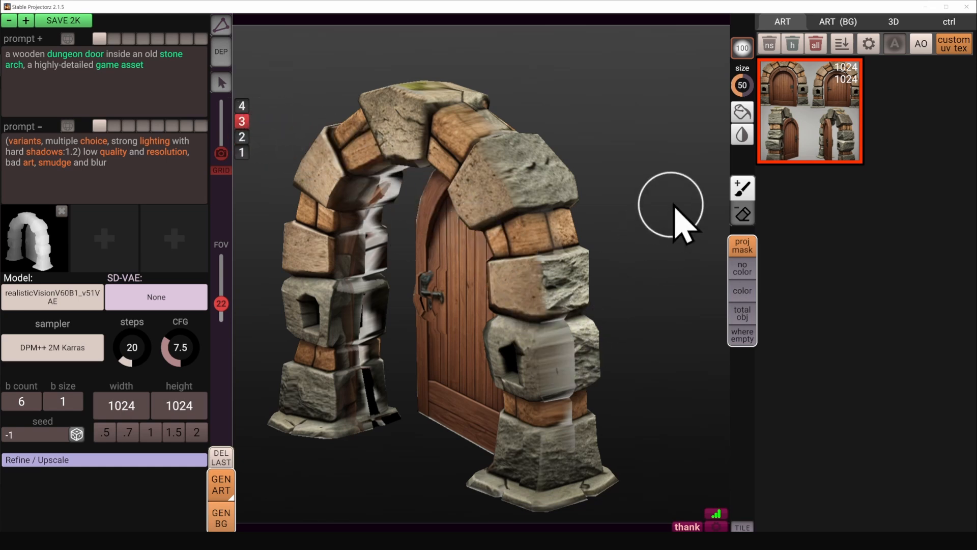
mouse_move(585, 347)
left_mouse_down()
mouse_move(565, 375)
mouse_move(570, 297)
mouse_move(580, 471)
left_mouse_up()
- Compare cameras 1 to 4 on the outer side of the other pillar to find the best projection source
mouse_move(382, 338)
middle_mouse_down()
mouse_move(450, 352)
mouse_move(544, 349)
middle_mouse_up()
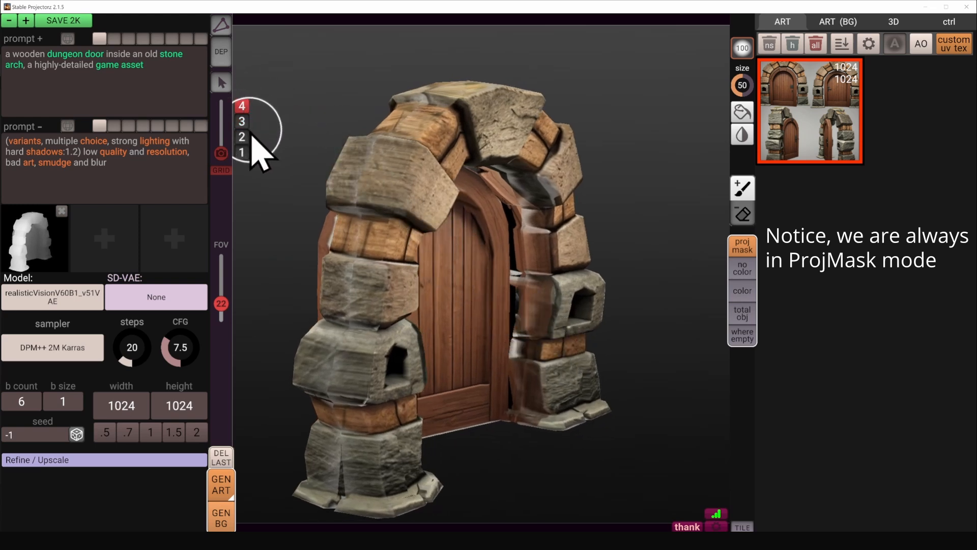
key("1")
key("2")
key("3")
key("4")
key("1")
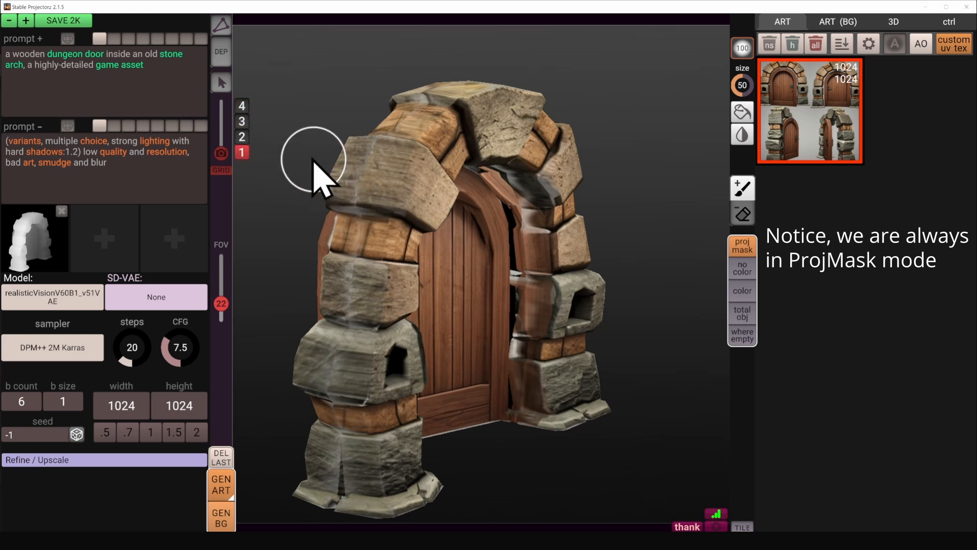
key("2")
key("3")
key("2")
key("4")
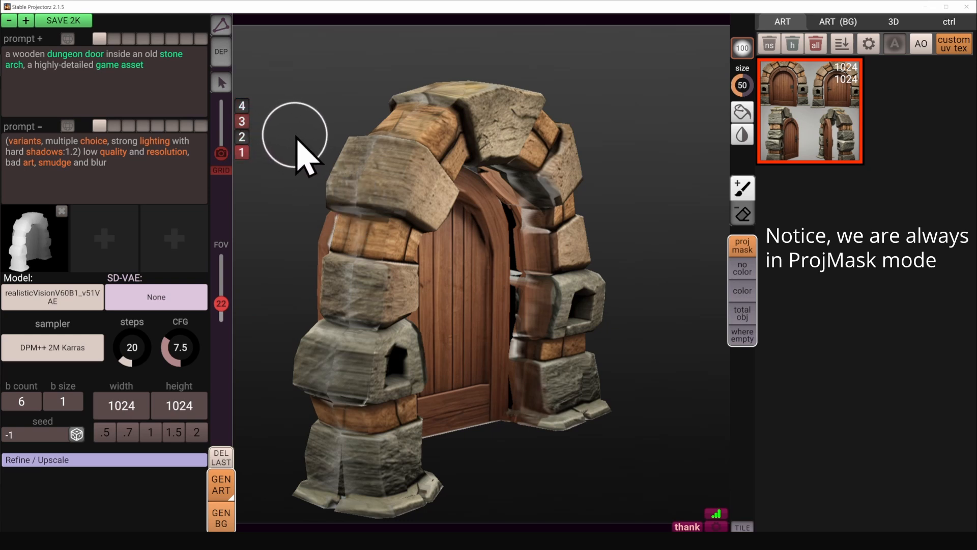
key("4")
key("2")
key("1")
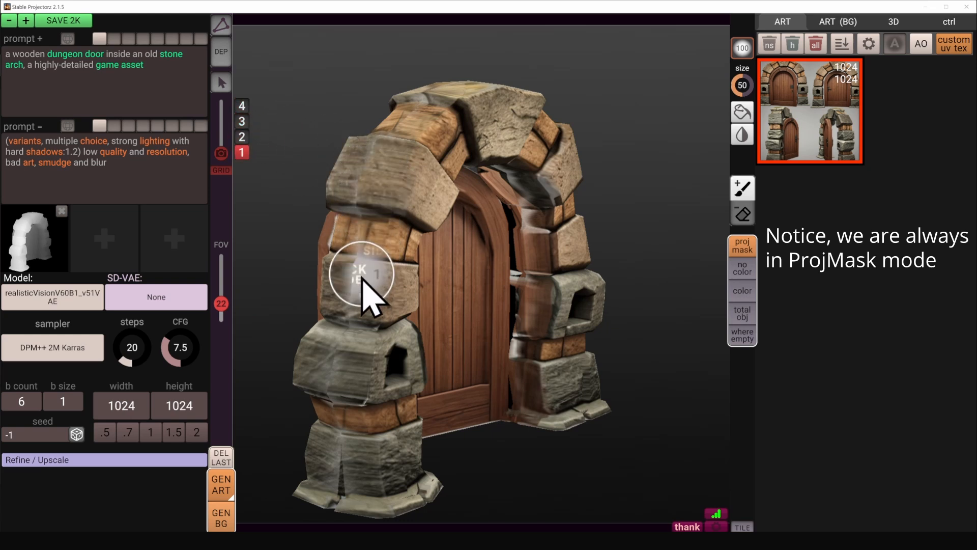
- Paint camera 4's projection up the other pillar's outer side and soften the stone seams at strength 30 using cameras 4 and 3
key("4")
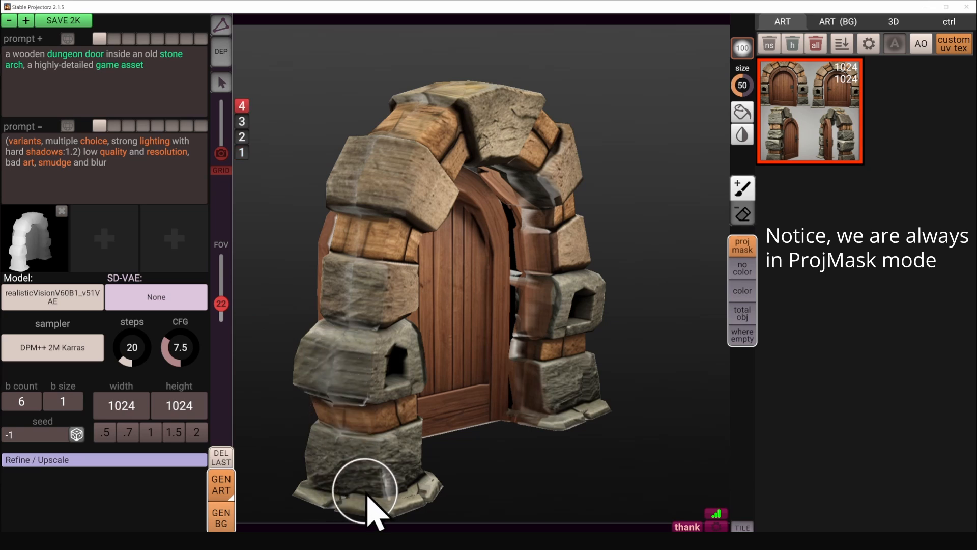
left_click_drag(338, 448, 351, 247)
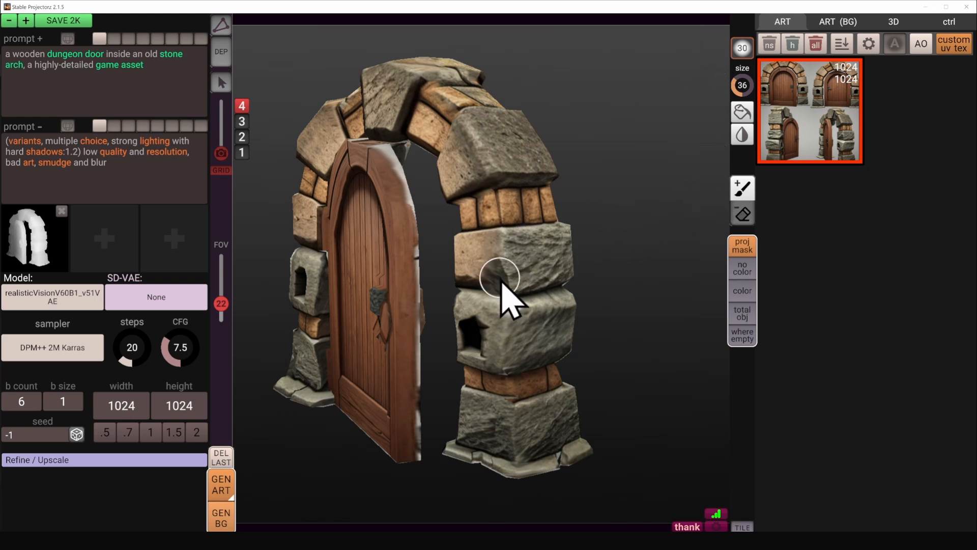
left_click_drag(568, 304, 589, 271, "alt")
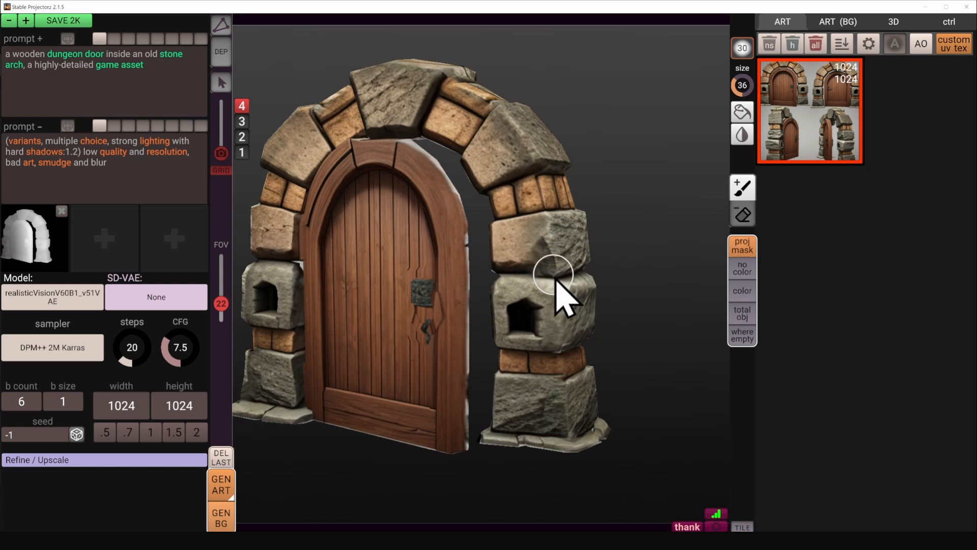
key("3")
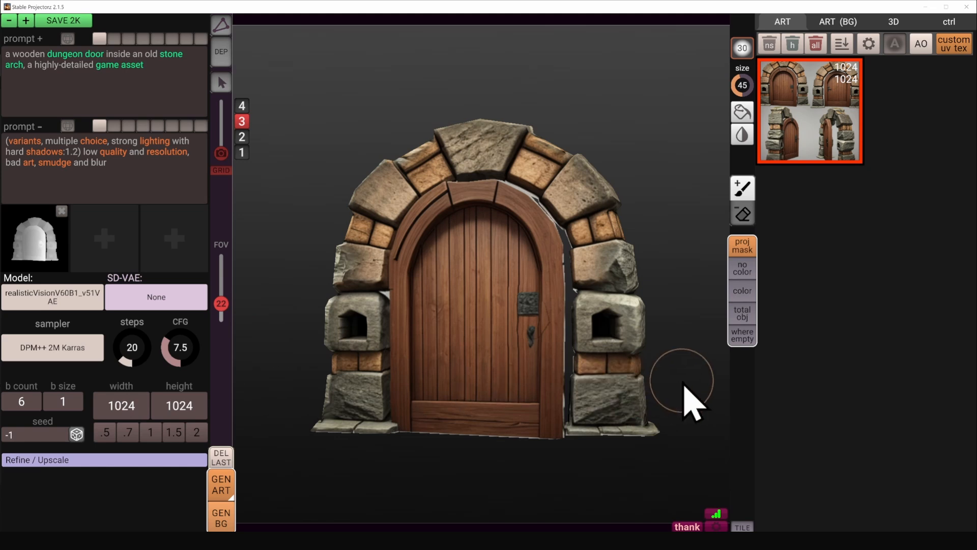
- In color inpaint mode, paint the middle stones of the pillar's inner side with colors sampled from their front faces at strength 60
left_click_drag(684, 386, 491, 237, "alt")
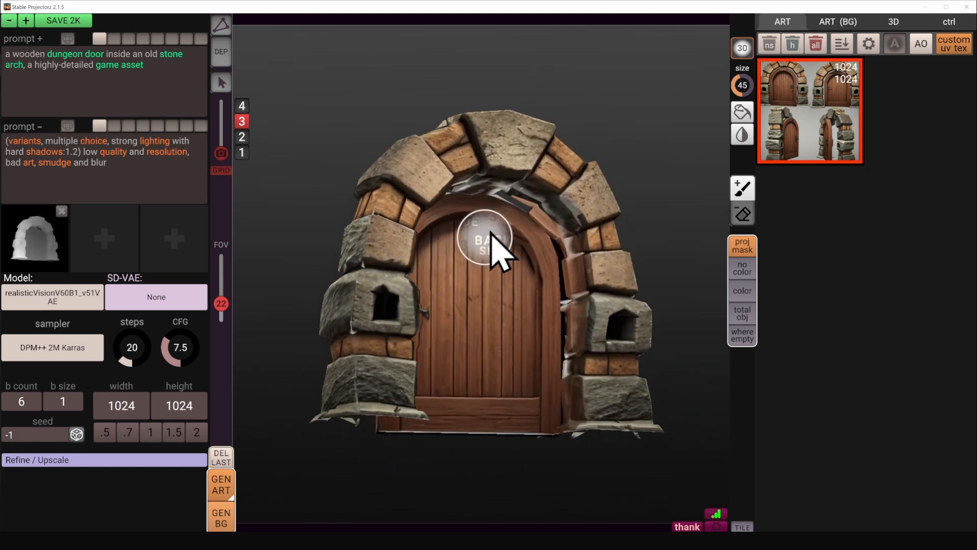
left_click_drag(563, 262, 484, 193, "alt")
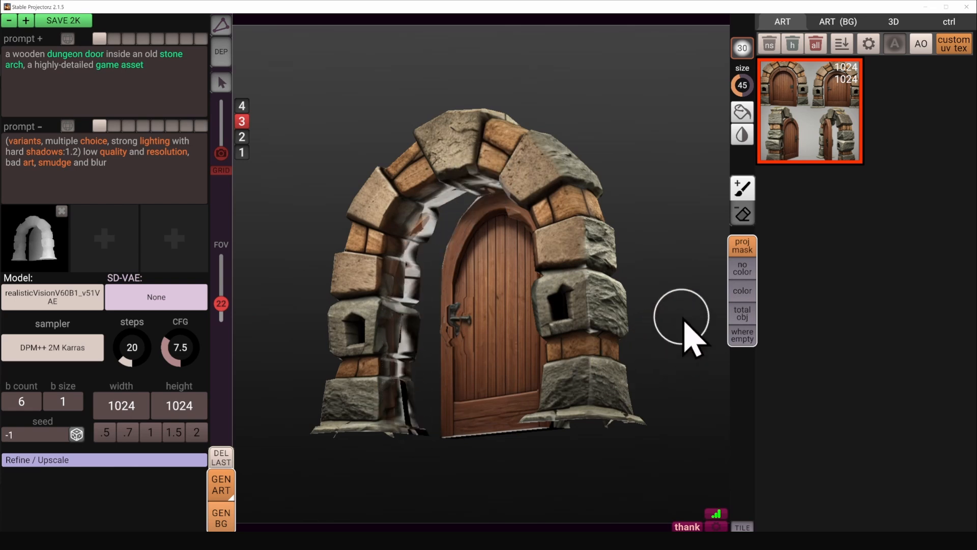
scroll(484, 414, "up", 4)
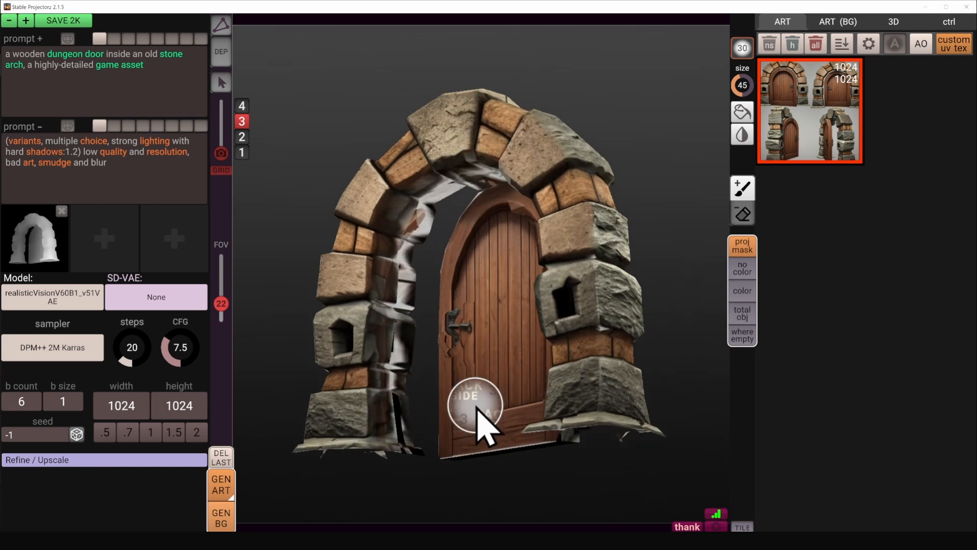
left_click(742, 291)
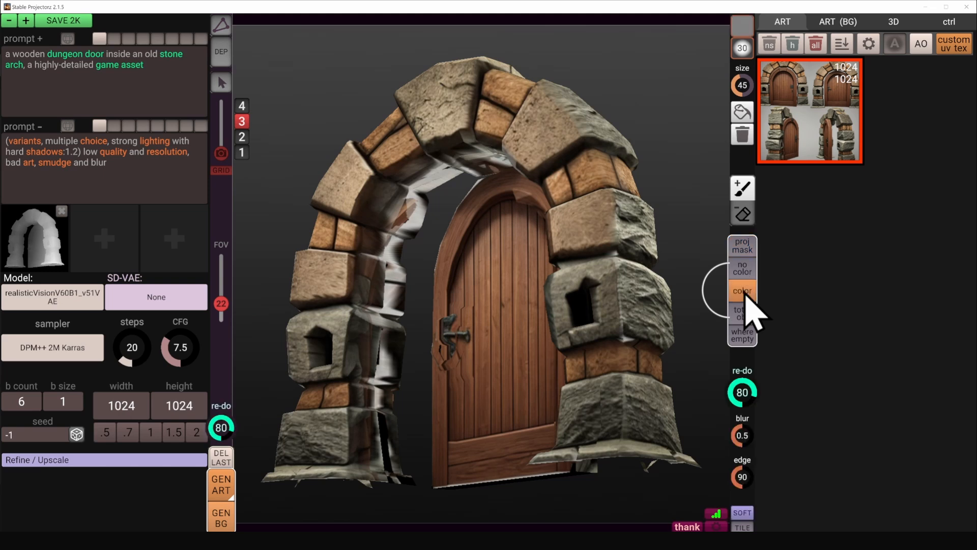
left_click(340, 283)
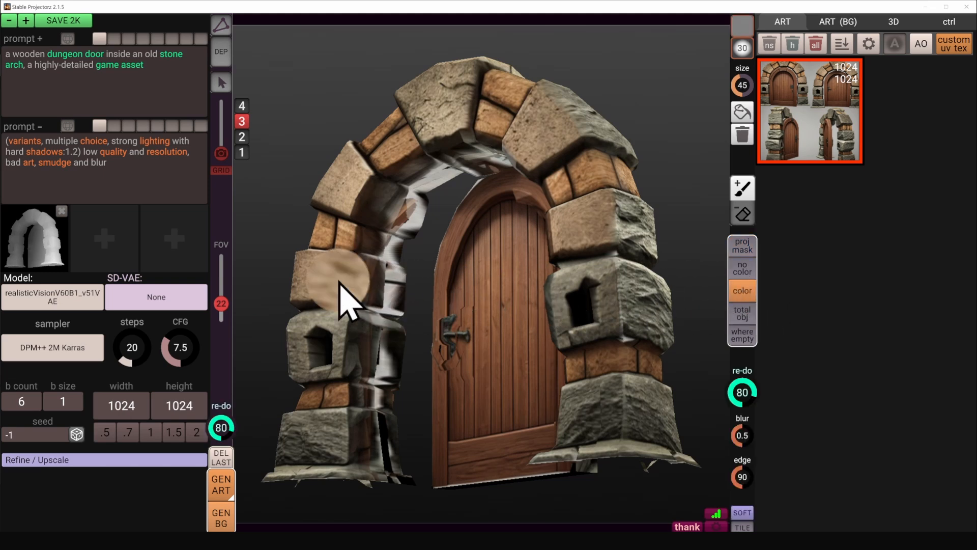
left_click(340, 282, "alt")
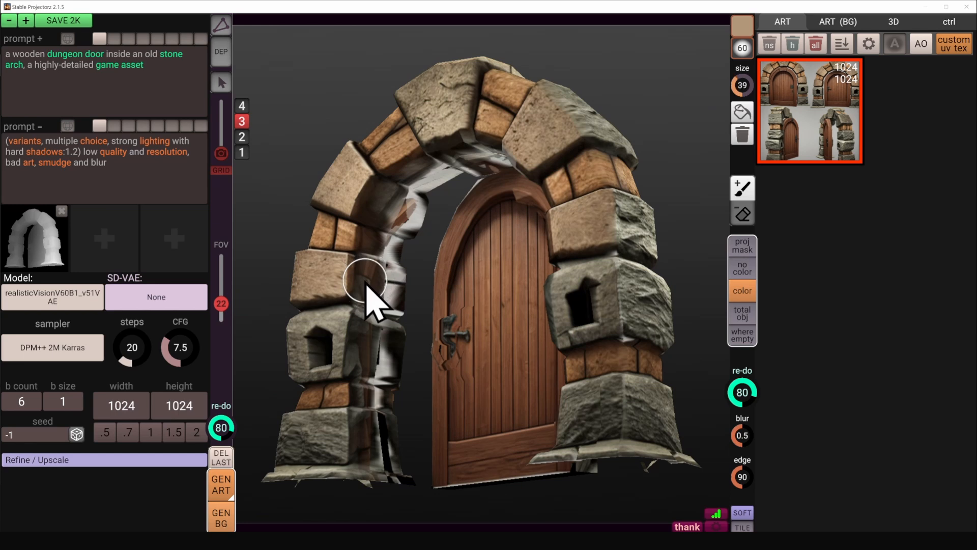
mouse_move(359, 279)
left_mouse_down()
mouse_move(375, 289)
mouse_move(356, 280)
left_mouse_up()
left_click(336, 331, "alt")
mouse_move(356, 327)
left_mouse_down()
mouse_move(399, 338)
mouse_move(408, 367)
mouse_move(389, 334)
left_mouse_up()
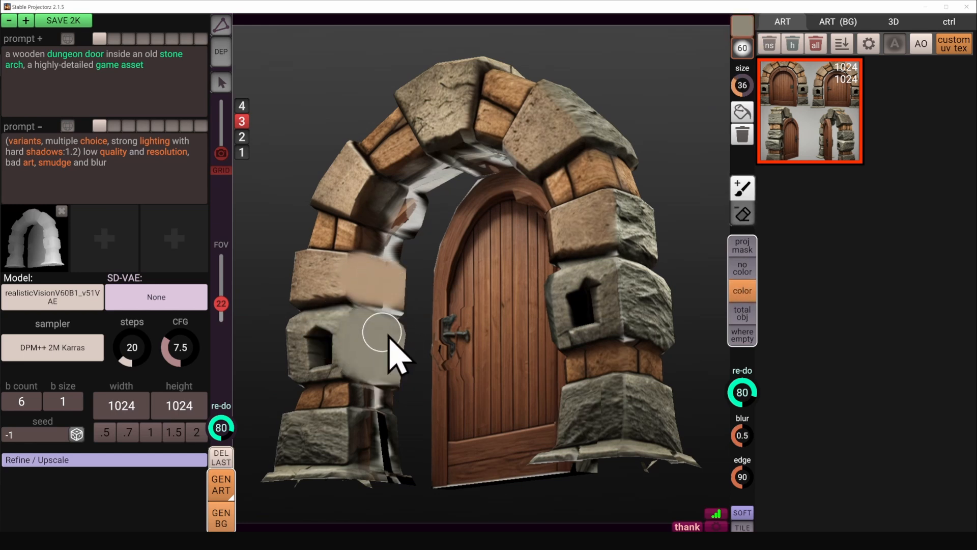
- Extend the sampled stone colors over the inner faces of the pillar's base and upper arch stones with a size 36 brush
left_click(340, 435, "alt")
mouse_move(366, 442)
left_mouse_down()
mouse_move(356, 443)
mouse_move(402, 443)
mouse_move(390, 331)
left_mouse_up()
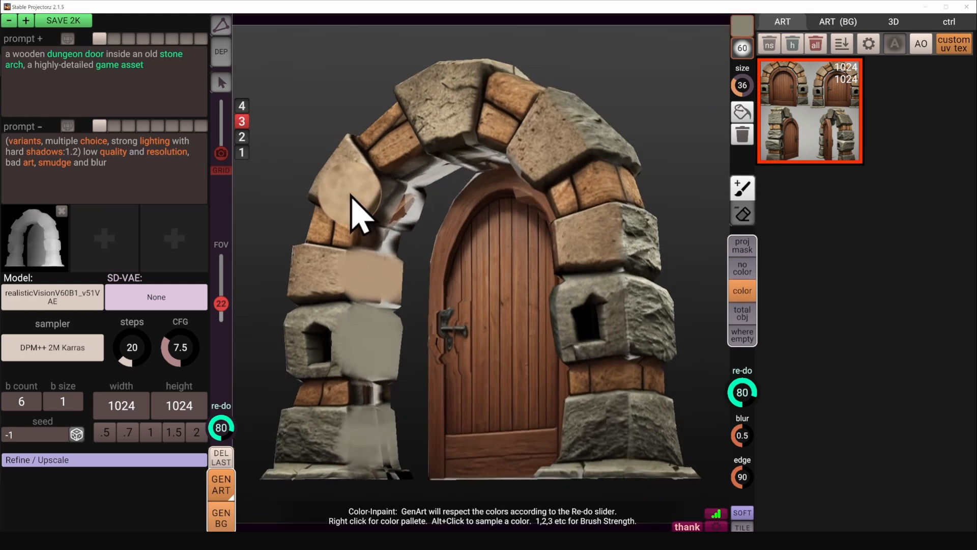
left_click(350, 194, "alt")
mouse_move(380, 196)
left_mouse_down()
mouse_move(406, 192)
mouse_move(416, 155)
mouse_move(423, 194)
left_mouse_up()
left_click(415, 155, "alt")
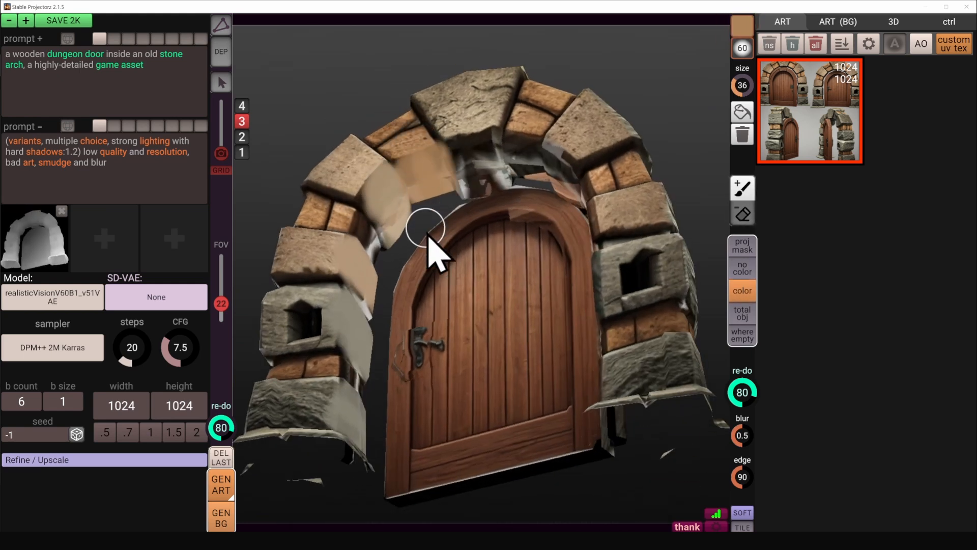
- Dab the sampled color onto three spots of the door planks and erase the dabs
left_click(448, 275)
left_click(486, 320)
left_click(529, 284)
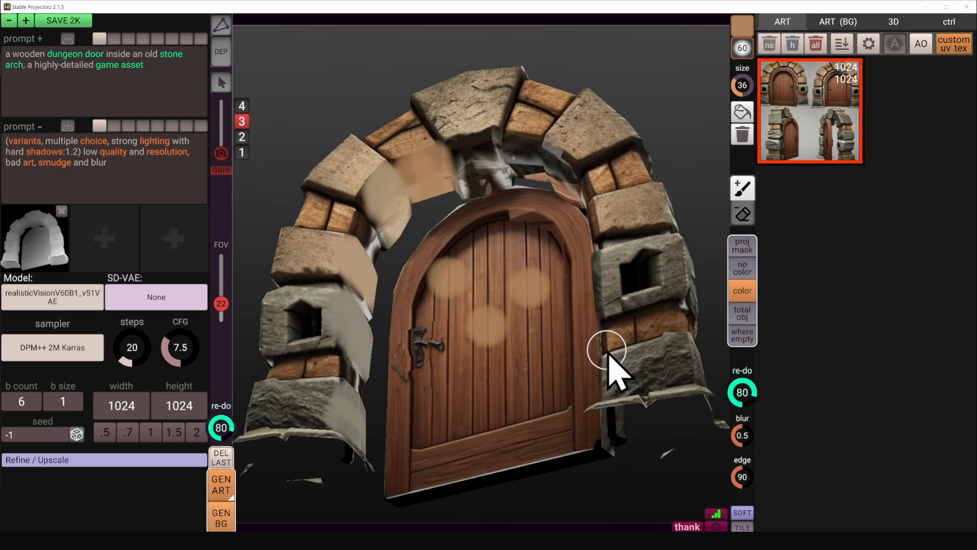
left_click(743, 219)
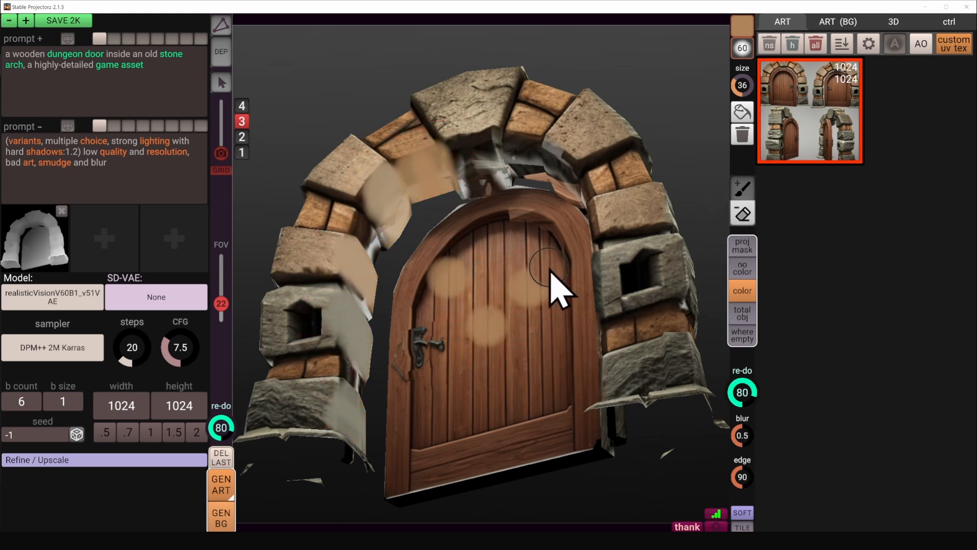
mouse_move(552, 277)
left_mouse_down()
mouse_move(530, 327)
mouse_move(497, 371)
mouse_move(487, 366)
left_mouse_up()
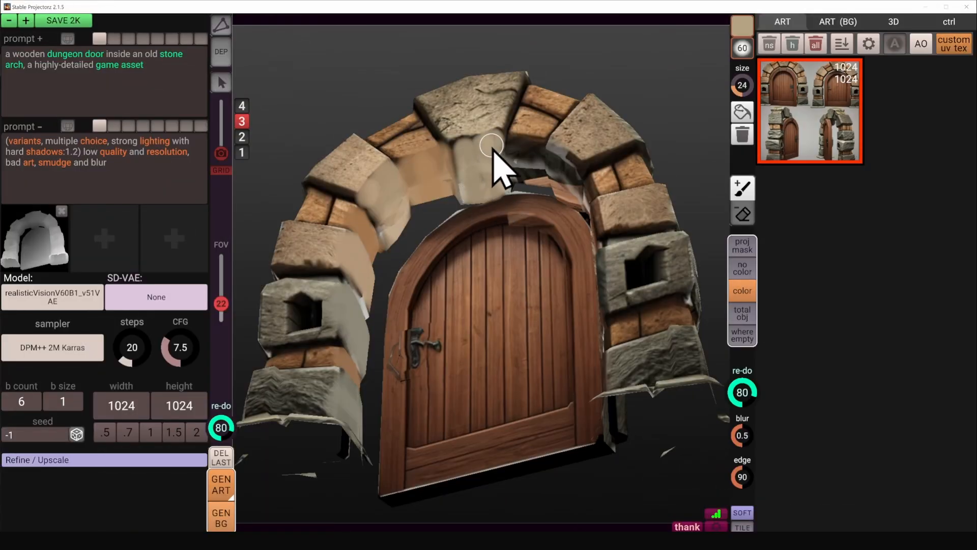
- Cover the keystone's underside with a sampled beige stone color using a size 24 brush
left_click_drag(491, 146, 481, 190)
mouse_move(471, 148)
left_mouse_down()
mouse_move(496, 148)
mouse_move(459, 152)
mouse_move(473, 190)
left_mouse_up()
mouse_move(473, 190)
left_mouse_down("alt")
mouse_move(479, 176)
mouse_move(463, 224)
mouse_move(465, 157)
left_mouse_up("alt")
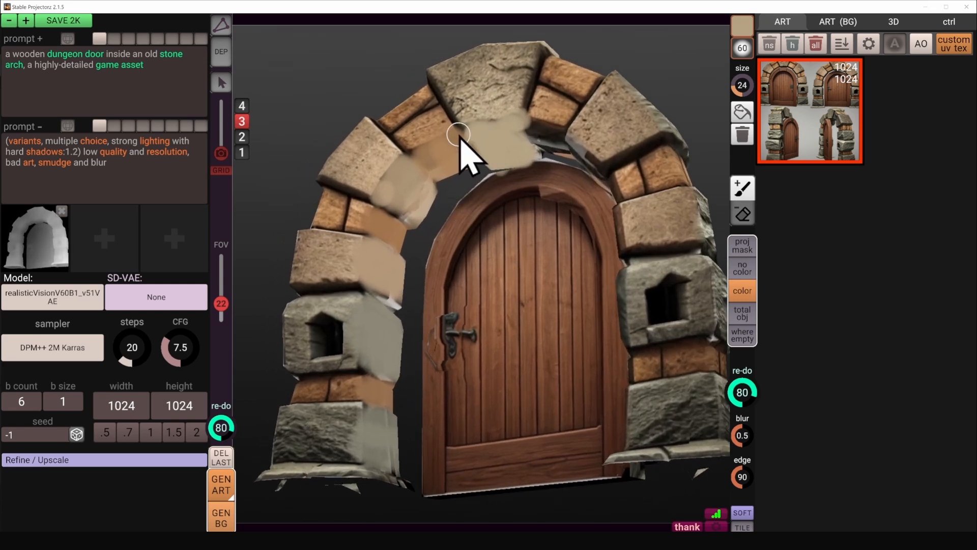
- Frame the painted inner side of the arch in close-up and inspect its depth map
left_click_drag(374, 233, 359, 233, "alt")
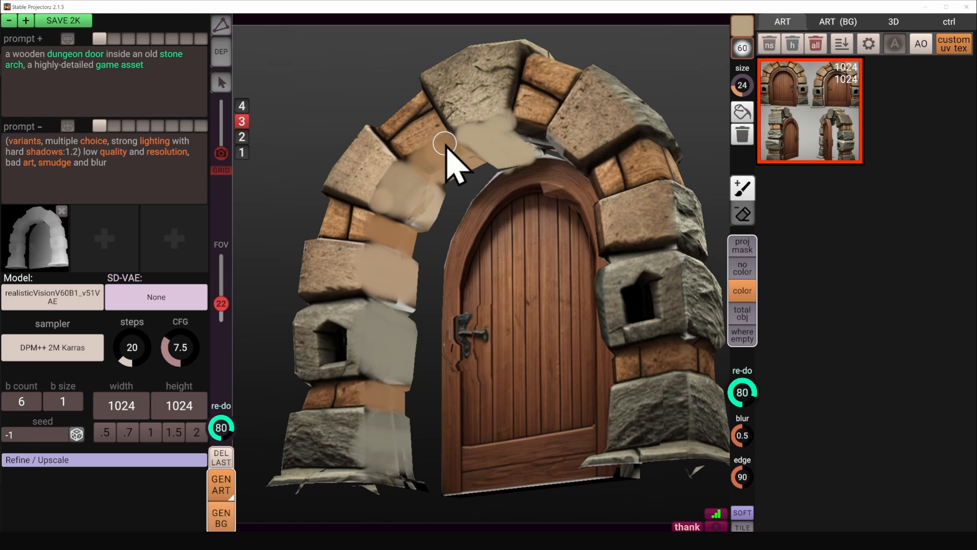
mouse_move(424, 177)
left_mouse_down("alt")
mouse_move(433, 168)
mouse_move(427, 178)
left_mouse_up("alt")
scroll(385, 270, "up", 1)
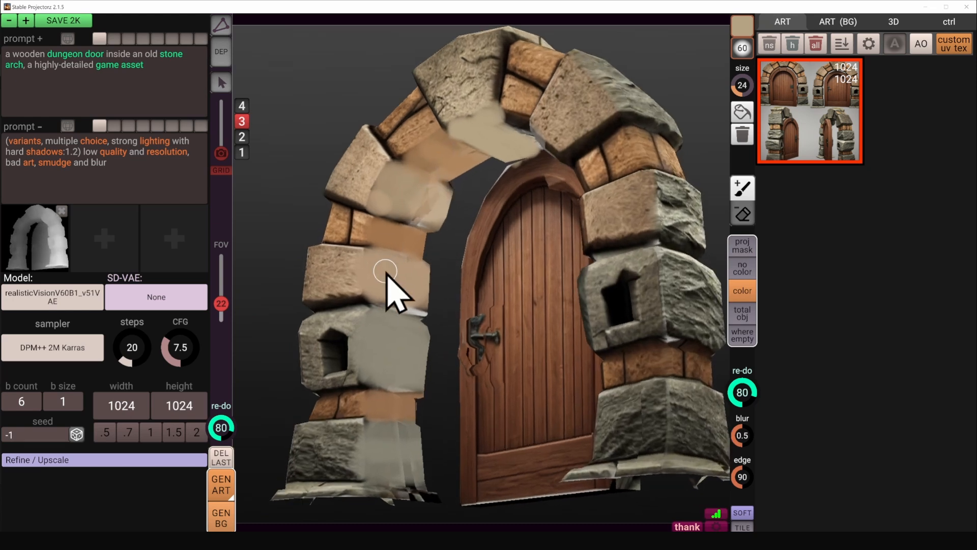
scroll(385, 271, "up", 1)
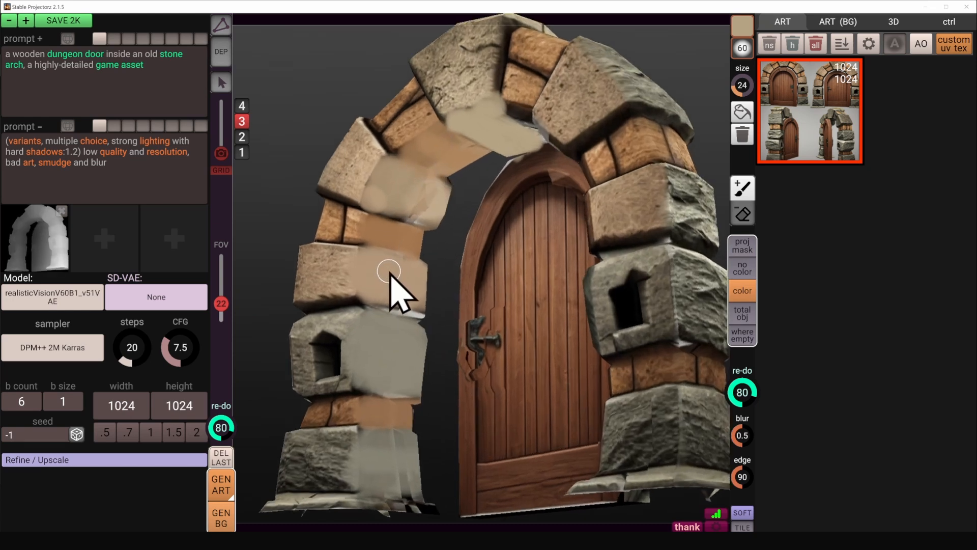
left_click_drag(394, 265, 445, 272, "alt")
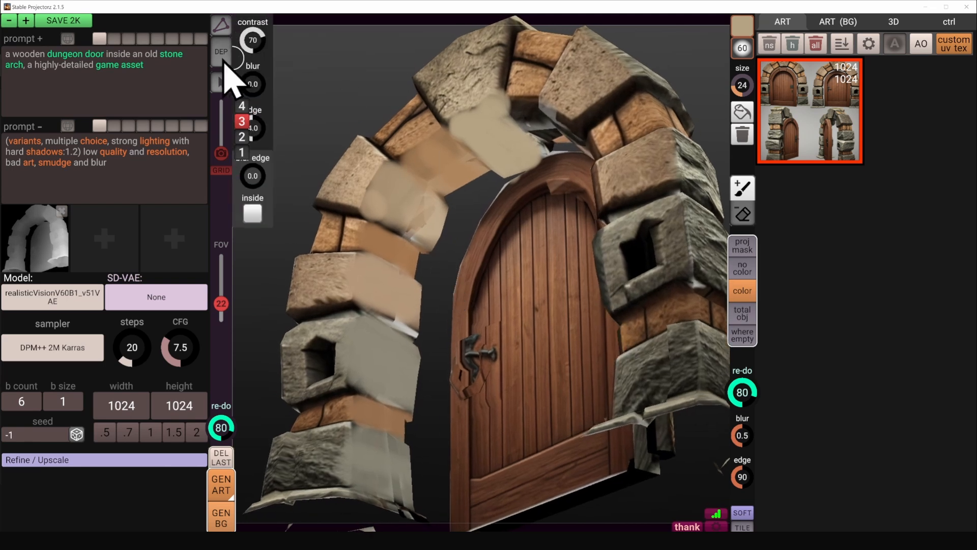
left_click(222, 53)
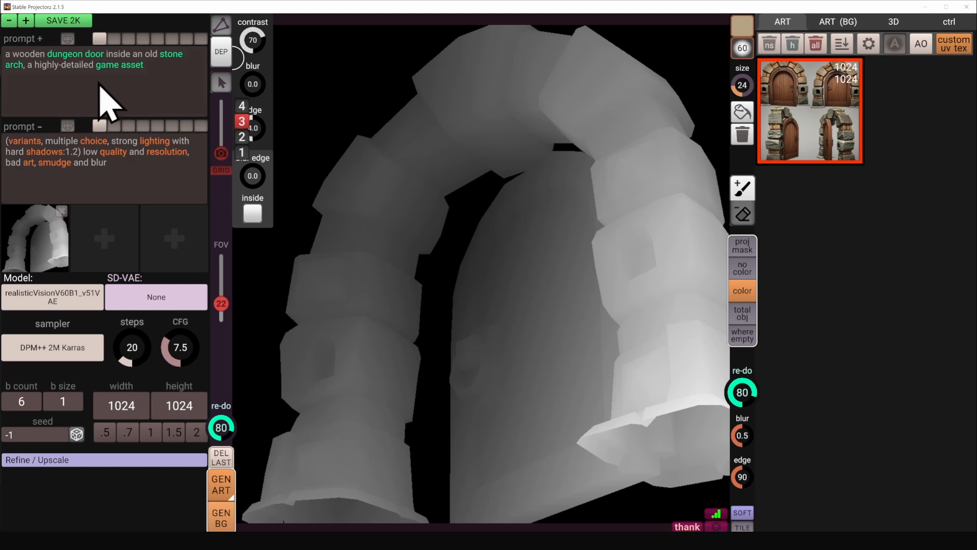
left_click(221, 57)
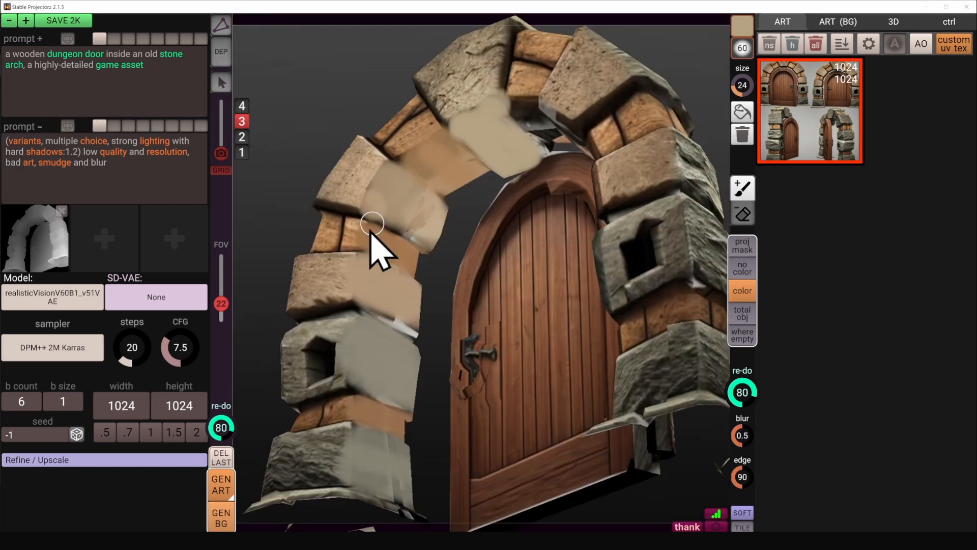
- Generate six art variations of the painted inner stones at 768 × 768 with re-do 60, and compare them
right_click_drag(381, 437, 494, 388)
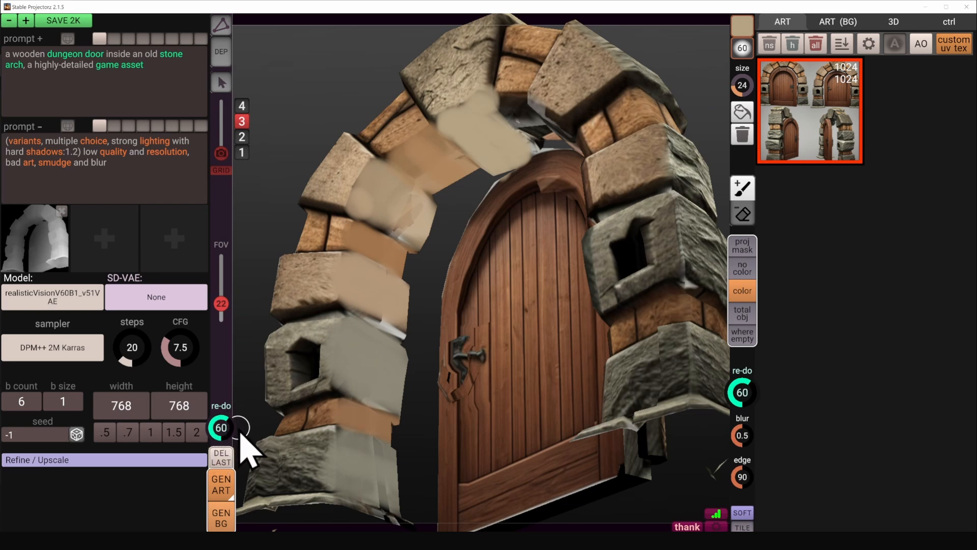
left_click(220, 485)
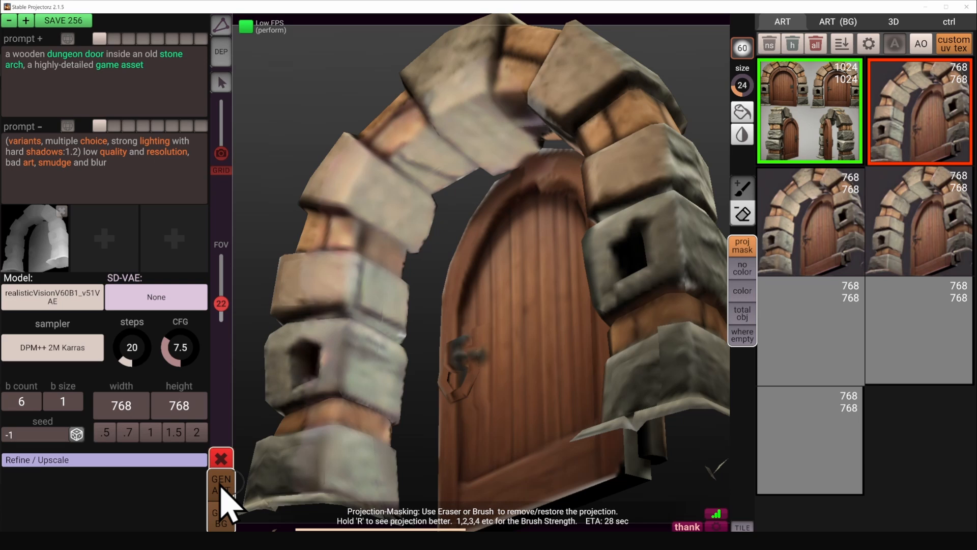
left_click(921, 212)
left_click(849, 218)
left_click(839, 358)
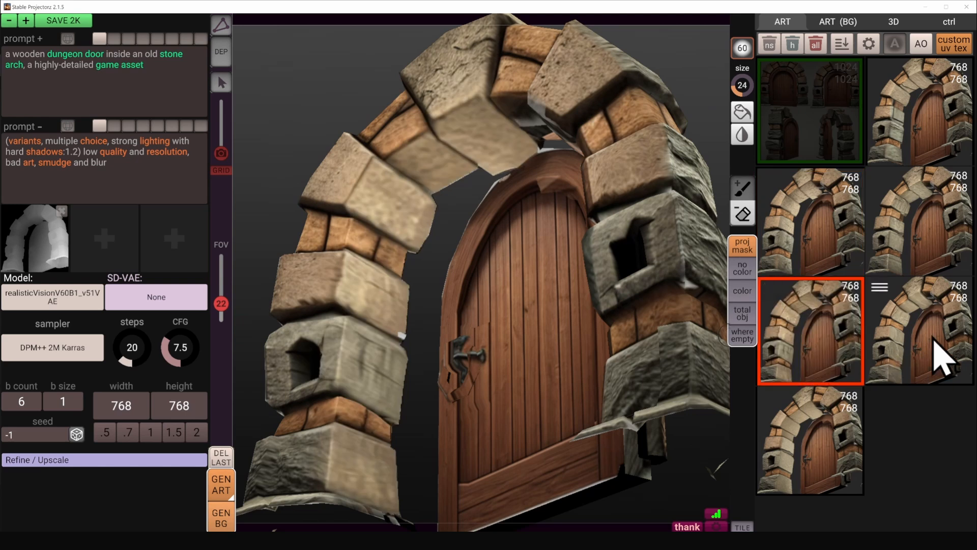
left_click(935, 341)
left_click(826, 448)
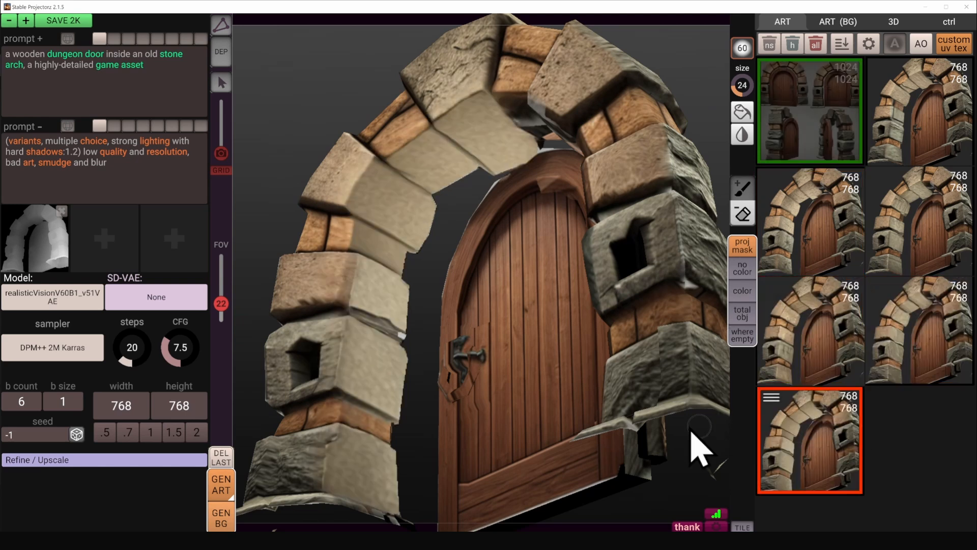
- Delete the last generation and generate the color-inpainted inner stones again with re-do 70
left_click(226, 457)
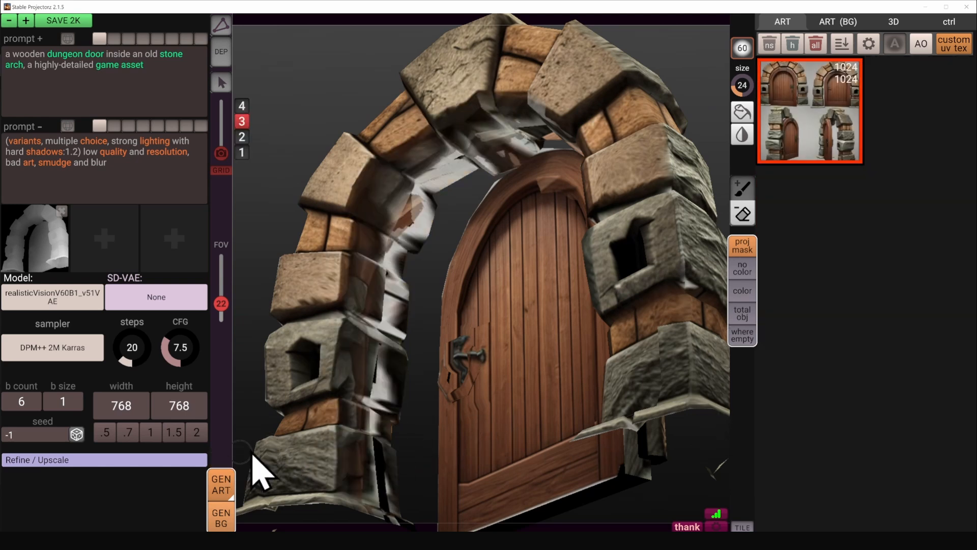
left_click(742, 291)
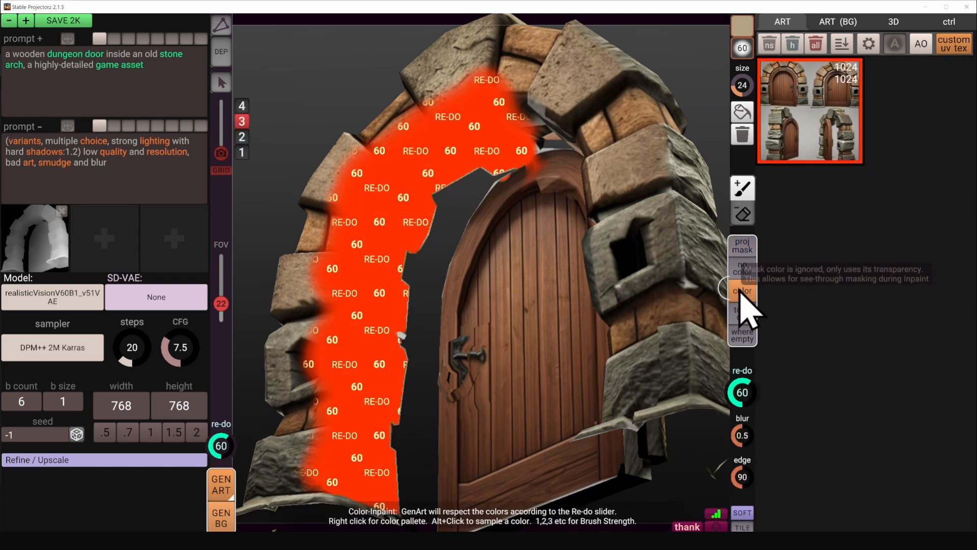
left_click(234, 481)
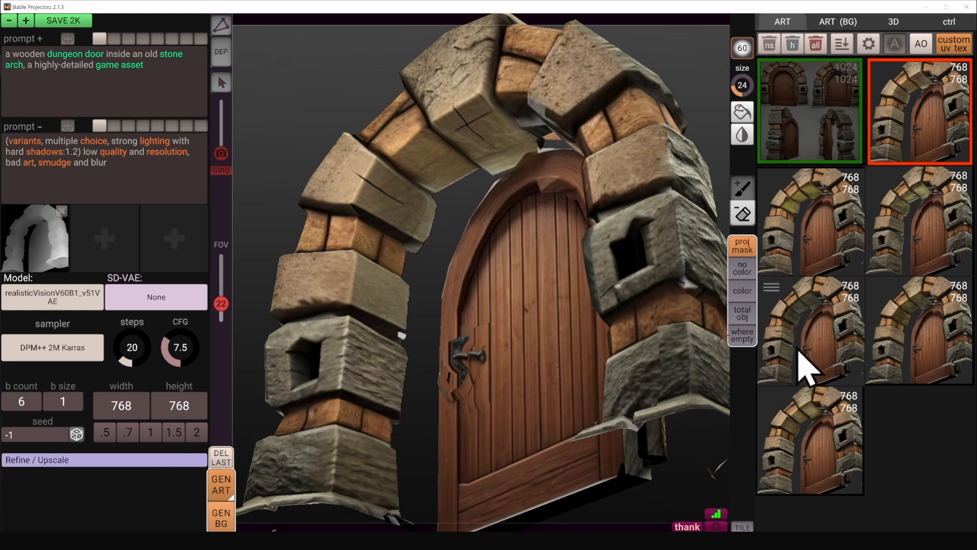
- Compare the new inner stone variations, keep the first one, and delete all non-selected icons
left_click(888, 326)
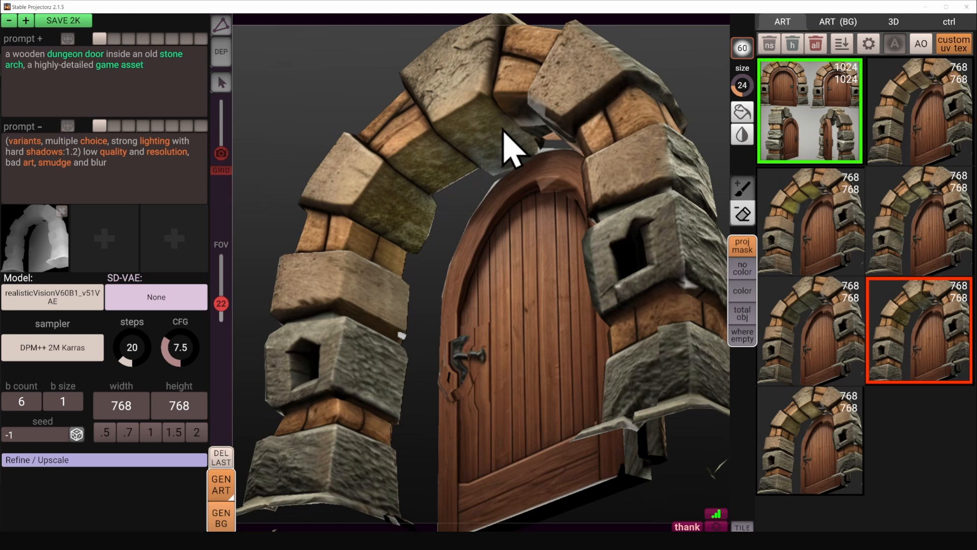
left_click(822, 351)
left_click(823, 466)
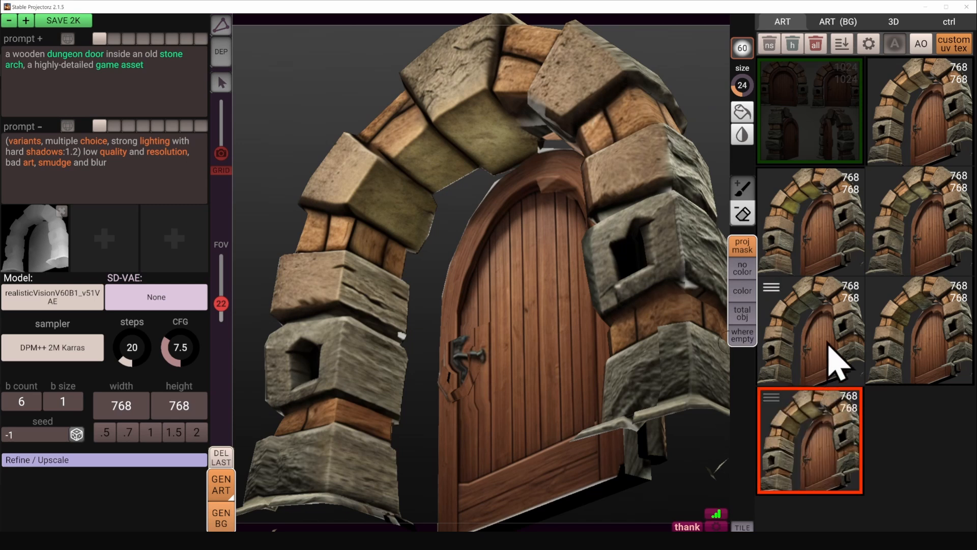
left_click(922, 129)
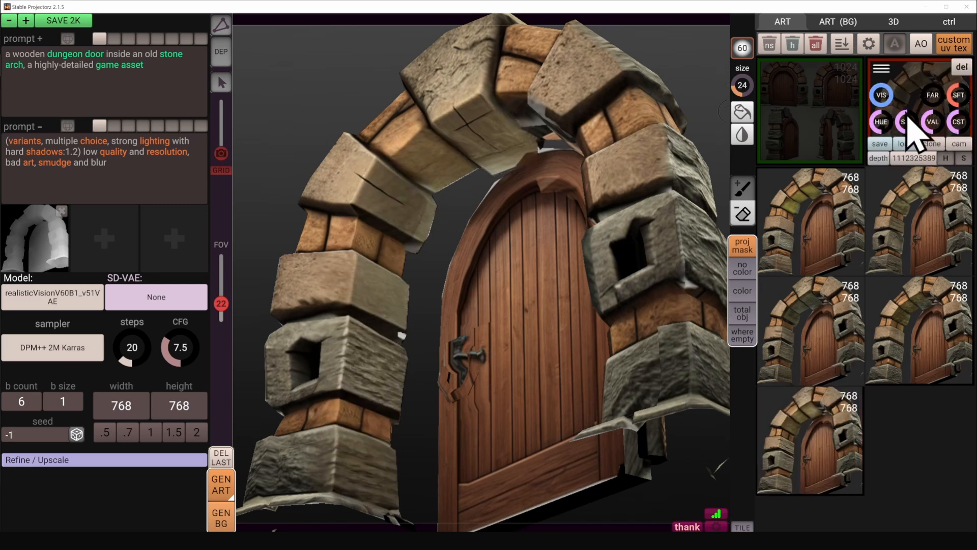
left_click(770, 46)
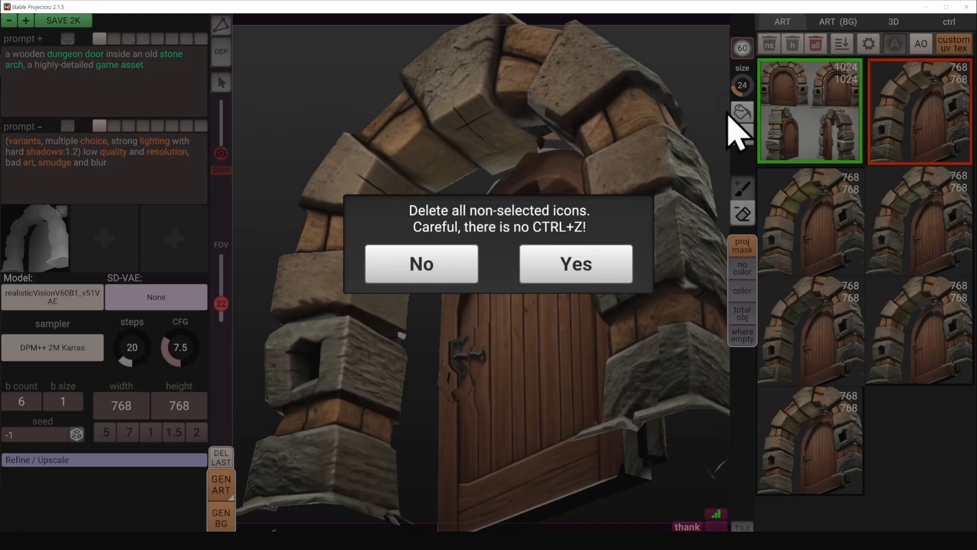
left_click(614, 269)
- Return to color inpaint mode and clear the whole color mask from the arch's inner stones
right_click_drag(527, 316, 469, 353)
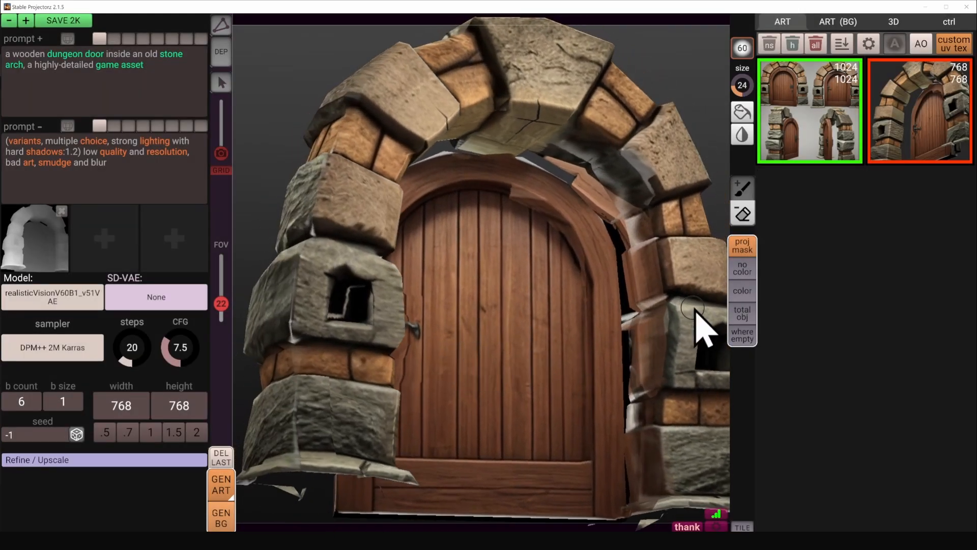
left_click(744, 297)
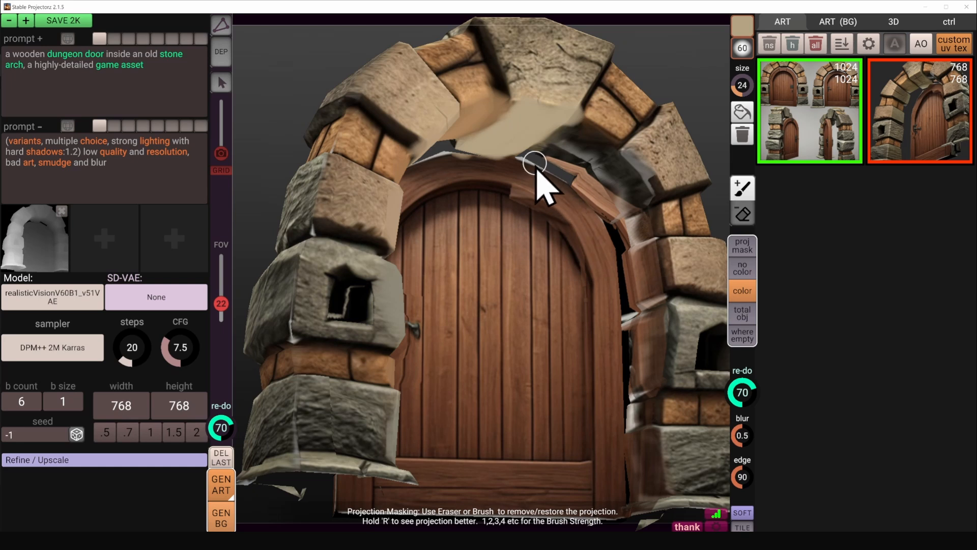
right_click_drag(539, 179, 453, 150)
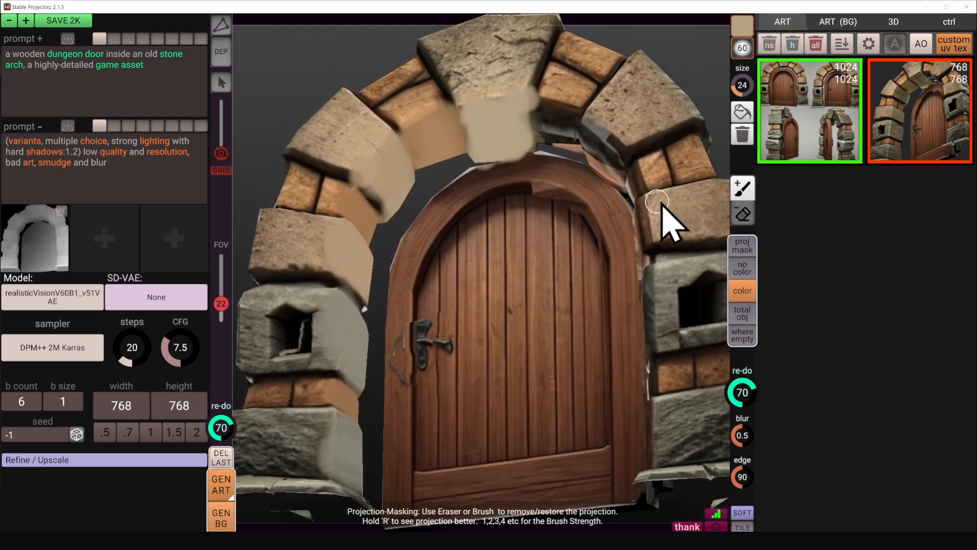
left_click_drag(508, 113, 450, 136)
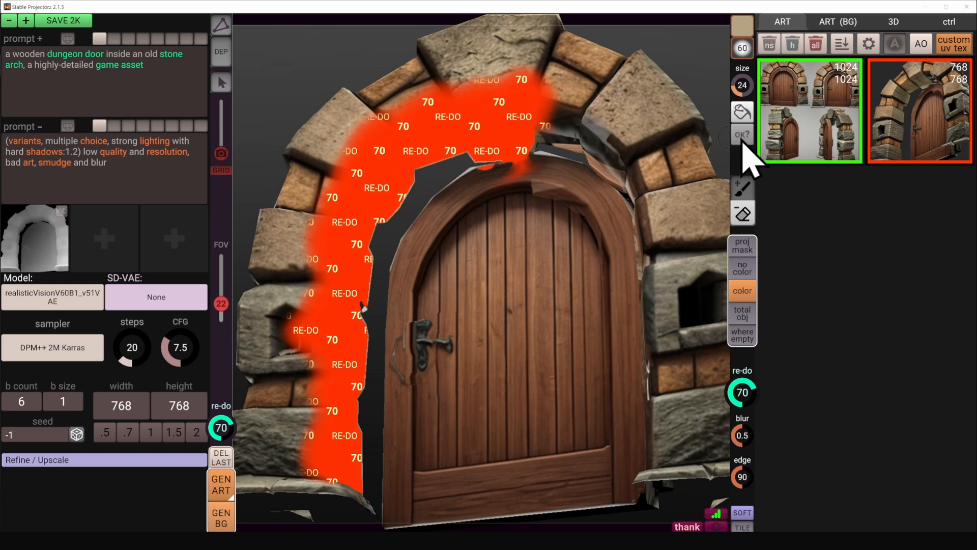
left_click(742, 139)
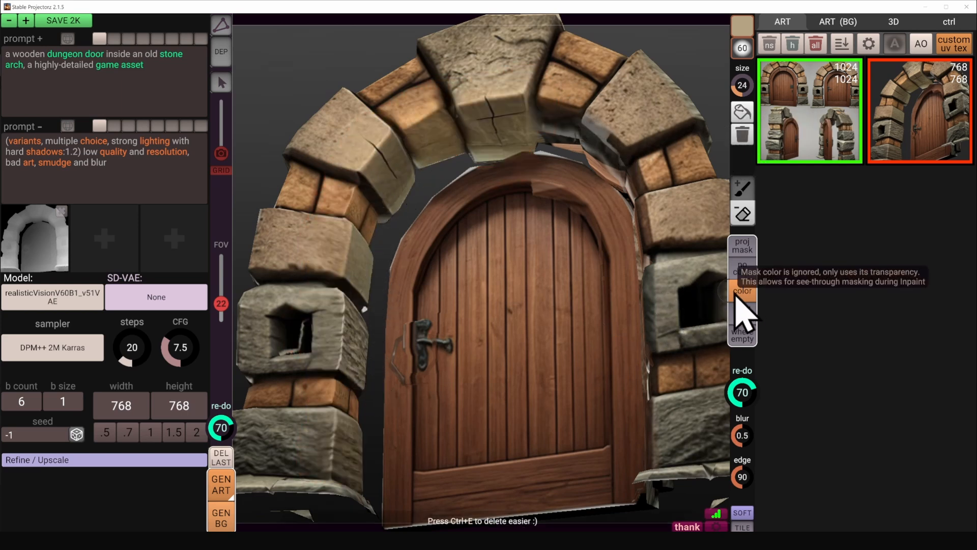
- Sample the neighbouring stone color and paint over the inner faces of the right pillar's lower stones with brush size 34
mouse_move(590, 304)
left_mouse_down("alt")
mouse_move(626, 302)
mouse_move(694, 331)
mouse_move(611, 338)
left_mouse_up("alt")
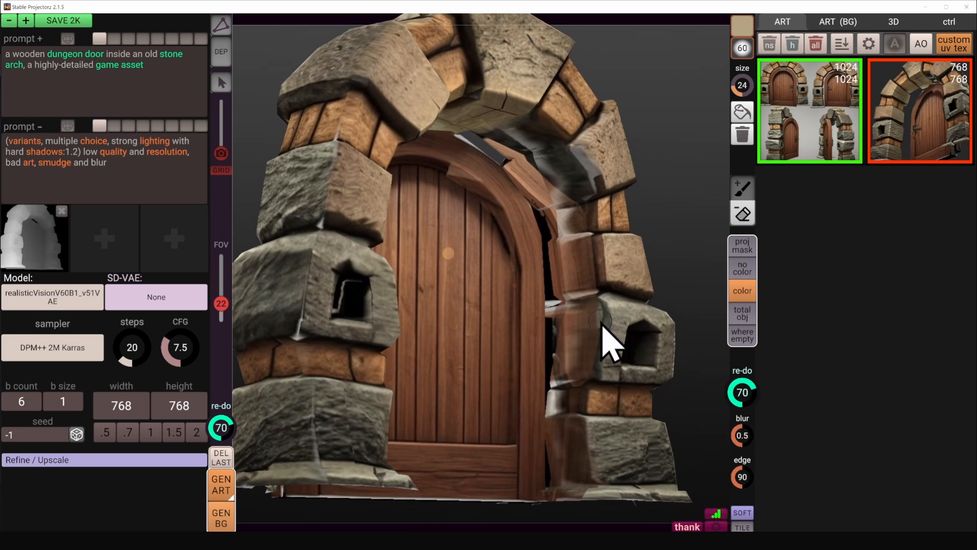
left_click(617, 312, "alt")
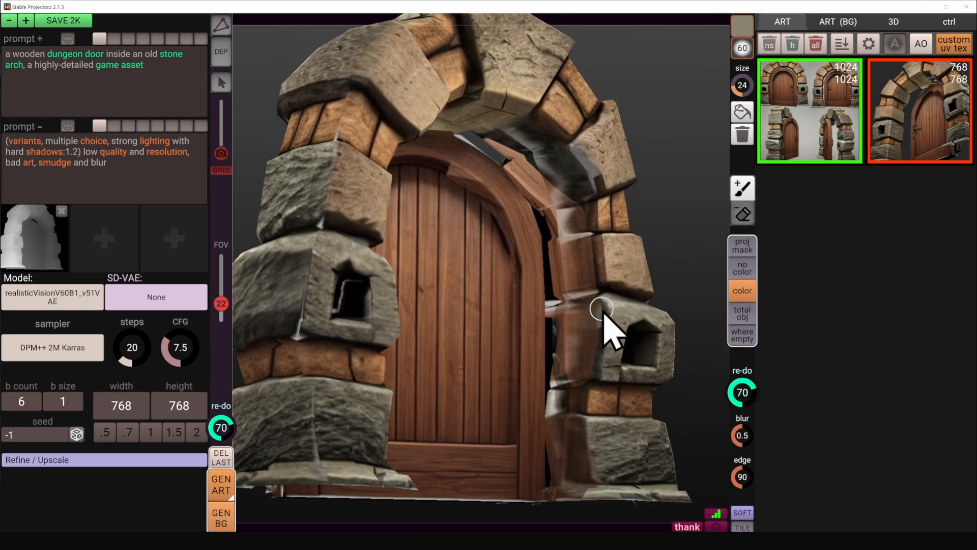
key("bracketright")
key("bracketleft")
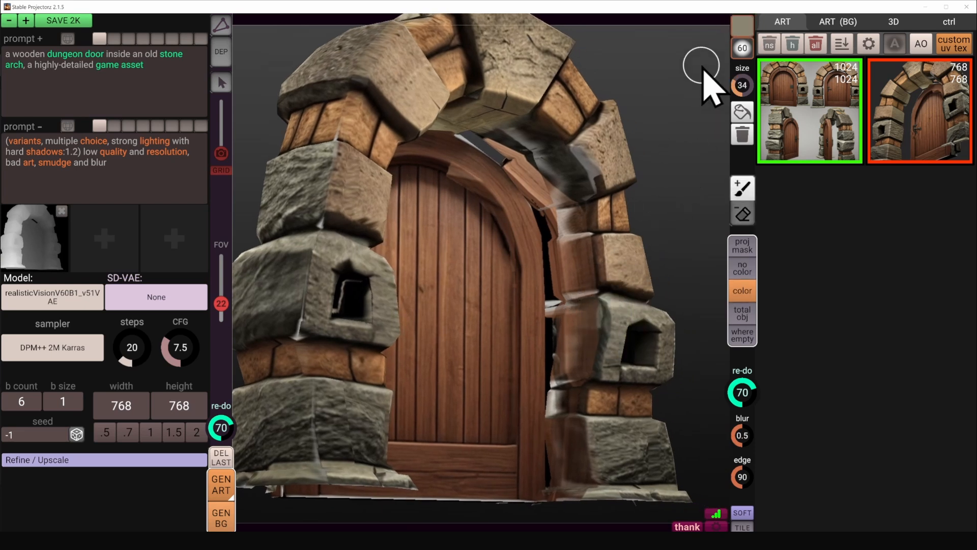
mouse_move(595, 315)
left_mouse_down()
mouse_move(566, 351)
mouse_move(600, 326)
left_mouse_up()
mouse_move(575, 427)
left_mouse_down()
mouse_move(591, 440)
mouse_move(575, 468)
left_mouse_up()
left_click_drag(563, 402, 593, 400)
- Paint the inner faces of the right side's upper stones and bricks with matching colors, up to the keystone's underside
left_click(620, 278, "alt")
left_click_drag(601, 255, 575, 280)
mouse_move(596, 216)
left_mouse_down()
mouse_move(572, 221)
mouse_move(540, 176)
left_mouse_up()
middle_click_drag(547, 153, 532, 134)
left_click_drag(509, 124, 563, 137)
middle_click_drag(554, 173, 607, 224)
- Sample black and paint thin dark seams between the painted inner stones with brush size 9 at strength 20
left_click(556, 355, "alt")
middle_click_drag(555, 356, 565, 387)
key("bracketleft")
left_click_drag(602, 283, 567, 289)
key("2")
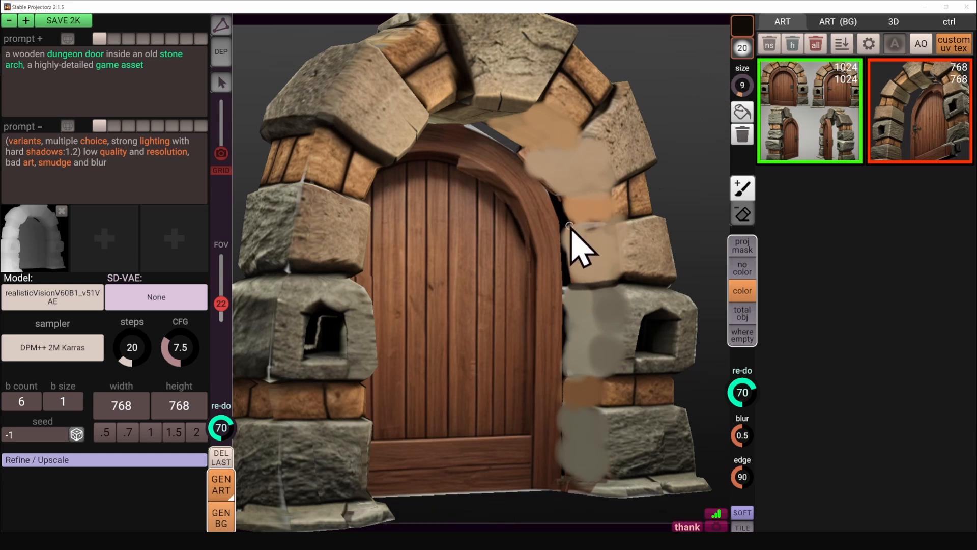
left_click_drag(601, 222, 621, 219)
left_click_drag(613, 185, 561, 194)
left_click_drag(580, 134, 520, 148)
right_click_drag(520, 148, 652, 252)
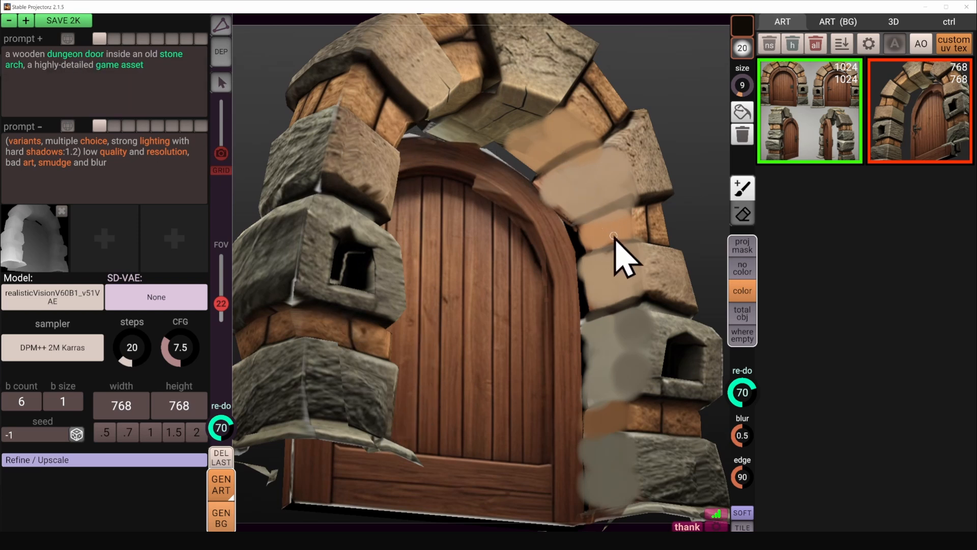
- Try wider camera fields of view of 38 and 66, examining the arch's perspective distortion from several angles
right_click_drag(614, 237, 620, 237)
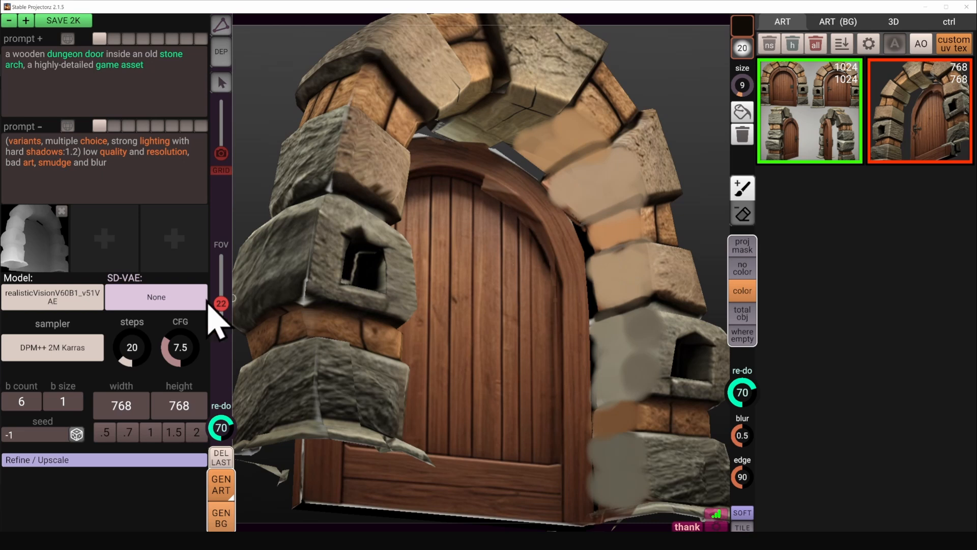
mouse_move(224, 310)
left_mouse_down()
mouse_move(222, 320)
mouse_move(218, 275)
mouse_move(224, 312)
left_mouse_up()
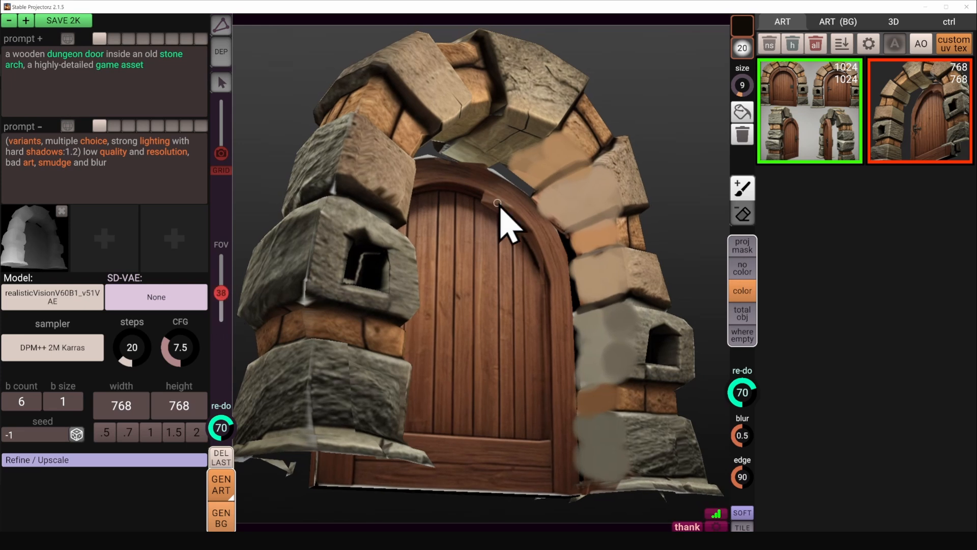
left_click_drag(333, 199, 314, 236, "alt")
mouse_move(227, 292)
left_mouse_down()
mouse_move(227, 260)
mouse_move(225, 274)
left_mouse_up()
left_click_drag(496, 242, 374, 232, "alt")
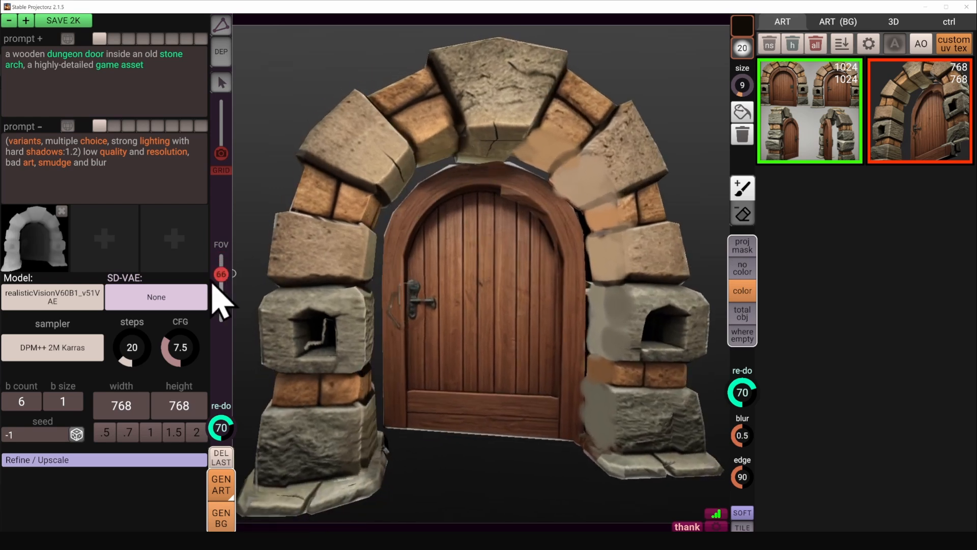
- Reduce the camera's field of view to 1 and examine how flat the arch looks from different angles
left_click_drag(220, 280, 231, 332)
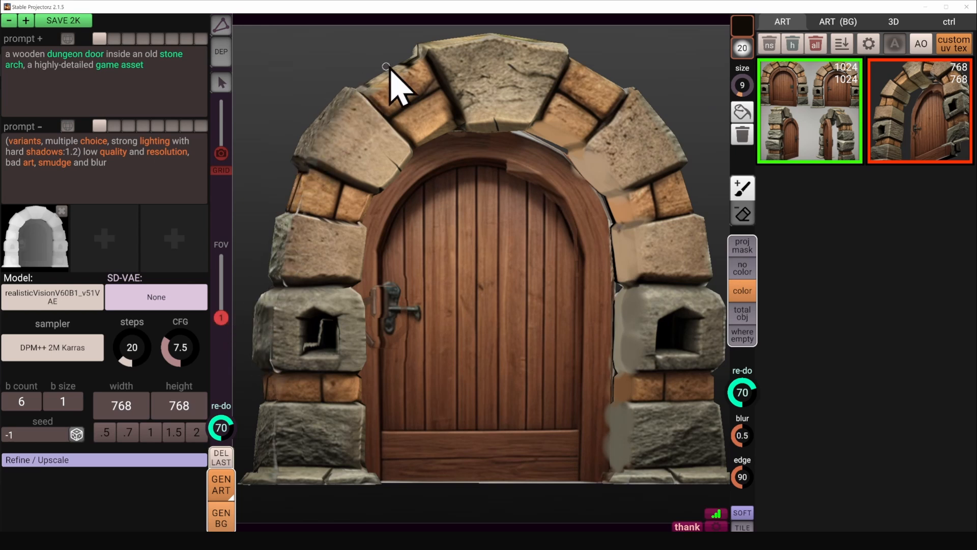
left_click_drag(428, 45, 397, 73, "alt")
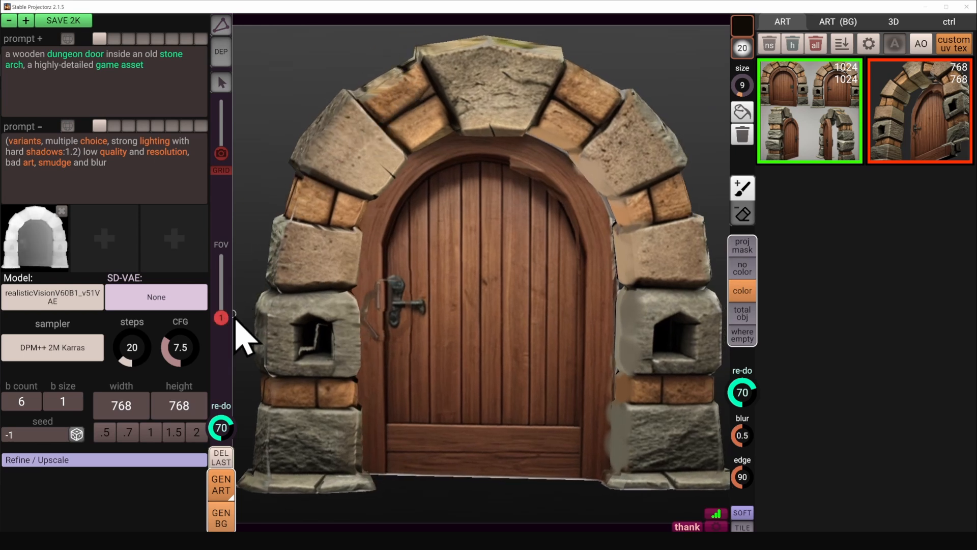
left_click_drag(495, 132, 491, 134, "alt")
left_click_drag(267, 285, 419, 91, "alt")
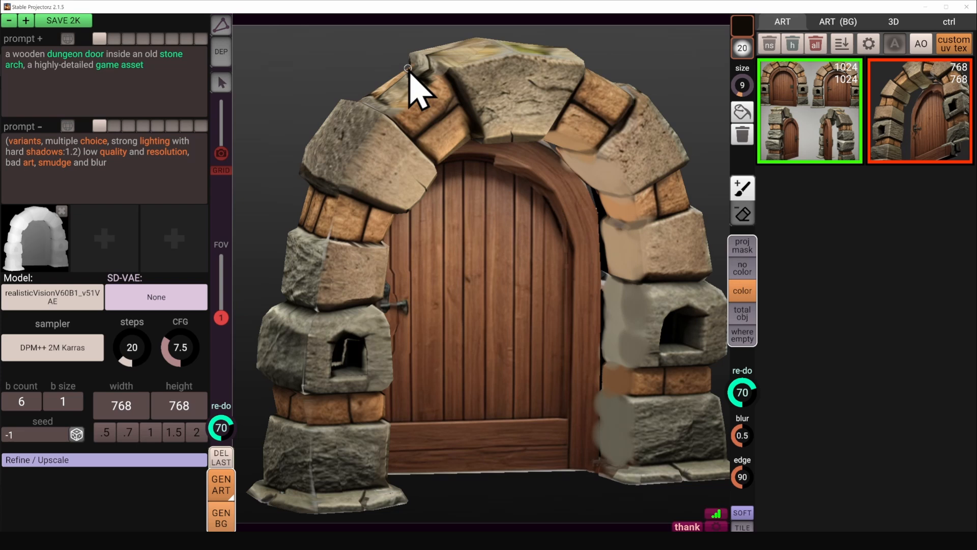
- Set the camera's field of view to 40, frame the painted inner stones, and generate art variations with re-do 70
left_click_drag(222, 319, 222, 268)
right_click_drag(542, 266, 508, 258)
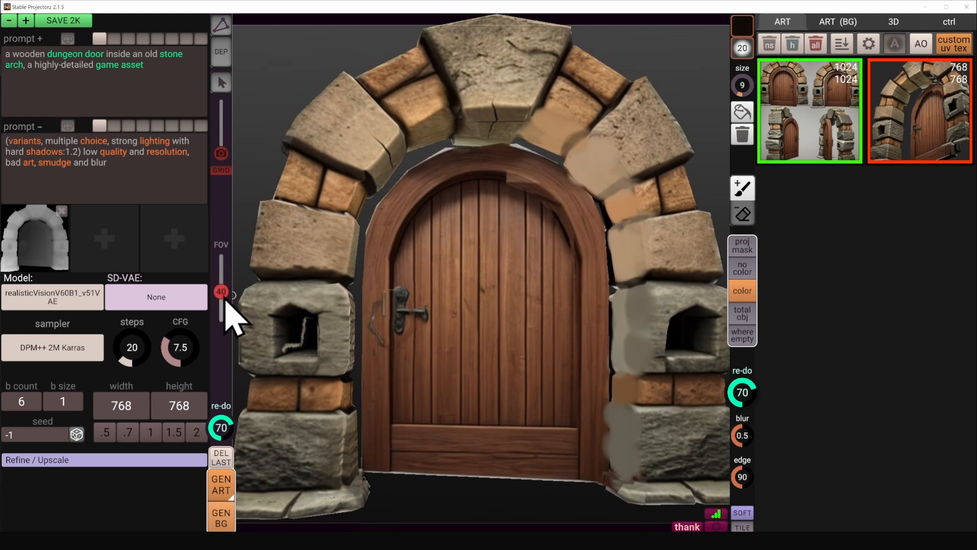
right_click_drag(563, 360, 621, 332)
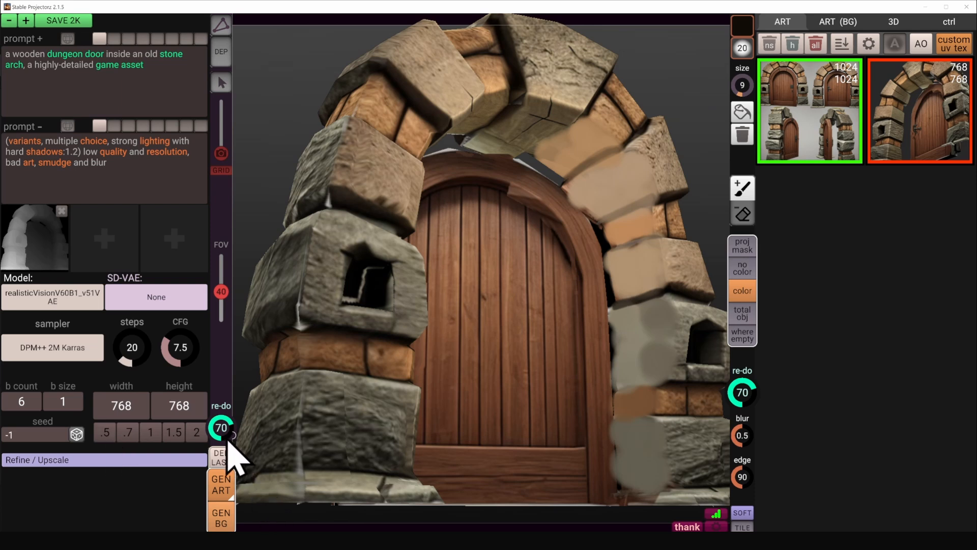
left_click(221, 489)
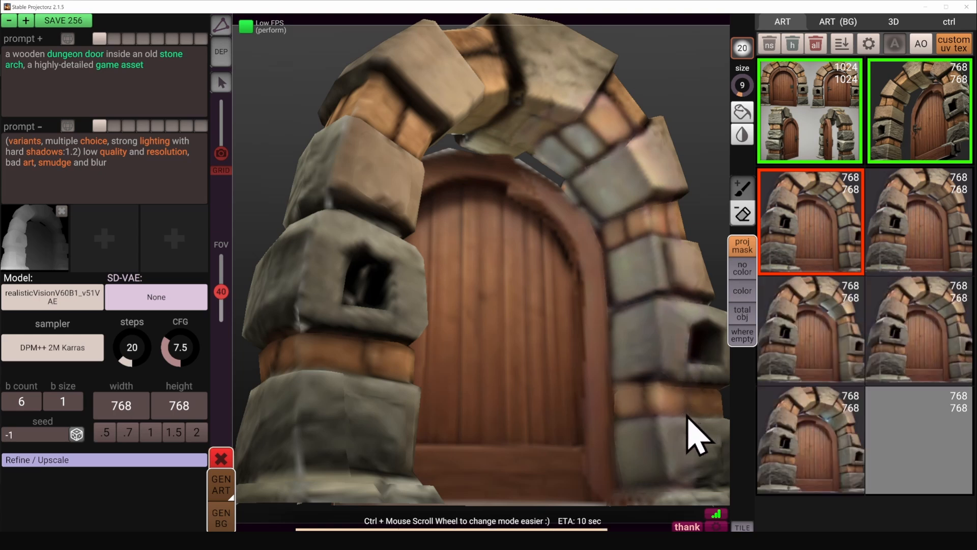
- Compare the new inner stone variations and select the second one
mouse_move(946, 304)
mouse_move(948, 244)
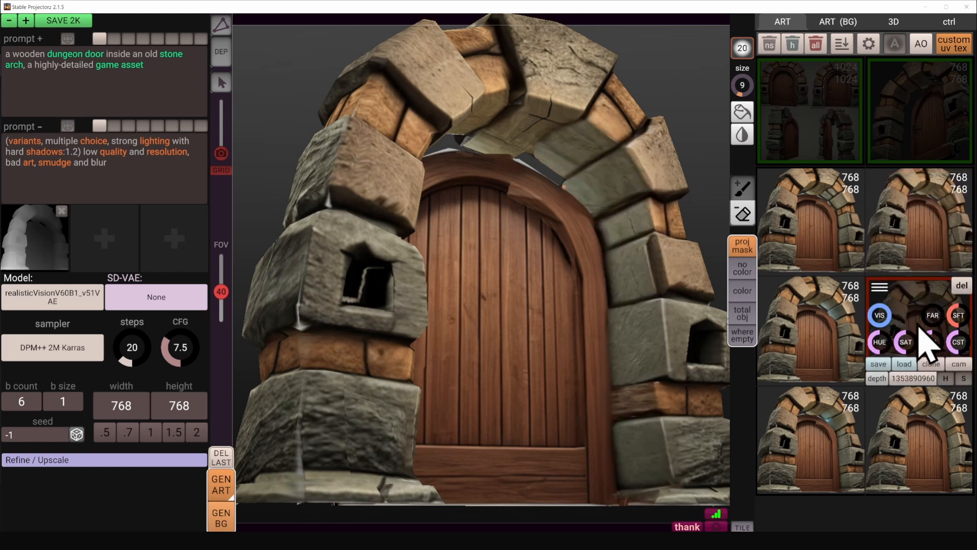
left_click(928, 338)
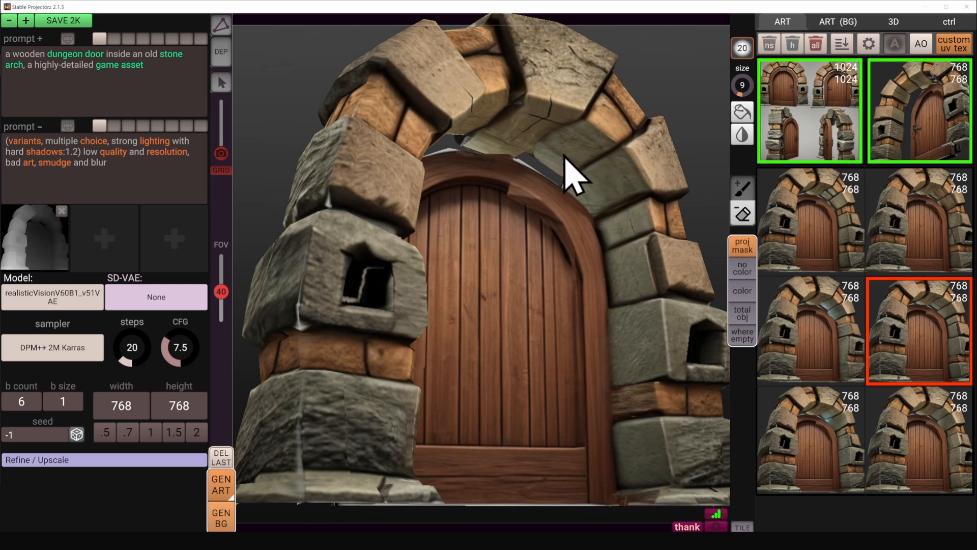
left_click(922, 219)
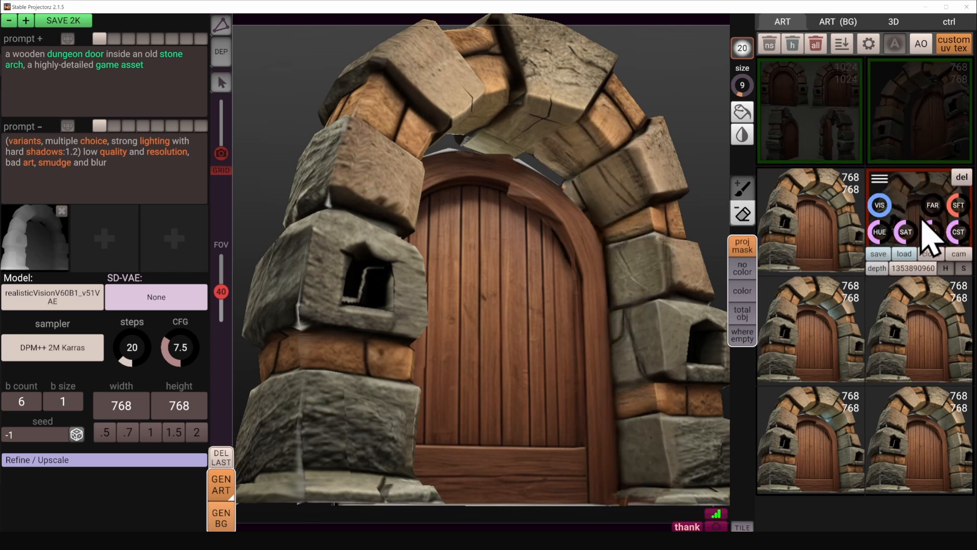
- Preview the selected variation's projection area, adjust its FAR setting, and inspect the blended inner stones
middle_click_drag(662, 309, 579, 307)
key("Tab")
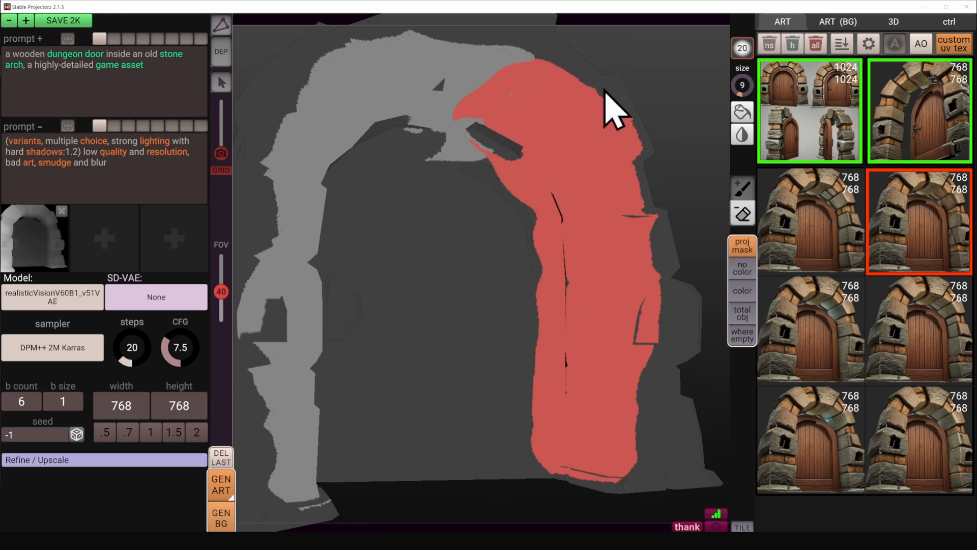
mouse_move(883, 218)
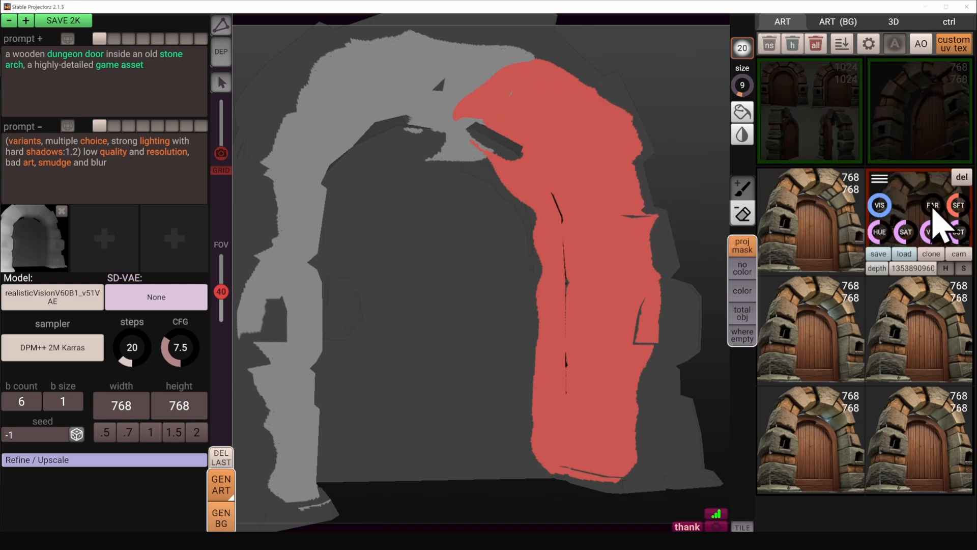
mouse_move(934, 210)
left_mouse_down()
mouse_move(966, 213)
mouse_move(950, 209)
left_mouse_up()
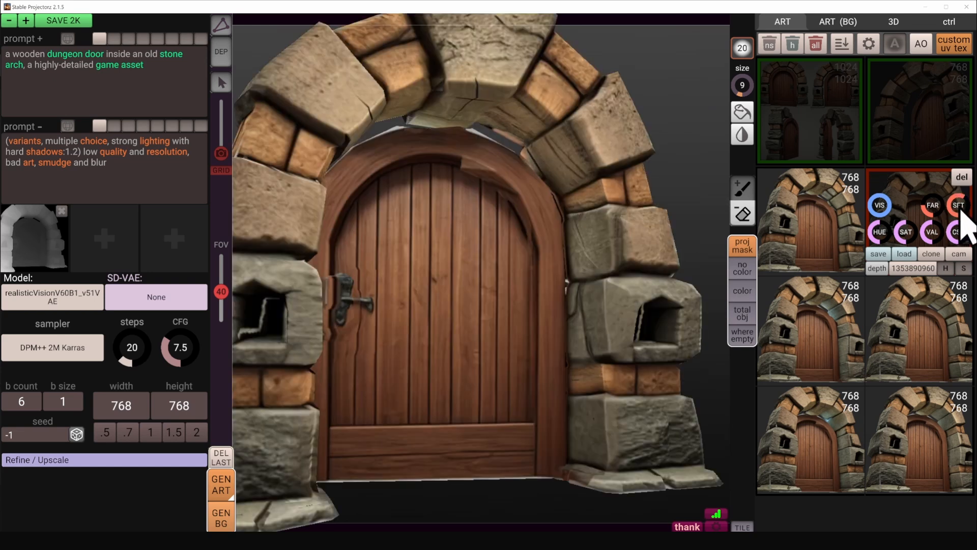
left_click(932, 204)
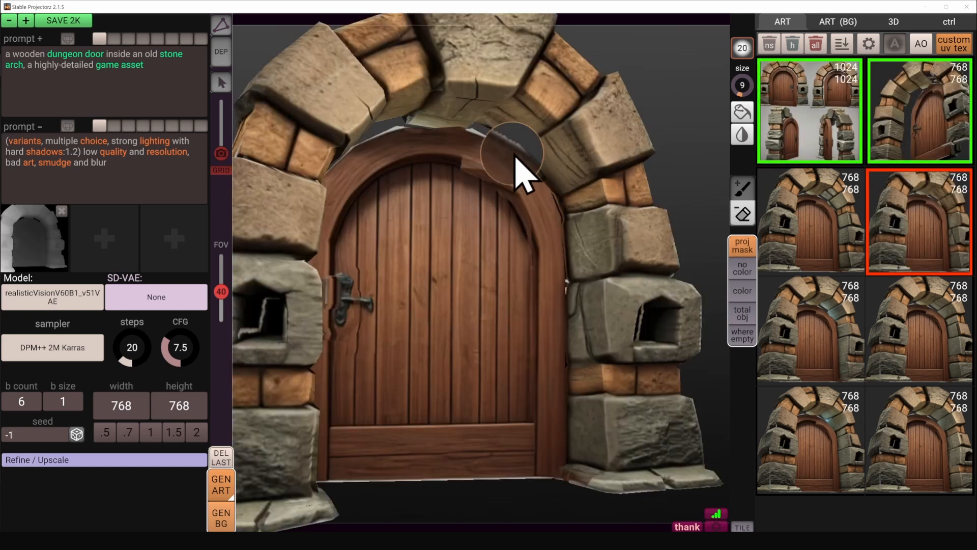
left_click_drag(557, 187, 597, 186, "alt")
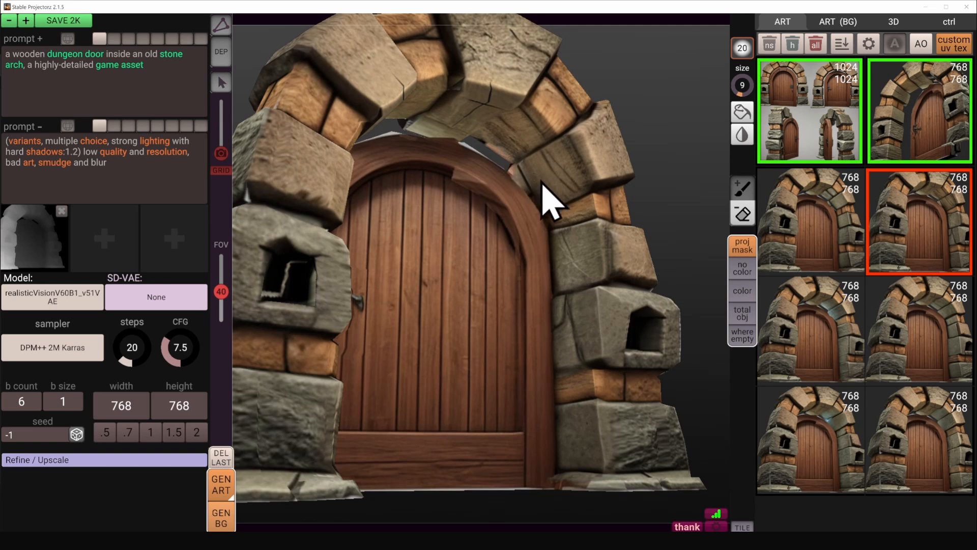
middle_click_drag(543, 186, 591, 240)
mouse_move(901, 231)
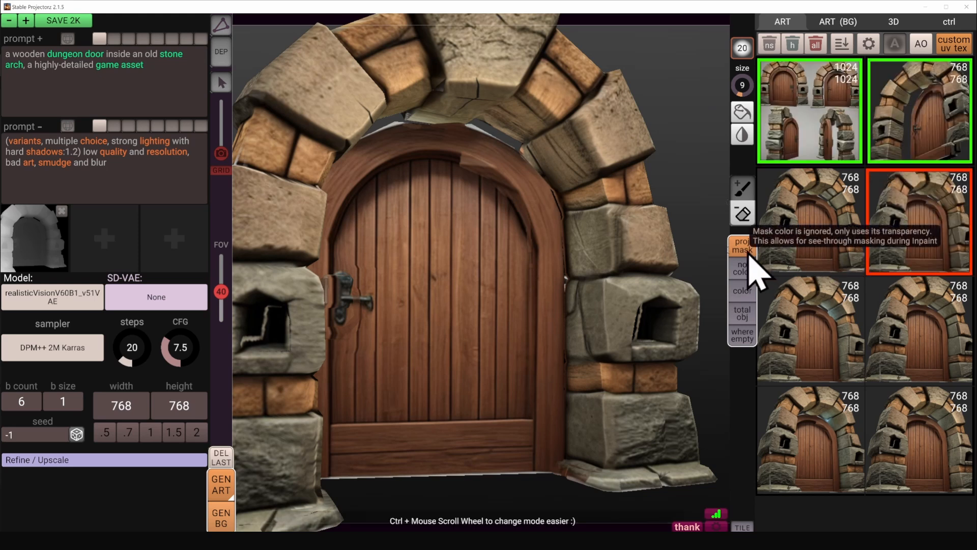
- Erase the selected projection over the light strand inside the right pillar's niche with brush size 23 at strength 20
scroll(655, 349, "up", 5)
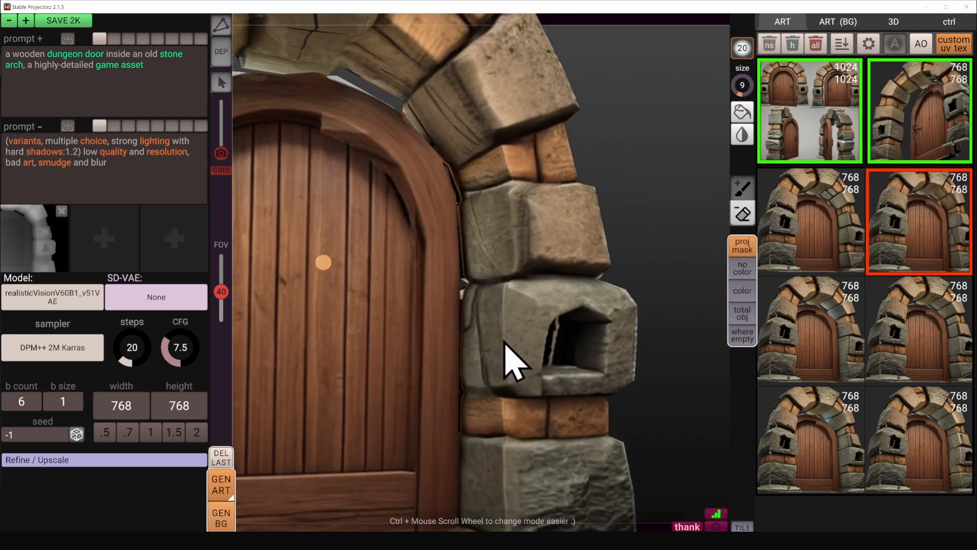
left_click(572, 375)
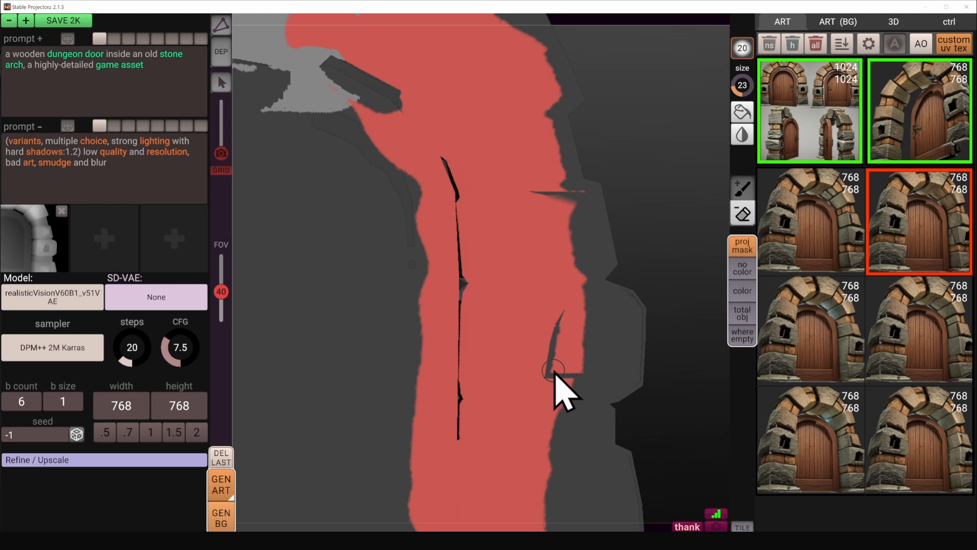
mouse_move(898, 185)
scroll(564, 376, "up", 10)
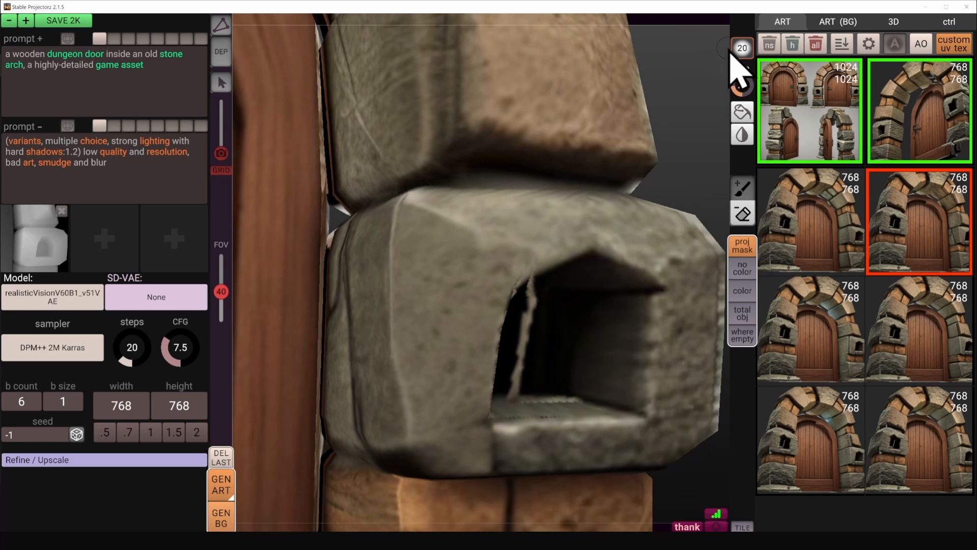
mouse_move(541, 304)
left_mouse_down()
mouse_move(541, 353)
mouse_move(531, 346)
left_mouse_up()
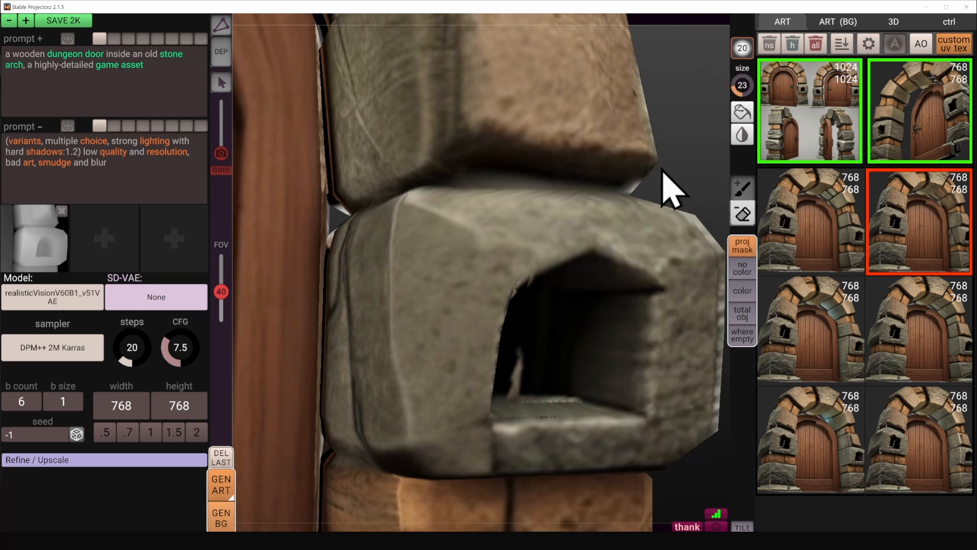
- Raise the brush strength to 100 and erase the rest of the strand inside the niche, enlarging the brush to 37
key("0")
mouse_move(545, 360)
left_mouse_down()
mouse_move(524, 376)
mouse_move(518, 410)
mouse_move(578, 397)
left_mouse_up()
left_click_drag(546, 342, 522, 327, "alt")
key("m")
mouse_move(532, 282)
left_mouse_down()
mouse_move(545, 251)
mouse_move(517, 277)
mouse_move(546, 288)
mouse_move(551, 318)
mouse_move(532, 384)
mouse_move(607, 344)
mouse_move(595, 346)
mouse_move(617, 374)
left_mouse_up()
key("]")
scroll(533, 388, "down", 5)
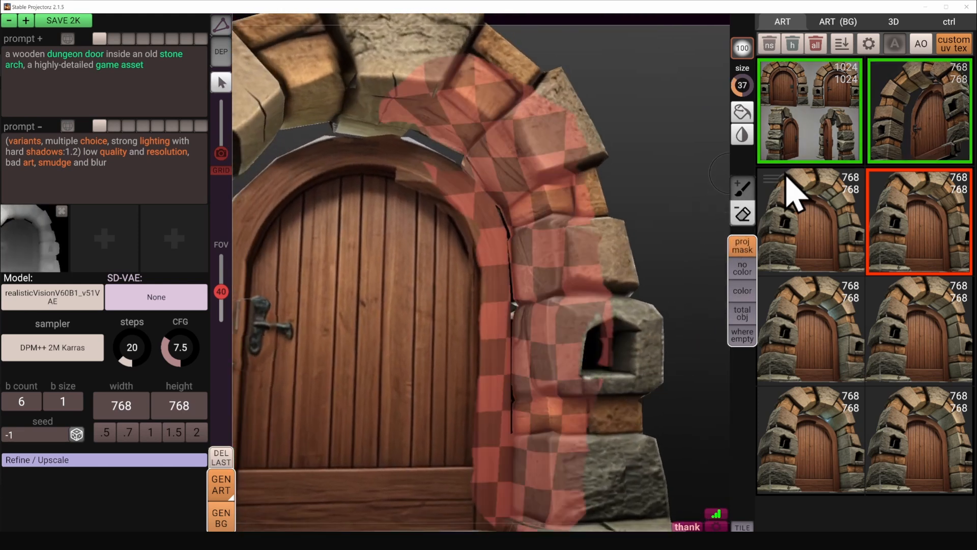
- Frame the left pillar's outer side, switch to color inpaint mode, and clear the whole color mask
mouse_move(927, 203)
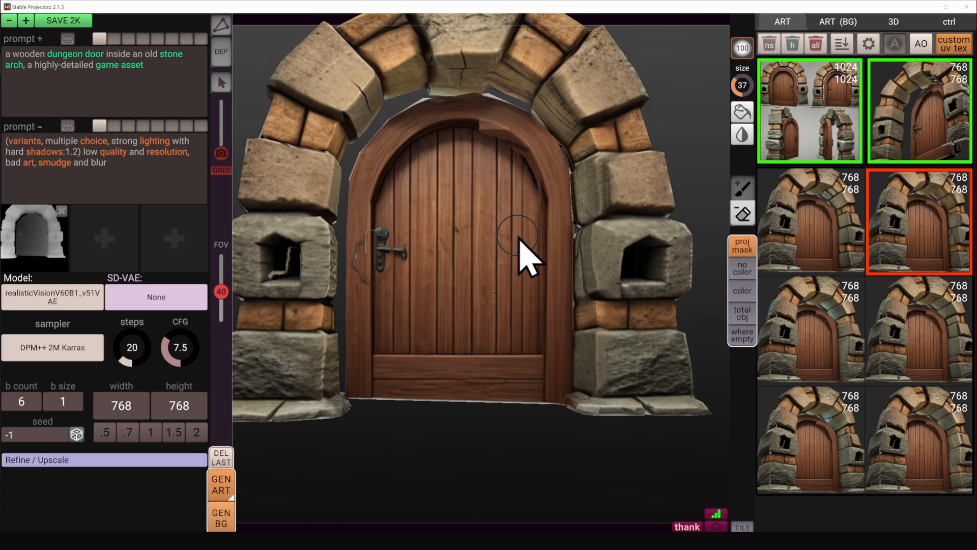
scroll(518, 237, "down", 3)
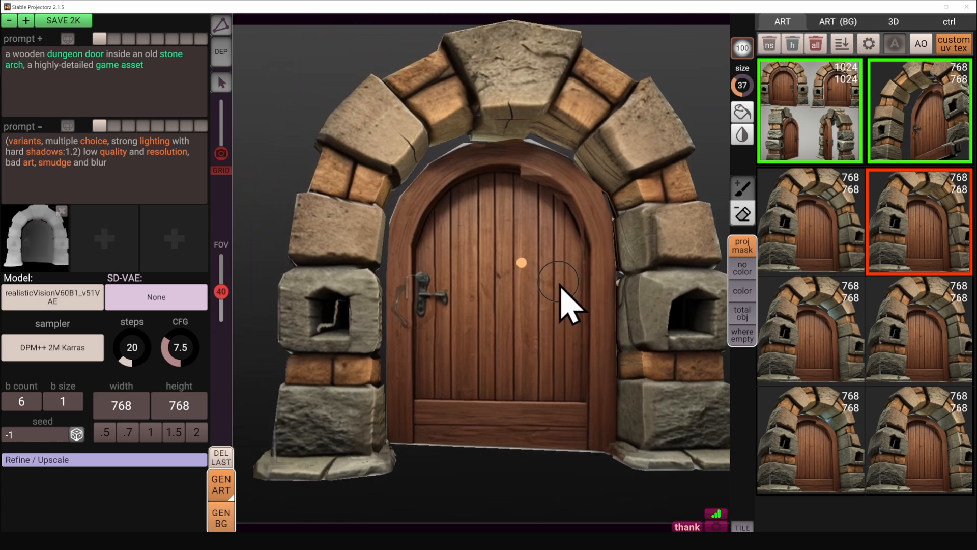
left_click_drag(536, 286, 585, 293, "alt")
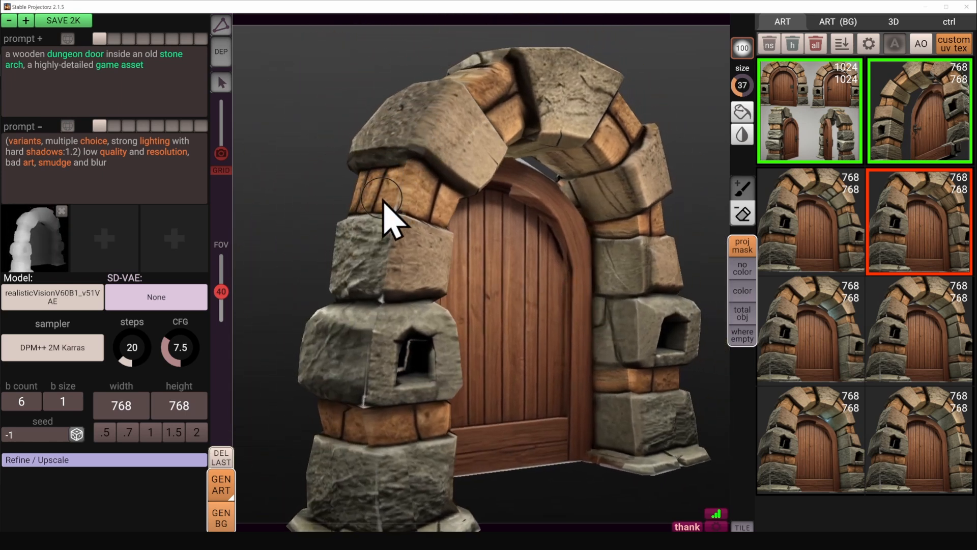
middle_click_drag(384, 322, 414, 275)
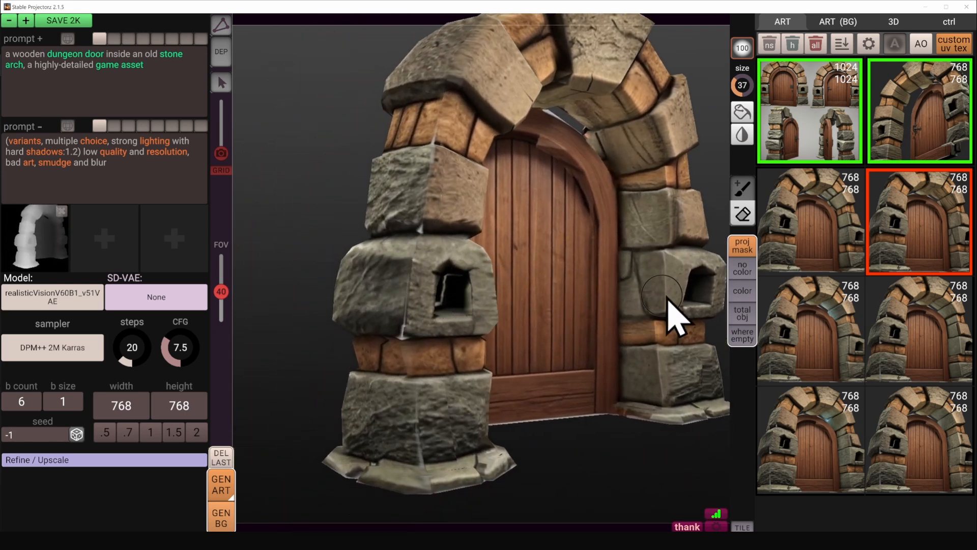
left_click(743, 291)
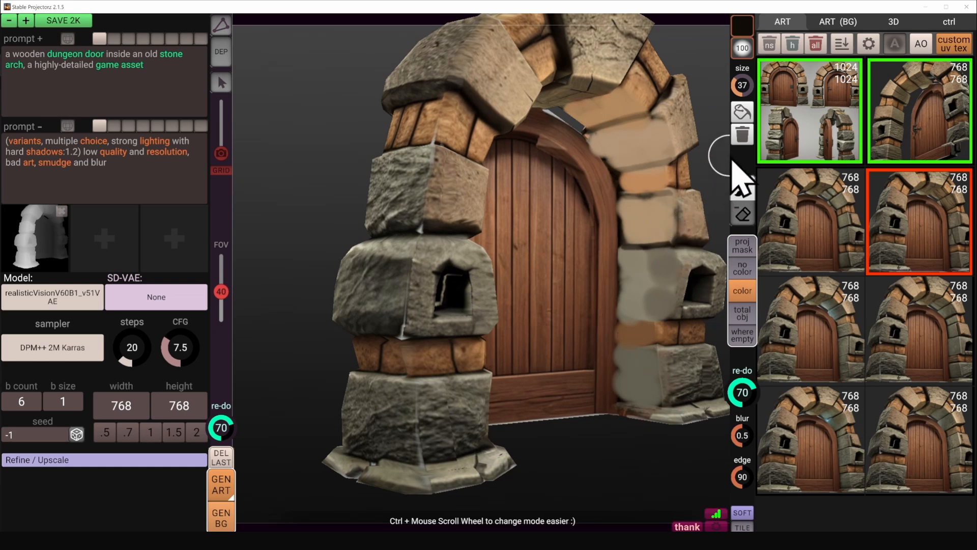
left_click(738, 141)
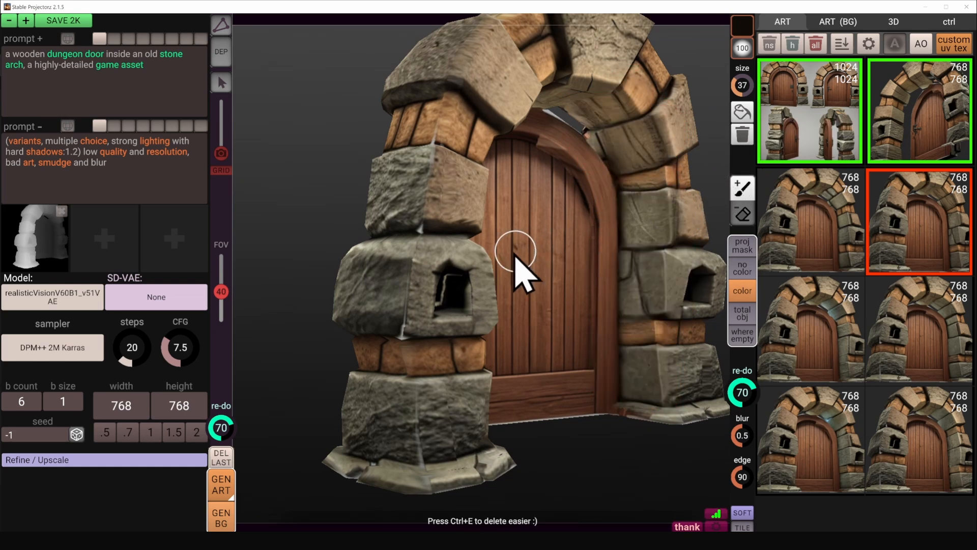
- Try covering the left pillar's seam with a color sampled from its middle stone, and clear the color mask
left_click(417, 255, "alt")
left_click_drag(420, 257, 410, 320)
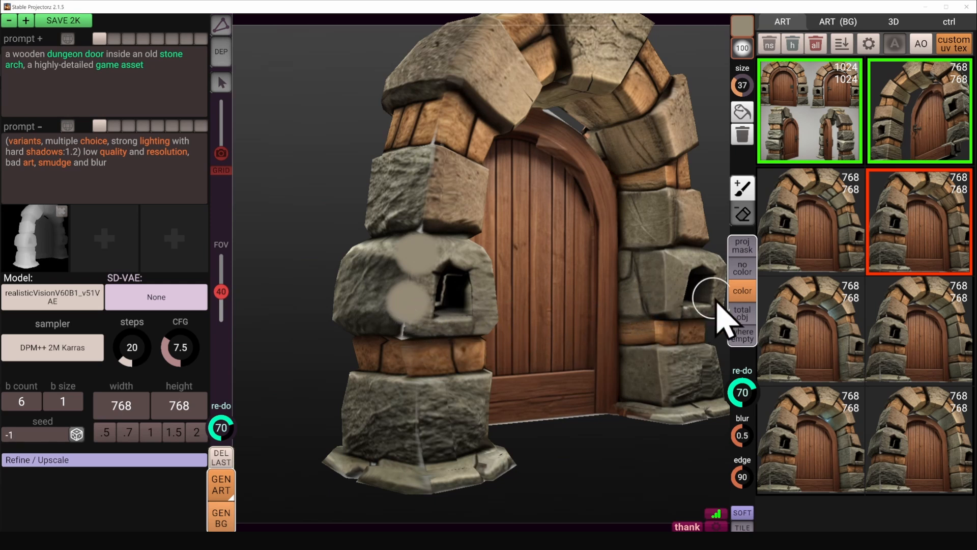
left_click(743, 135)
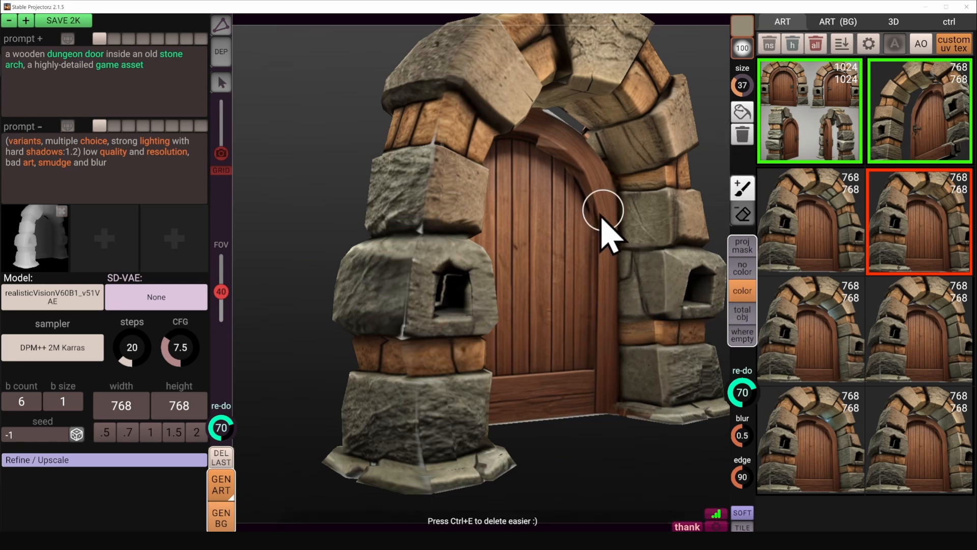
- Switch to no-color inpaint mode and mask the vertical seam along the left pillar and the inside of its niche
left_click(742, 269)
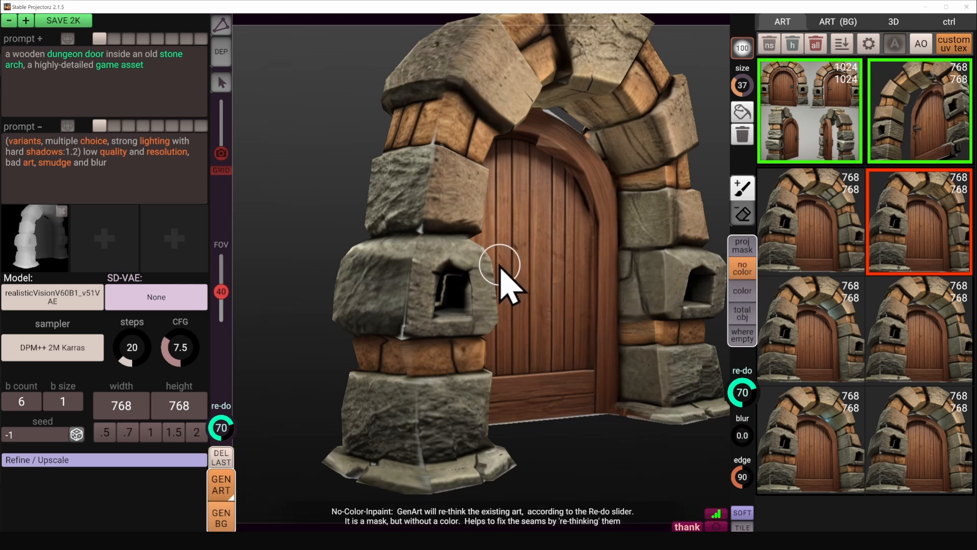
mouse_move(446, 151)
left_mouse_down()
mouse_move(426, 204)
mouse_move(409, 321)
mouse_move(423, 473)
left_mouse_up()
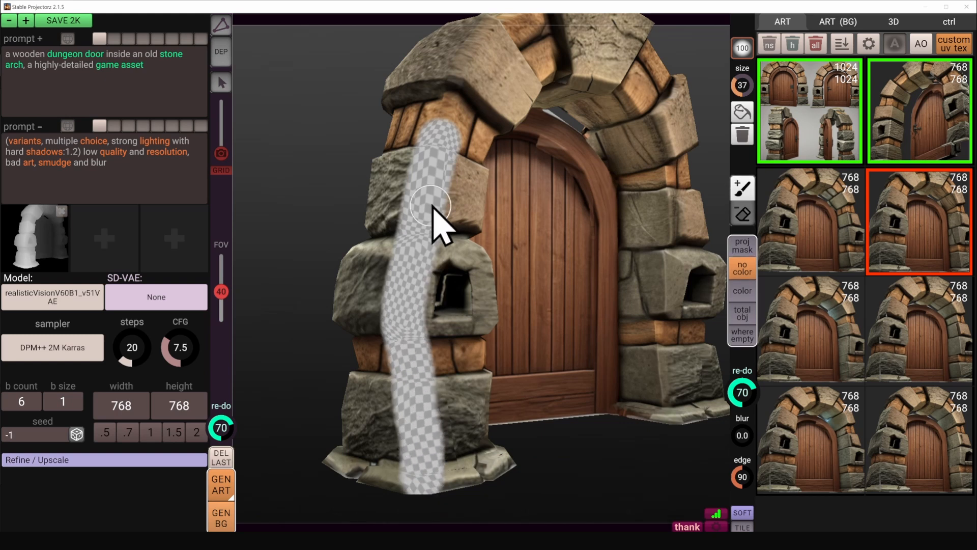
mouse_move(740, 55)
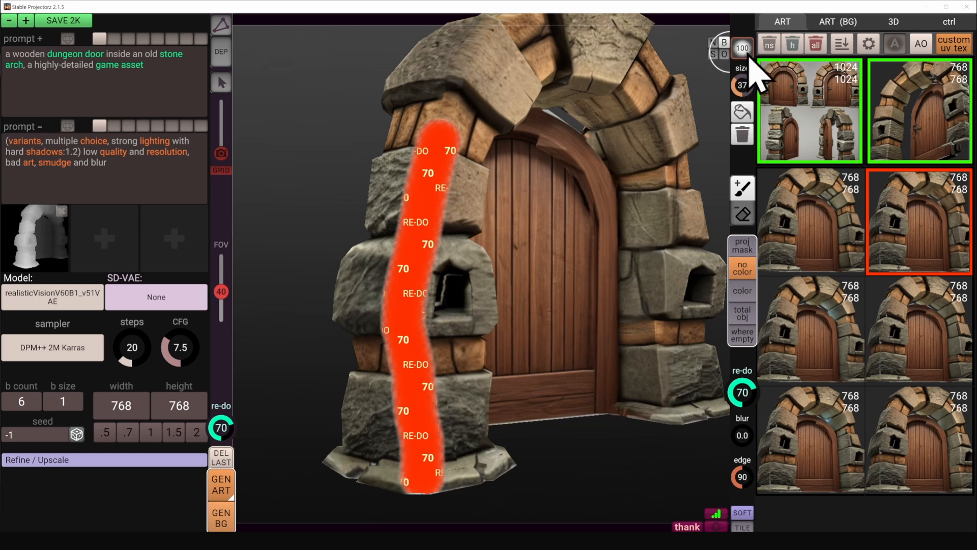
left_click_drag(499, 191, 481, 191, "alt")
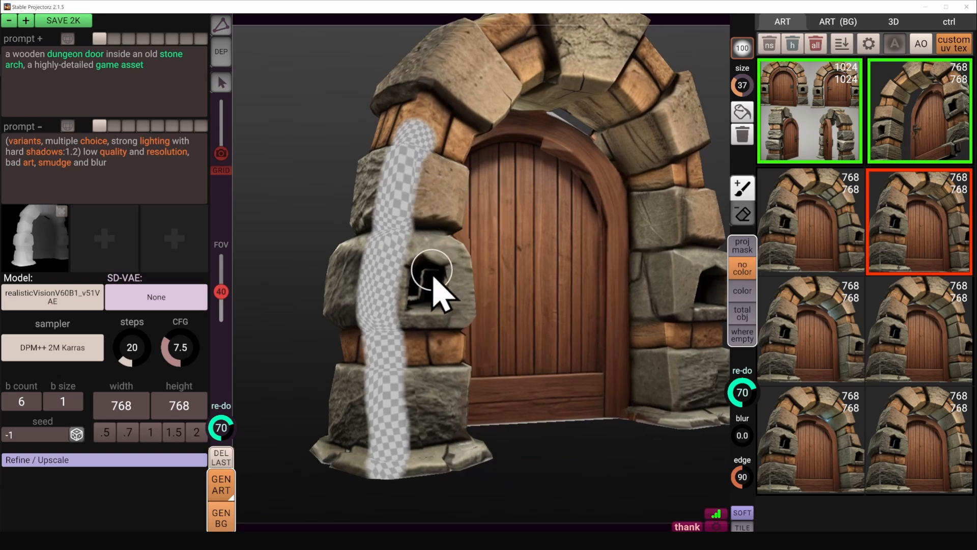
mouse_move(417, 296)
left_mouse_down("alt")
mouse_move(385, 300)
mouse_move(517, 318)
mouse_move(485, 291)
mouse_move(458, 316)
left_mouse_up("alt")
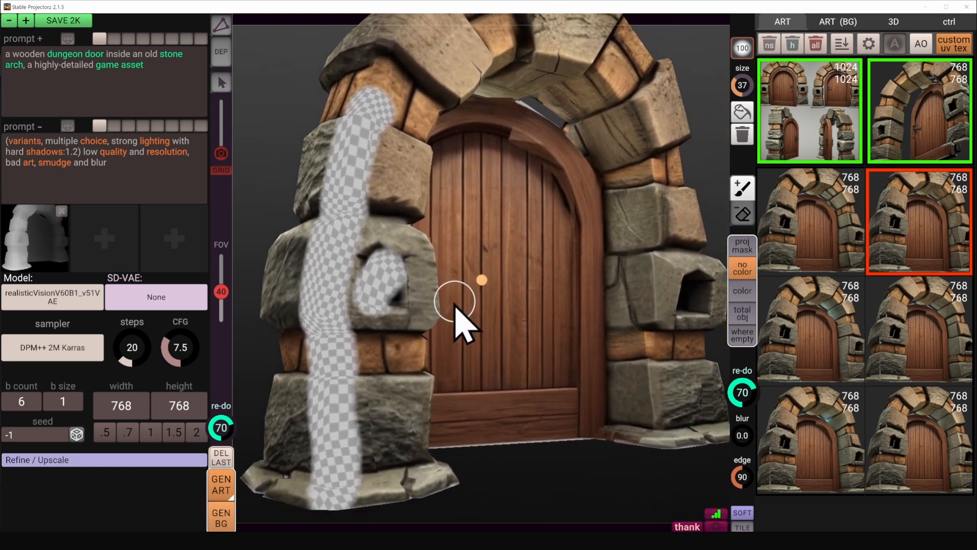
left_click_drag(407, 409, 438, 412, "alt")
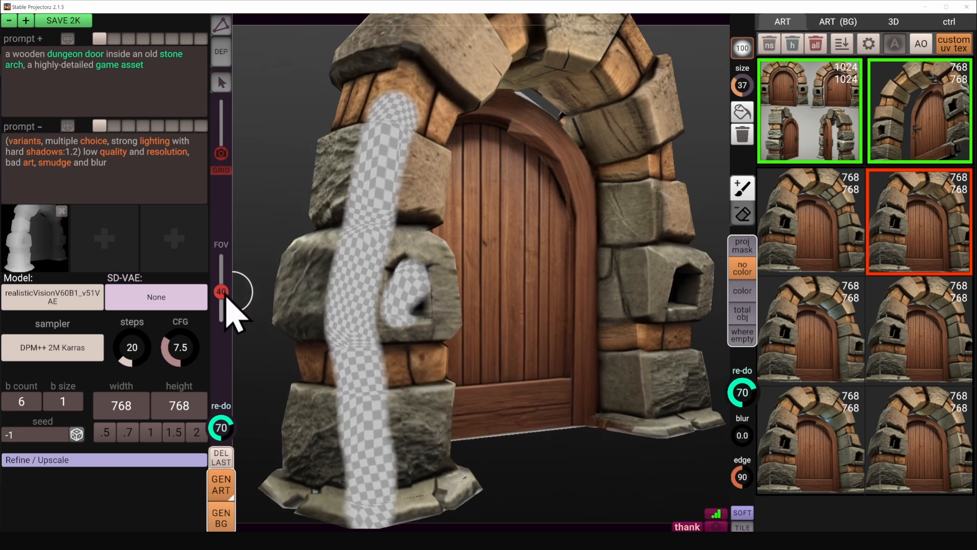
- Set the camera FOV to 8, extend the mask upward over the arch's left stones, and generate new art
mouse_move(226, 297)
left_mouse_down()
mouse_move(227, 323)
mouse_move(233, 314)
left_mouse_up()
scroll(469, 285, "down", 3)
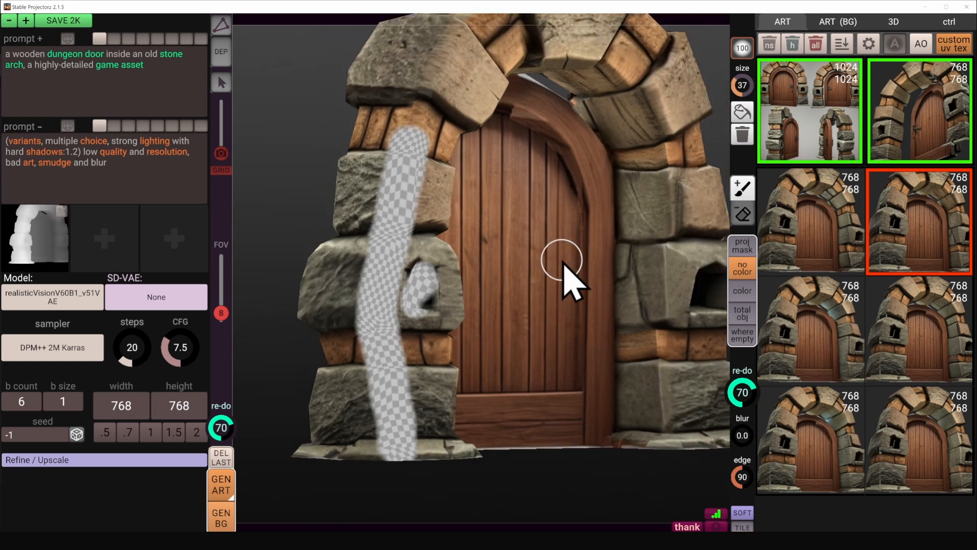
middle_click_drag(557, 278, 510, 306)
mouse_move(377, 200)
left_mouse_down()
mouse_move(393, 142)
mouse_move(348, 238)
left_mouse_up()
left_click(228, 483)
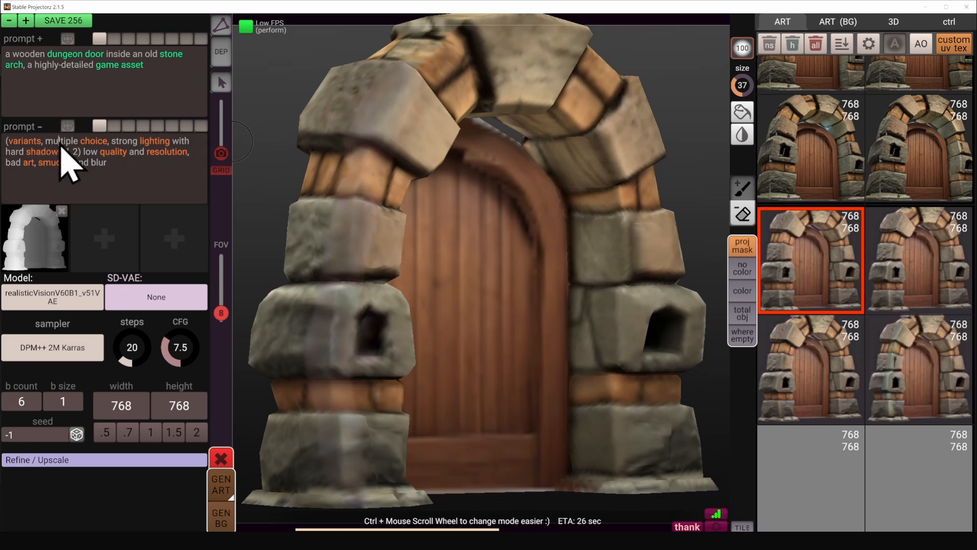
- Copy the whole negative prompt into the second negative prompt slot
key("ctrl+a")
key("ctrl+c")
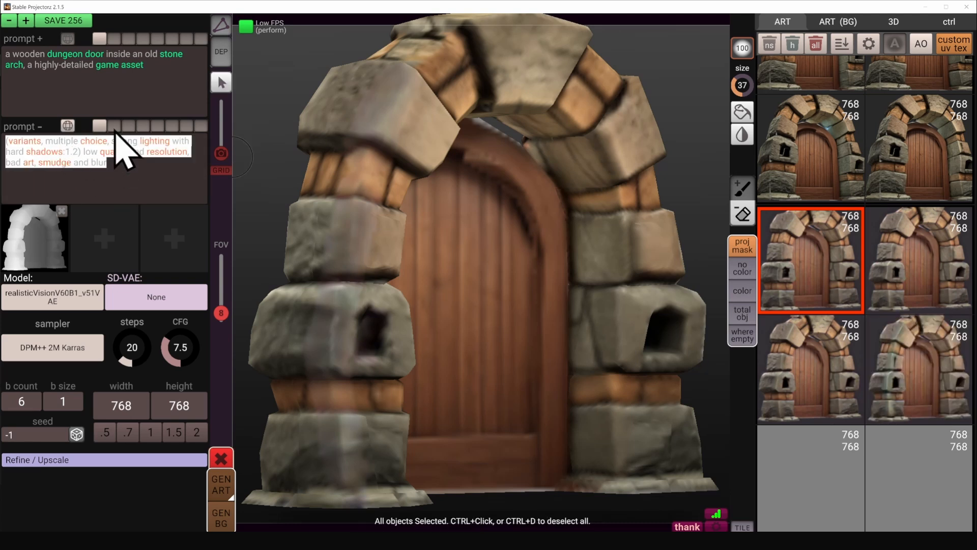
key("Delete")
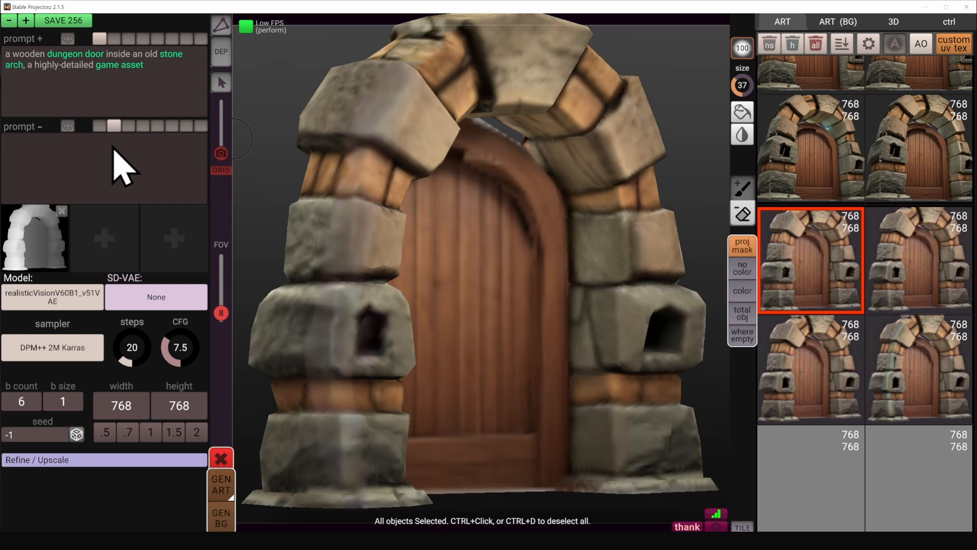
key("ctrl+v")
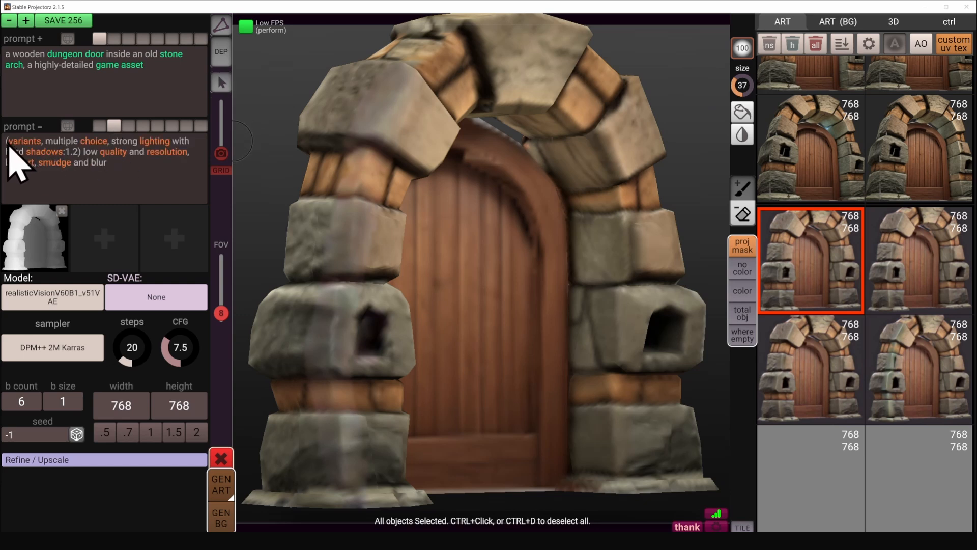
- Remove "variants, multiple choice," from the second slot's negative prompt, and keep that slot active after checking the first one
left_click_drag(7, 142, 111, 146)
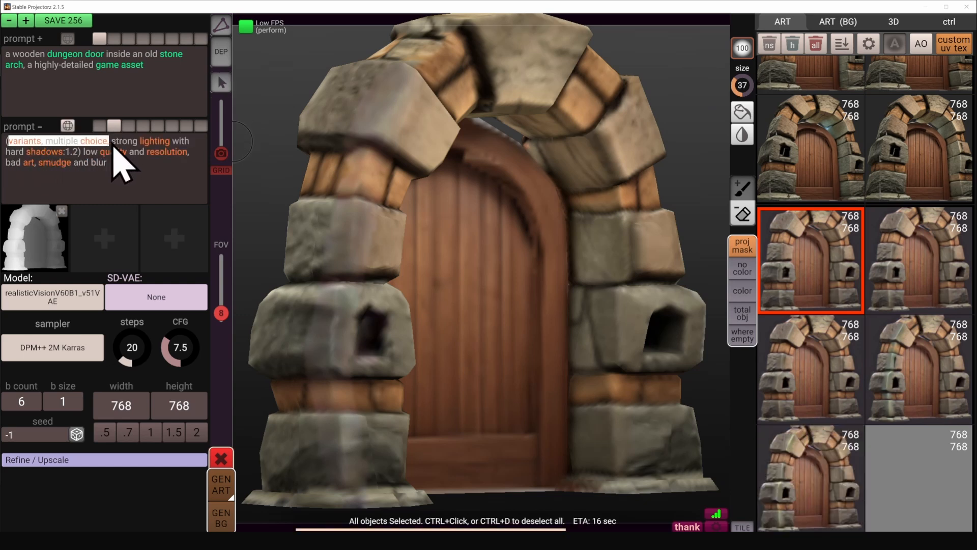
key("Delete")
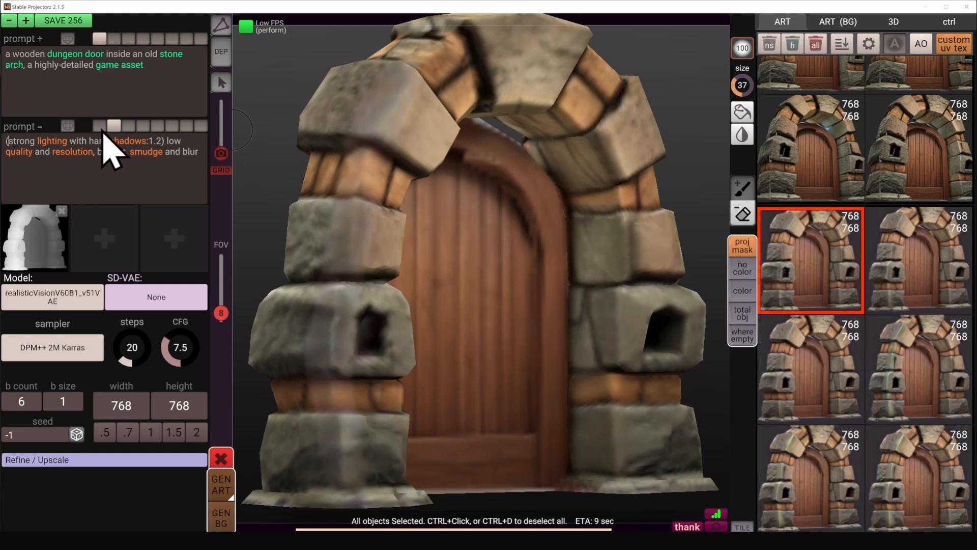
key("ctrl+z")
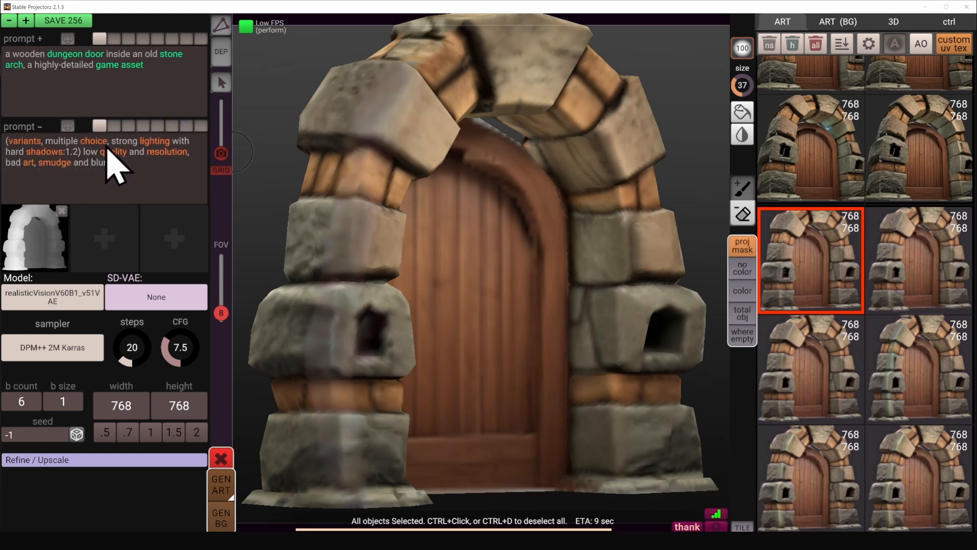
left_click(115, 127)
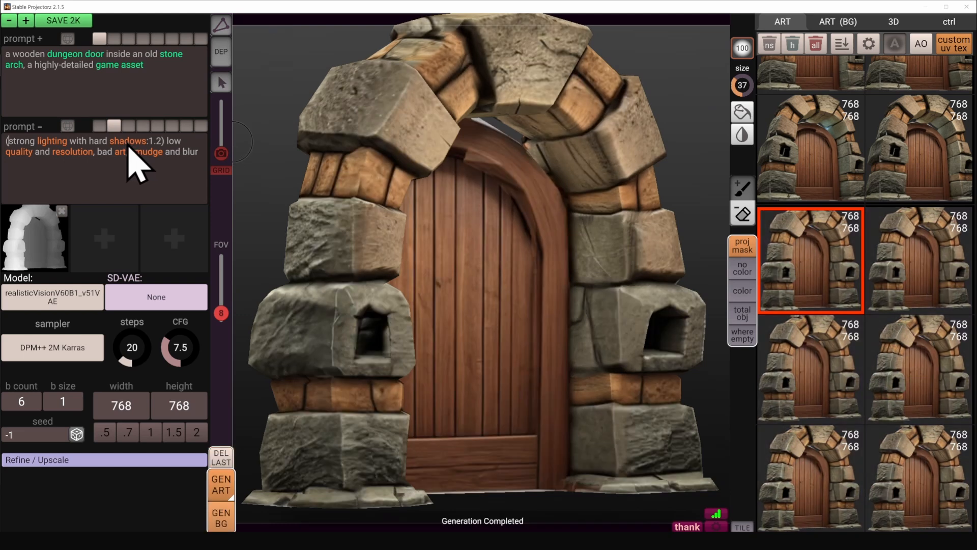
- Toggle the new generation group's visibility to compare the left pillar's seam and niche with and without the repair
mouse_move(778, 262)
scroll(809, 229, "down", 1)
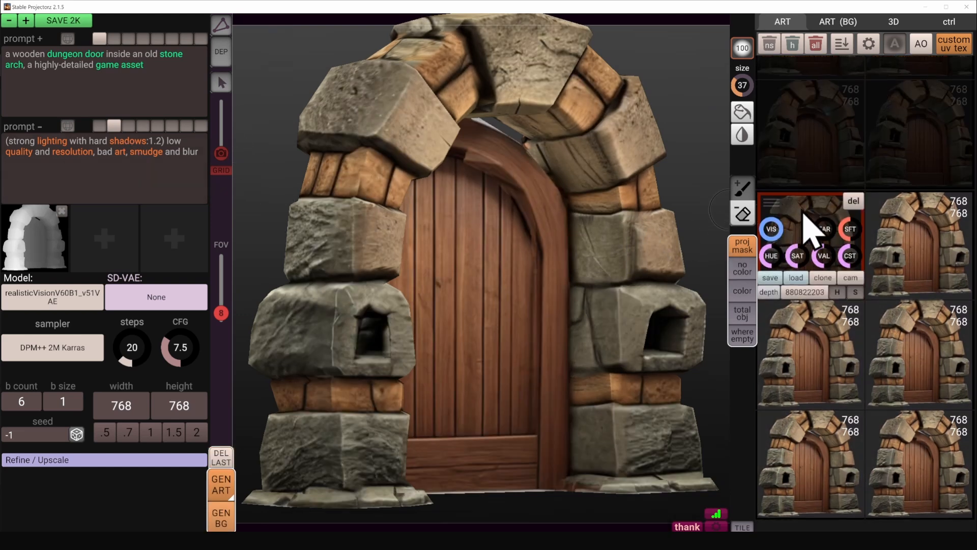
scroll(801, 265, "up", 1)
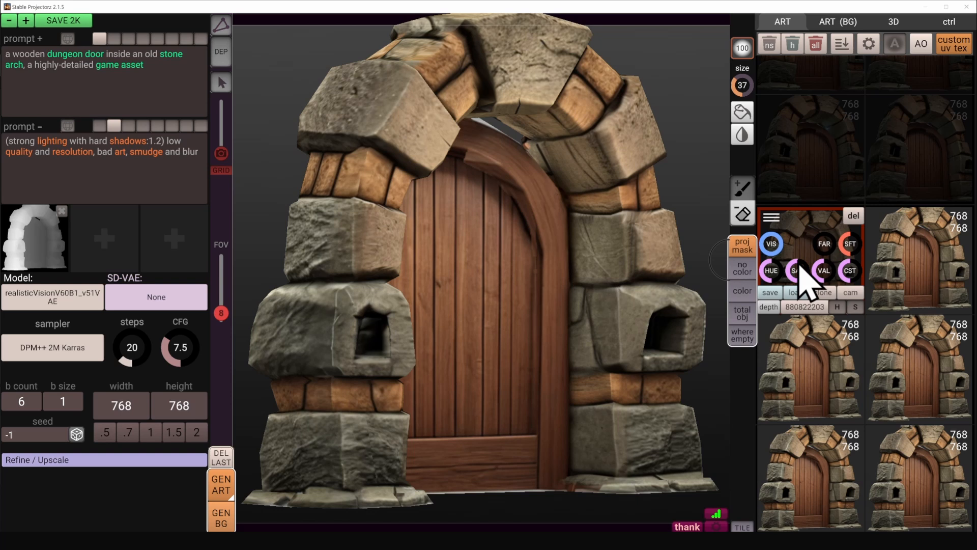
left_click(837, 308)
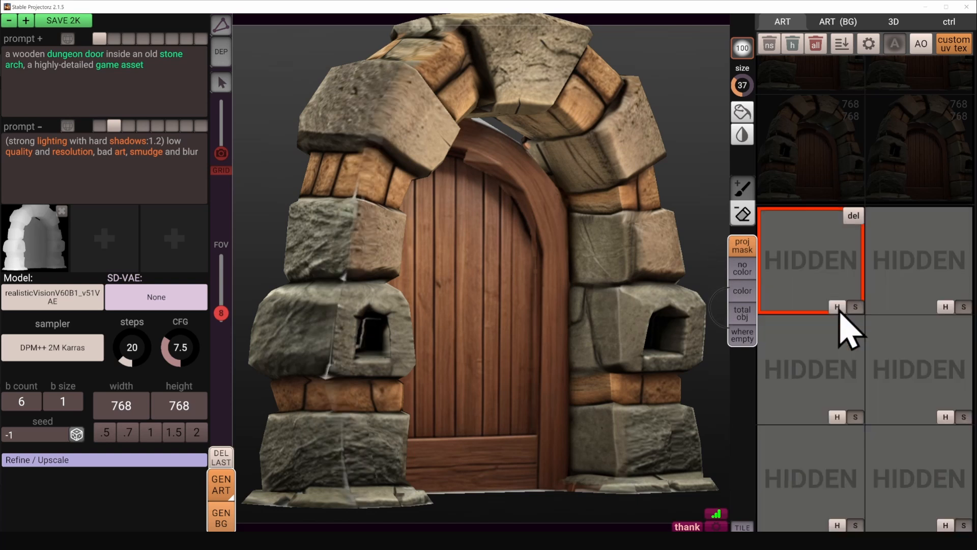
left_click(838, 309)
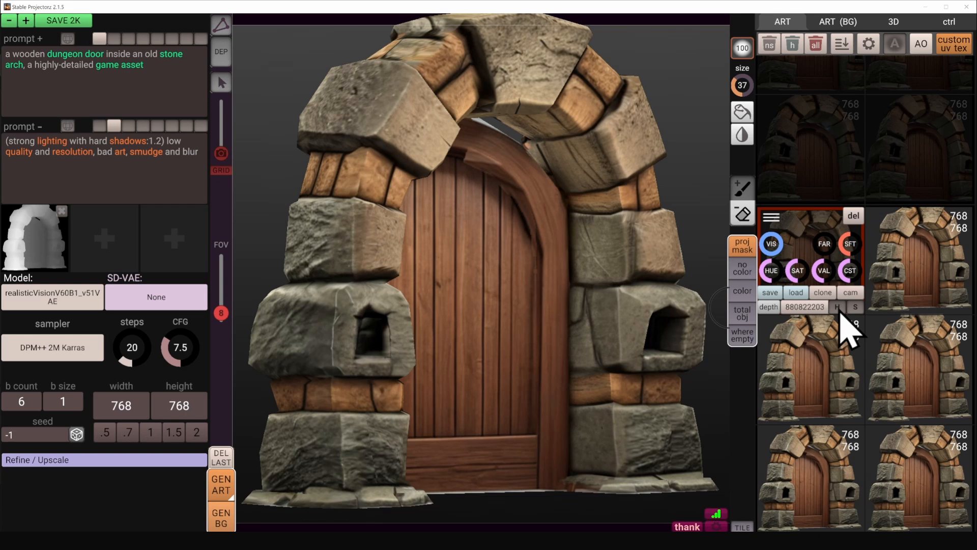
key("h")
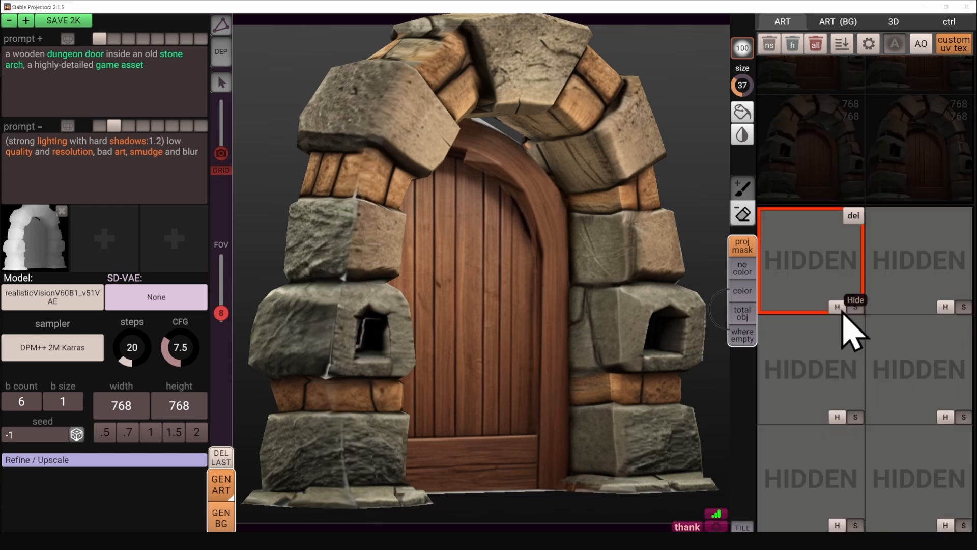
key("h")
key("h")
key("h")
- Compare the left pillar up close with the new generation group hidden and shown, and preview the selected variation's projection area
scroll(324, 294, "up", 2)
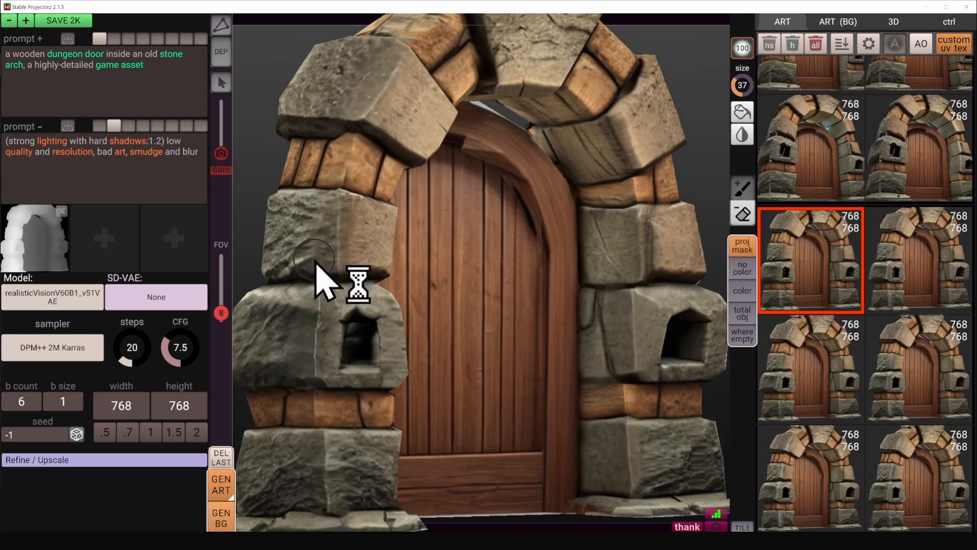
middle_click_drag(355, 237, 437, 218)
right_click_drag(446, 227, 484, 280)
key("h")
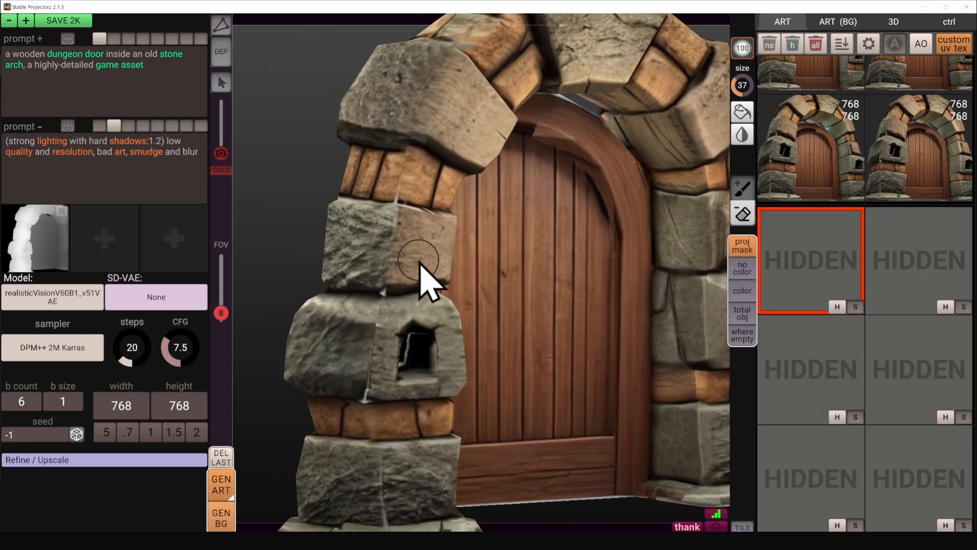
key("h")
key("h")
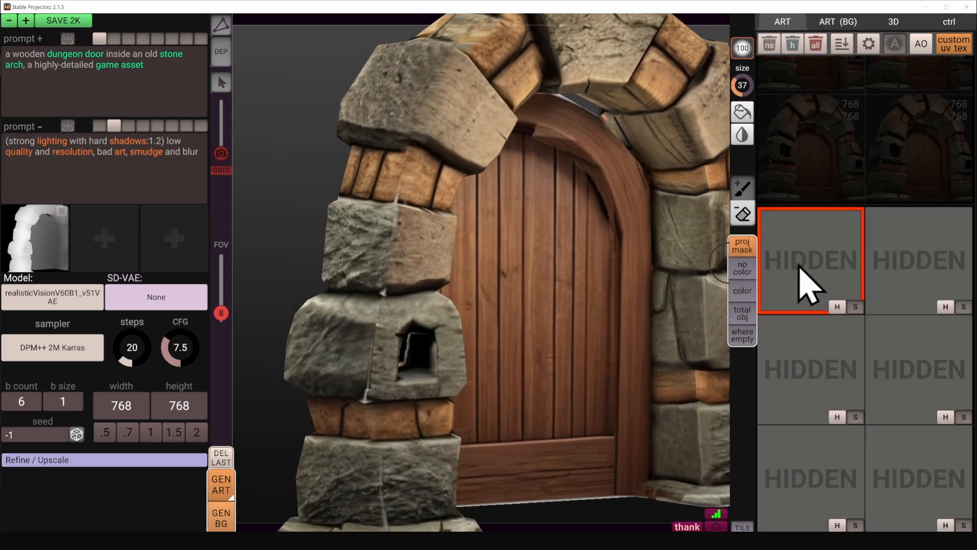
key("h")
key("h")
key("h")
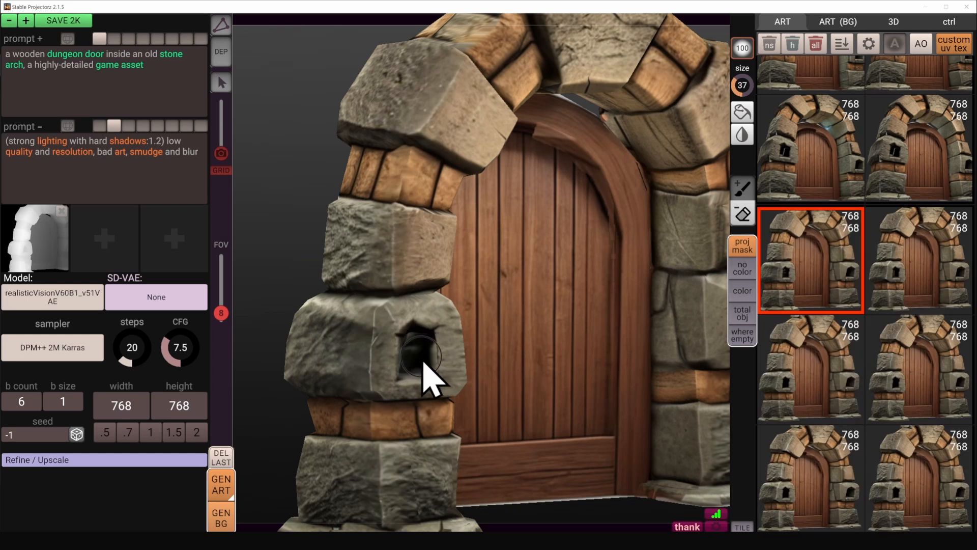
key("h")
key("h")
left_click(423, 359)
left_click_drag(424, 358, 424, 352, "alt")
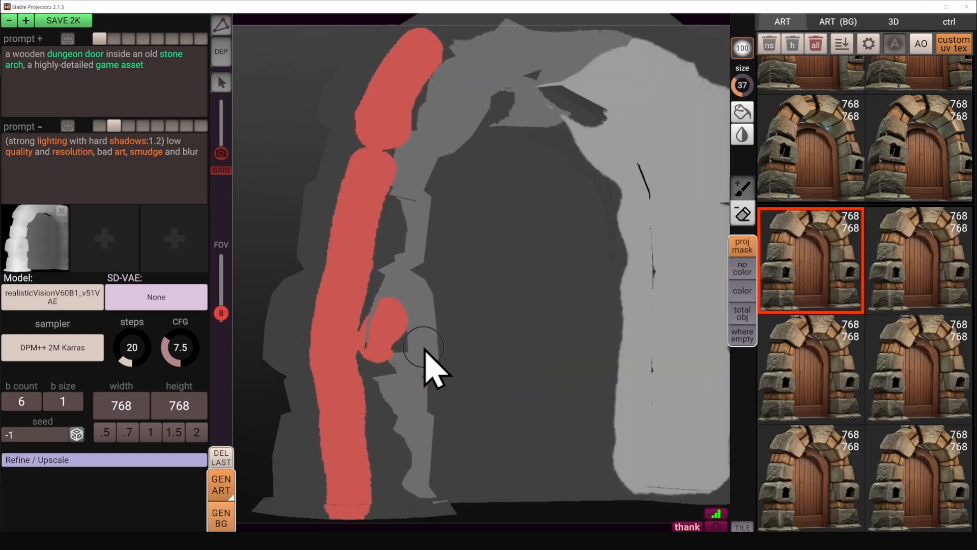
- Examine the projected stone texture around the pillar's small window up close, comparing it with the projection toggled, and check the whole arch
scroll(343, 375, "up", 2)
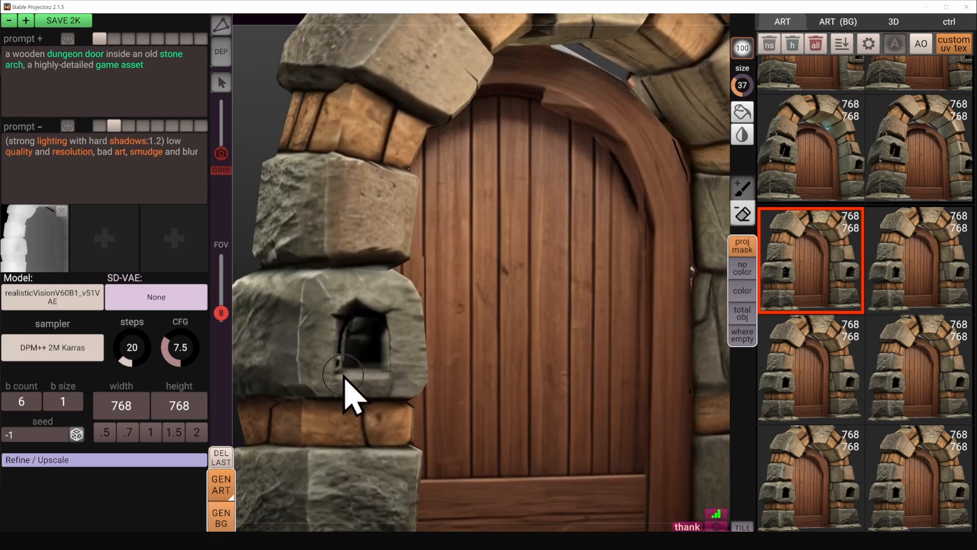
scroll(343, 375, "up", 2)
middle_click_drag(343, 376, 406, 360, "alt")
left_click_drag(405, 360, 340, 353, "alt")
key("h")
key("h")
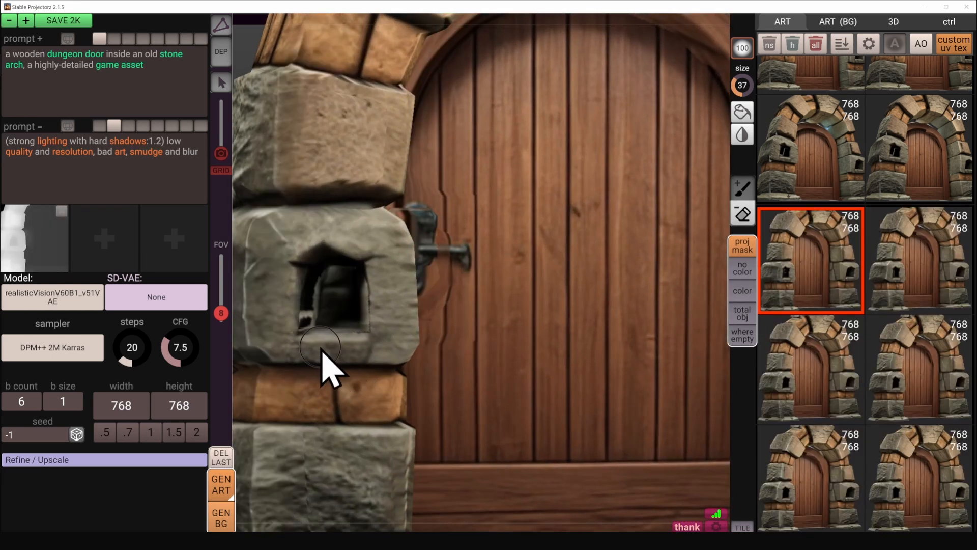
key("h")
key("h")
scroll(310, 331, "up", 2)
middle_click_drag(310, 330, 478, 308, "alt")
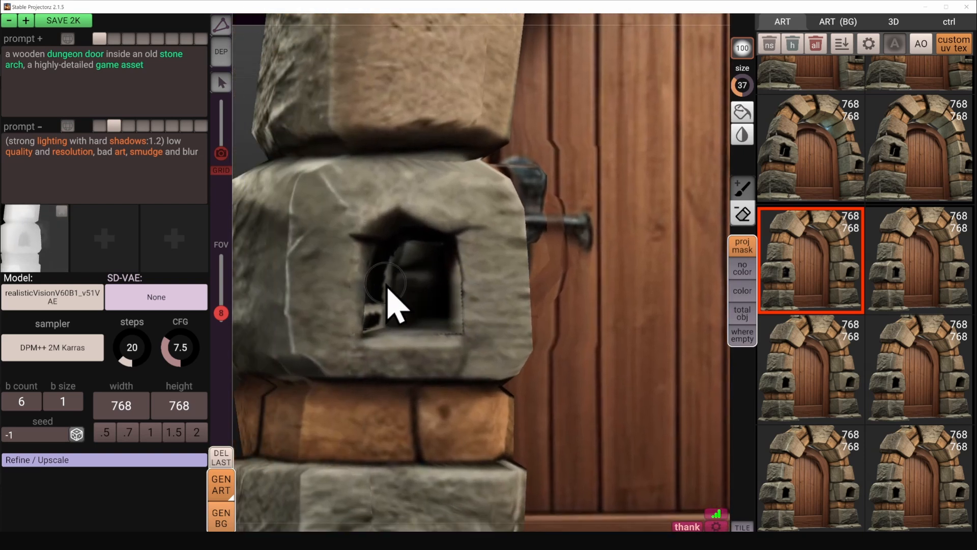
key("f")
scroll(498, 312, "up", 2)
left_click_drag(497, 311, 501, 349, "alt")
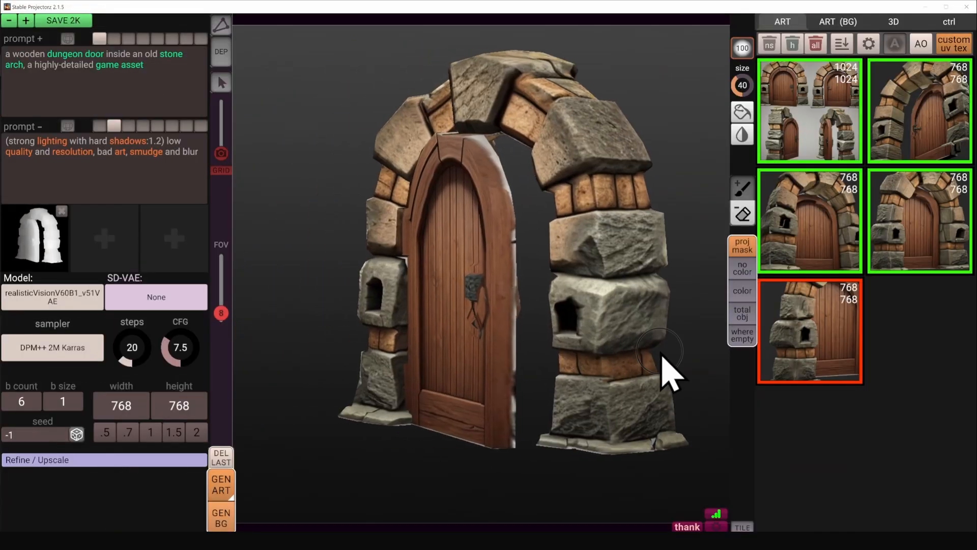
right_click_drag(662, 356, 481, 371)
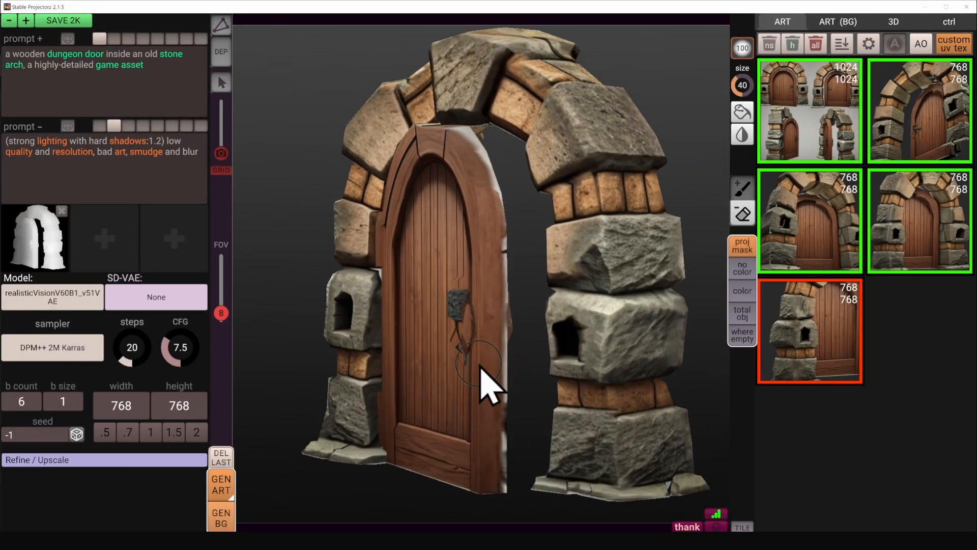
- Deselect all objects, select only the wooden door, and show its wireframe while checking both sides
key("ctrl+a")
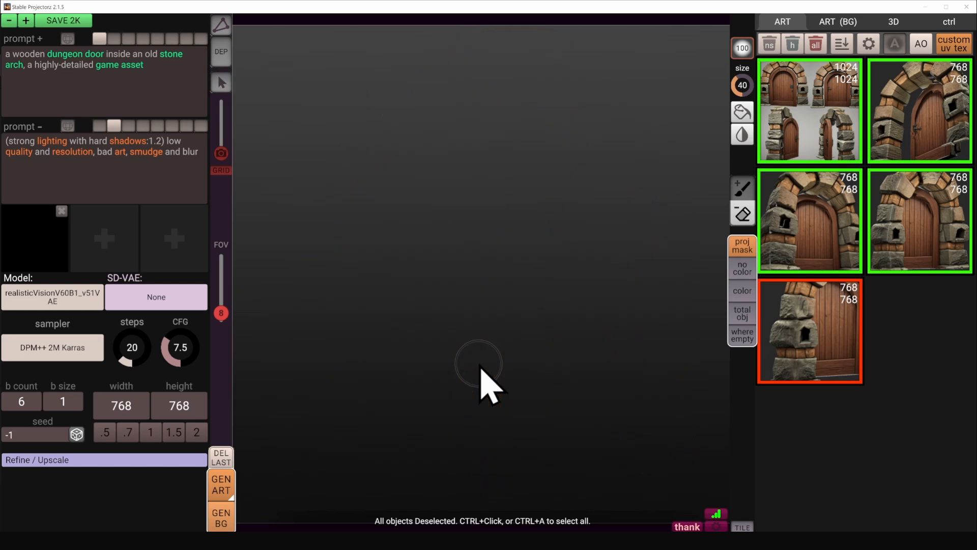
left_click(483, 386, "ctrl")
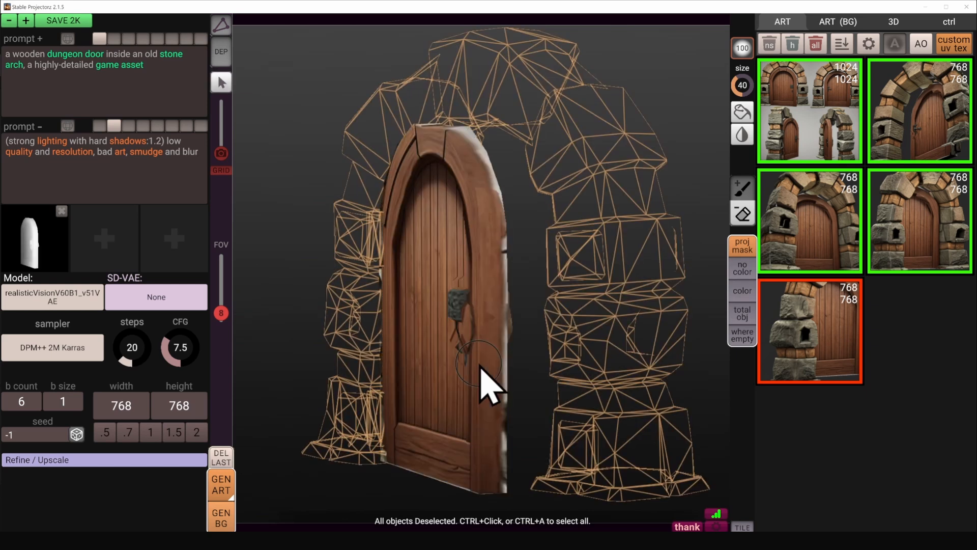
left_click_drag(466, 380, 679, 347, "alt")
key("f")
key("w")
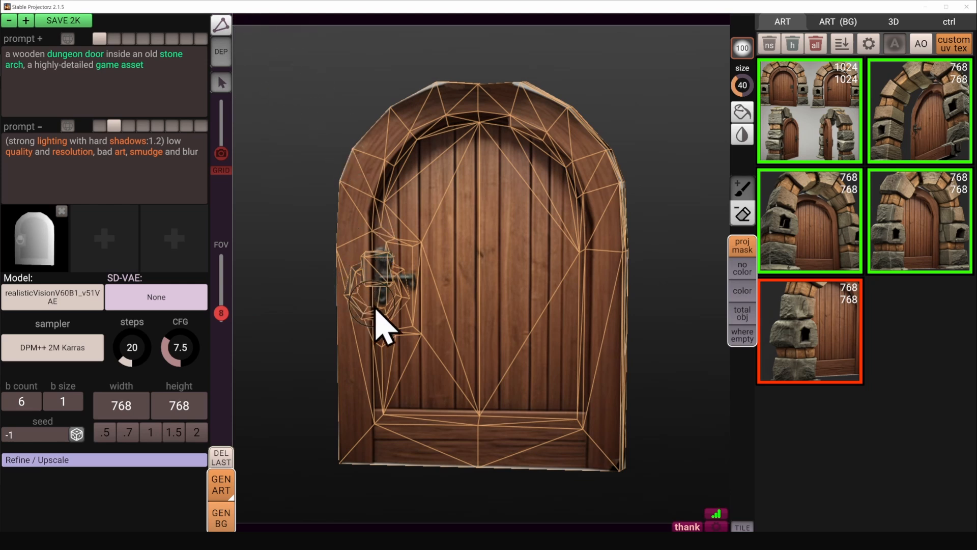
left_click_drag(409, 285, 871, 300, "alt")
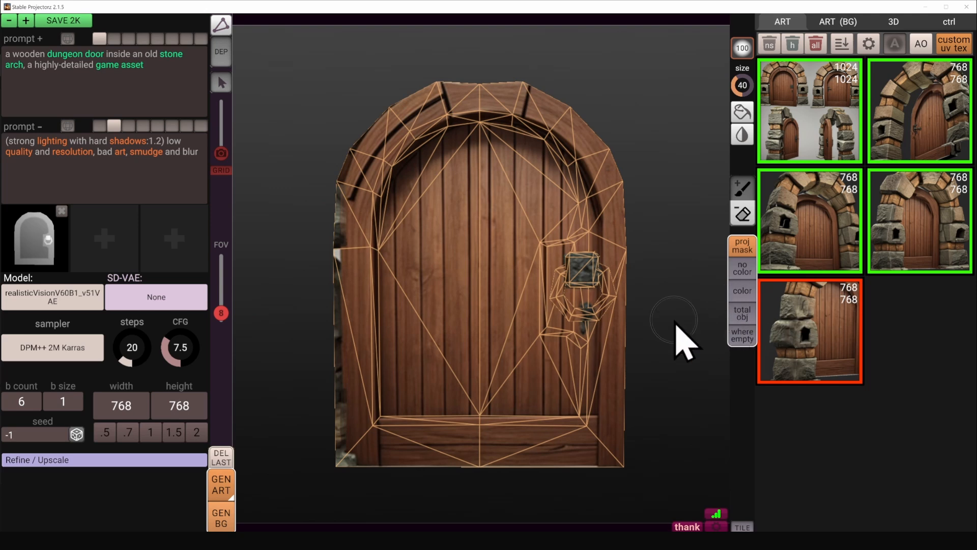
left_click_drag(676, 322, 702, 325, "alt")
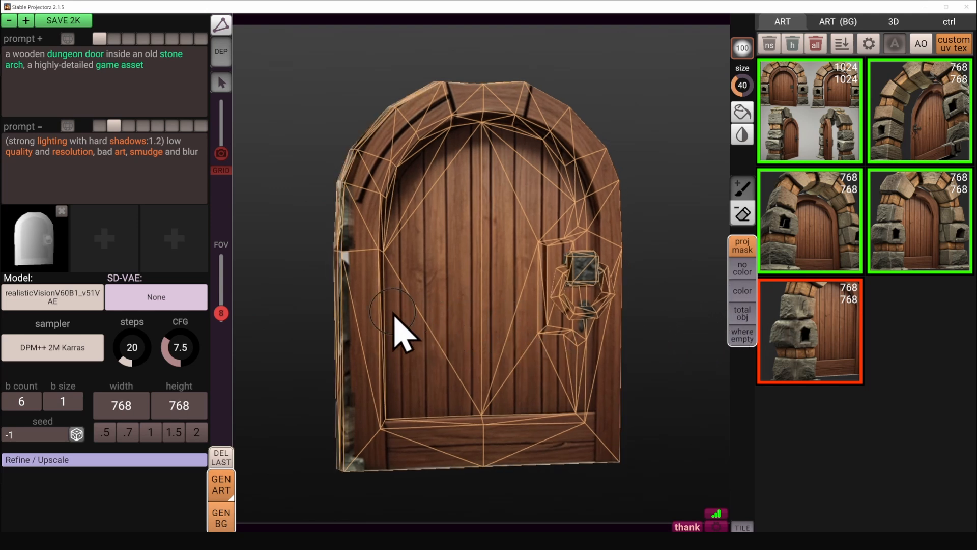
- Paint sampled brown wood color over the stone remnants along the door's side edge with the wireframe hidden
key("s")
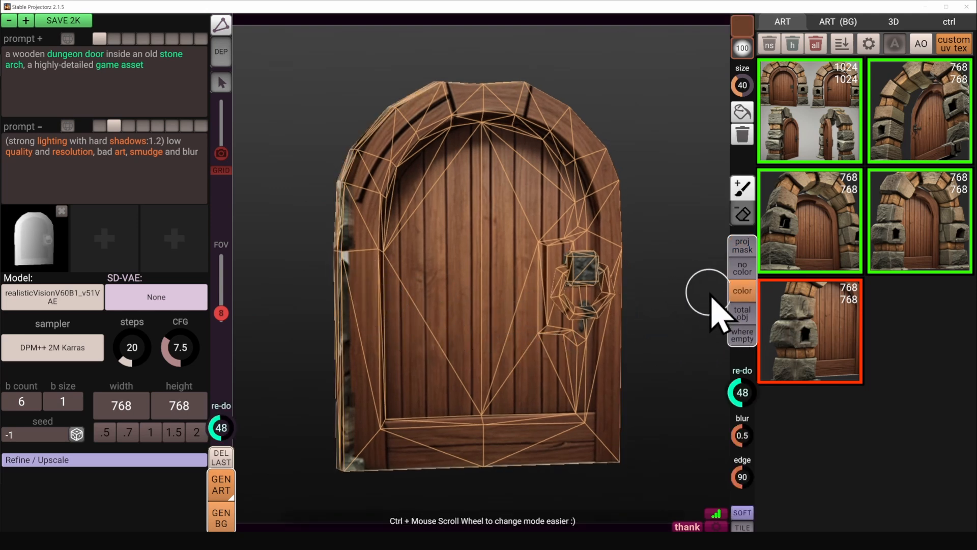
left_click_drag(421, 279, 483, 283, "alt")
key("w")
mouse_move(384, 176)
left_mouse_down()
mouse_move(373, 216)
mouse_move(371, 455)
left_mouse_up()
left_click_drag(370, 407, 407, 377, "alt")
key("s")
left_click_drag(377, 191, 326, 184, "alt")
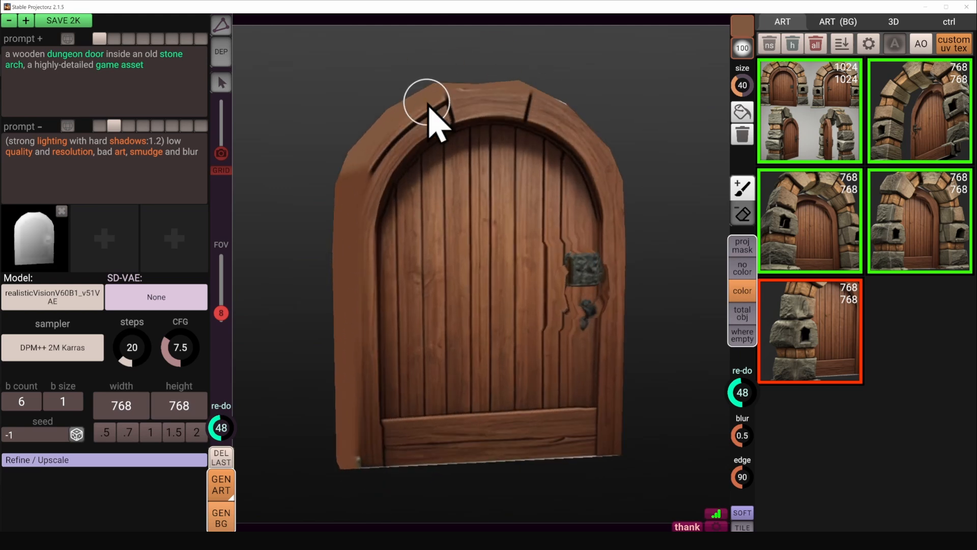
- Paint brown over the dark joints of the arched door frame and reduce the brush size to 29
left_click_drag(430, 106, 375, 166)
key("[")
key("]")
mouse_move(580, 97)
left_mouse_down("alt")
mouse_move(534, 104)
mouse_move(574, 503)
left_mouse_up("alt")
key("[")
key("s")
- Set the brush opacity to 50 and paint sampled wood color over the frame edge and the dark shadows inside the arch
left_click_drag(743, 49, 711, 50)
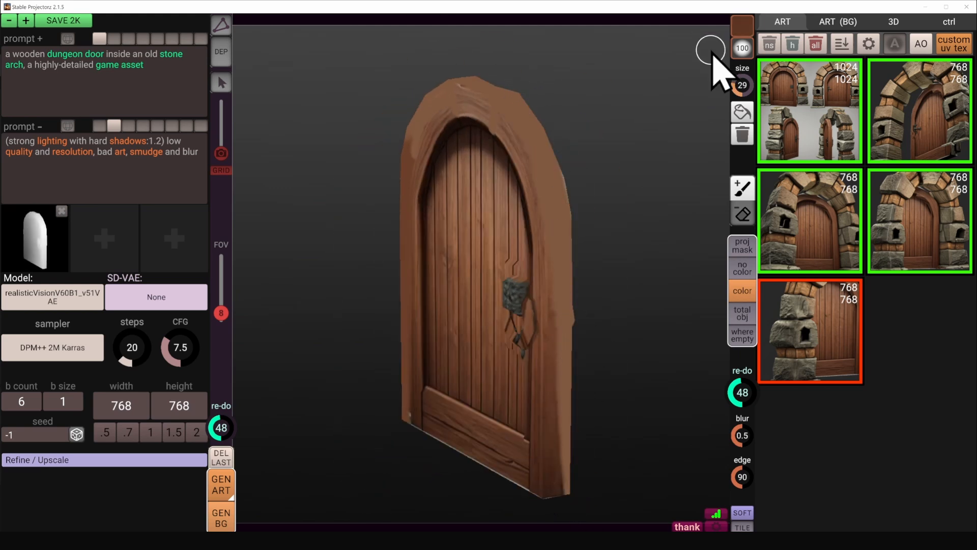
mouse_move(565, 282)
left_mouse_down()
mouse_move(563, 479)
mouse_move(538, 178)
left_mouse_up()
left_click_drag(581, 318, 478, 338, "alt")
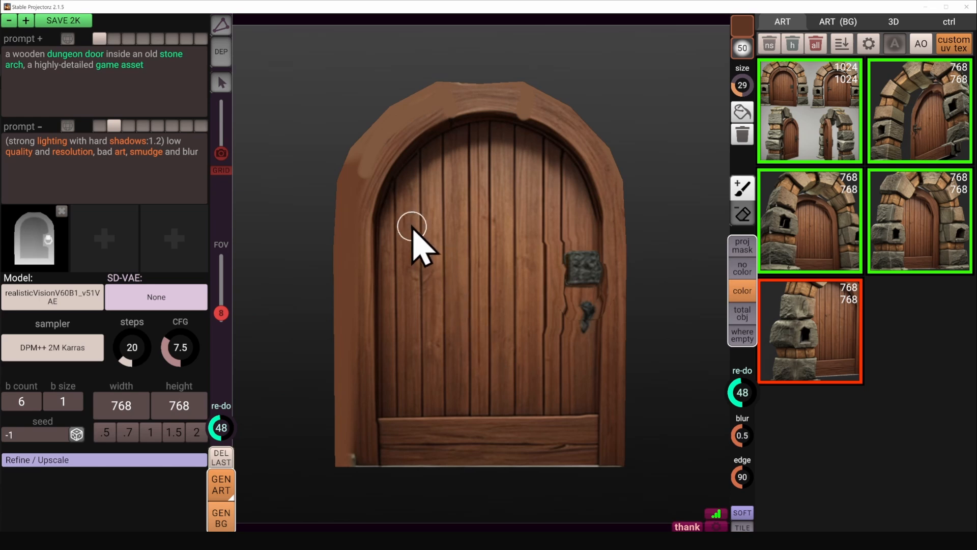
key("s")
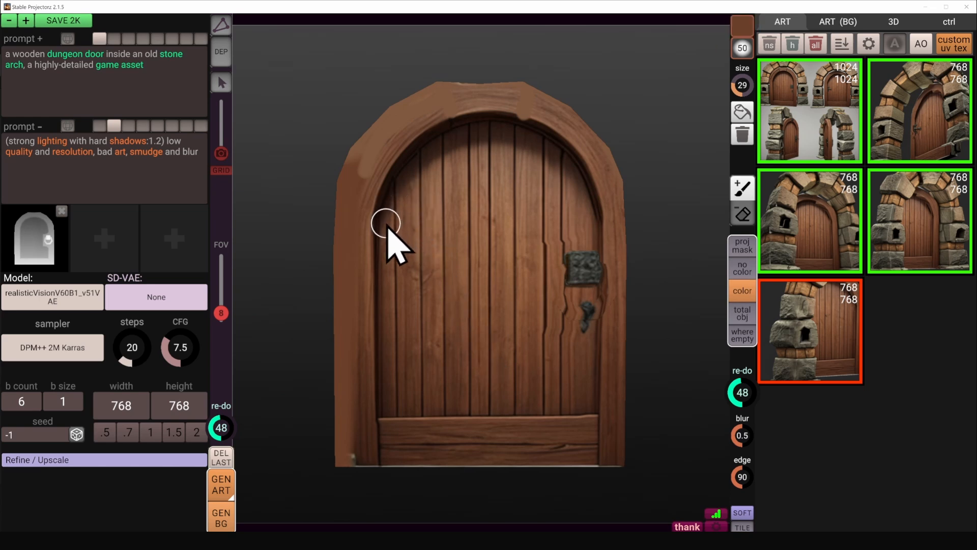
mouse_move(386, 223)
left_mouse_down()
mouse_move(399, 170)
mouse_move(448, 135)
mouse_move(529, 139)
mouse_move(585, 230)
mouse_move(582, 186)
mouse_move(477, 163)
left_mouse_up()
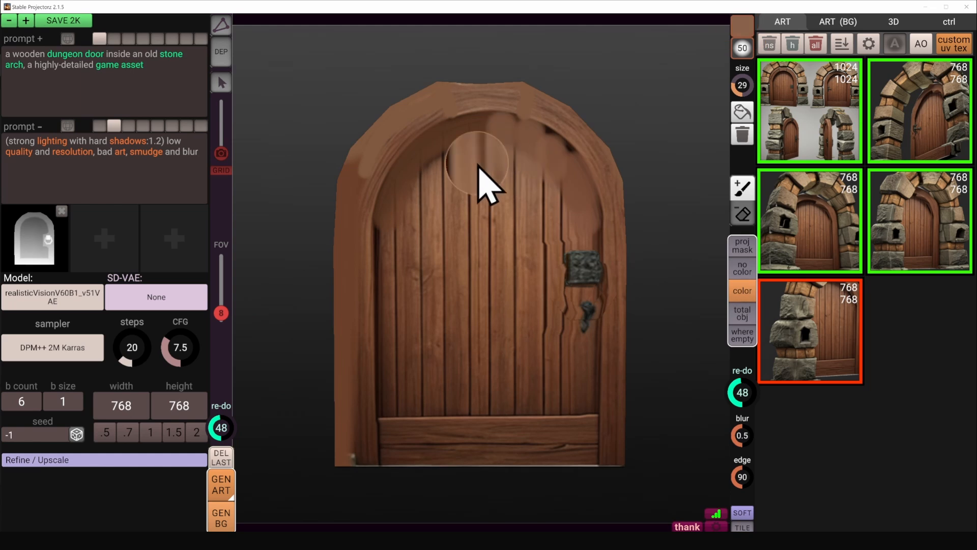
key("bracketleft")
key("bracketleft")
key("bracketleft")
left_click_drag(380, 227, 381, 399)
- Paint wood color over the upper arch shadows and the frame beside the handle on the door's reverse side
mouse_move(546, 133)
left_mouse_down("alt")
mouse_move(705, 176)
mouse_move(695, 176)
left_mouse_up("alt")
key("bracketright")
key("bracketright")
key("bracketright")
mouse_move(422, 179)
left_mouse_down()
mouse_move(460, 142)
mouse_move(430, 148)
mouse_move(534, 101)
mouse_move(517, 95)
left_mouse_up()
left_click_drag(355, 300, 343, 277)
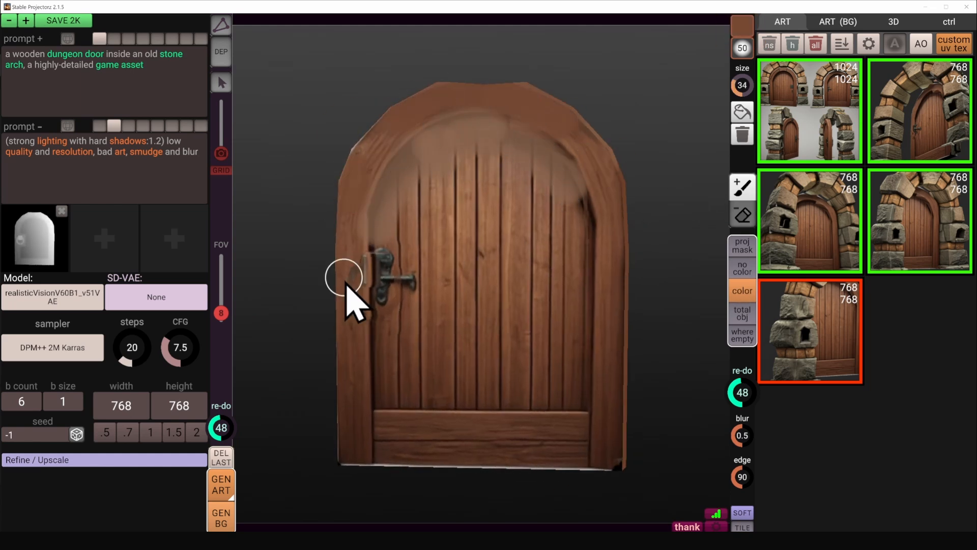
- Sample a dark color and paint it over the ring handle on the reverse side with brush size 27, guided by the wireframe
left_click_drag(561, 302, 535, 297, "alt")
scroll(401, 320, "up", 3)
key("s")
key("w")
key("bracketleft")
key("bracketleft")
key("bracketleft")
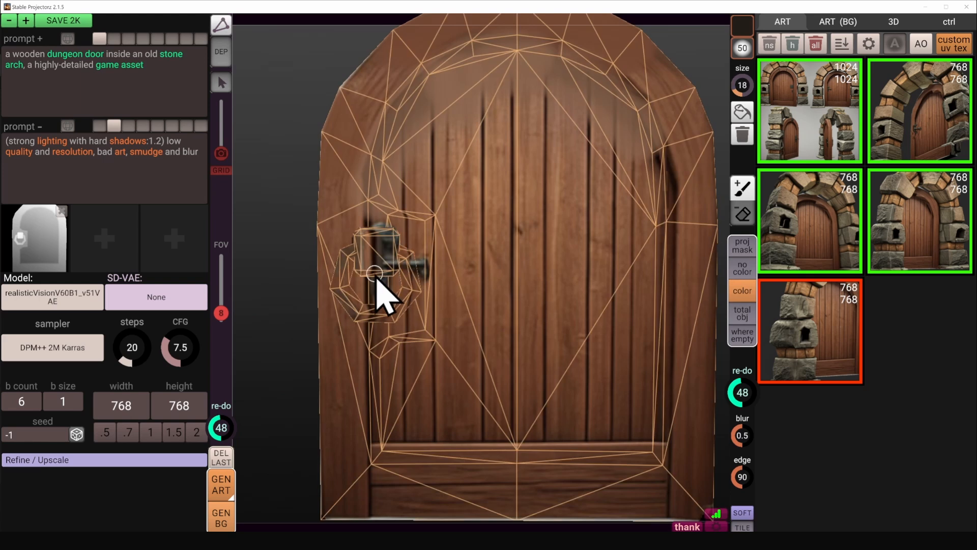
middle_click(374, 284)
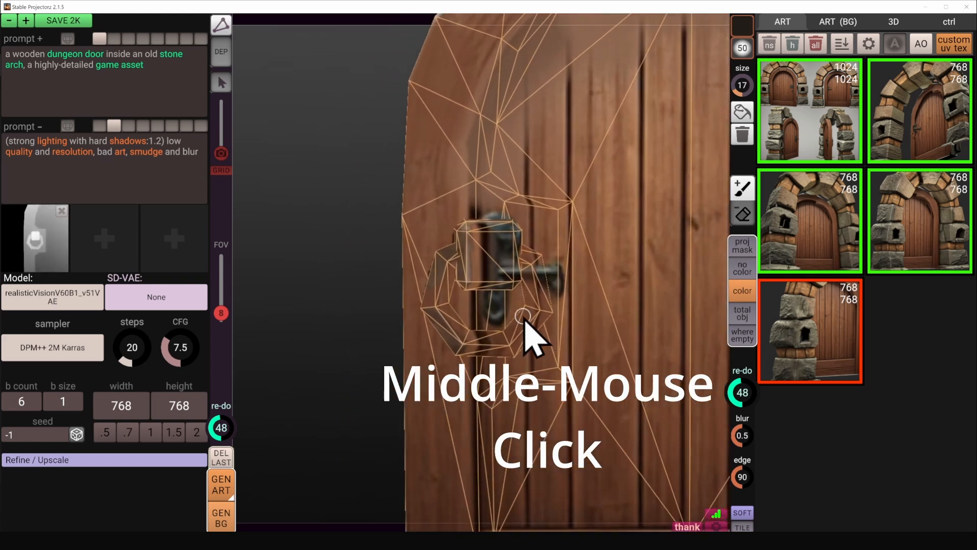
mouse_move(566, 321)
left_mouse_down("alt")
mouse_move(558, 252)
mouse_move(542, 306)
left_mouse_up("alt")
key("bracketright")
key("bracketright")
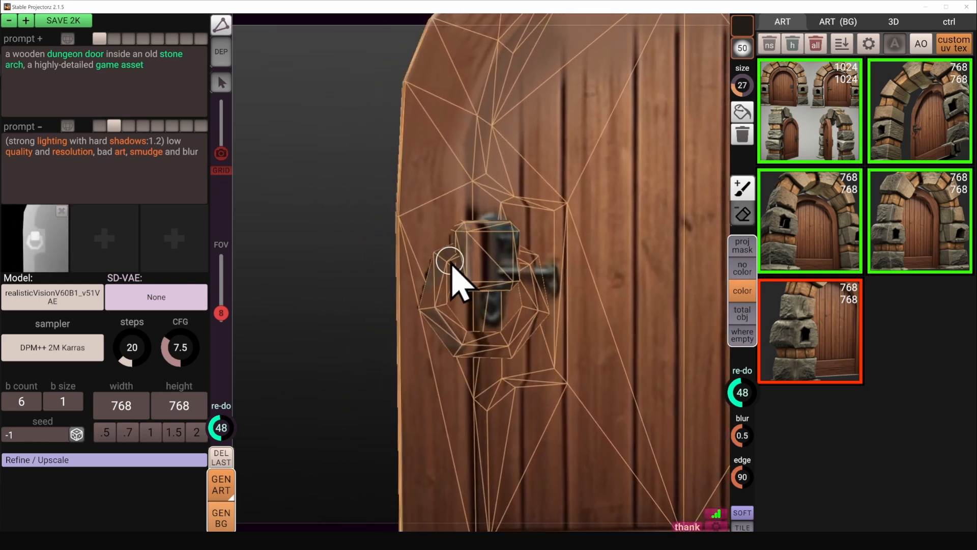
mouse_move(450, 260)
left_mouse_down()
mouse_move(532, 309)
mouse_move(447, 281)
mouse_move(731, 364)
left_mouse_up()
- Resample the brush color and touch up the ring handle area, finishing with a front view of the door
key("s")
mouse_move(513, 260)
left_mouse_down()
mouse_move(459, 349)
mouse_move(475, 360)
left_mouse_up()
right_click_drag(475, 359, 404, 348, "alt")
middle_click_drag(478, 343, 511, 312, "alt")
key("s")
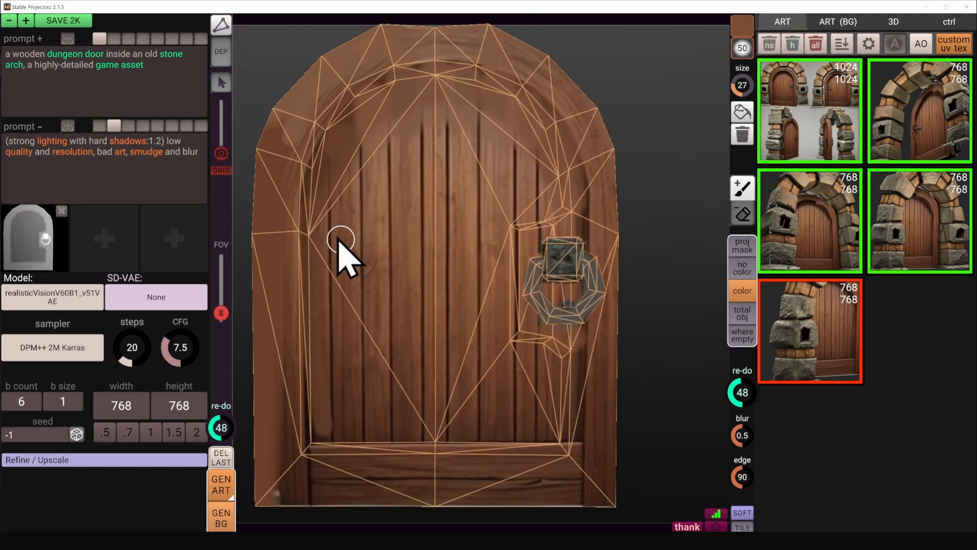
- Add a second camera and arrange the two views side by side to show the door's front and back
mouse_move(227, 158)
left_mouse_down()
mouse_move(223, 139)
mouse_move(226, 148)
left_mouse_up()
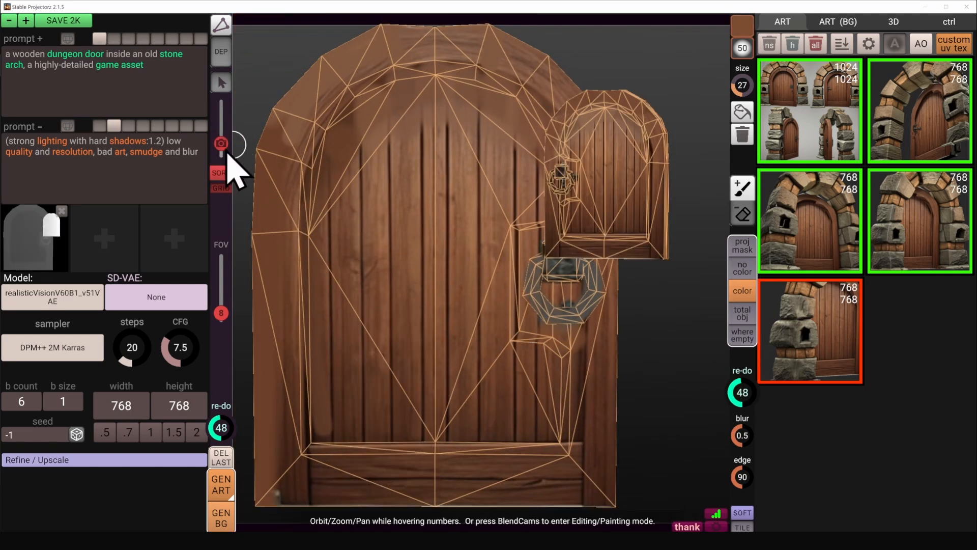
right_click_drag(516, 306, 463, 320, "alt")
middle_click_drag(462, 320, 366, 264, "alt")
right_click_drag(467, 280, 594, 238, "alt")
middle_click_drag(593, 238, 582, 267, "alt")
left_click_drag(582, 267, 561, 265, "alt")
right_click_drag(386, 265, 438, 241, "alt")
right_click_drag(565, 260, 570, 266, "alt")
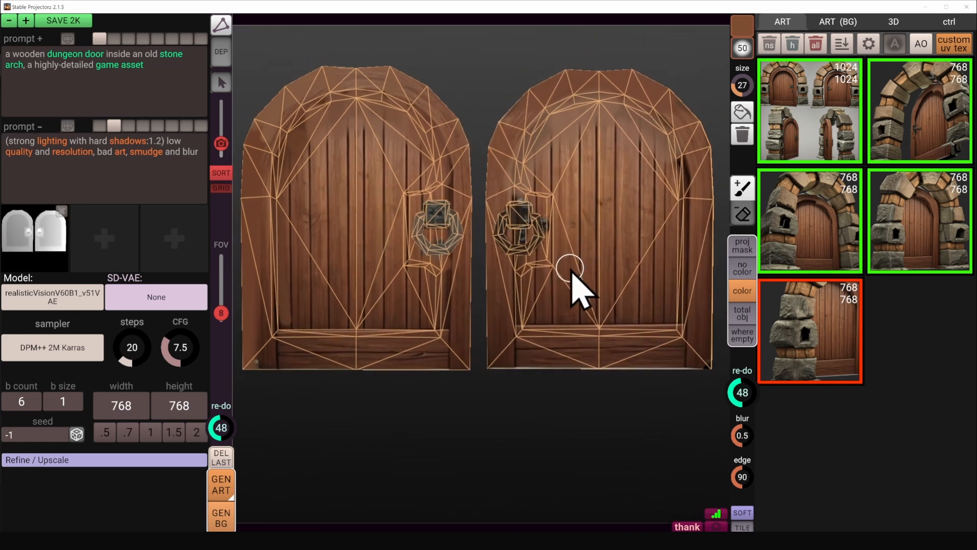
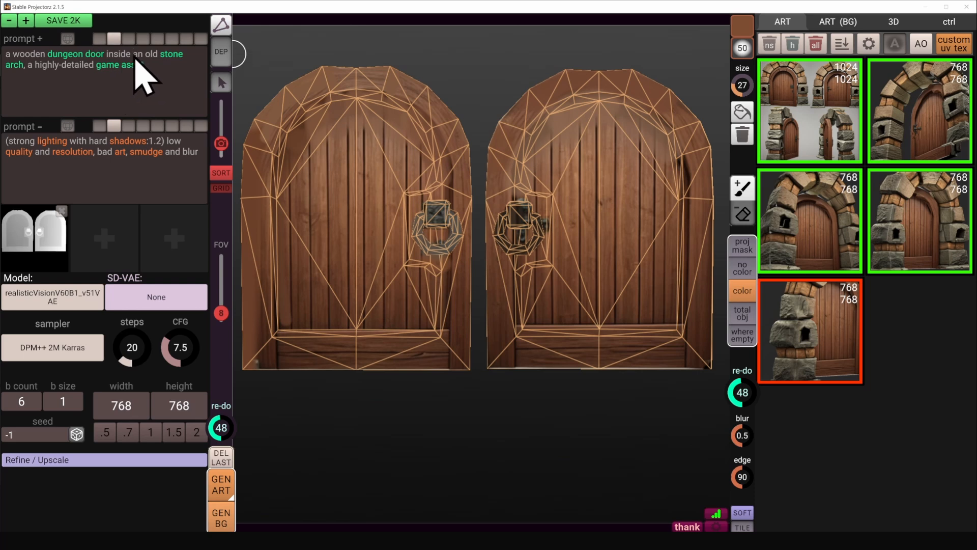
- Shorten the positive prompt to "a wooden dungeon door inside, a highly-detailed game asset" and set re-do to 60
left_click_drag(166, 56, 28, 69)
key("BackSpace")
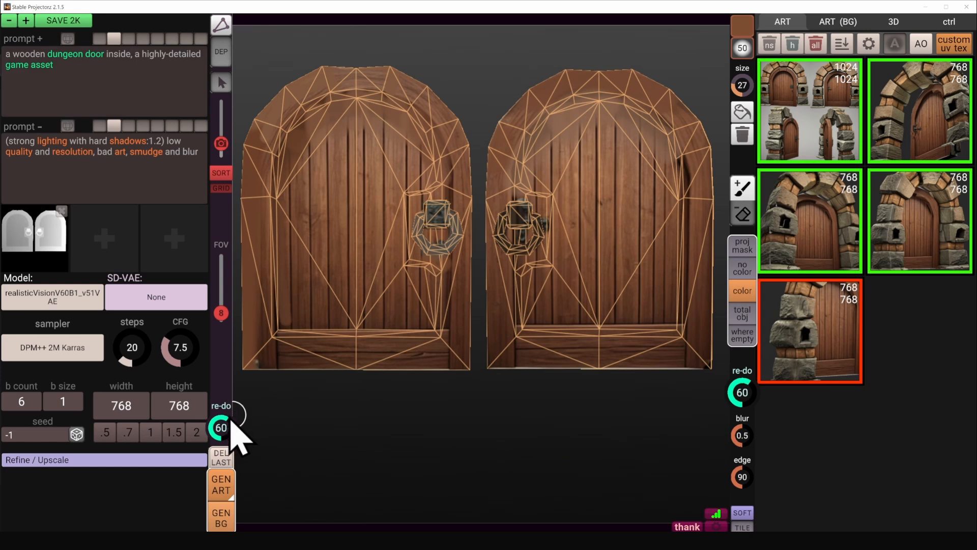
- Angle and enlarge both door views so their side edges show, and generate new art from the two cameras
left_click_drag(305, 296, 375, 340, "alt")
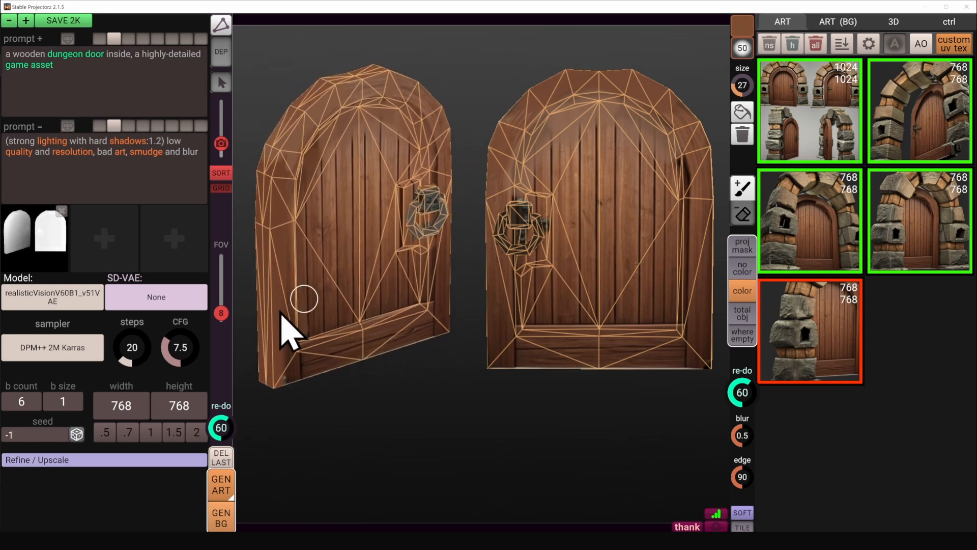
left_click_drag(581, 254, 654, 290, "alt")
scroll(654, 290, "up", 2)
scroll(375, 292, "up", 2)
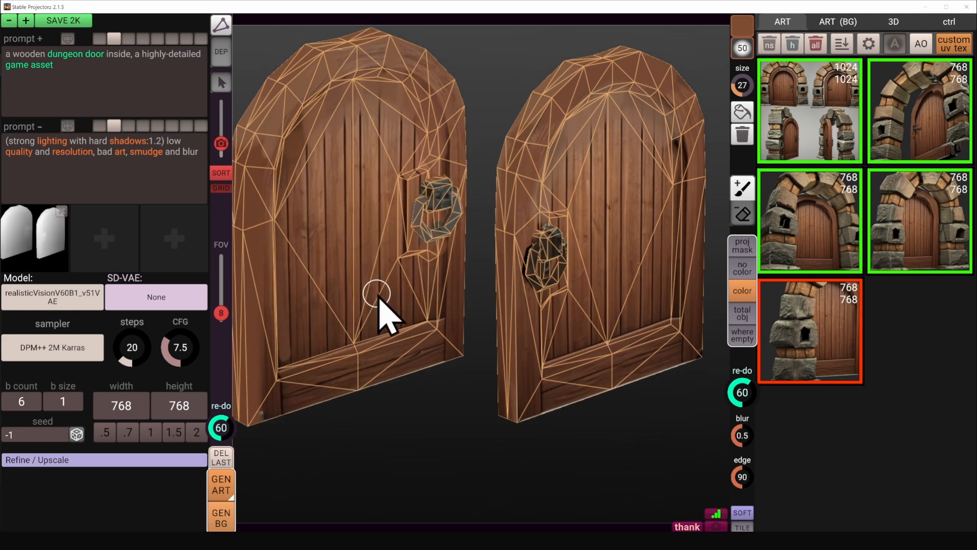
middle_click_drag(375, 293, 389, 315)
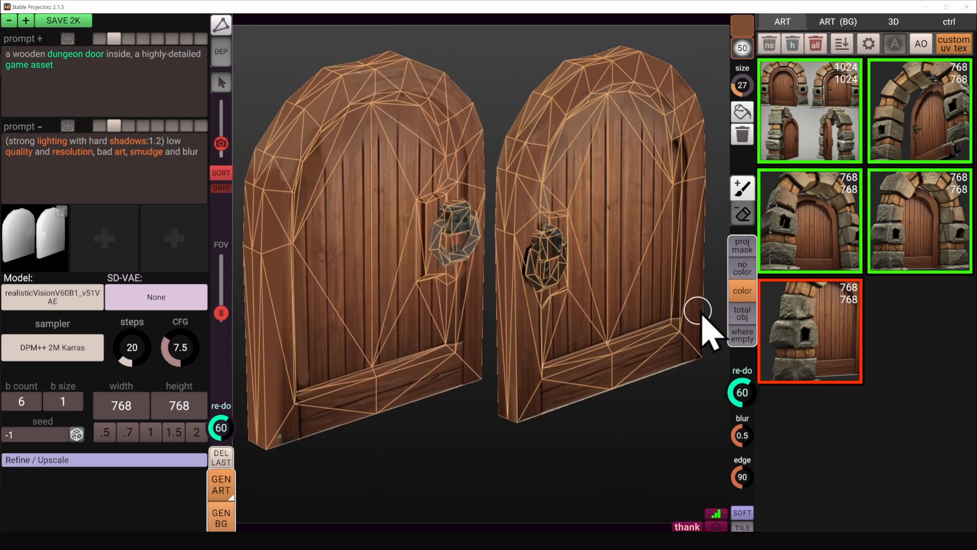
left_click(227, 489)
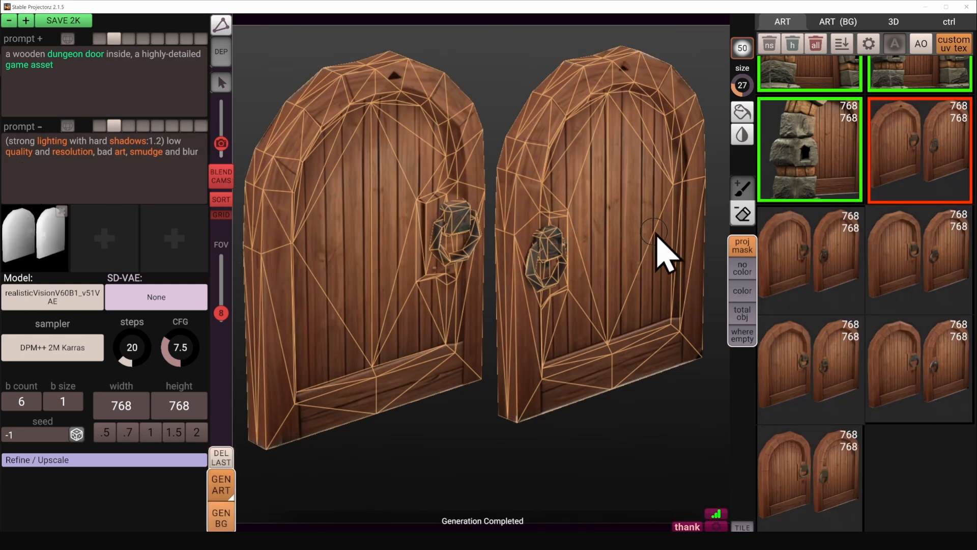
- Hide the wireframe and choose the generated door variant with matching round-plate ring handles on both sides
left_click(224, 29)
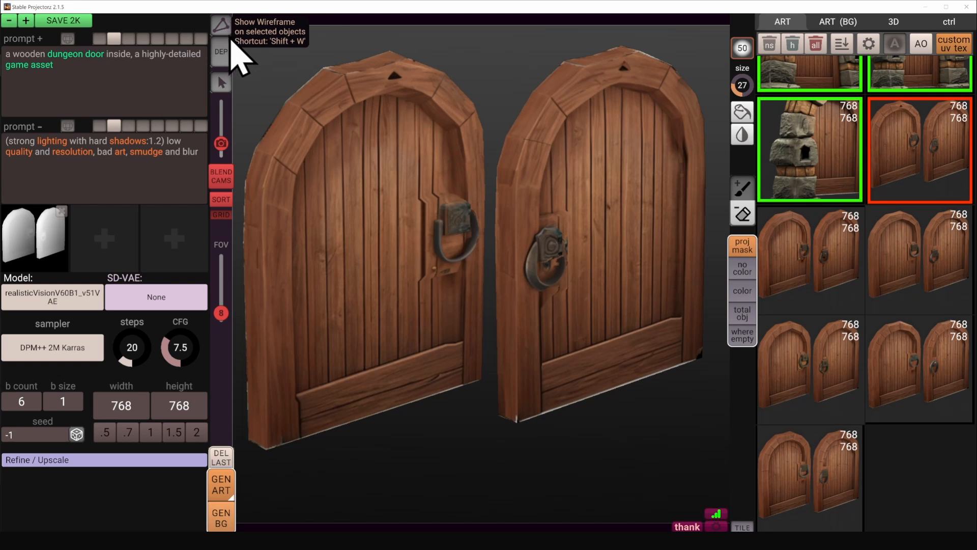
mouse_move(410, 262)
left_mouse_down("alt")
mouse_move(382, 260)
mouse_move(397, 261)
left_mouse_up("alt")
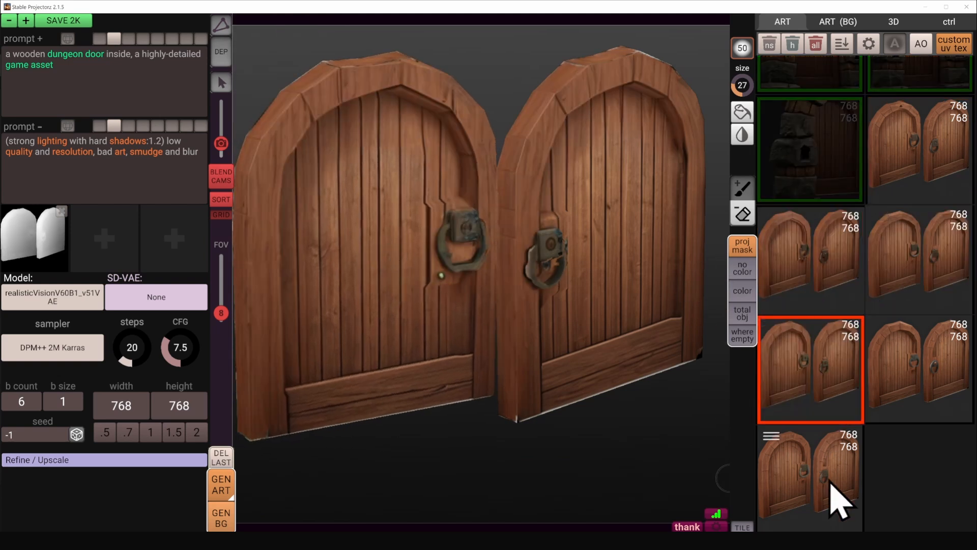
mouse_move(789, 371)
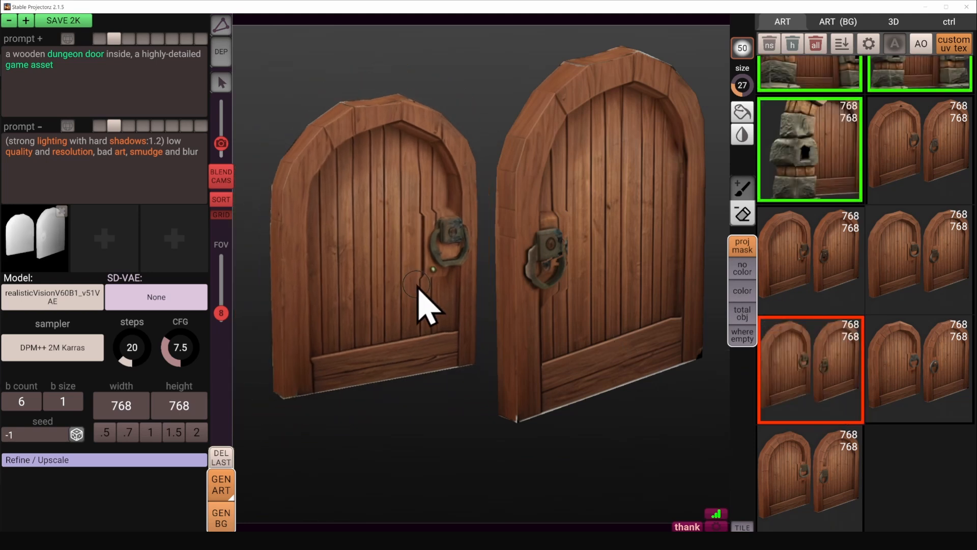
- Rotate one door view to inspect the handles on the front and back, and return to a single camera
left_click_drag(362, 265, 325, 255, "alt")
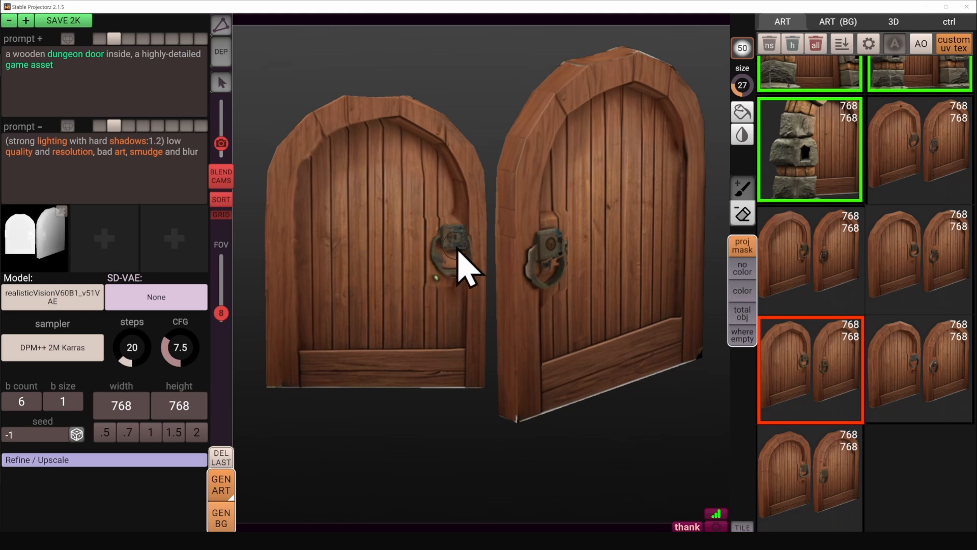
left_click_drag(351, 289, 789, 287, "alt")
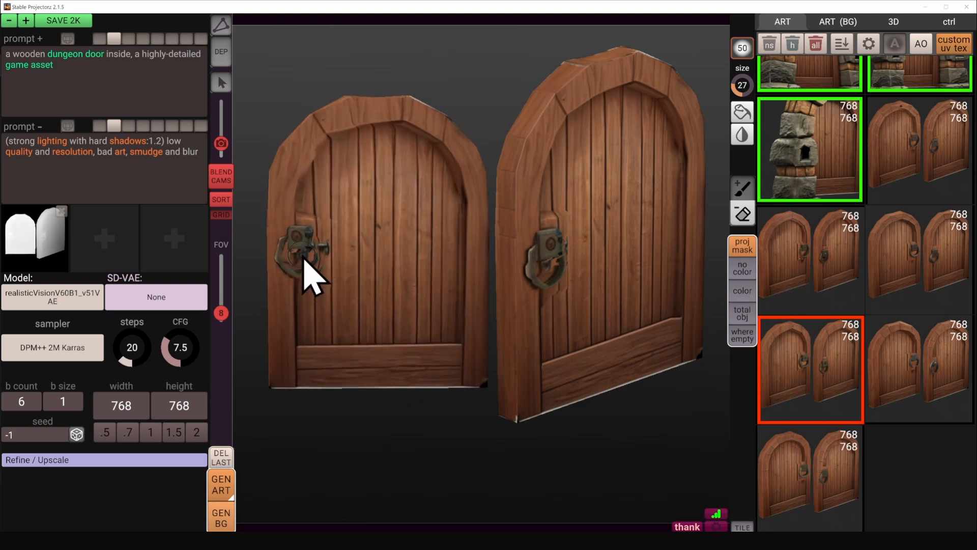
left_click(229, 181)
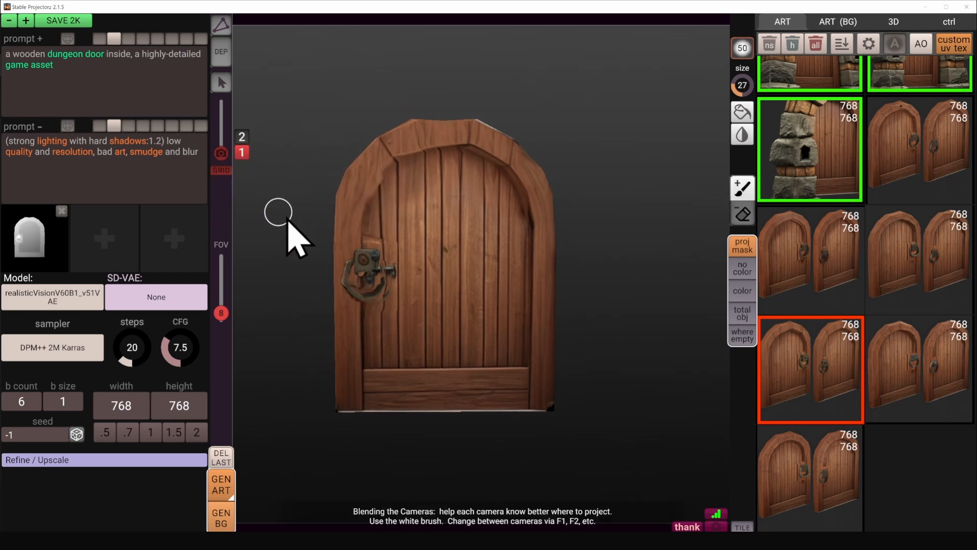
- Enlarge the brush to 45, switch to no-color inpainting and clear the old mask from the door
mouse_move(335, 307)
left_mouse_down("alt")
mouse_move(341, 285)
mouse_move(386, 283)
left_mouse_up("alt")
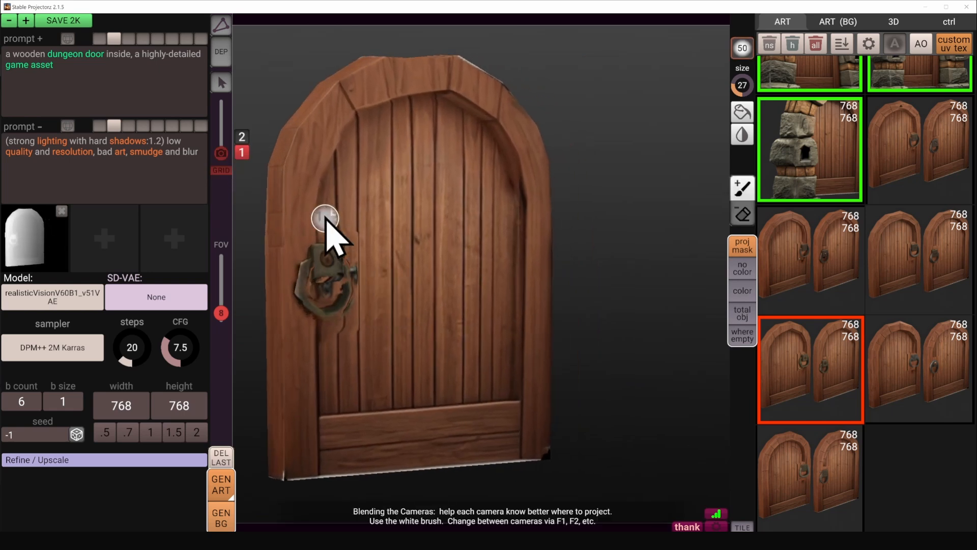
key("bracketright")
left_click_drag(279, 239, 382, 299, "alt")
middle_click_drag(432, 187, 475, 187, "alt")
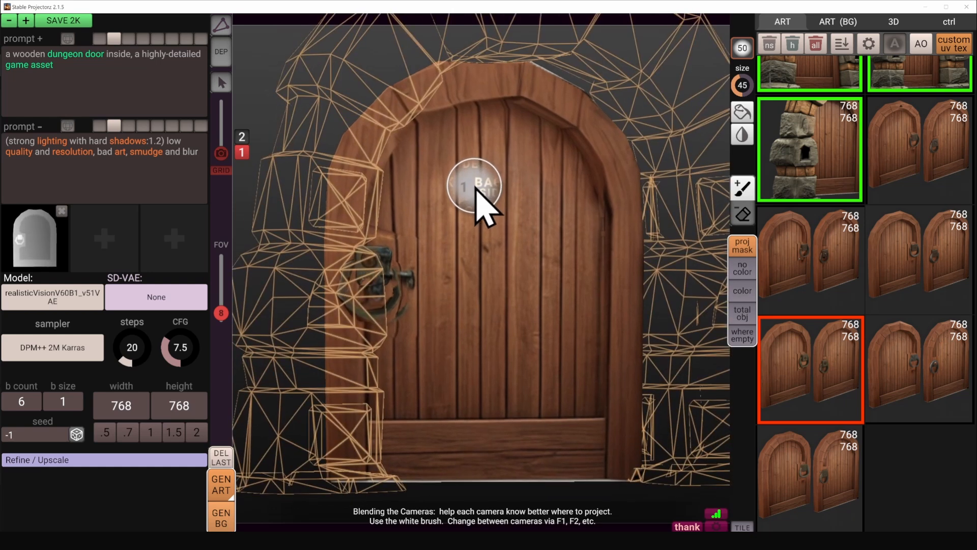
left_click(742, 268)
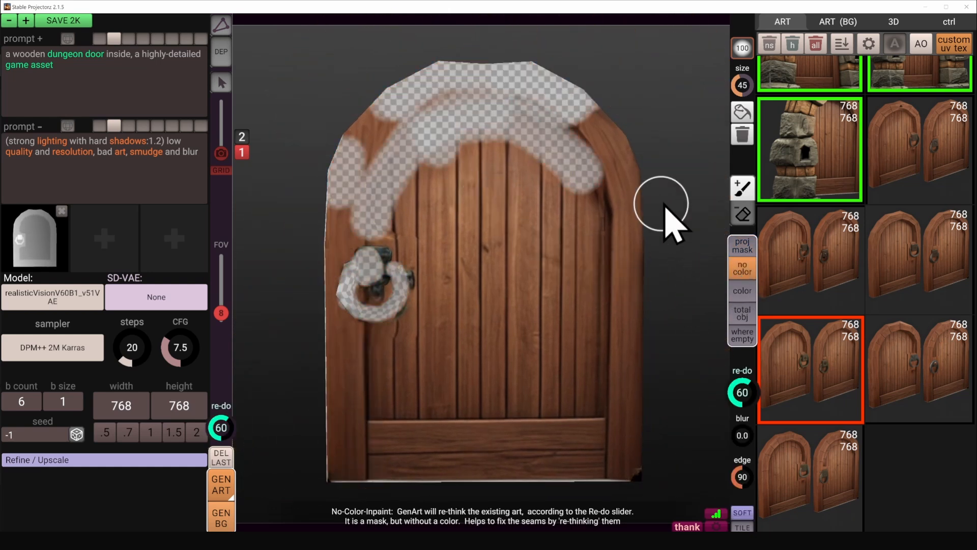
left_click(742, 134)
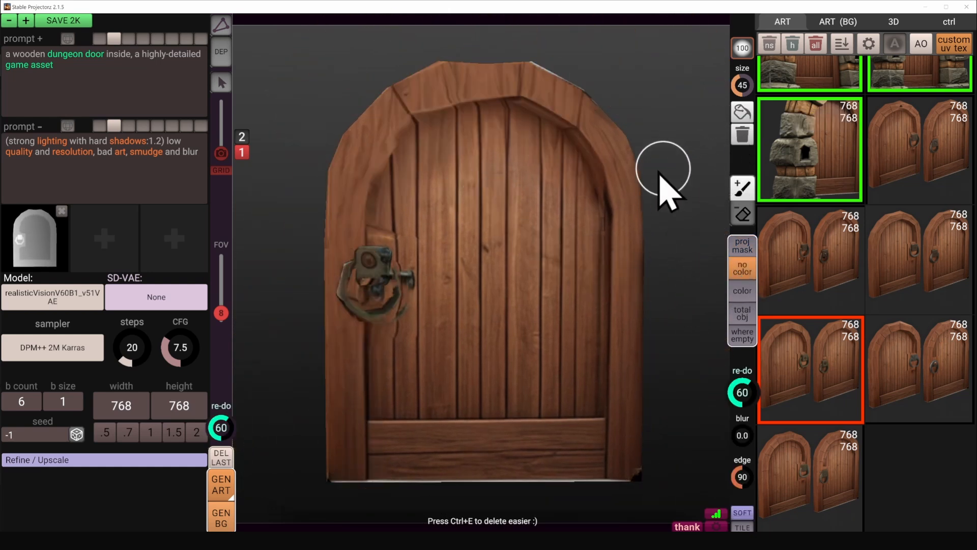
- Mask the handle, change the prompt to "a wooden dungeon door with a (ring-door-handle:1.1), a highly-detailed game asset", set re-do to 70, and generate art
mouse_move(361, 307)
left_mouse_down()
mouse_move(382, 283)
mouse_move(367, 271)
mouse_move(371, 299)
left_mouse_up()
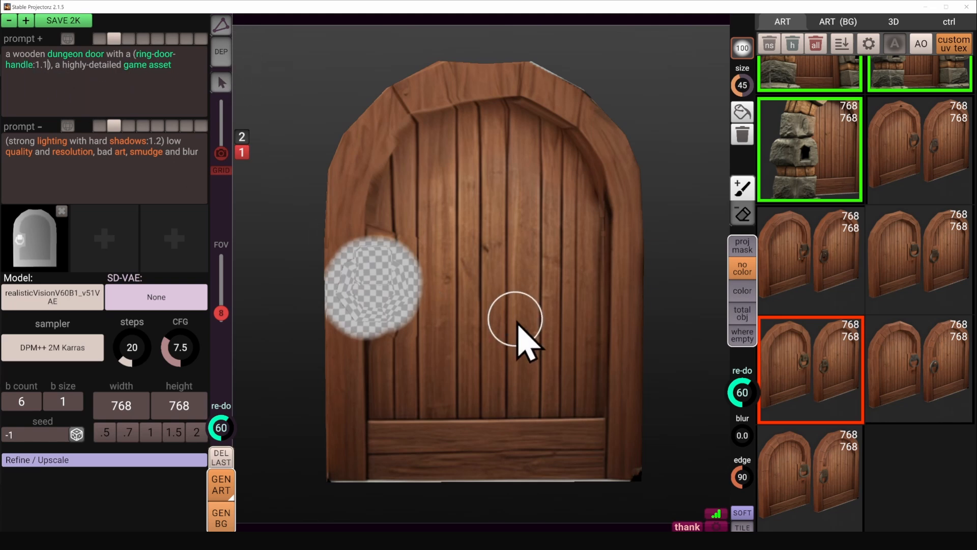
scroll(519, 343, "up", 2)
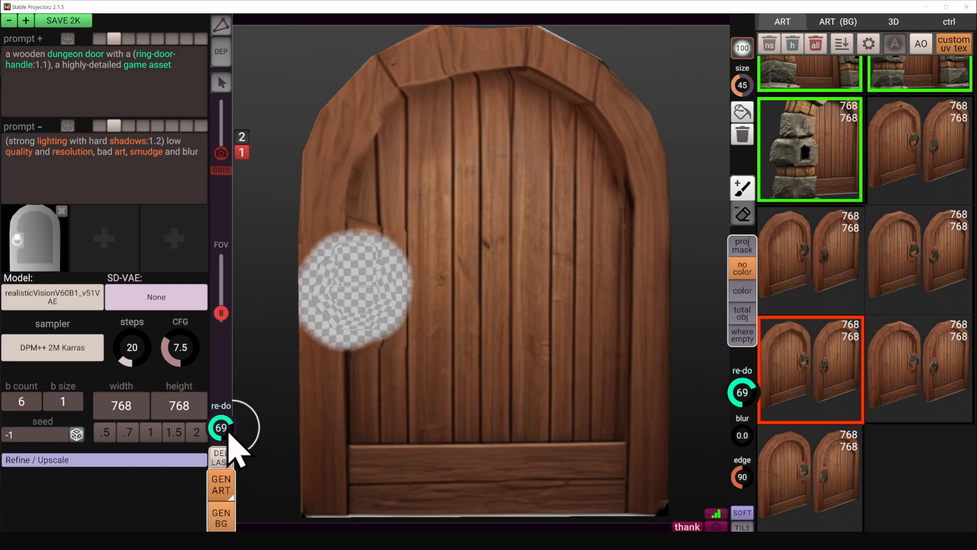
left_click(227, 486)
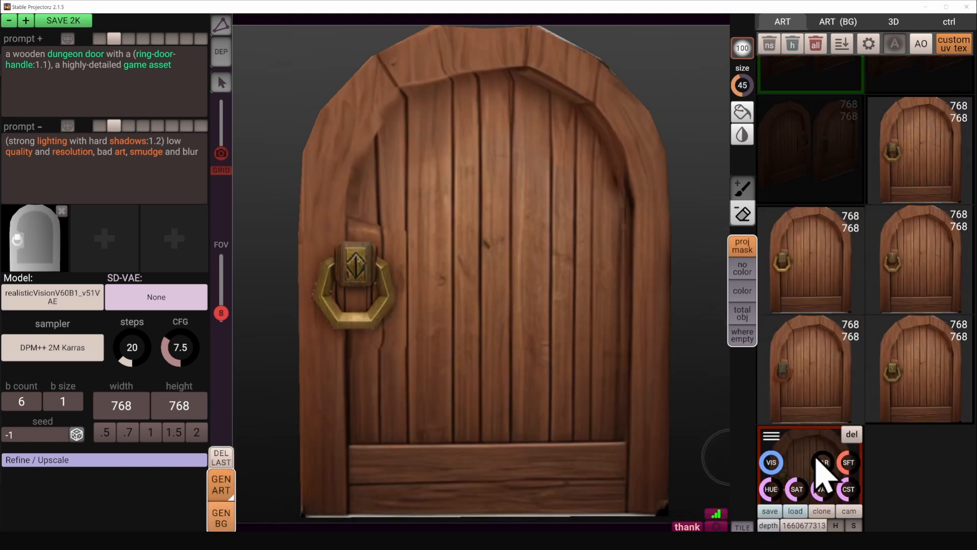
left_click(824, 475)
- On the door's opposite side, mask the ring handle and the inner frame edge along the arch and down one side, and generate art
right_click_drag(410, 351, 585, 389)
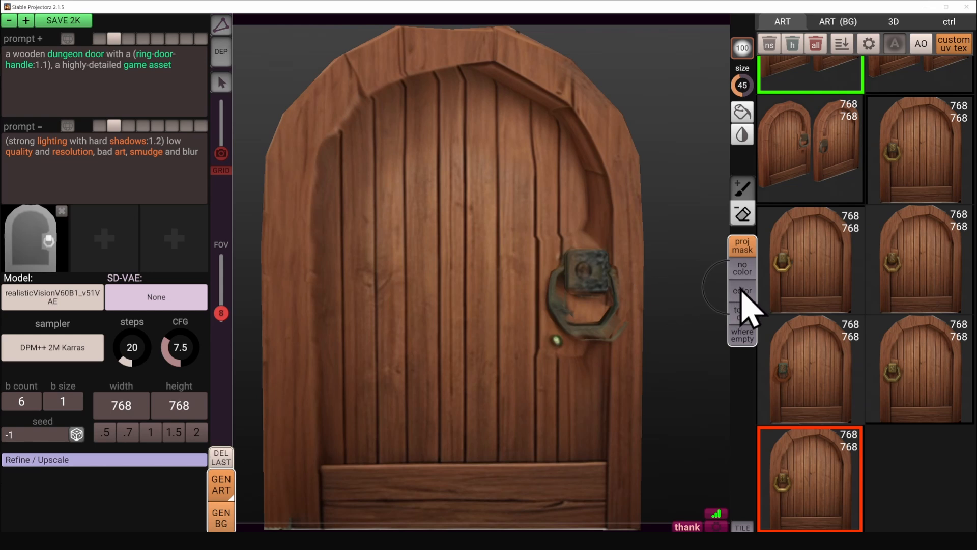
left_click(743, 268)
mouse_move(610, 312)
left_mouse_down()
mouse_move(589, 314)
mouse_move(613, 306)
left_mouse_up()
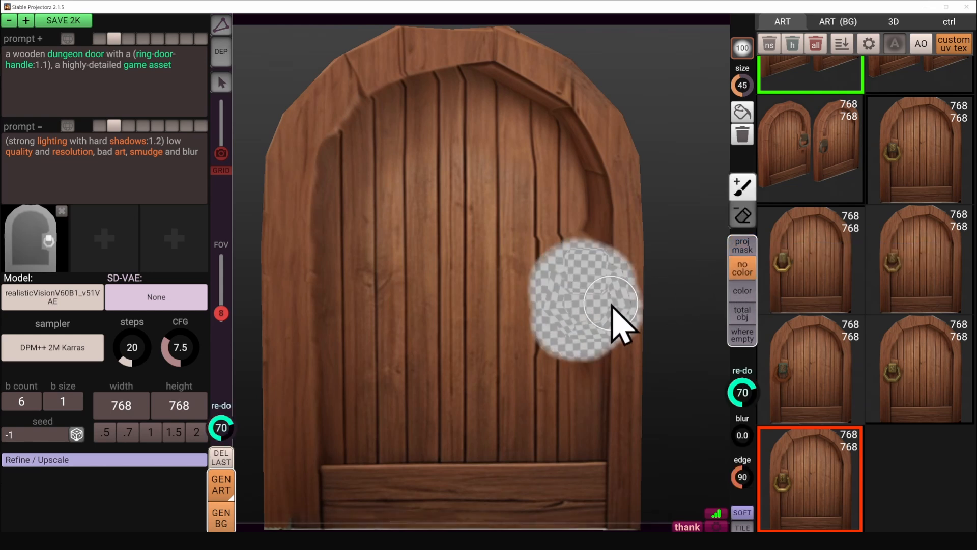
mouse_move(506, 74)
left_mouse_down()
mouse_move(384, 121)
mouse_move(323, 184)
mouse_move(318, 426)
left_mouse_up()
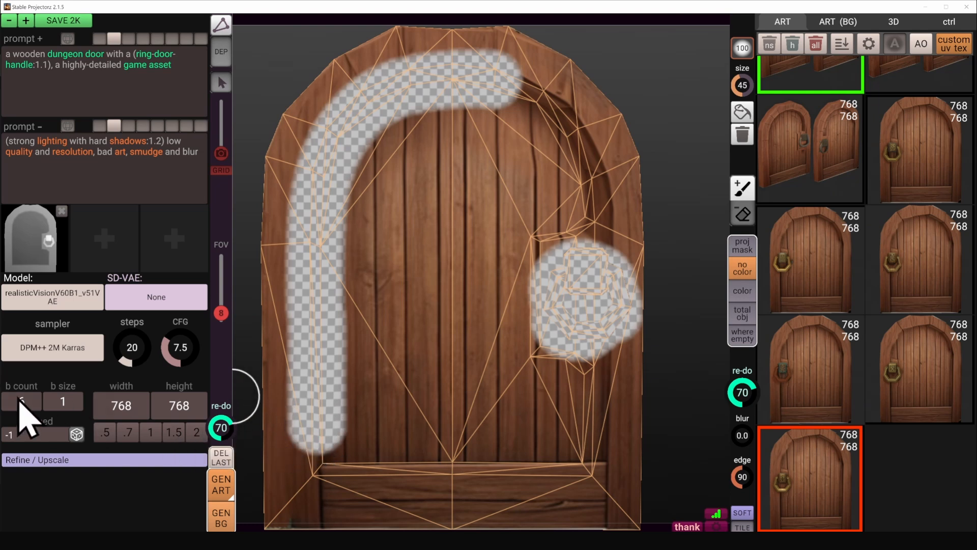
left_click(221, 484)
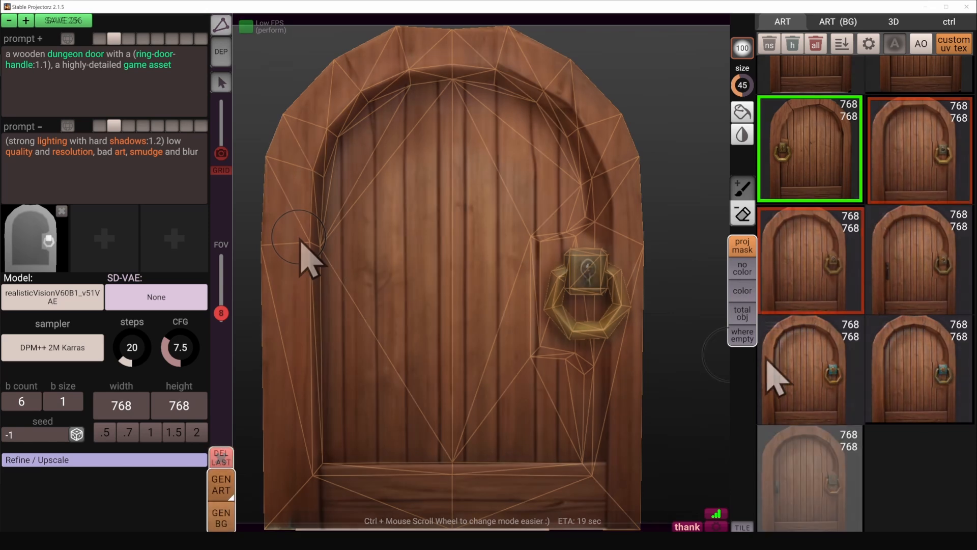
- Choose the second generated variant and touch up its projection mask along the arched frame edge and around the ring handle
right_click(793, 249)
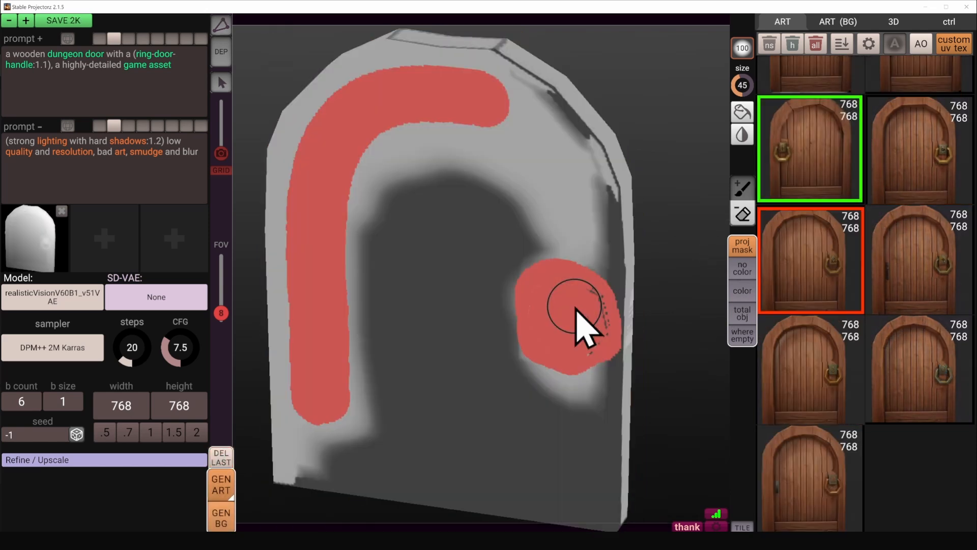
right_click_drag(576, 306, 604, 288)
mouse_move(815, 260)
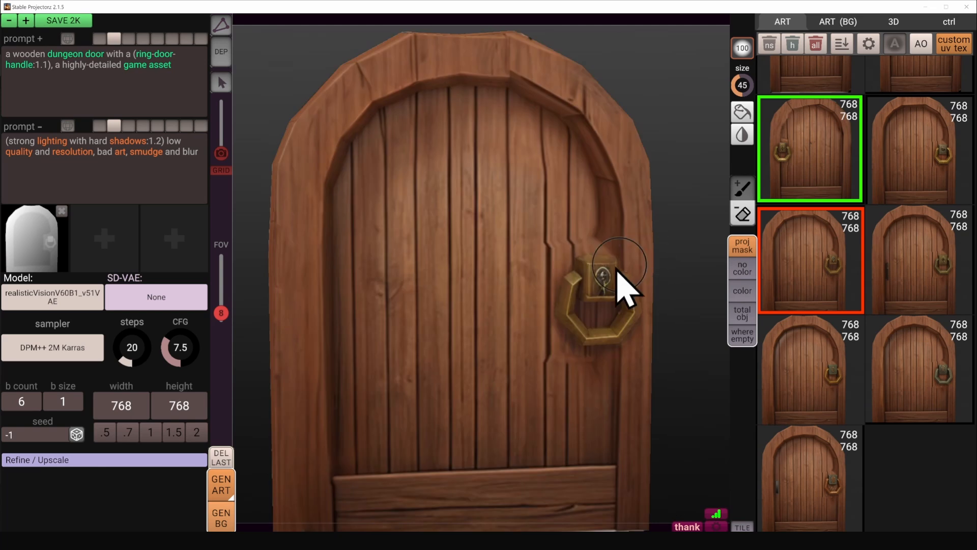
left_click_drag(559, 105, 611, 140)
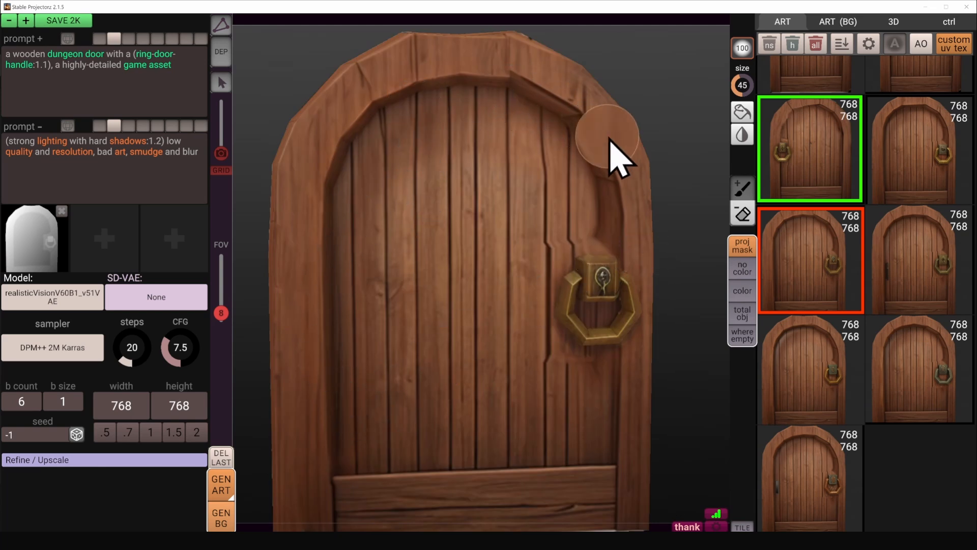
middle_click_drag(610, 140, 598, 150)
left_click_drag(548, 143, 515, 105)
middle_click_drag(639, 339, 626, 375)
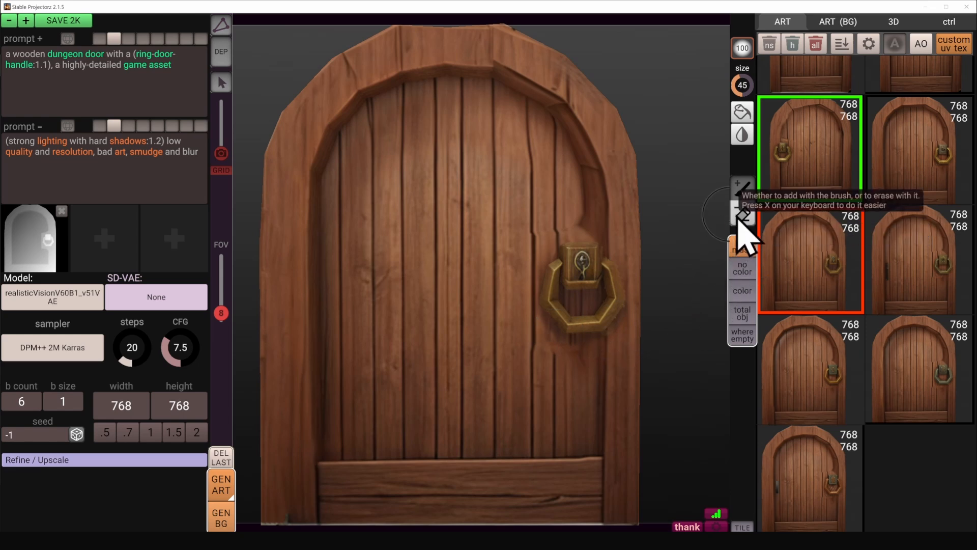
scroll(587, 350, "up", 5)
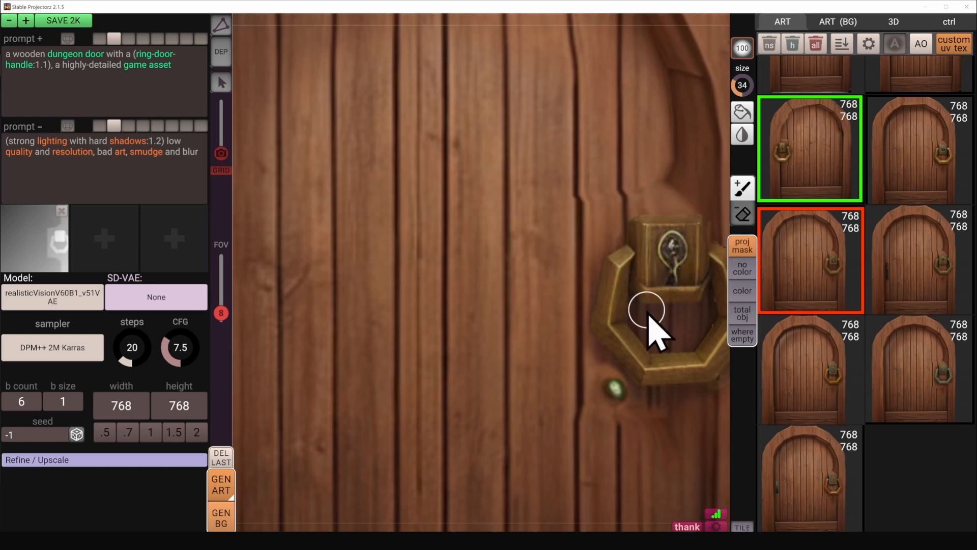
key("4")
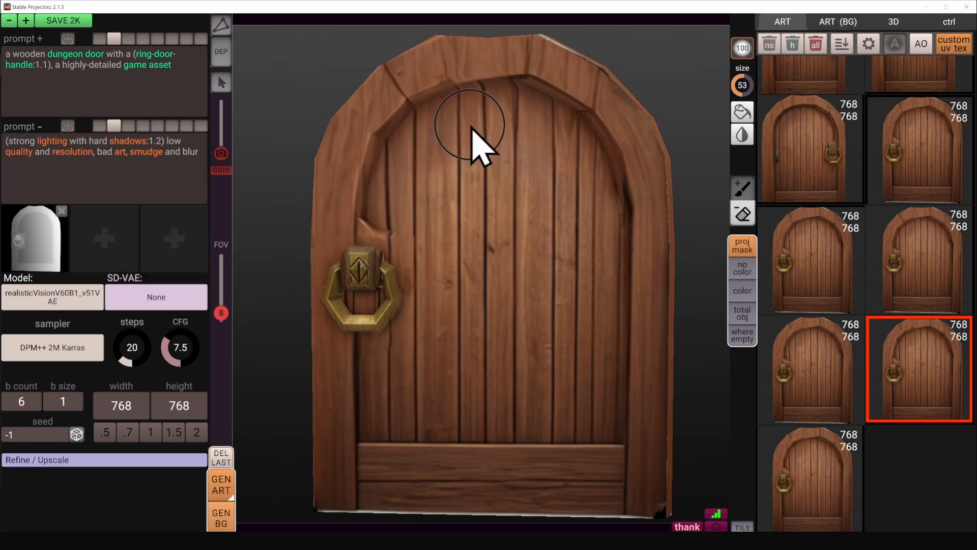
- Compare the variants generated for the door's other side, toggling them against the previous texture, and choose the second one
left_click(800, 374)
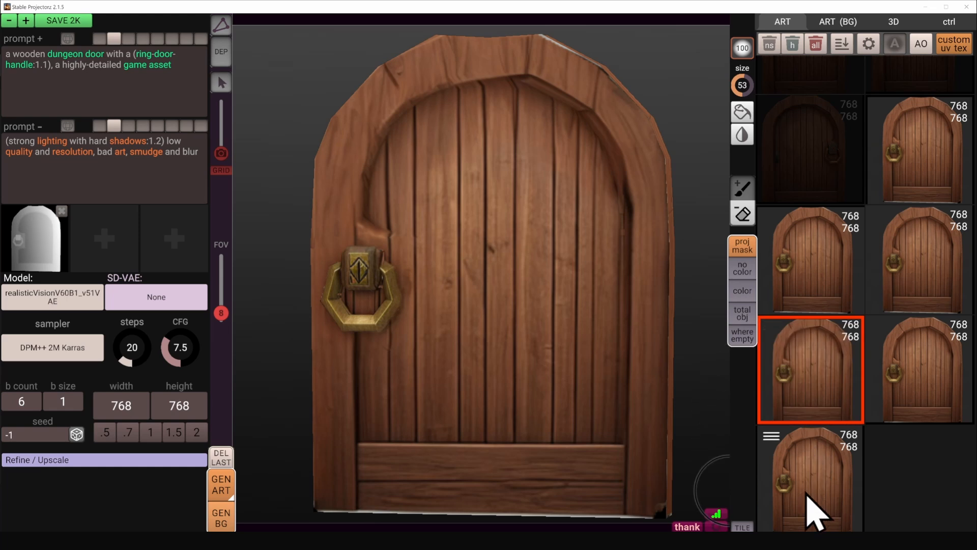
mouse_move(924, 155)
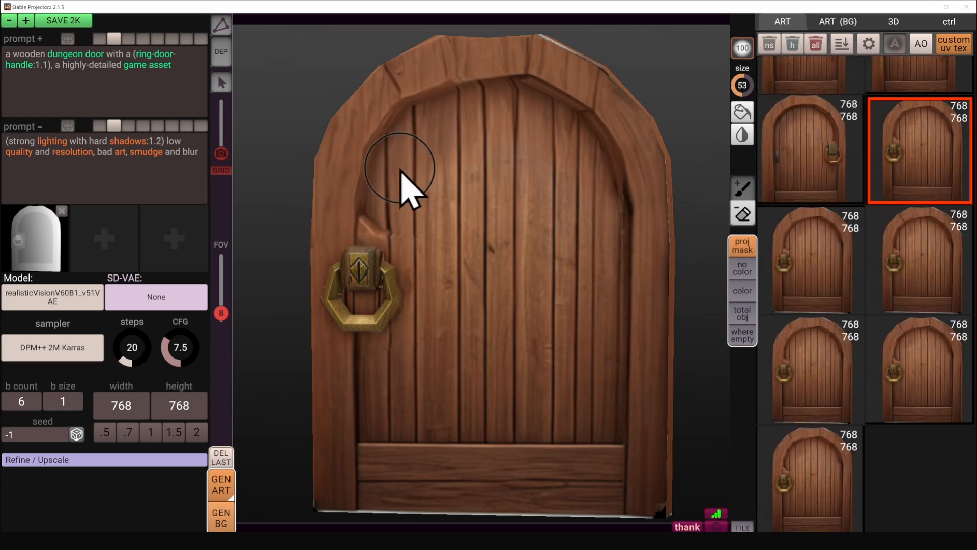
key("h")
key("h")
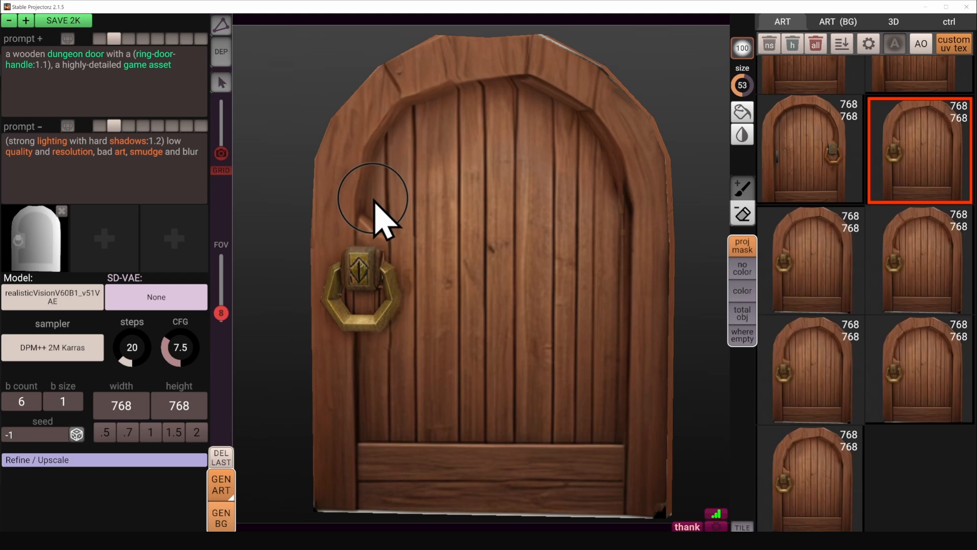
mouse_move(873, 239)
left_click(883, 257)
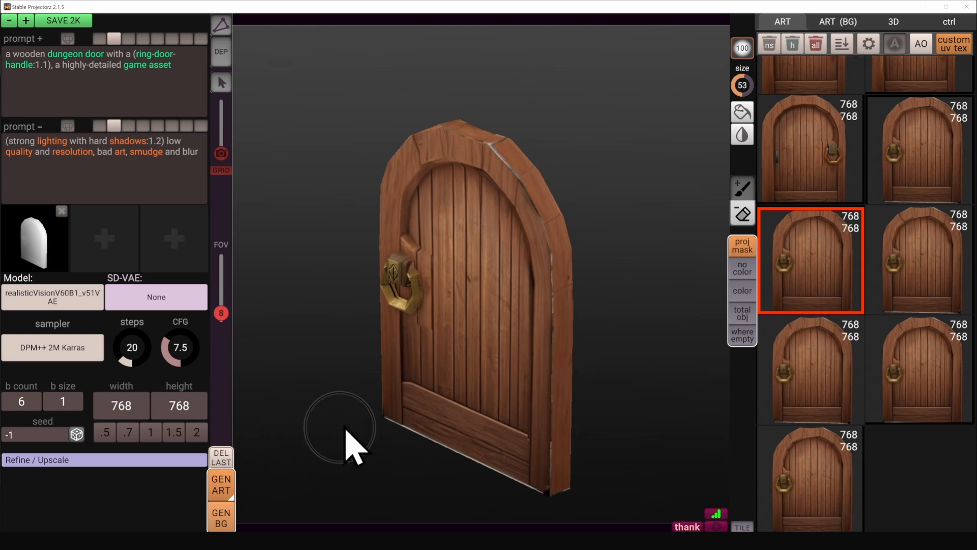
- Delete all unselected art variants and select all objects to show the door together with the stone arch
scroll(815, 285, "up", 3)
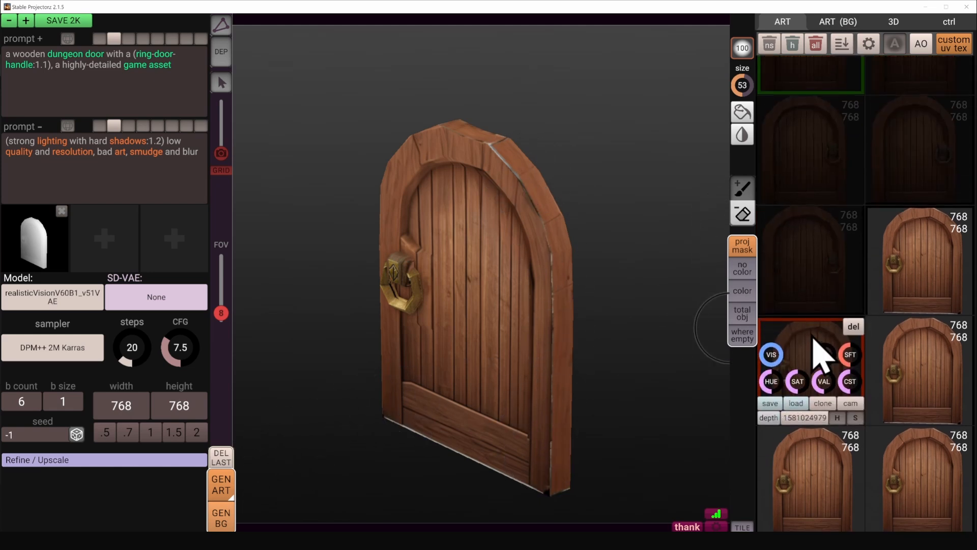
left_click(769, 45)
left_click(606, 251)
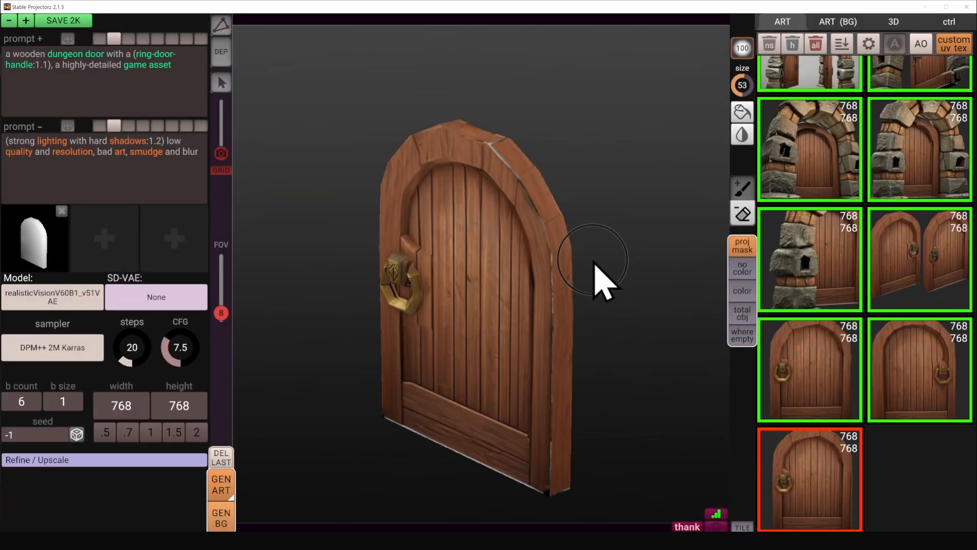
key("ctrl+a")
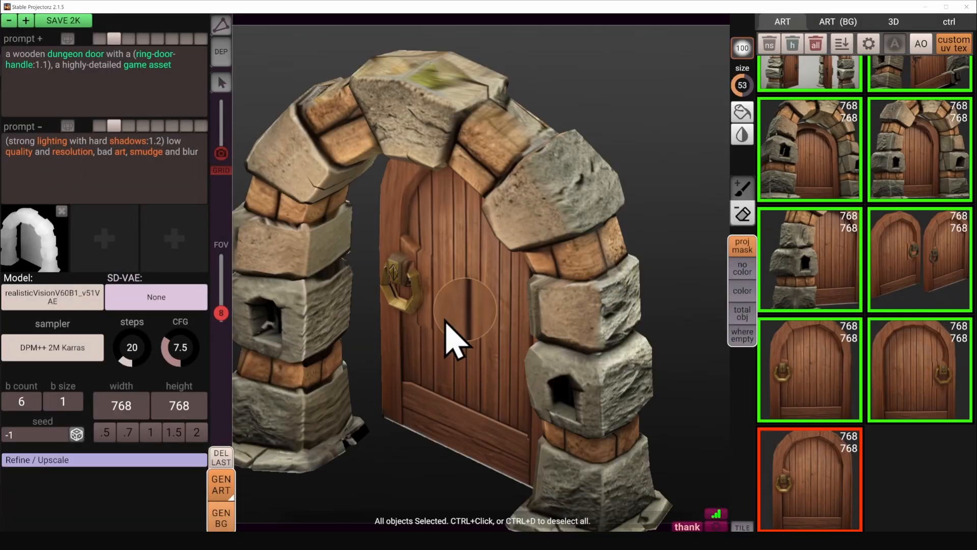
- Frame the whole door and arch from a slight angle, switch to total-object inpainting with re-do 43, and generate art
middle_click_drag(446, 320, 789, 305)
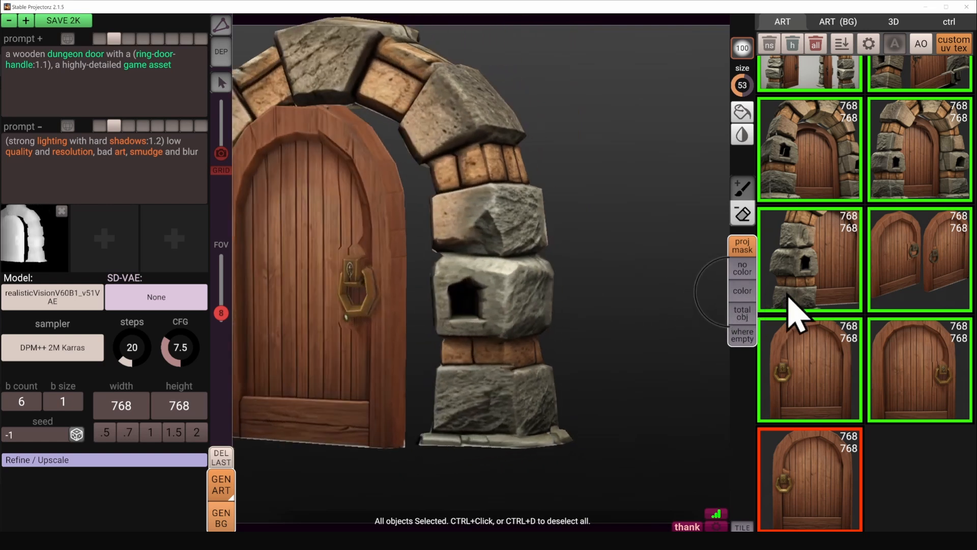
mouse_move(331, 301)
middle_mouse_down()
mouse_move(396, 306)
mouse_move(388, 349)
middle_mouse_up()
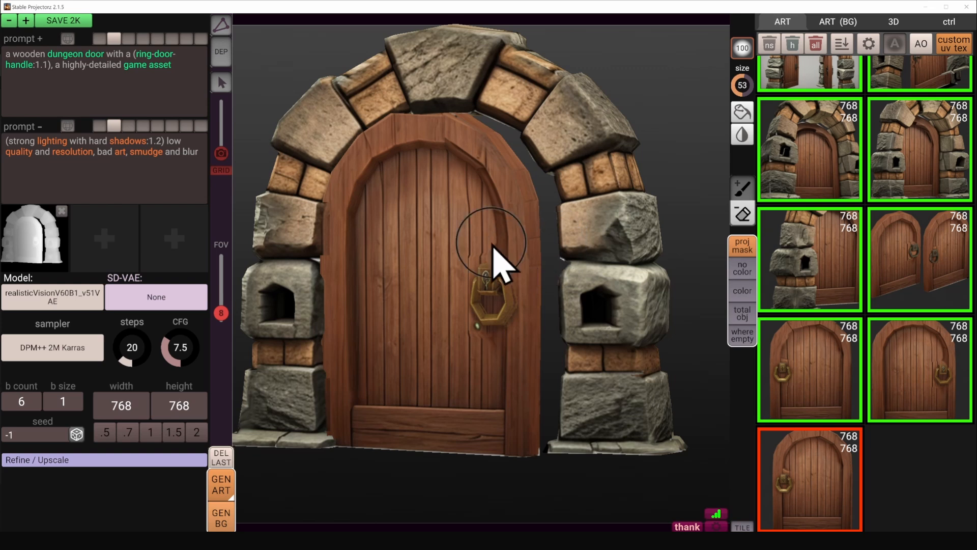
middle_click_drag(494, 247, 535, 286)
left_click(748, 319)
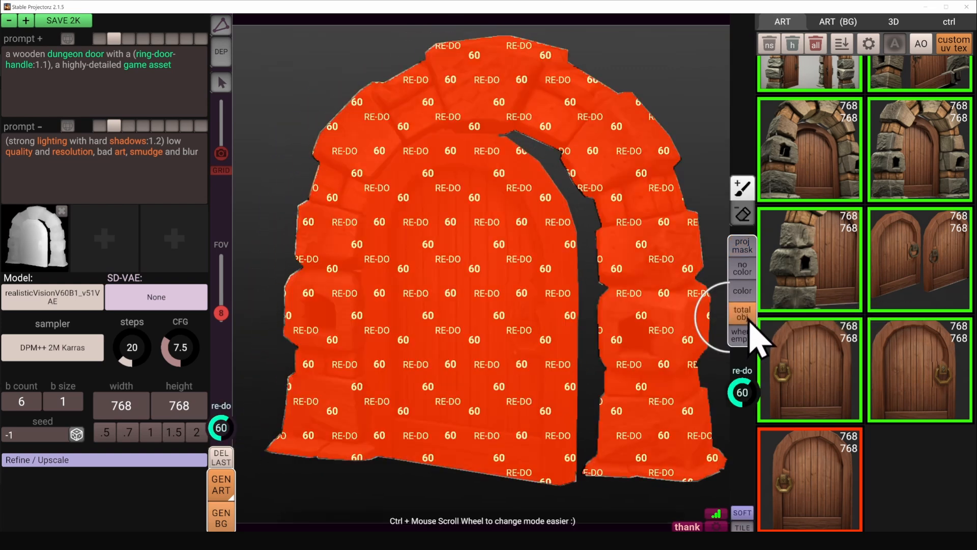
middle_click_drag(648, 301, 626, 308)
scroll(592, 310, "up", 1)
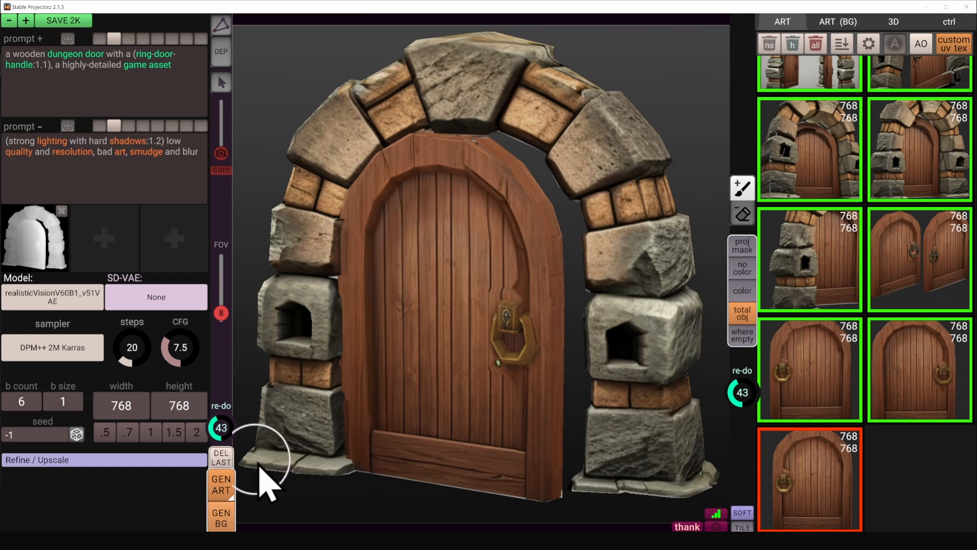
middle_click_drag(485, 461, 491, 462)
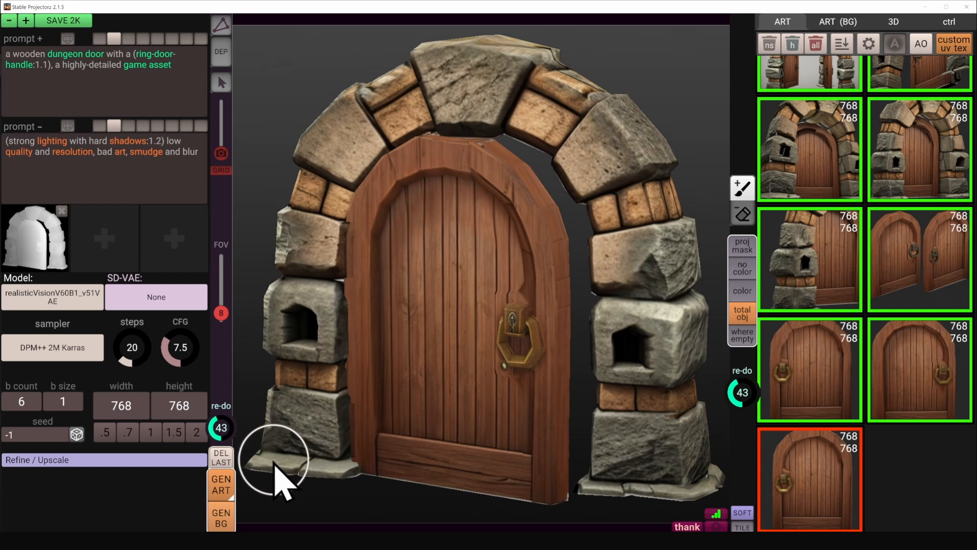
left_click(231, 484)
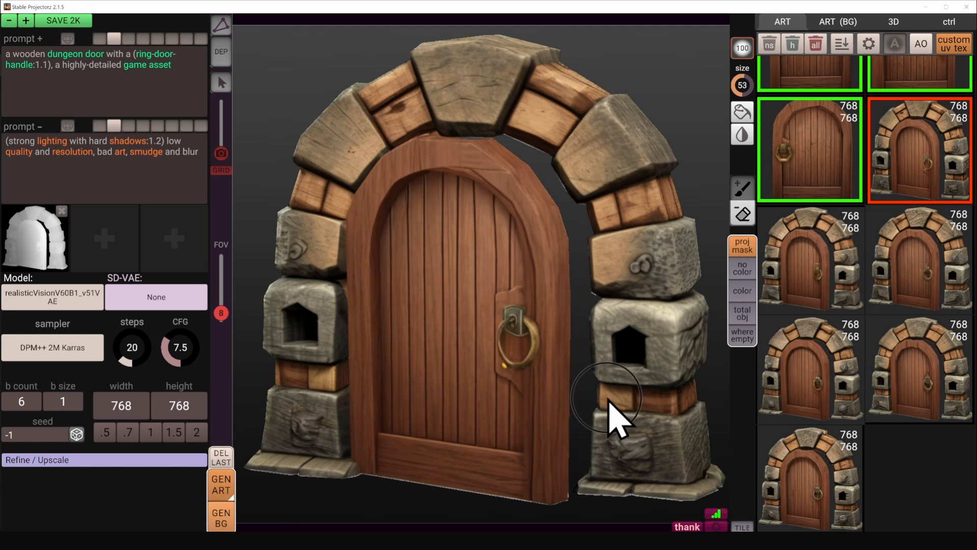
- Compare the generated full-model variants with the previous texture and choose the second variant
key("h")
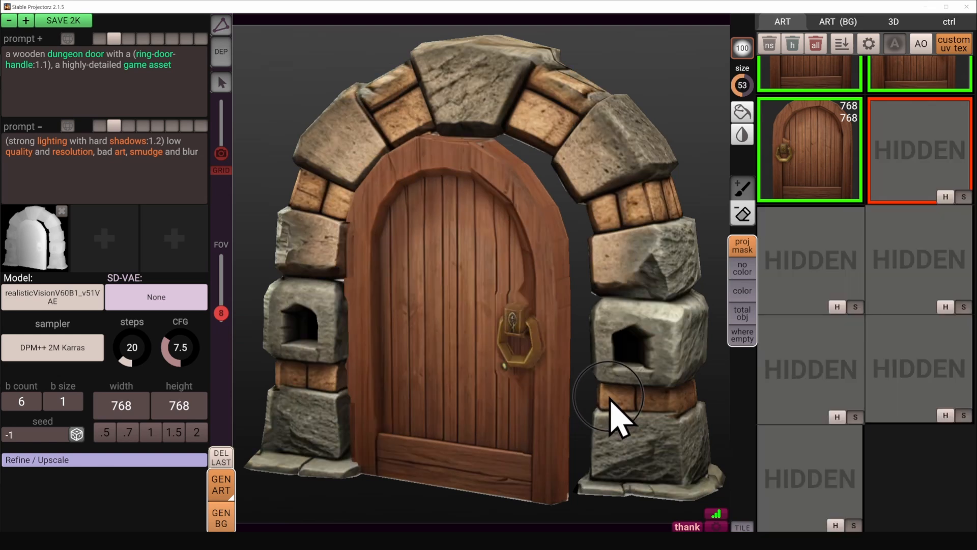
key("h")
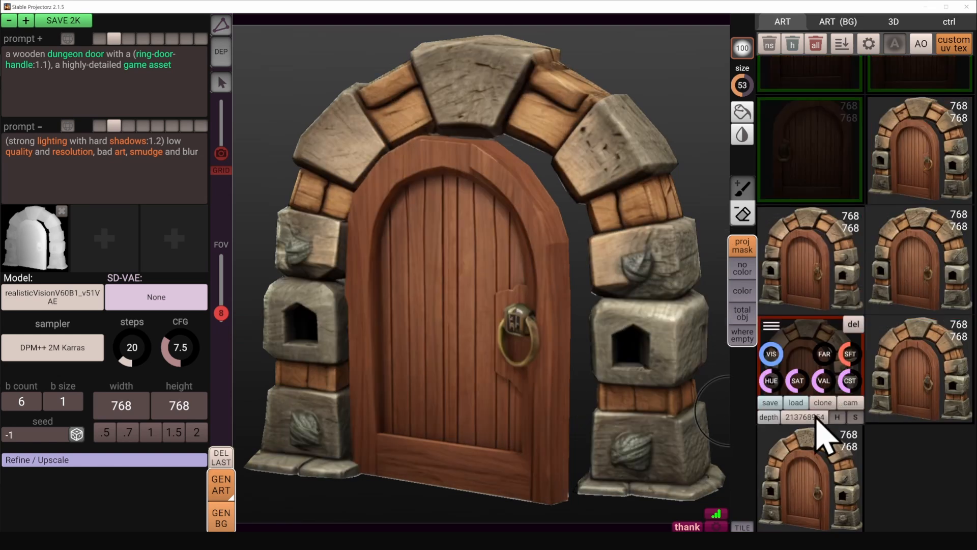
left_click(820, 484)
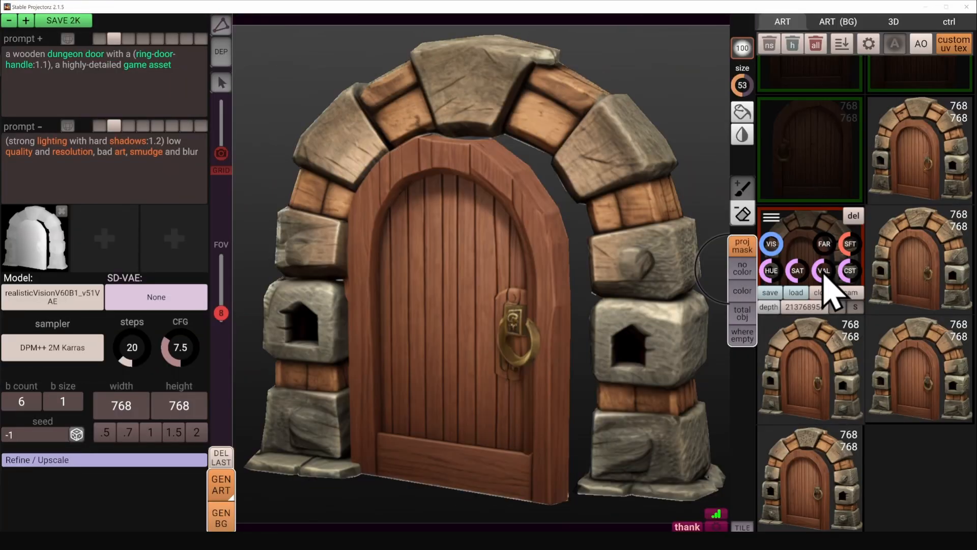
left_click(829, 284)
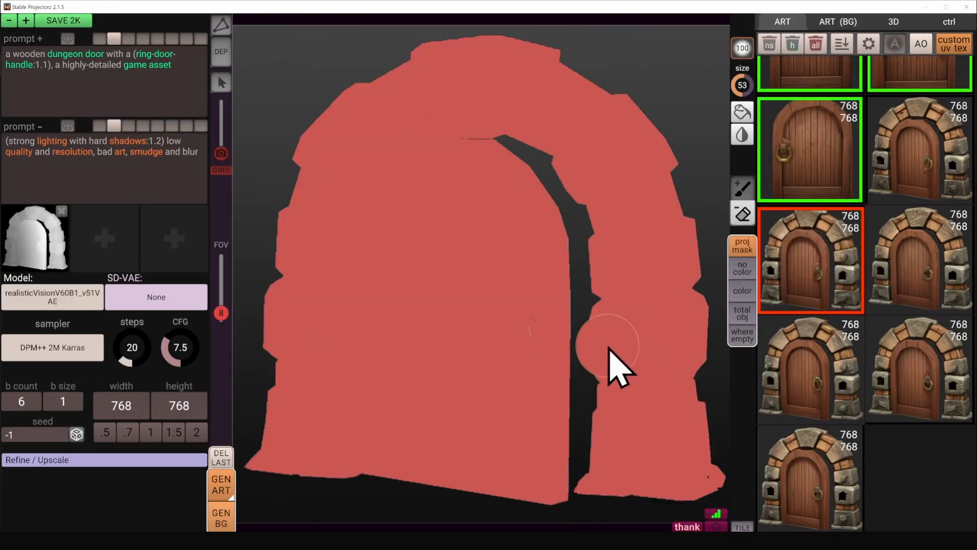
- Raise the FAR fade on the second variant's projection and check its blend along the arch's side stones
left_click_drag(609, 346, 648, 371, "alt")
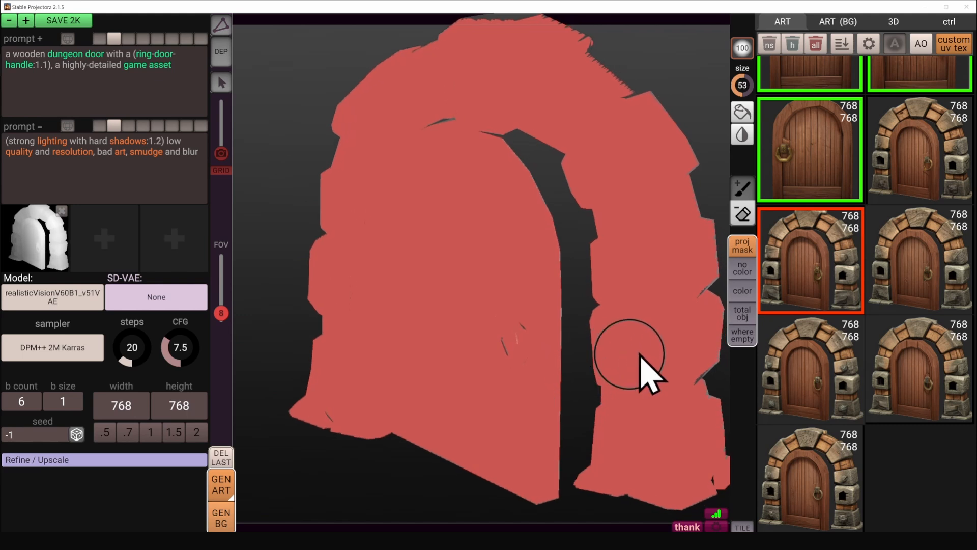
mouse_move(809, 260)
left_click_drag(823, 248, 846, 253)
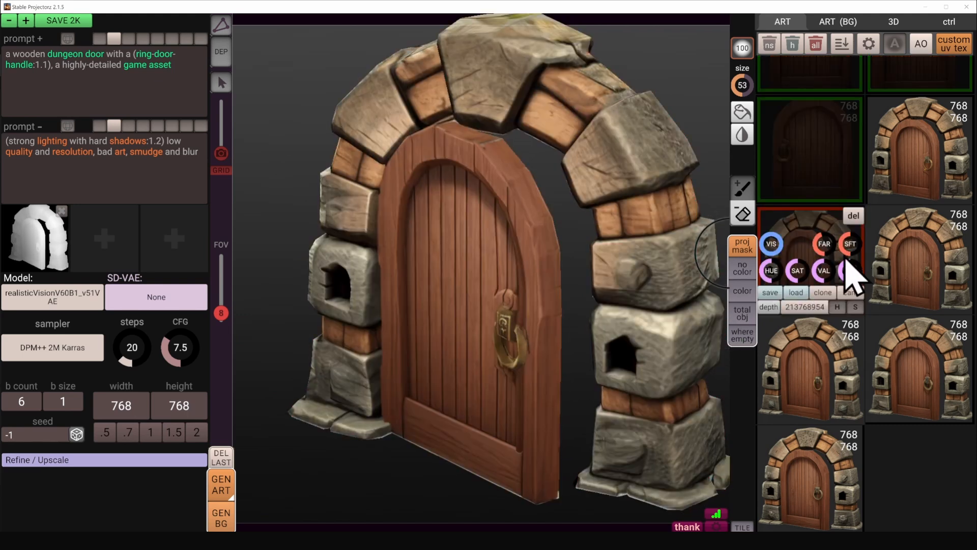
left_click_drag(659, 300, 520, 366, "alt")
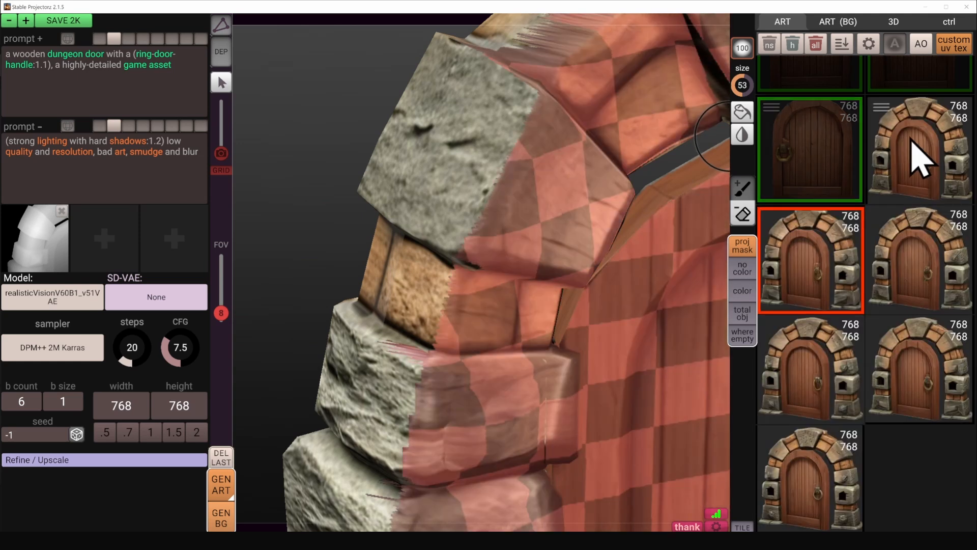
mouse_move(834, 245)
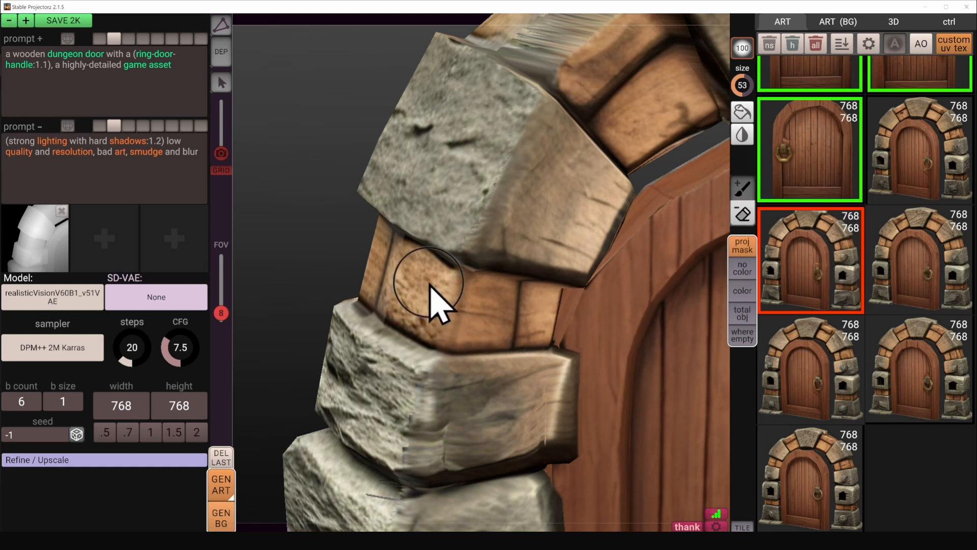
mouse_move(809, 255)
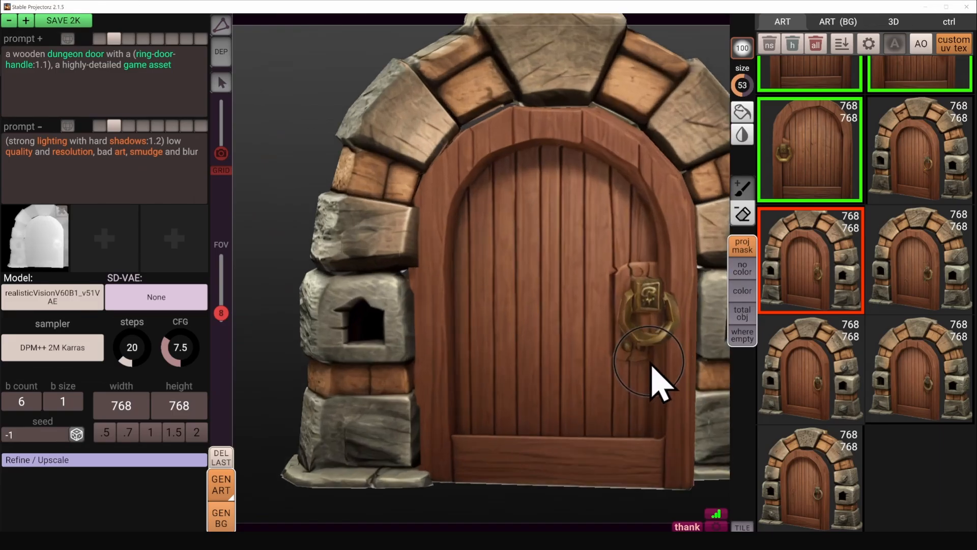
mouse_move(796, 283)
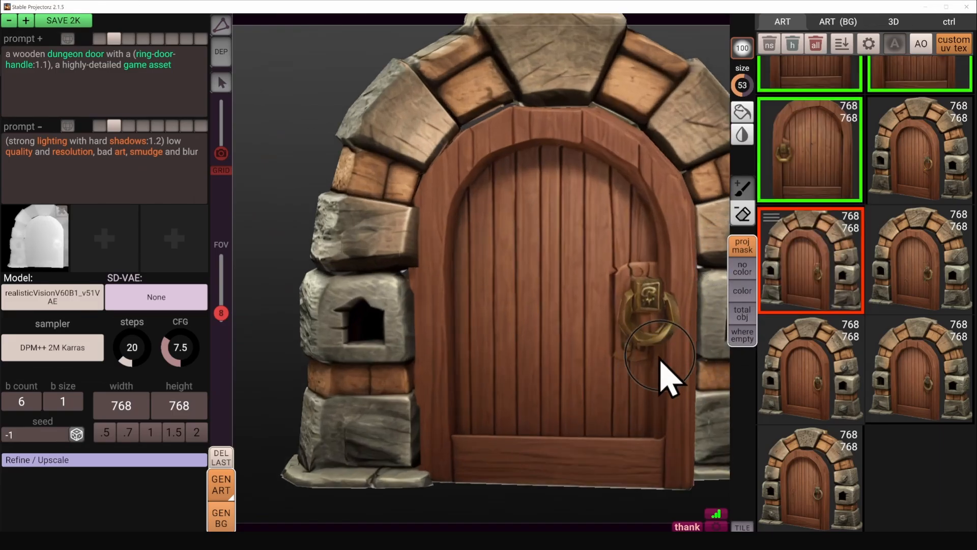
- Mask the chosen projection out around the ring handle so the earlier handle texture shows through
key("h")
key("h")
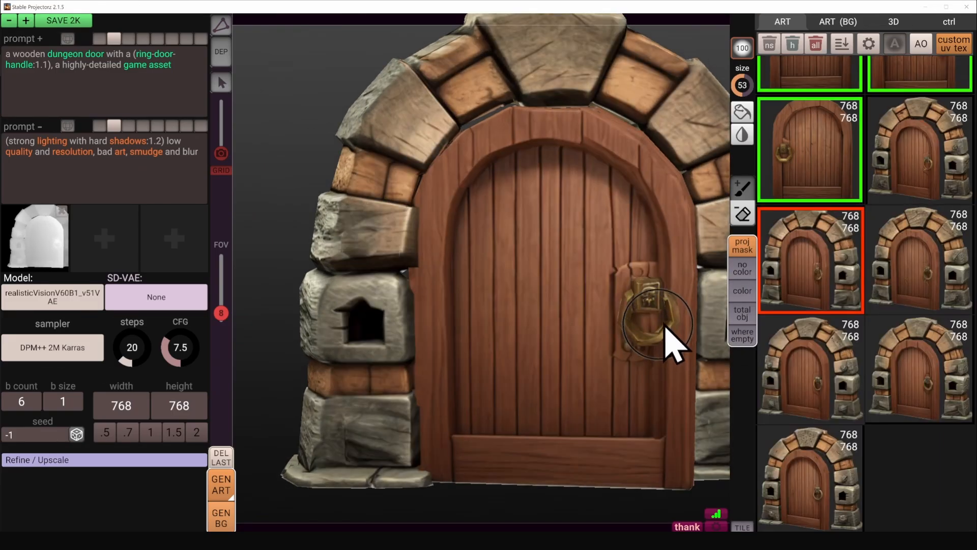
scroll(657, 328, "up", 6)
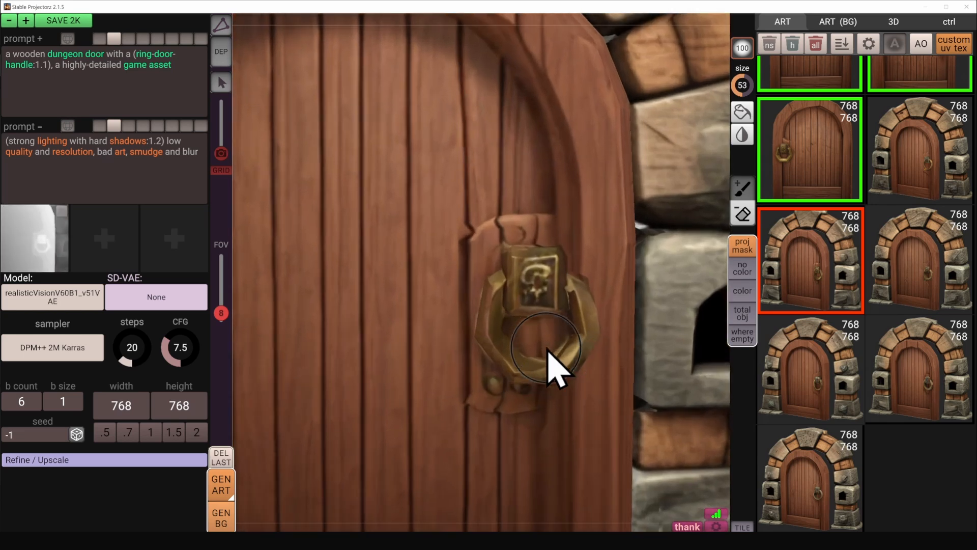
key("f")
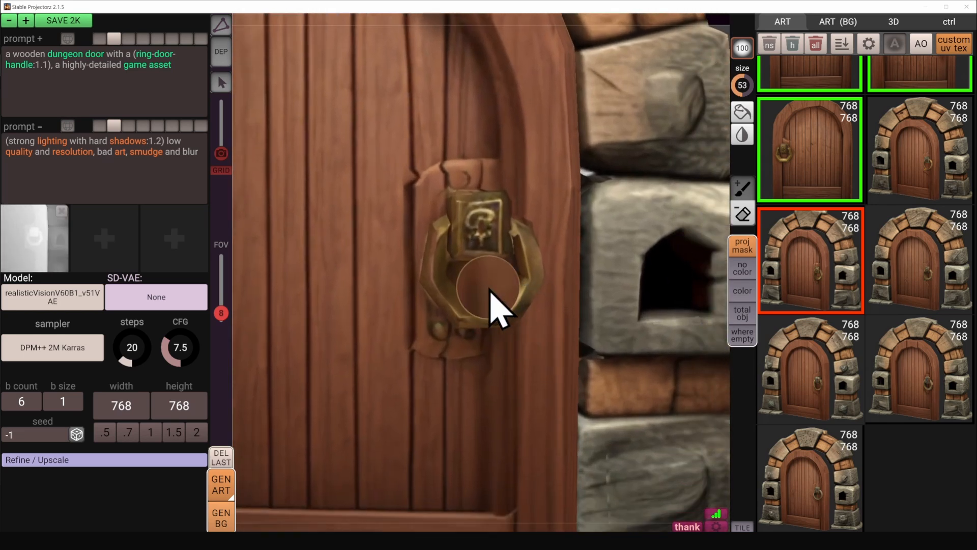
mouse_move(490, 290)
left_mouse_down("alt")
mouse_move(509, 276)
mouse_move(480, 295)
mouse_move(491, 294)
mouse_move(471, 283)
mouse_move(480, 270)
mouse_move(501, 261)
mouse_move(509, 282)
left_mouse_up("alt")
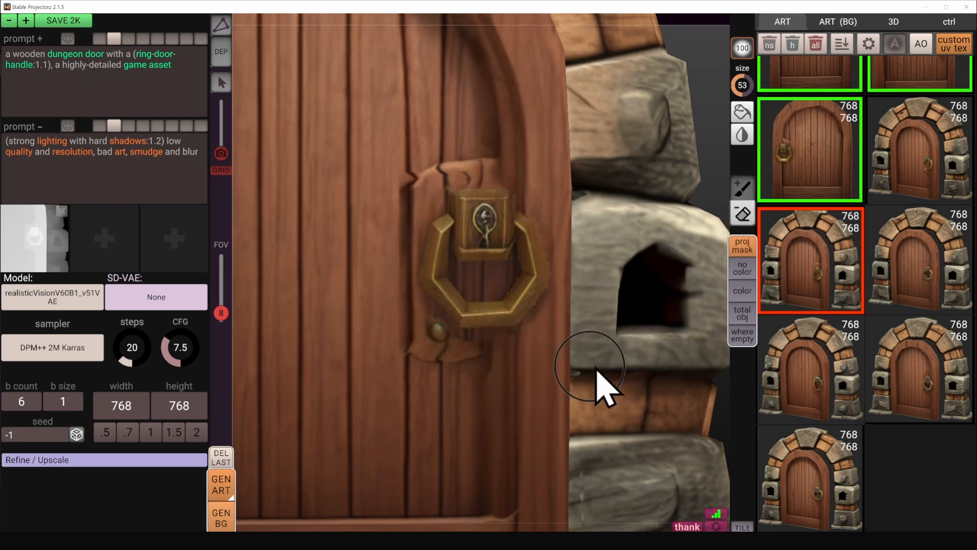
- Toggle the new art on and off to compare the ring handle area with the previous texture
key("h")
key("h")
key("h")
key("h")
key("h")
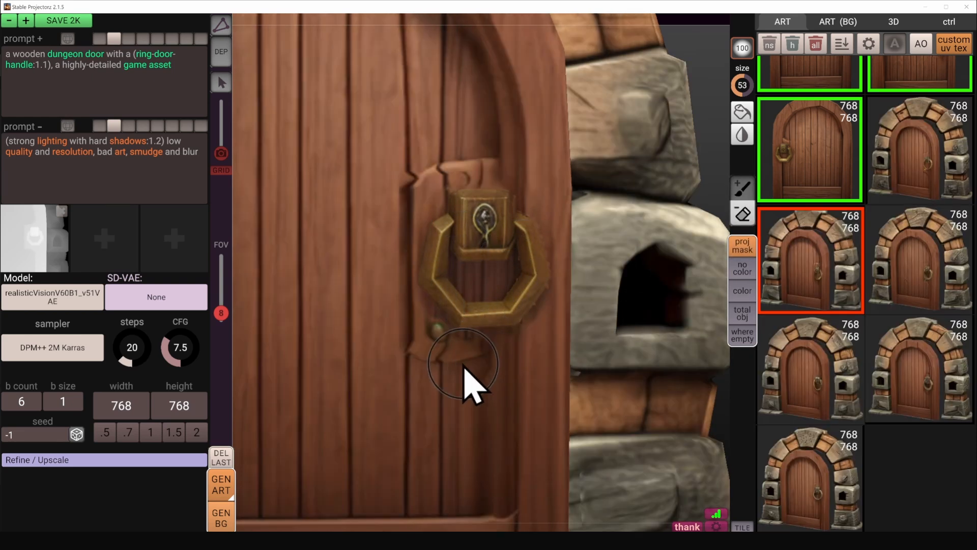
key("h")
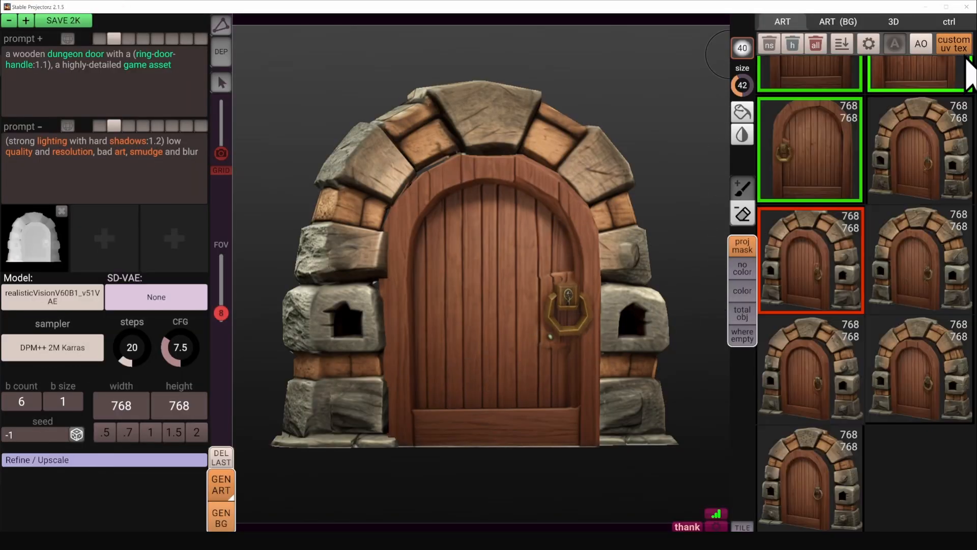
- Examine the textured door and arch from the front, including a close look at the ring handle and keyhole
mouse_move(966, 50)
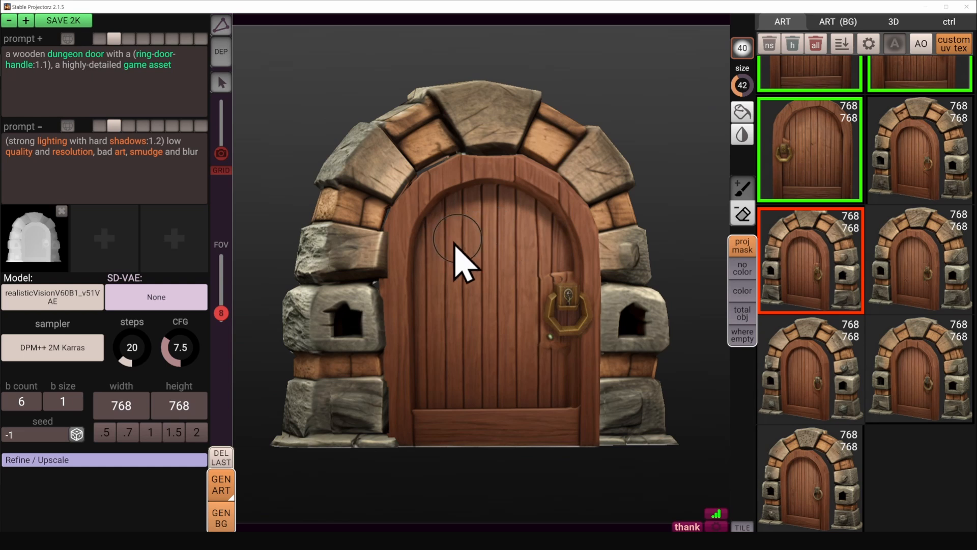
mouse_move(456, 245)
right_mouse_down()
mouse_move(474, 234)
mouse_move(458, 252)
right_mouse_up()
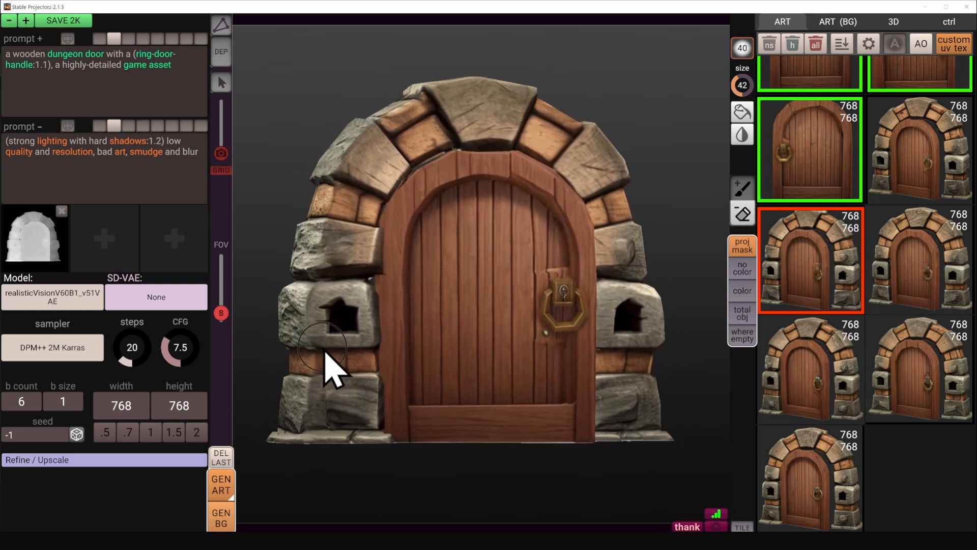
right_click_drag(328, 360, 635, 316)
scroll(644, 318, "up", 5)
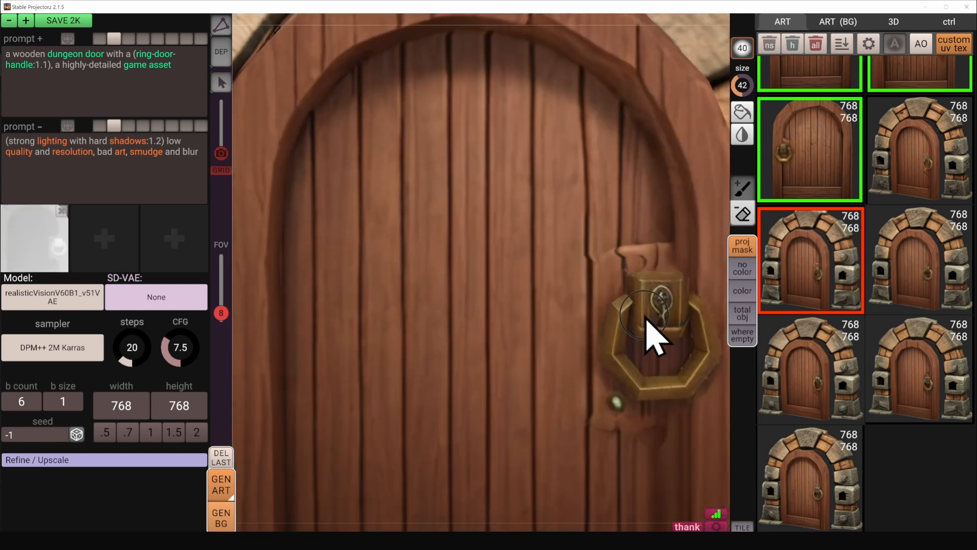
middle_click_drag(645, 317, 334, 256)
scroll(482, 312, "up", 4)
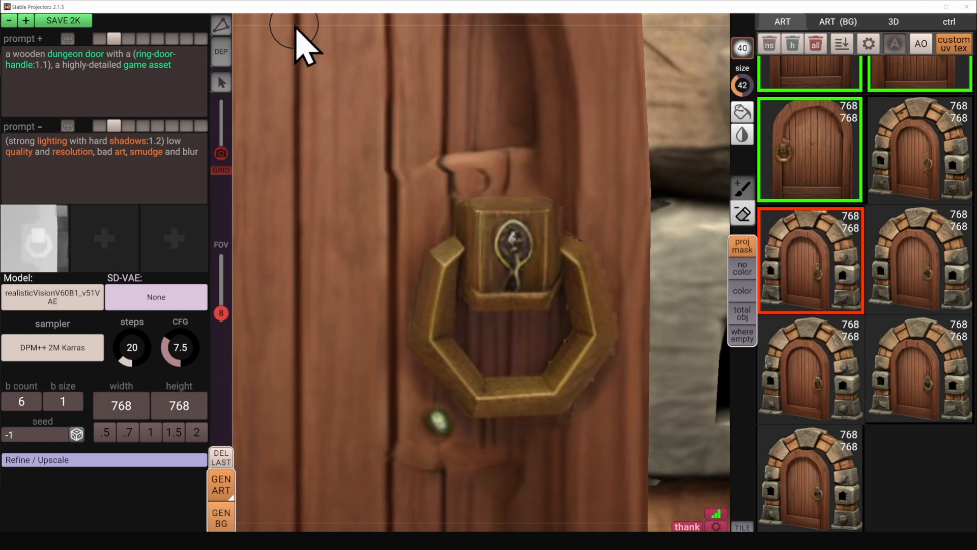
scroll(479, 225, "down", 2)
scroll(479, 226, "down", 4)
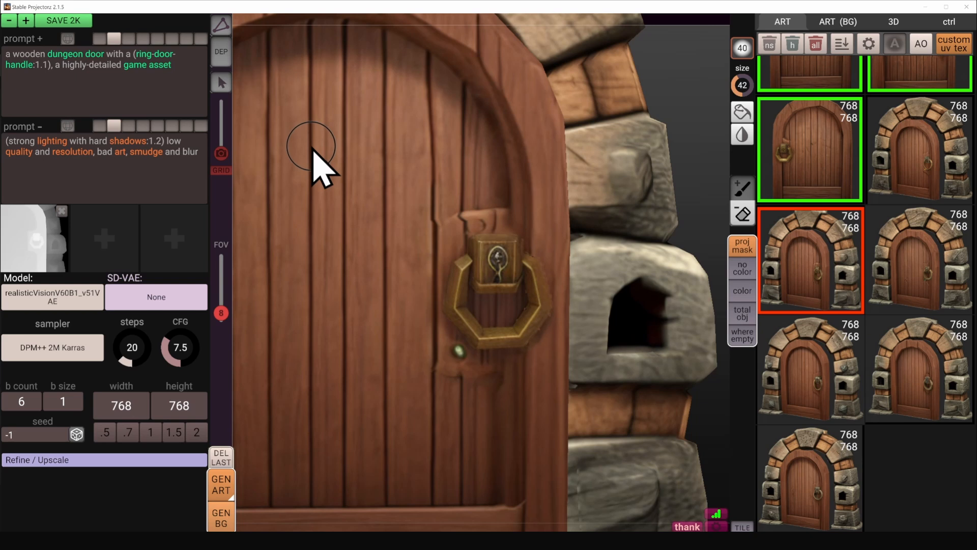
scroll(312, 148, "down", 5)
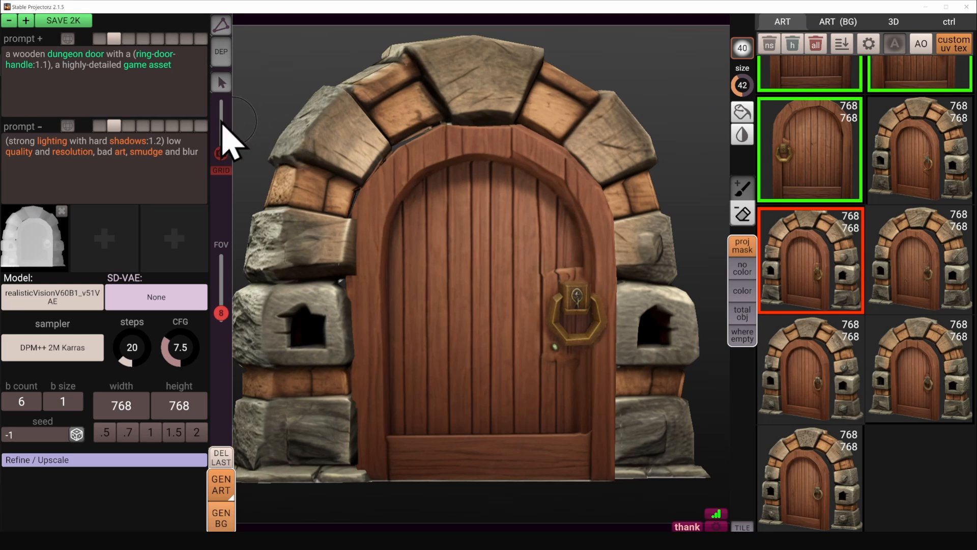
- Lower the texture resolution to 256 to preview the door at reduced detail
mouse_move(24, 28)
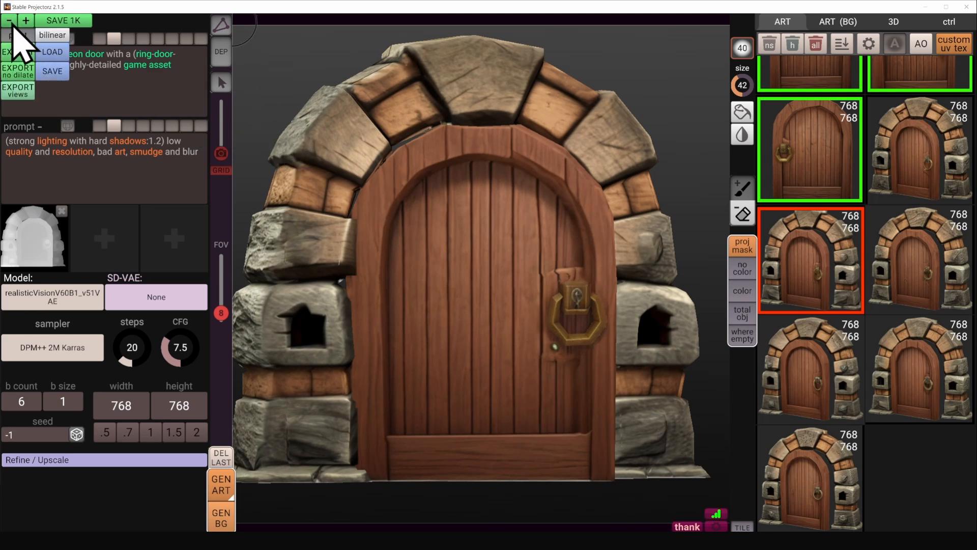
left_click(12, 25)
left_click(9, 22)
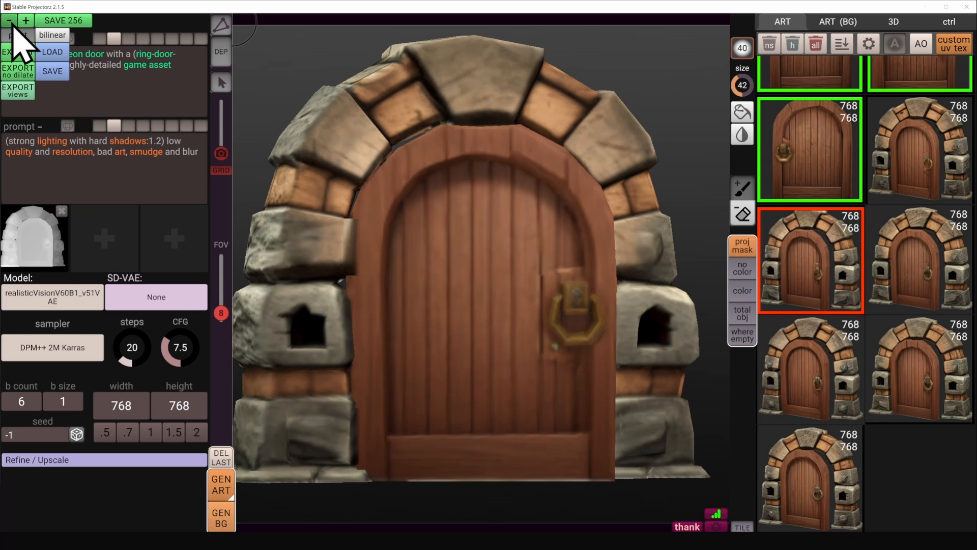
middle_click_drag(514, 227, 528, 234)
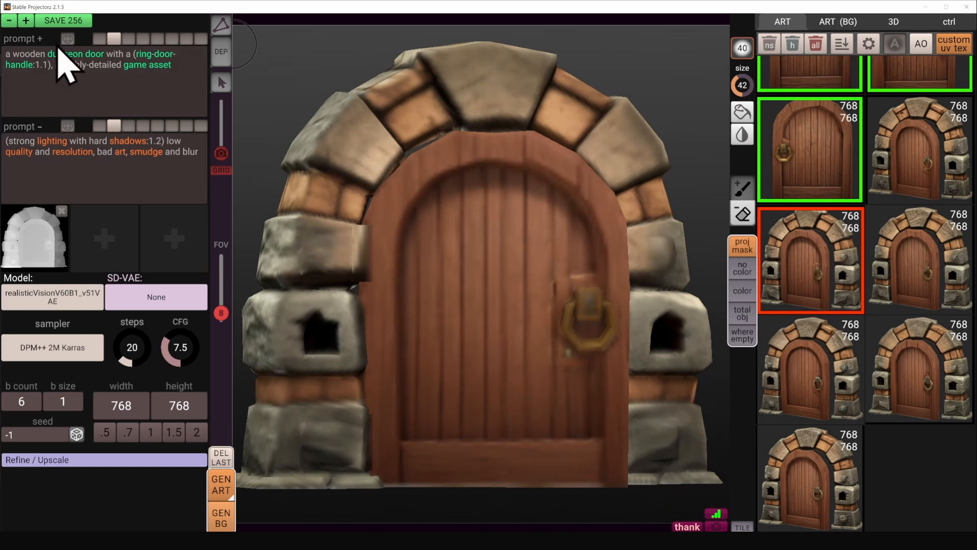
mouse_move(74, 28)
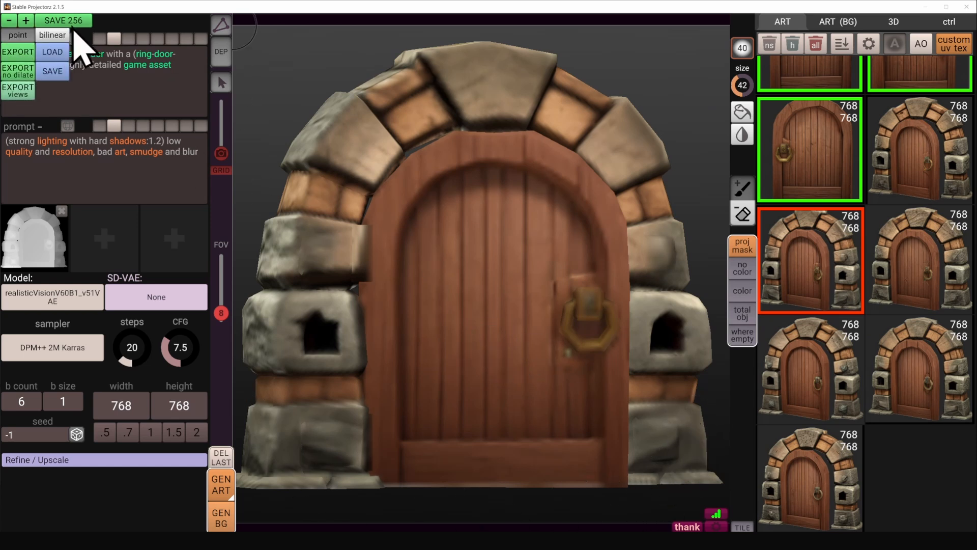
- Try point texture filtering and reduce the resolution to 128 for a pixelated look
left_click(10, 21)
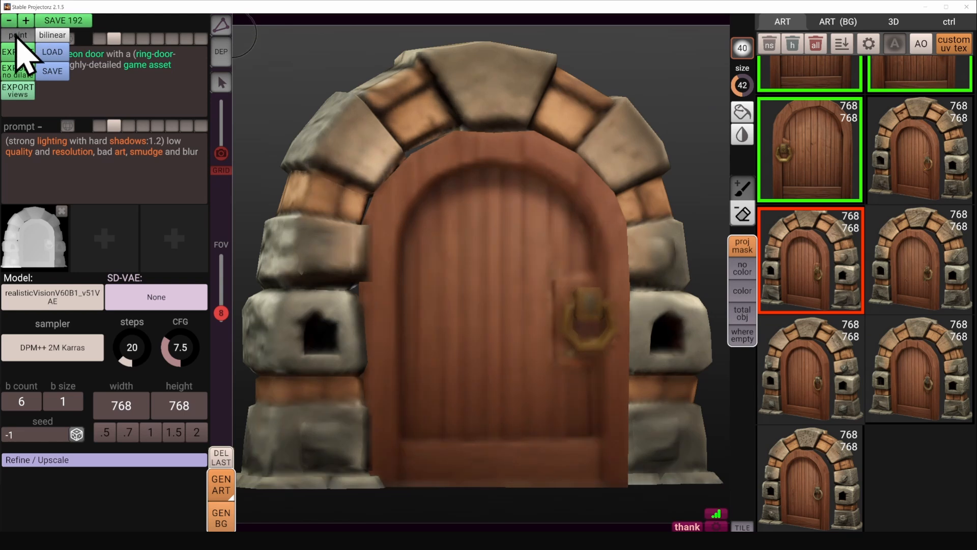
left_click(17, 35)
left_click(10, 22)
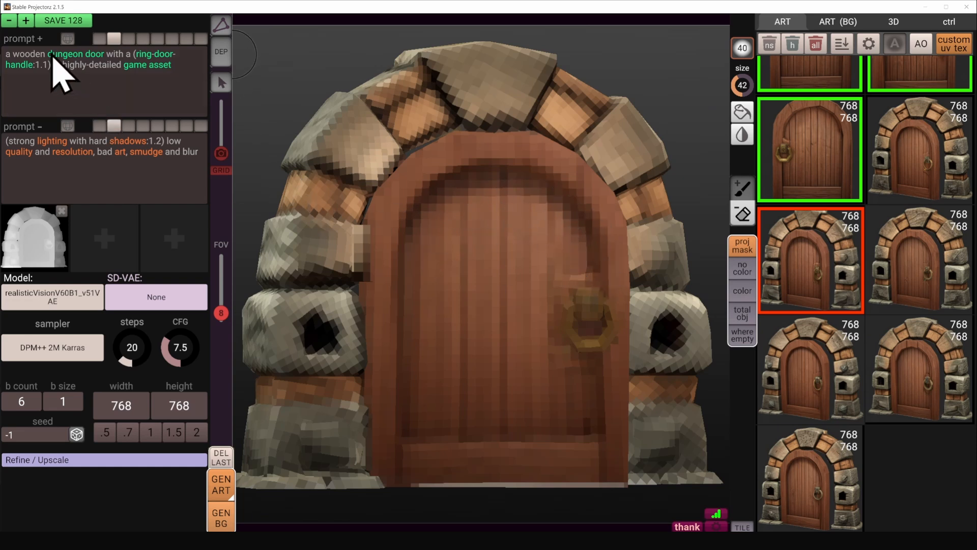
- Switch the texture filtering back to bilinear and raise the resolution to 4K
mouse_move(24, 29)
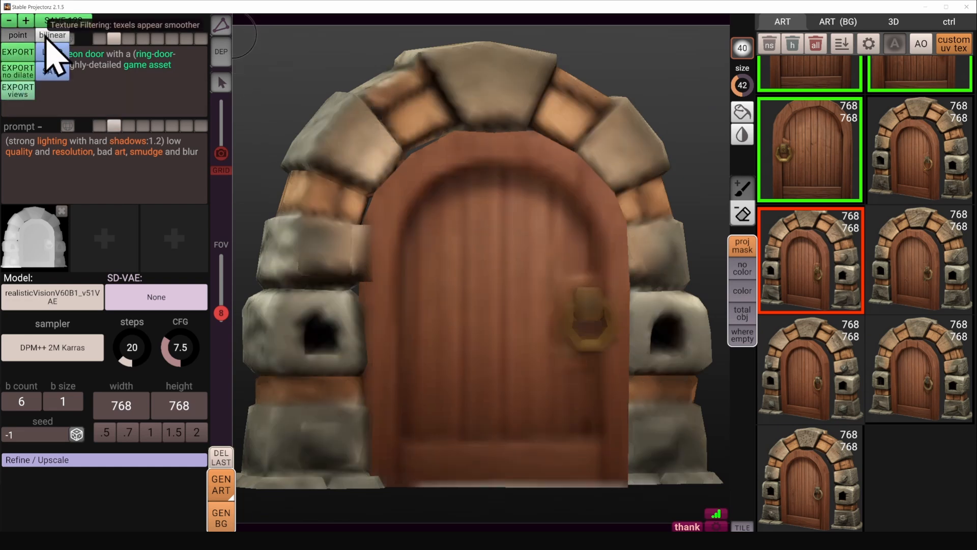
left_click(26, 22)
left_click(26, 21)
left_click(26, 21)
left_click(26, 21)
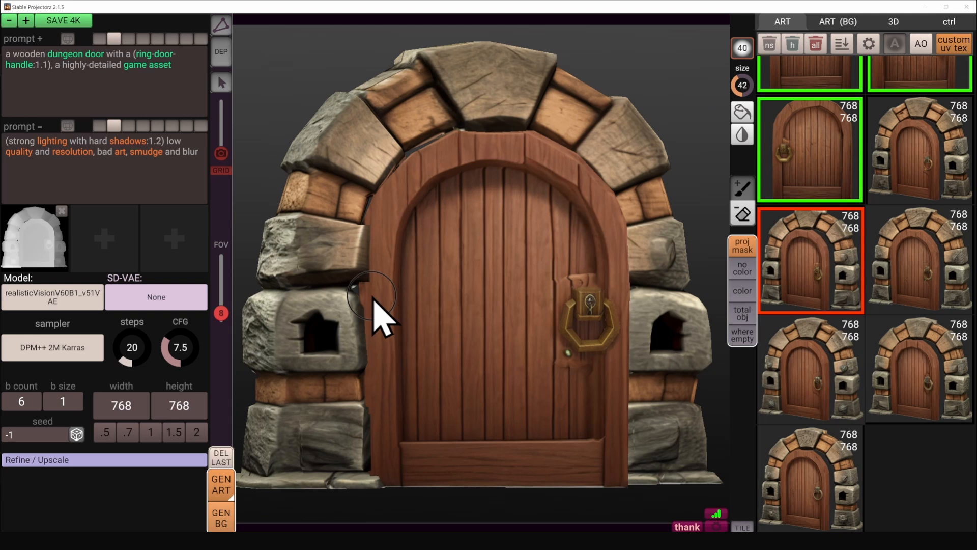
- Export the 4K model texture as door_texture.png and open the image to inspect its door areas
mouse_move(64, 23)
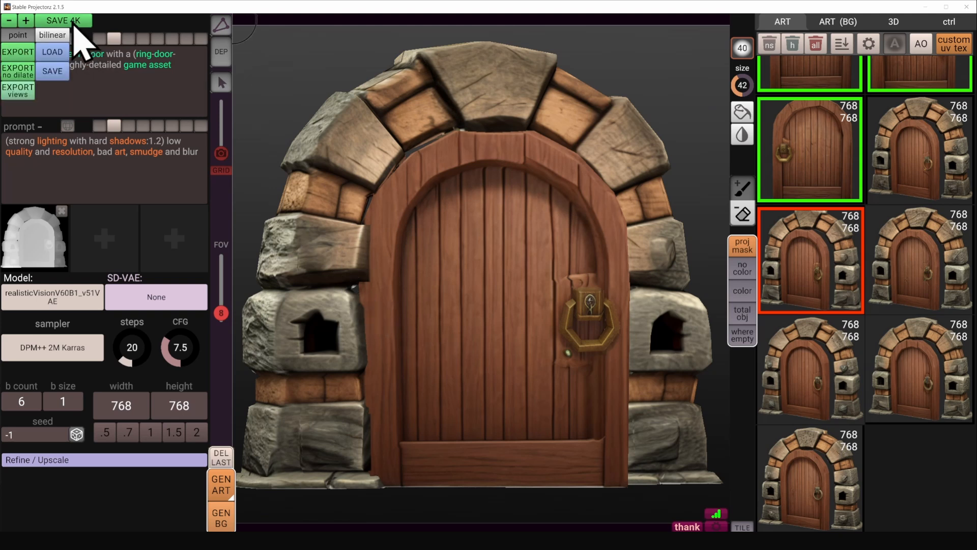
left_click(20, 56)
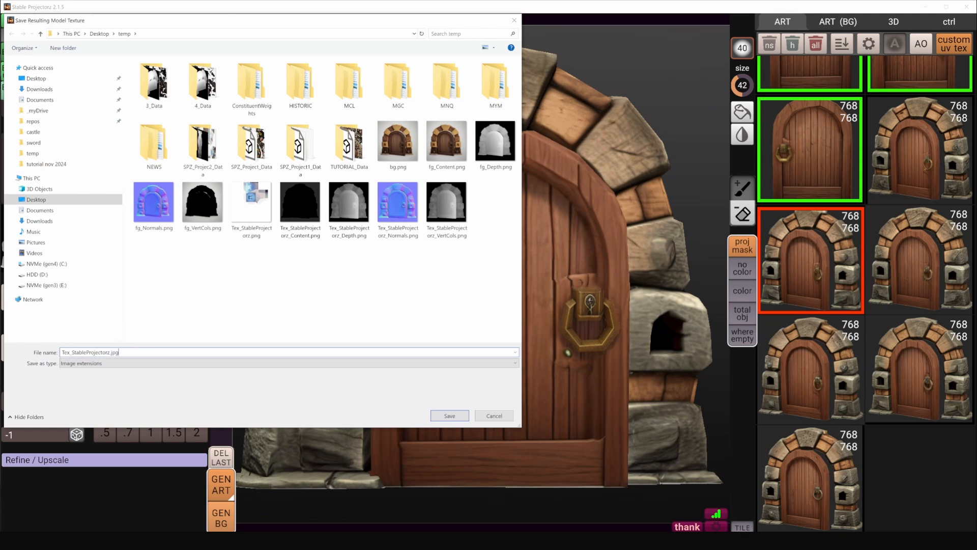
key("BackSpace")
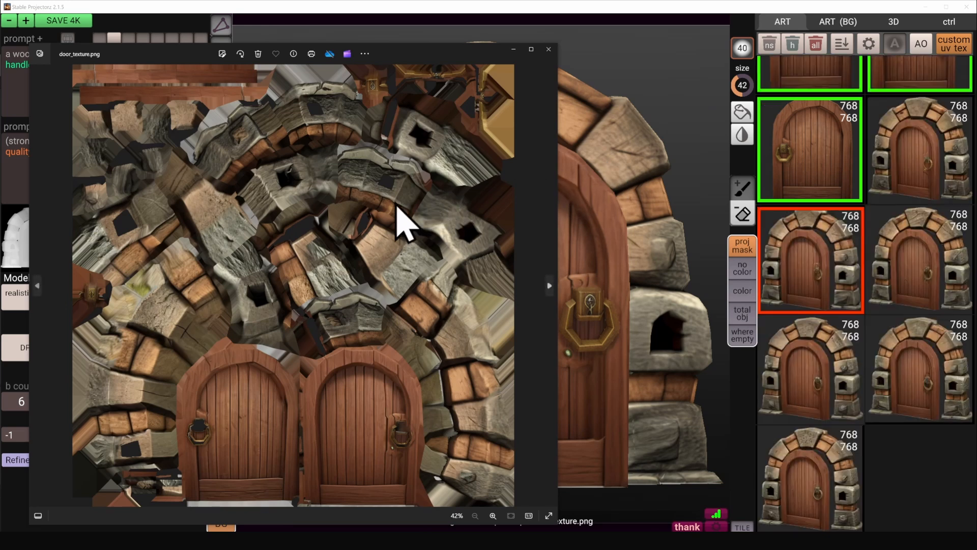
scroll(244, 425, "up", 5)
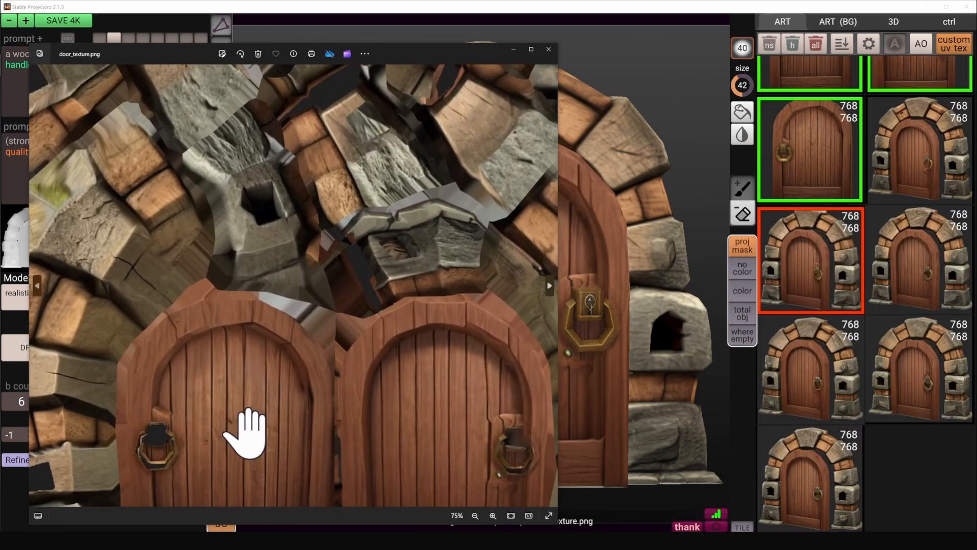
left_click_drag(246, 426, 277, 347)
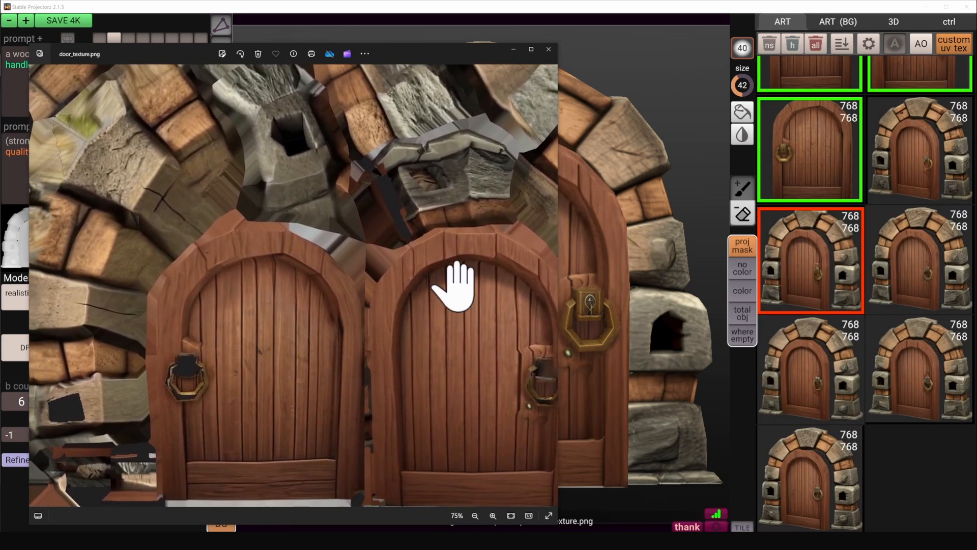
- Examine the padding and seams around the door areas in the exported door_texture.png, and return to the Stable Projectorz window
scroll(371, 338, "up", 8)
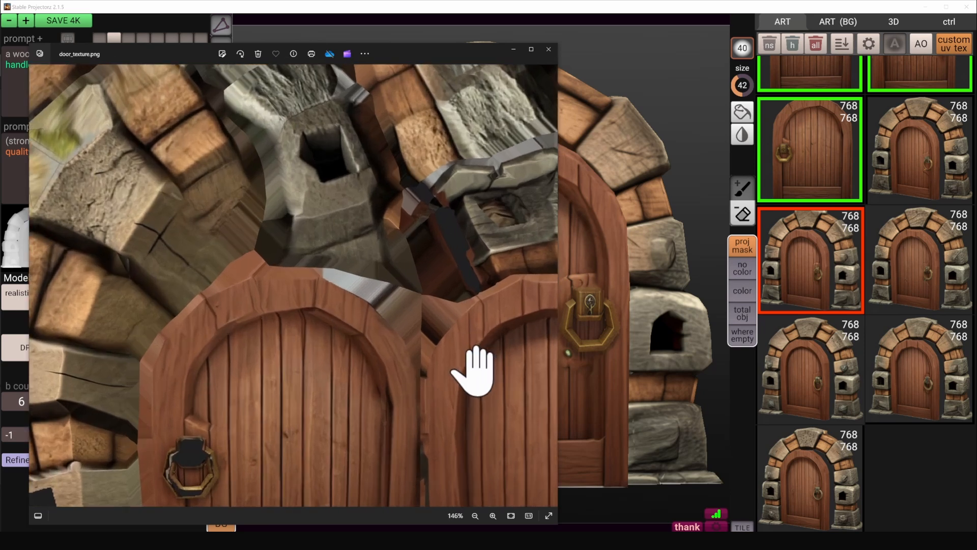
scroll(382, 346, "up", 4)
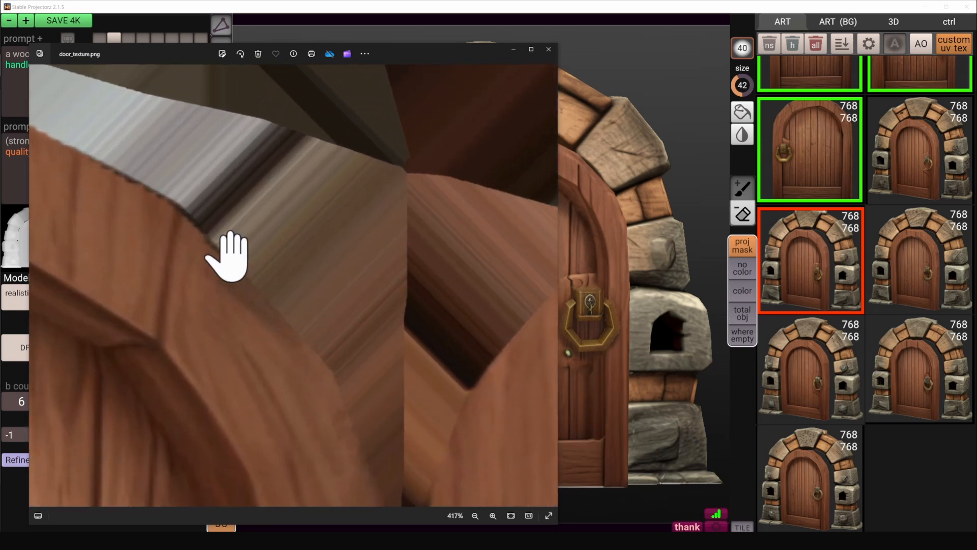
scroll(285, 265, "down", 10)
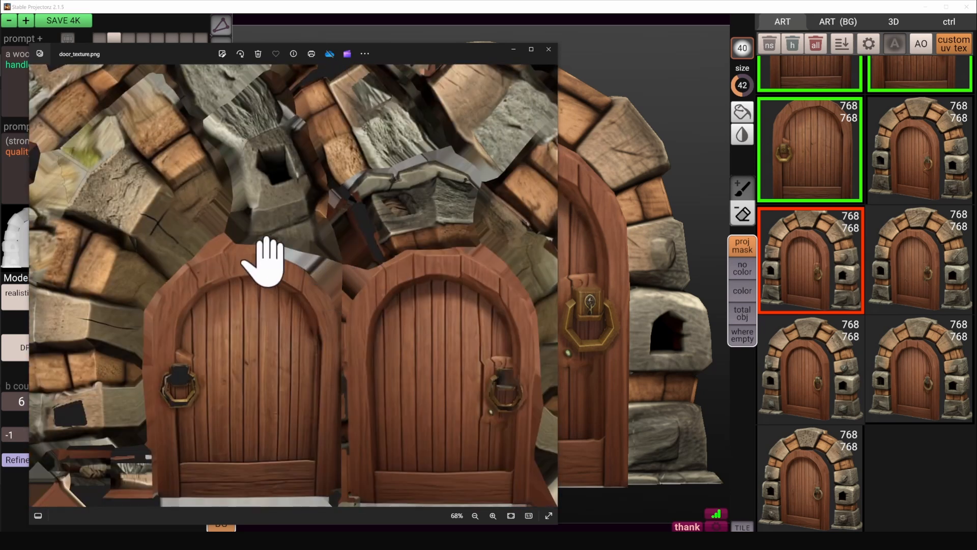
left_click(667, 208)
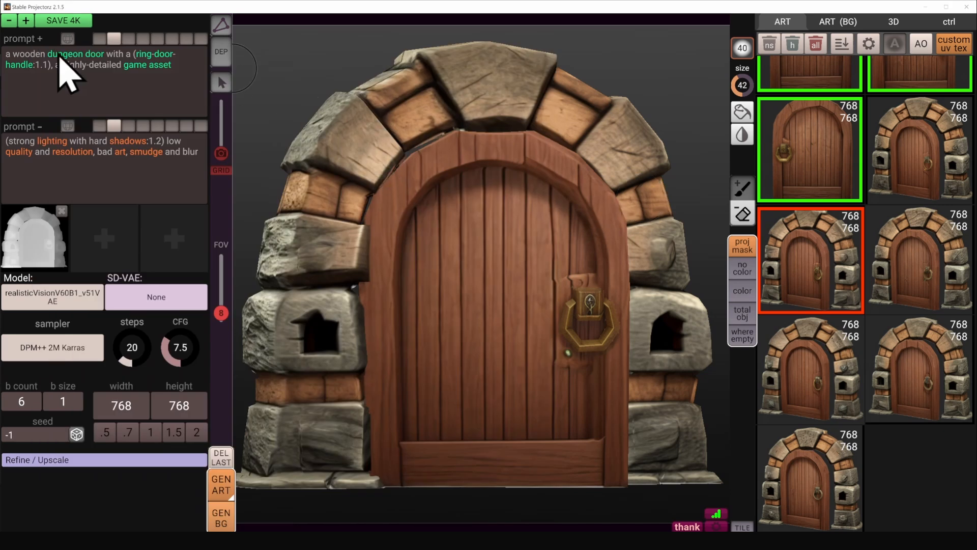
mouse_move(27, 21)
mouse_move(11, 39)
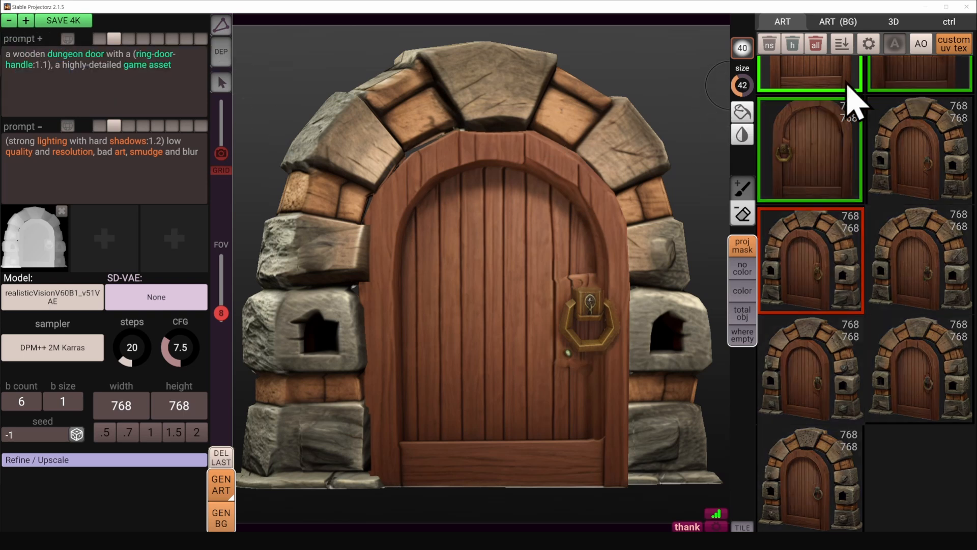
mouse_move(961, 47)
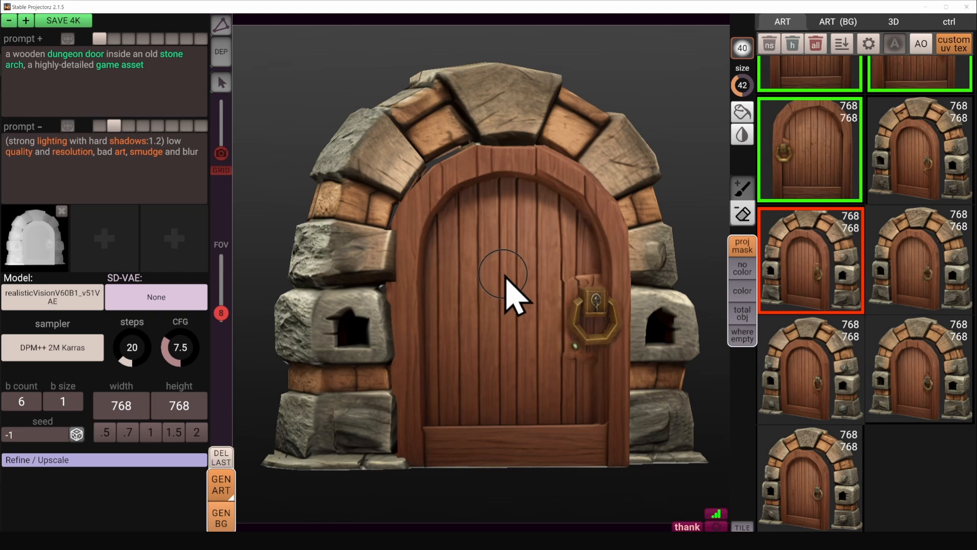
- Switch to background art and load the saved positive prompt "A rhy field, beautiful sunrise, nature and beautiful sky"
left_click(841, 26)
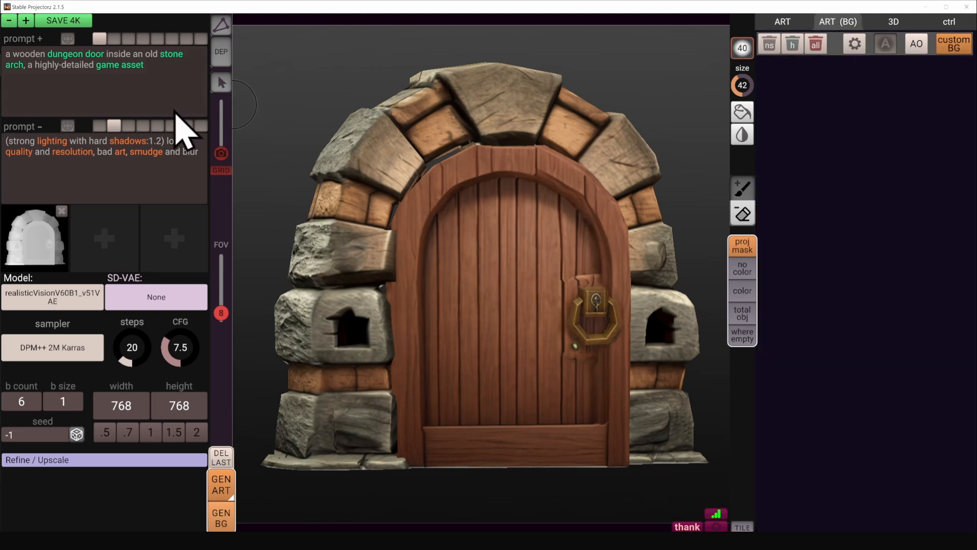
left_click(133, 61)
key("ctrl+a")
key("BackSpace")
left_click(128, 41)
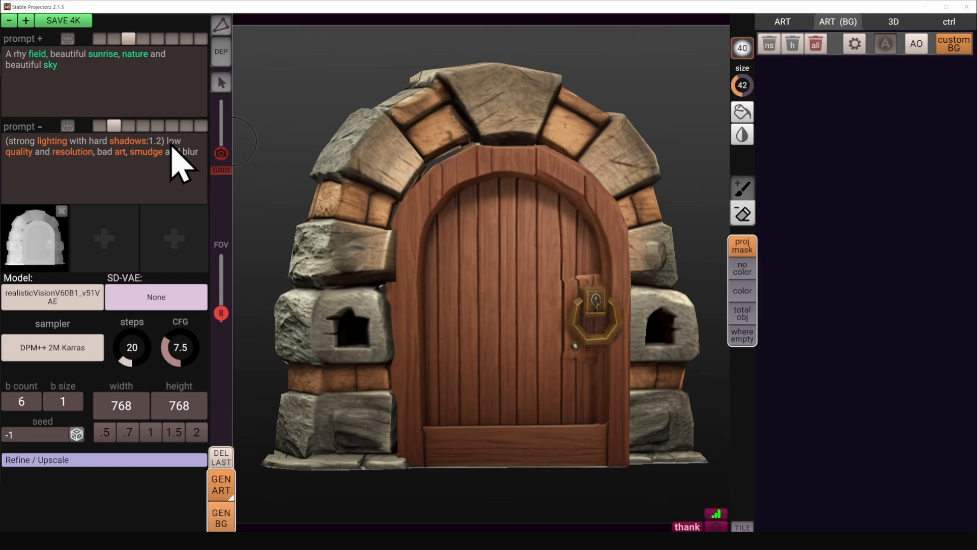
- Remove "(strong lighting with hard shadows:1.2)" from the negative prompt and disable the depth ControlNet unit
left_click_drag(171, 144, 1, 141)
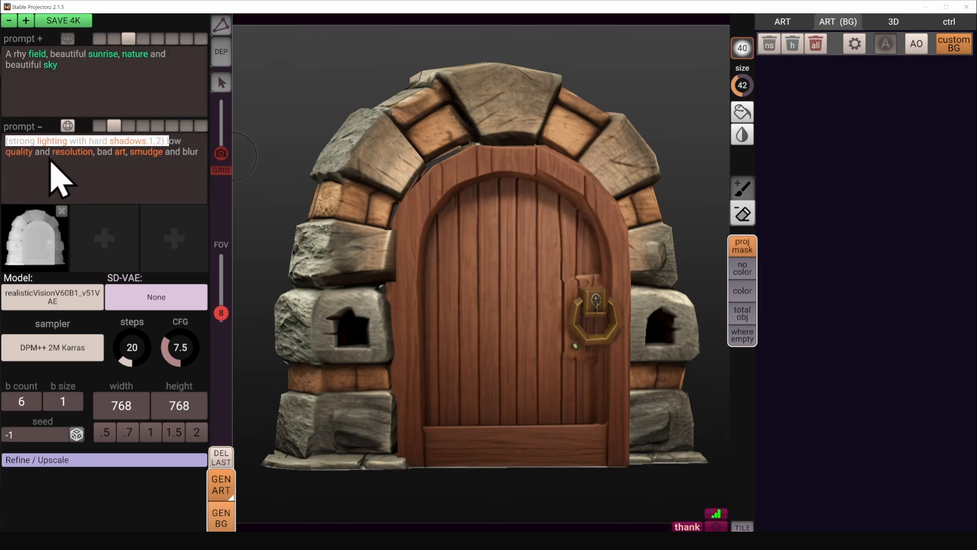
key("BackSpace")
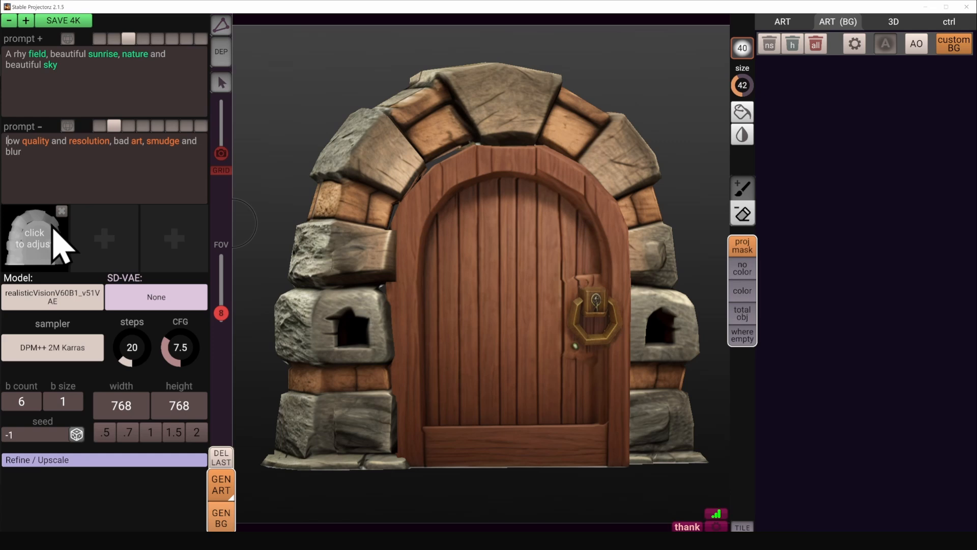
left_click(62, 210)
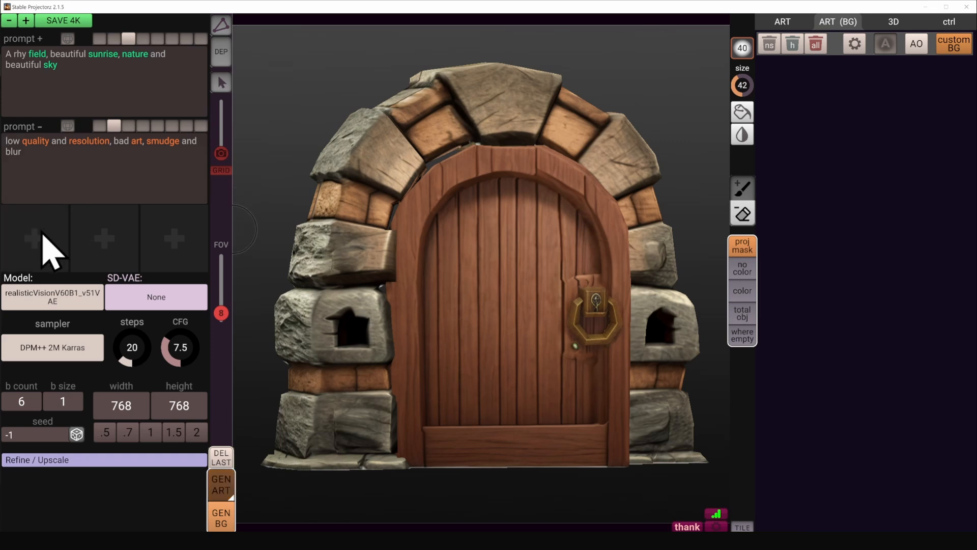
left_click(951, 23)
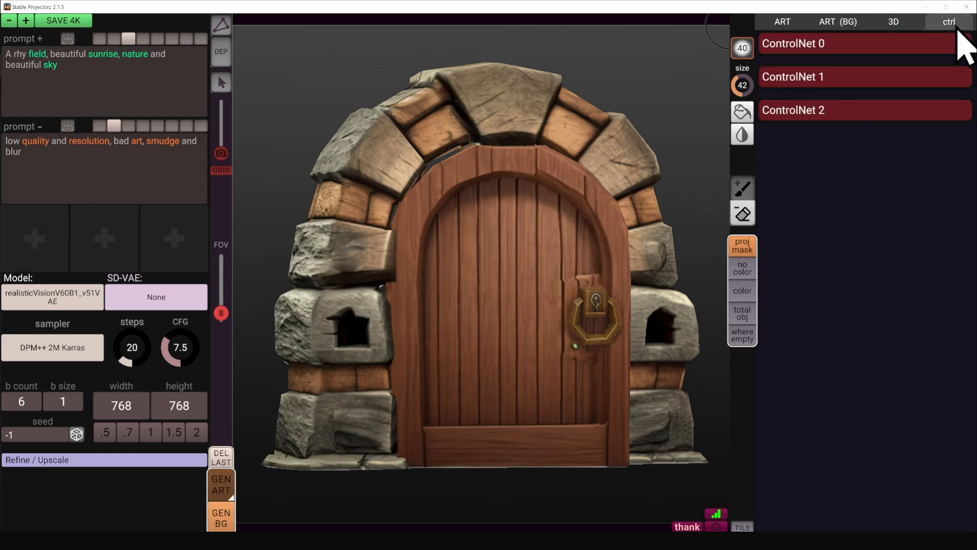
left_click(879, 45)
left_click(828, 45)
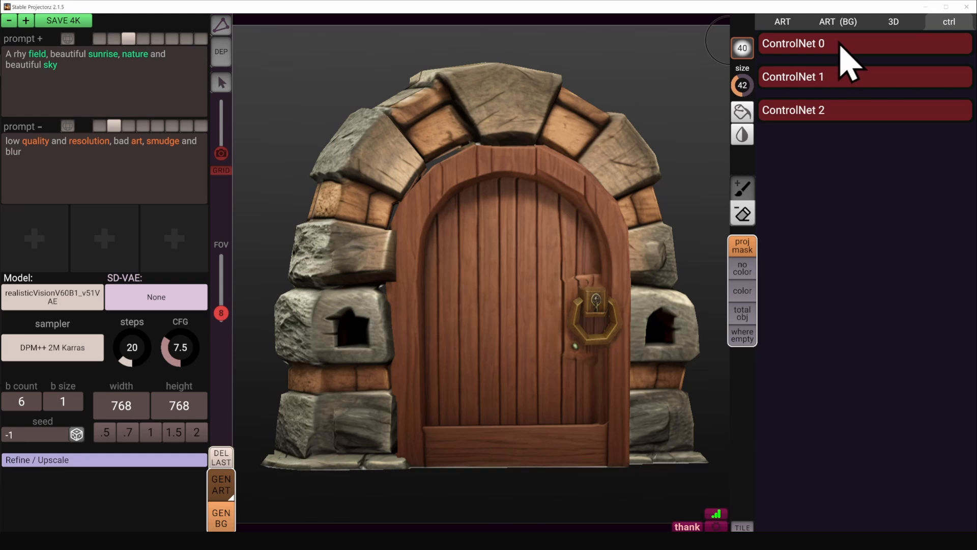
- Move the door model out of view, generate six 768 x 768 sunrise field backgrounds, and bring the model back in front
right_click_drag(551, 273, 1, 158)
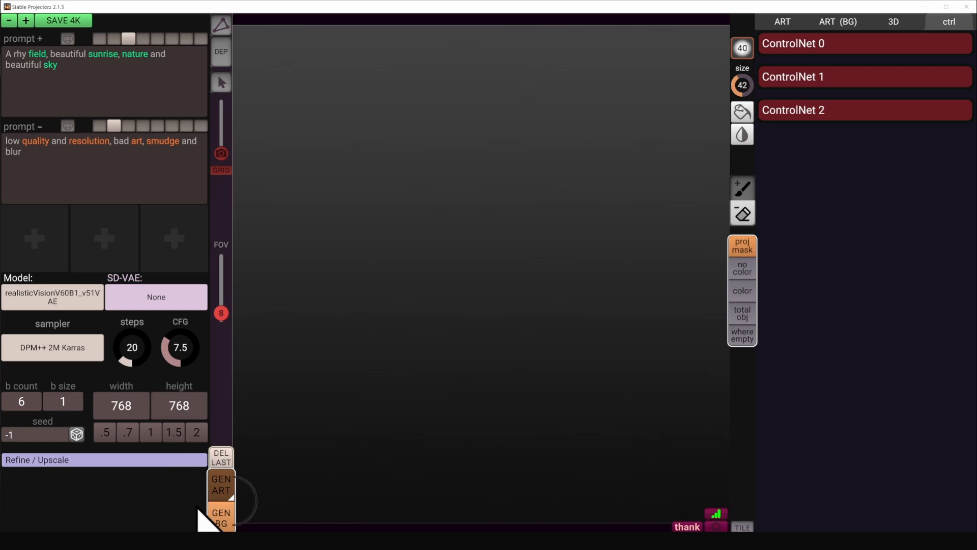
left_click(224, 518)
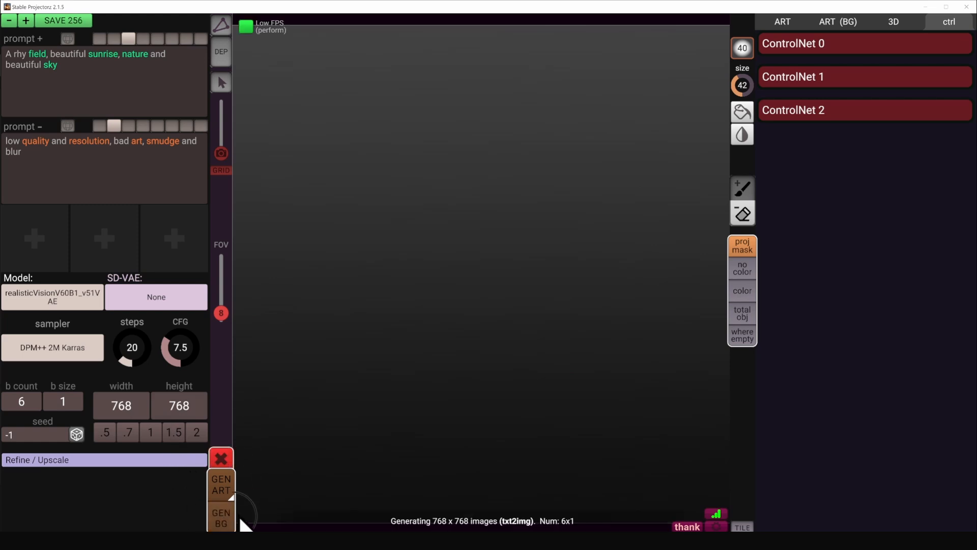
left_click(837, 22)
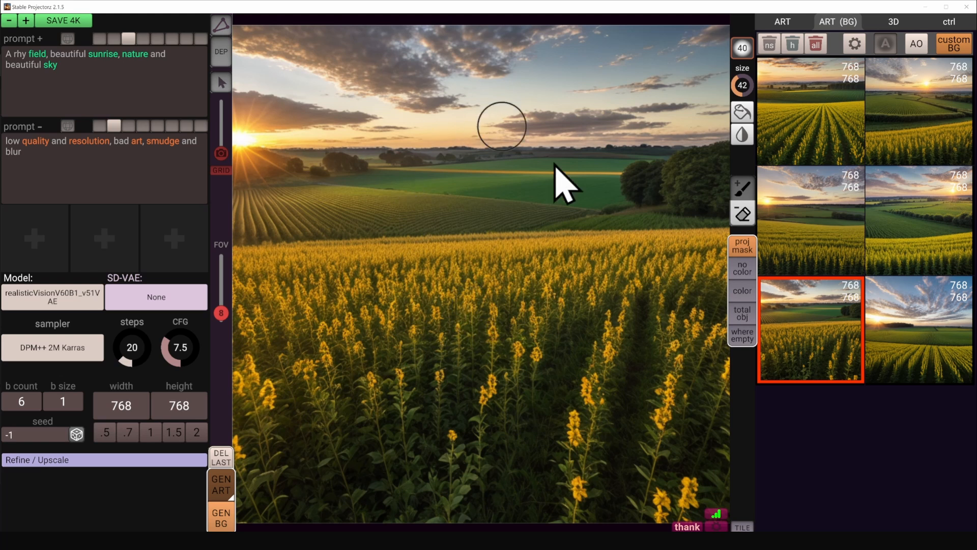
middle_click_drag(585, 344, 572, 375)
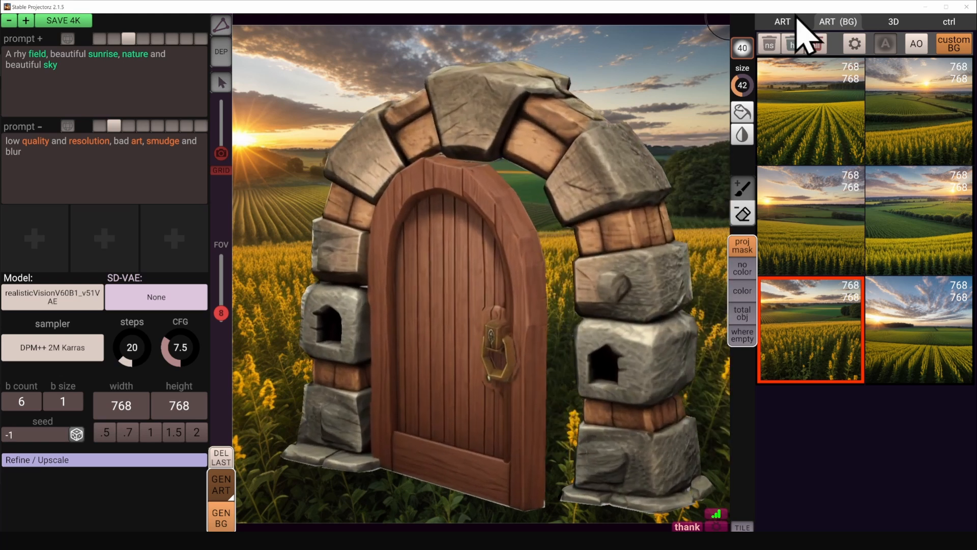
- Delete all existing art projections from the door and arch
left_click(796, 19)
left_click(817, 44)
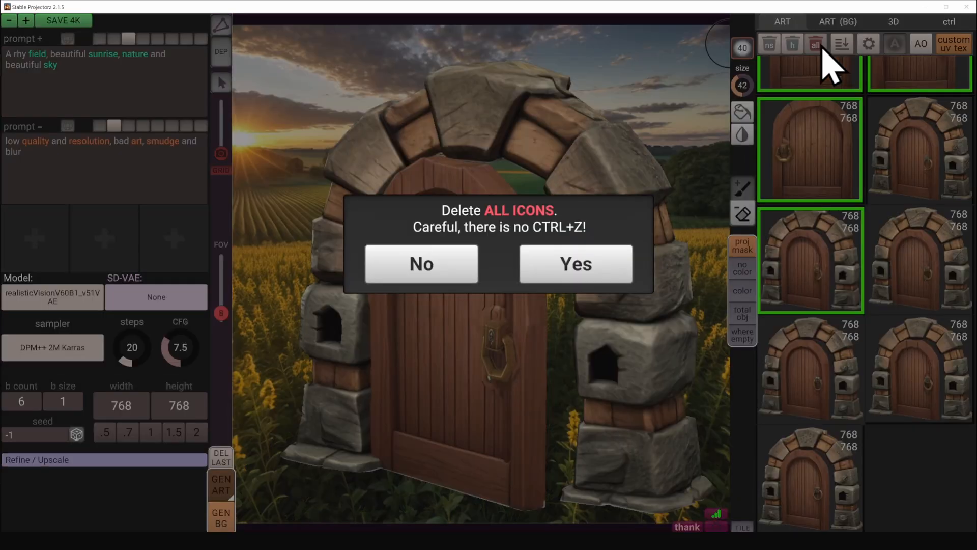
left_click(580, 285)
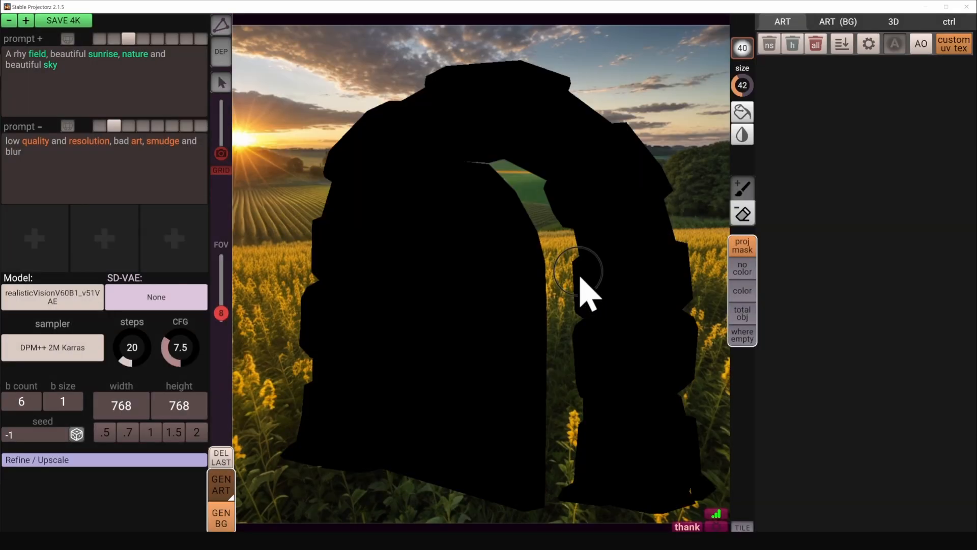
- Re-enable the depth ControlNet, set the batch count to 4, and generate art for the angled door over the field background
middle_click_drag(581, 277, 530, 277)
left_click(55, 229)
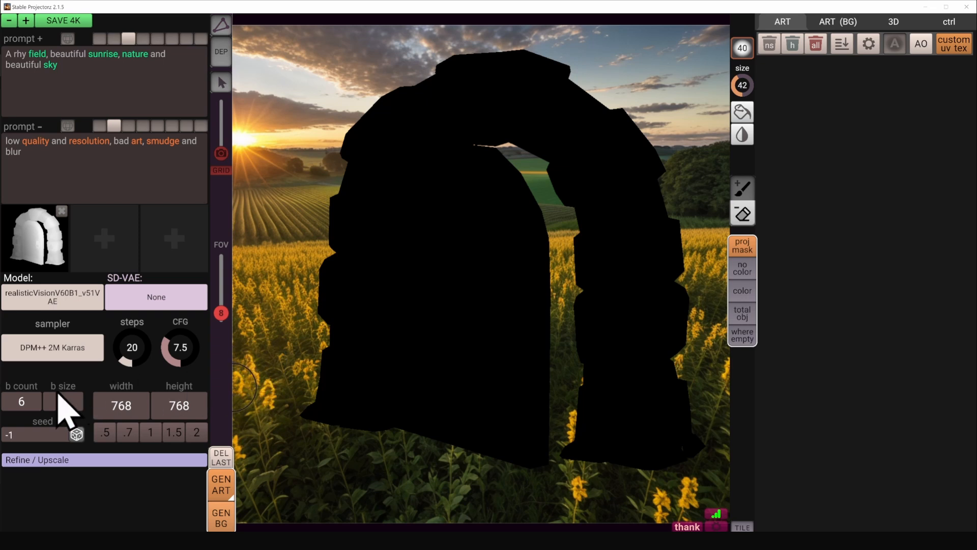
left_click(31, 400)
left_click(219, 488)
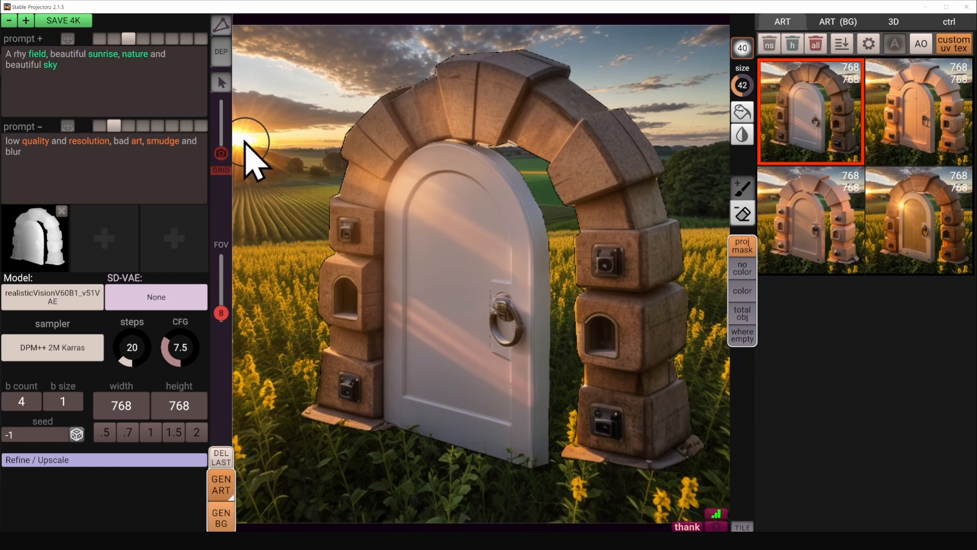
left_click_drag(502, 332, 561, 293, "alt")
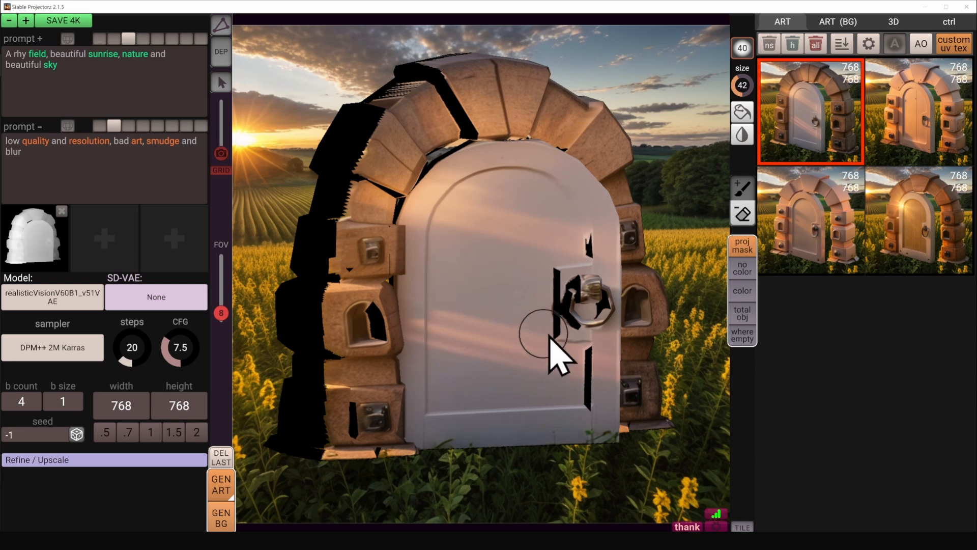
left_click_drag(558, 356, 344, 218, "alt")
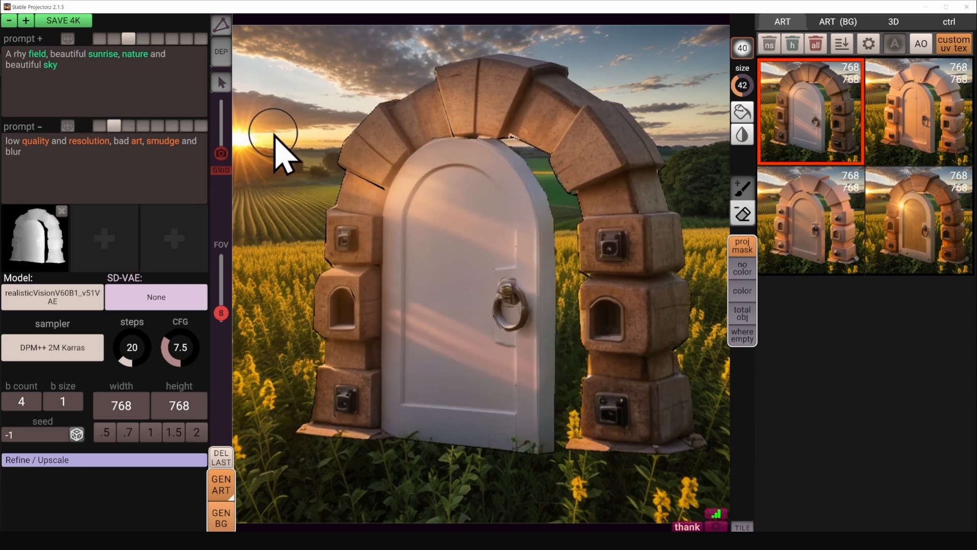
- Try blurring the selected sunrise field background and restore its sharpness
left_click(826, 25)
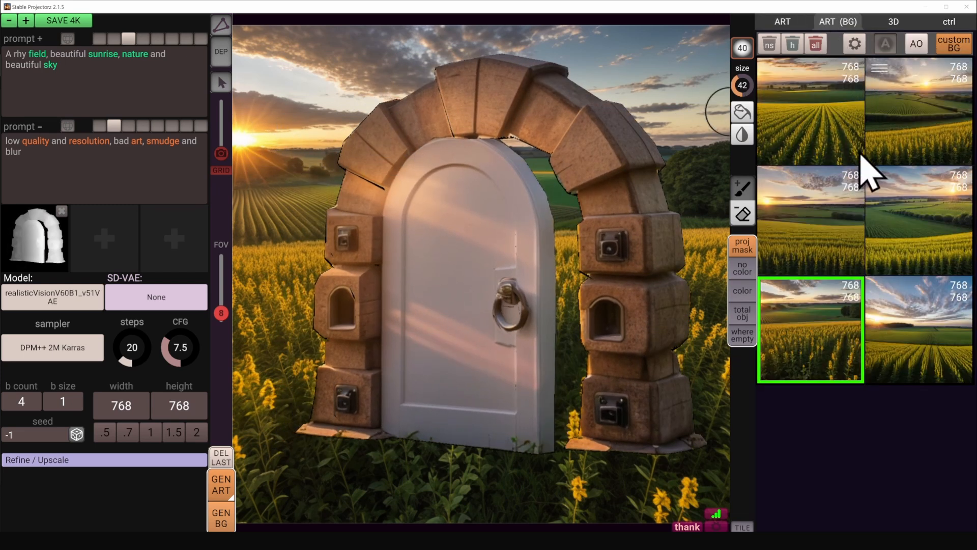
mouse_move(816, 310)
left_click_drag(849, 315, 938, 338)
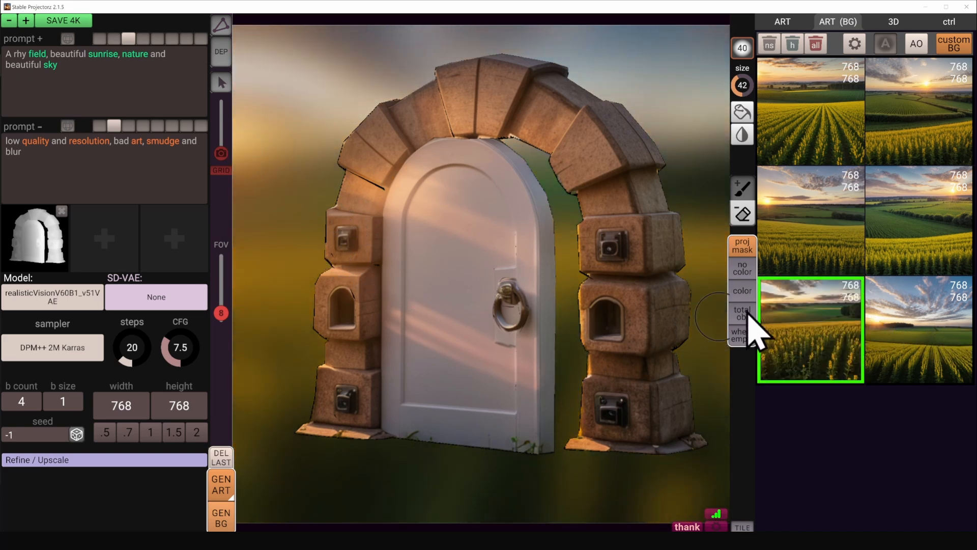
mouse_move(845, 312)
left_click_drag(848, 315, 776, 313)
middle_click_drag(560, 296, 563, 310)
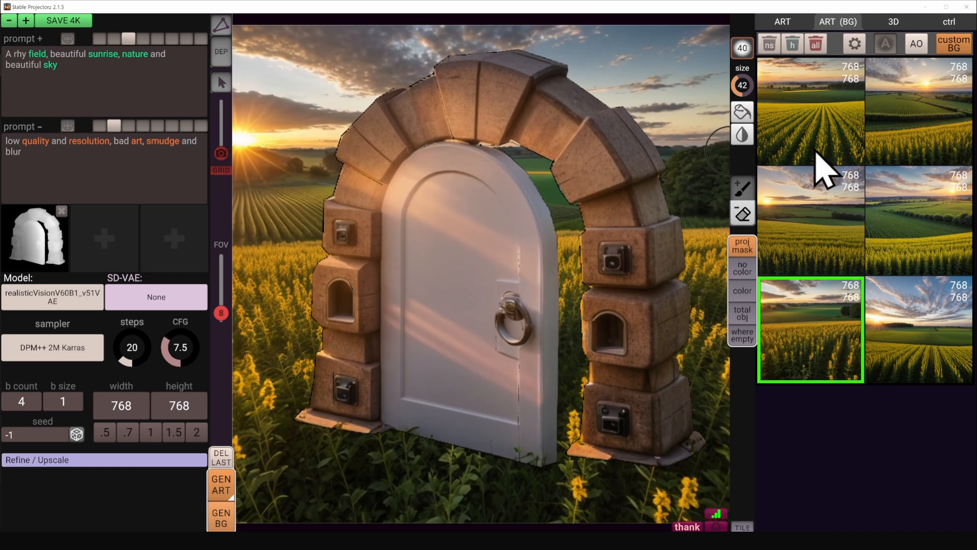
- Import gradient.JPG as a custom background behind the door
mouse_move(924, 81)
left_click(954, 48)
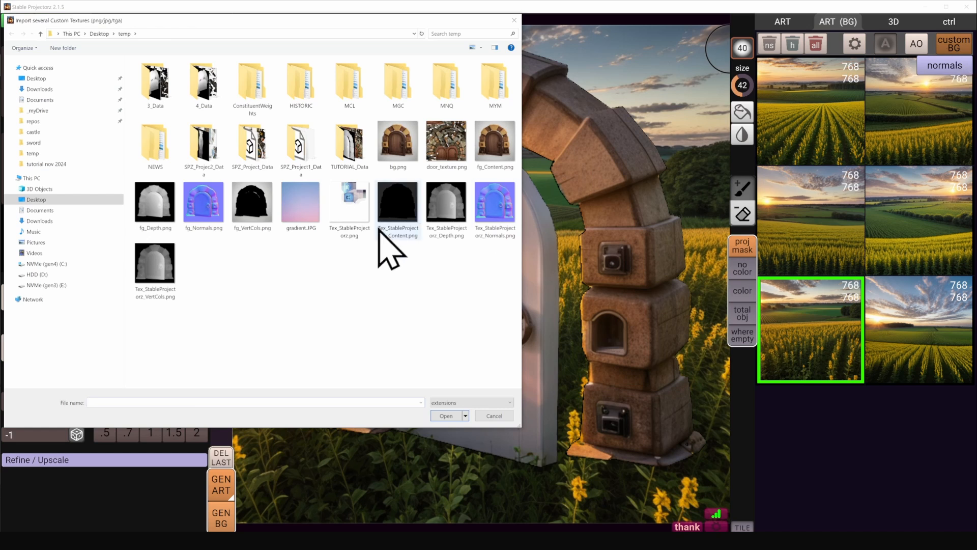
double_click(316, 214)
middle_click_drag(356, 277, 459, 293)
- Load the prompt "a wooden dungeon door inside an old stone arch, a highly-detailed game asset" and generate four textures over the gradient background
left_click(111, 44)
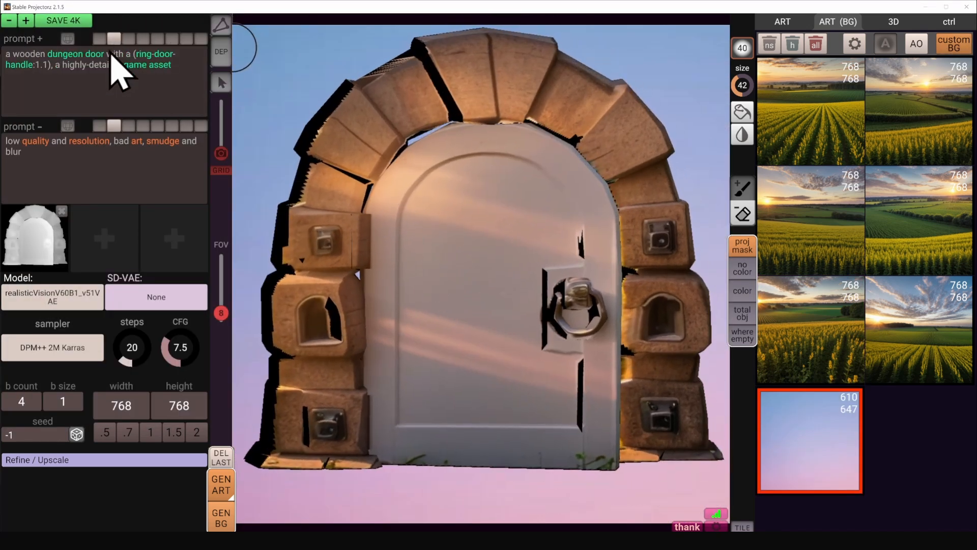
left_click(103, 42)
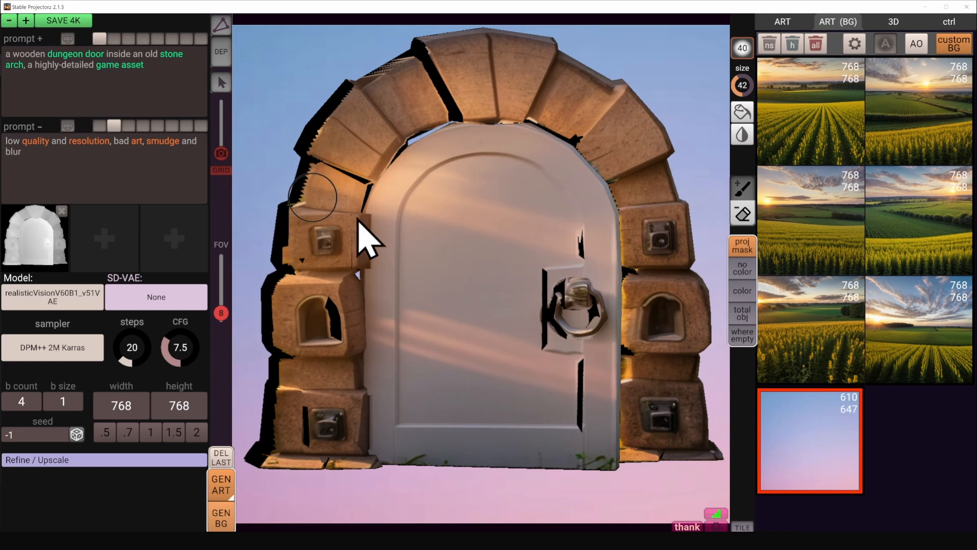
scroll(407, 241, "down", 1)
middle_click_drag(481, 264, 487, 306)
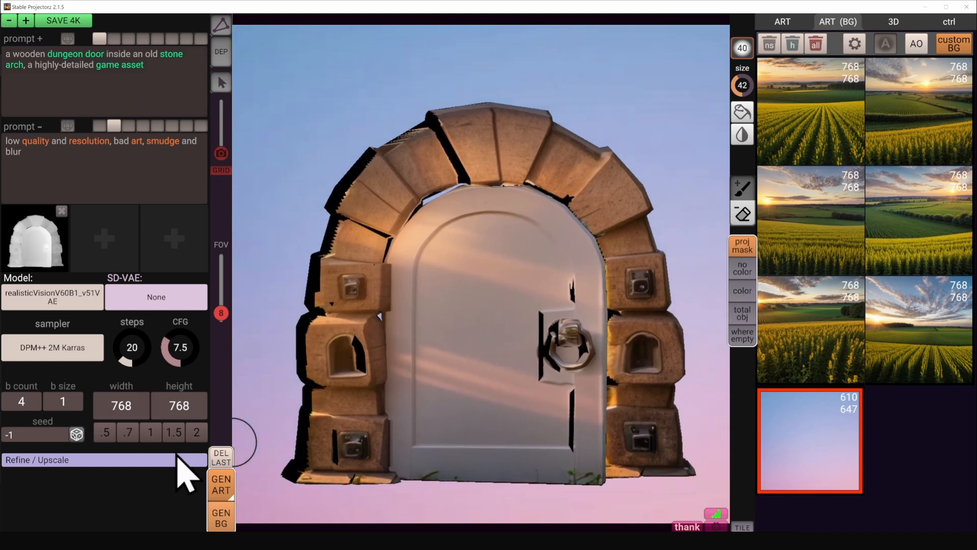
left_click(220, 486)
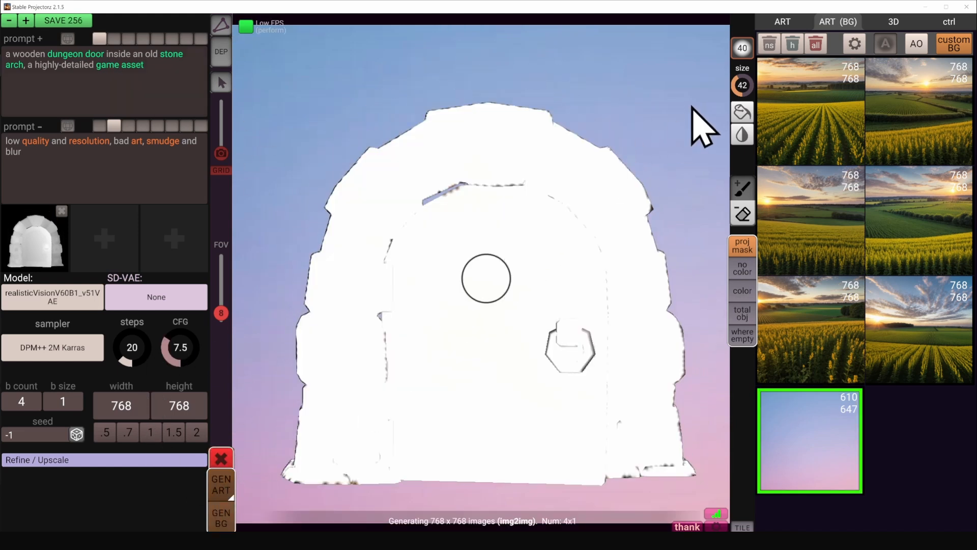
left_click(784, 27)
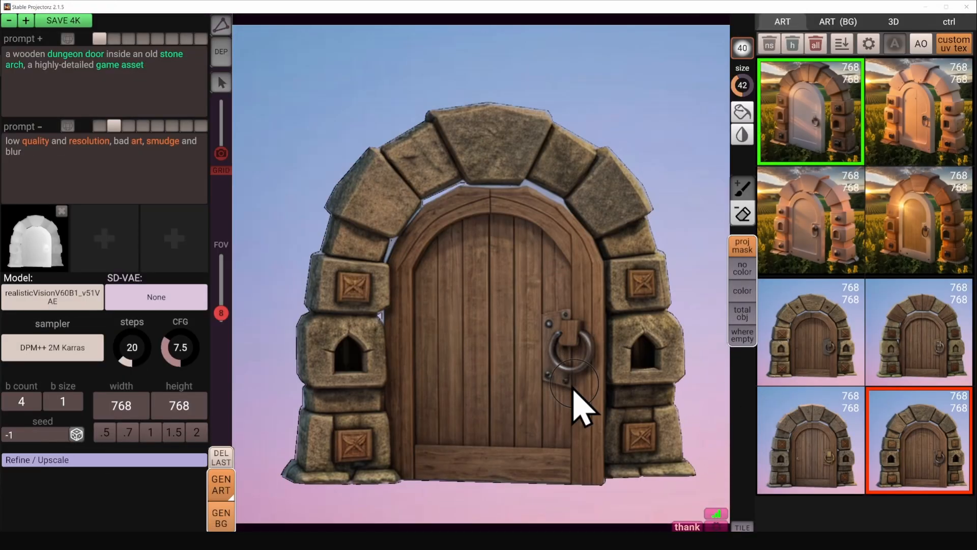
scroll(570, 410, "up", 1)
scroll(564, 402, "up", 1)
middle_click_drag(564, 402, 551, 398)
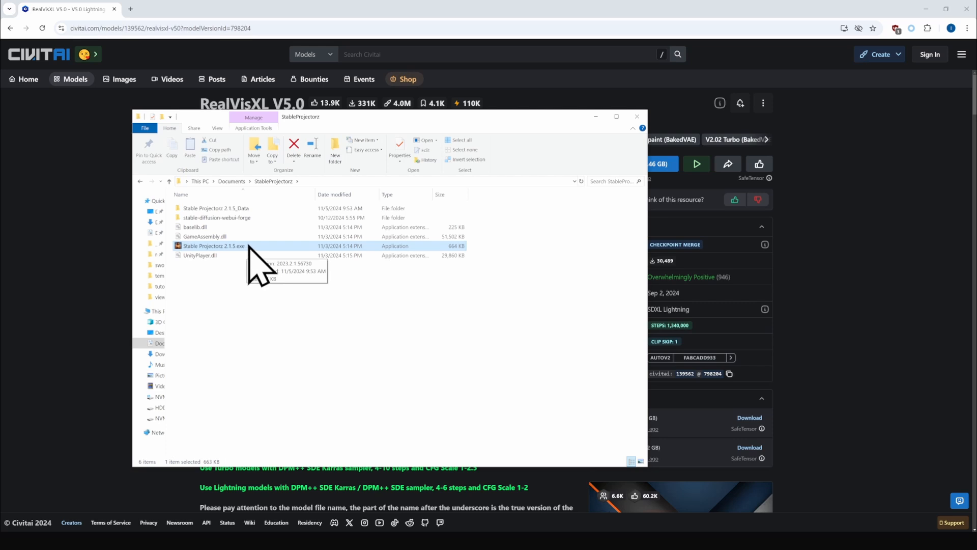
- Open the Stable-diffusion checkpoint folder under stable-diffusion-webui-forge\webui\models
double_click(202, 219)
double_click(201, 220)
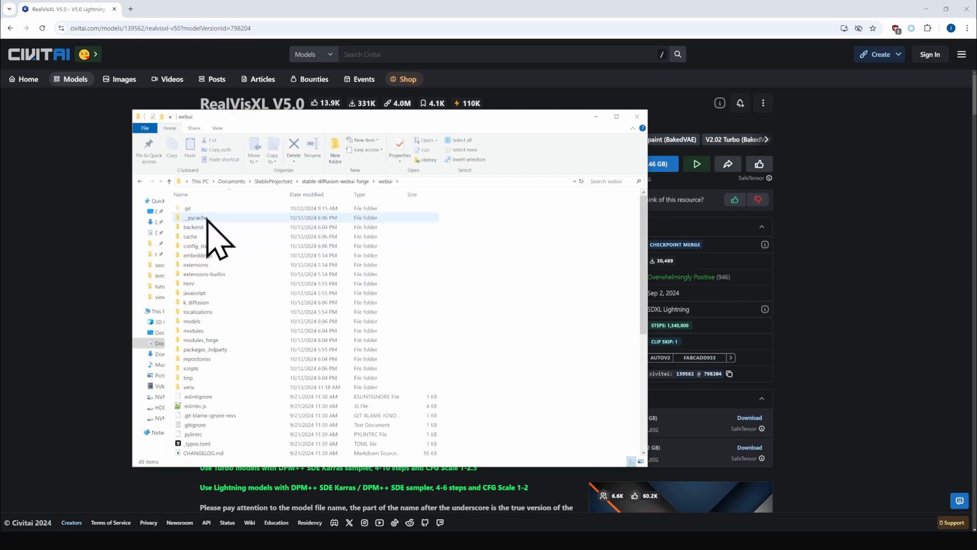
double_click(253, 322)
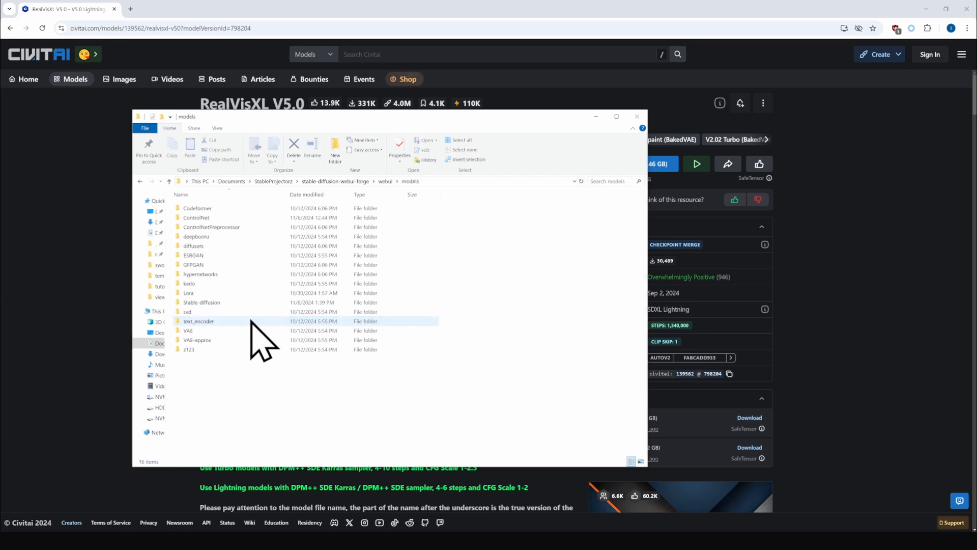
double_click(236, 303)
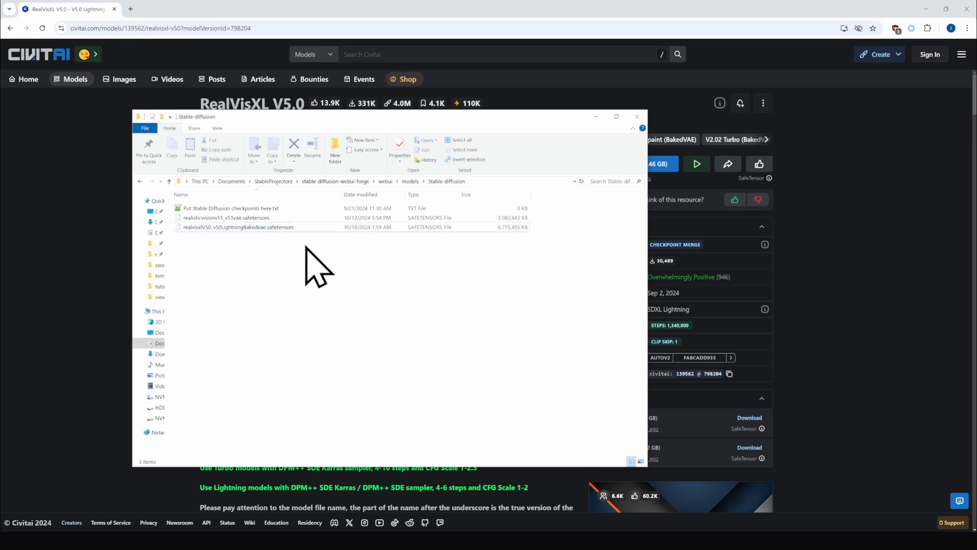
- Switch to the Hugging Face sd_control_collection file list and check the download link options for diffusers_xl_depth_mid.safetensors
left_click(384, 541)
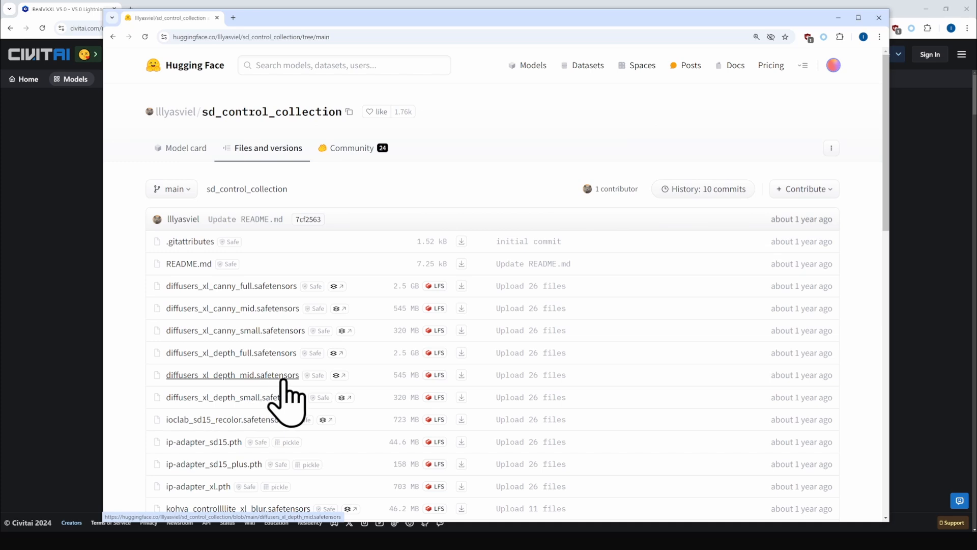
right_click(401, 382)
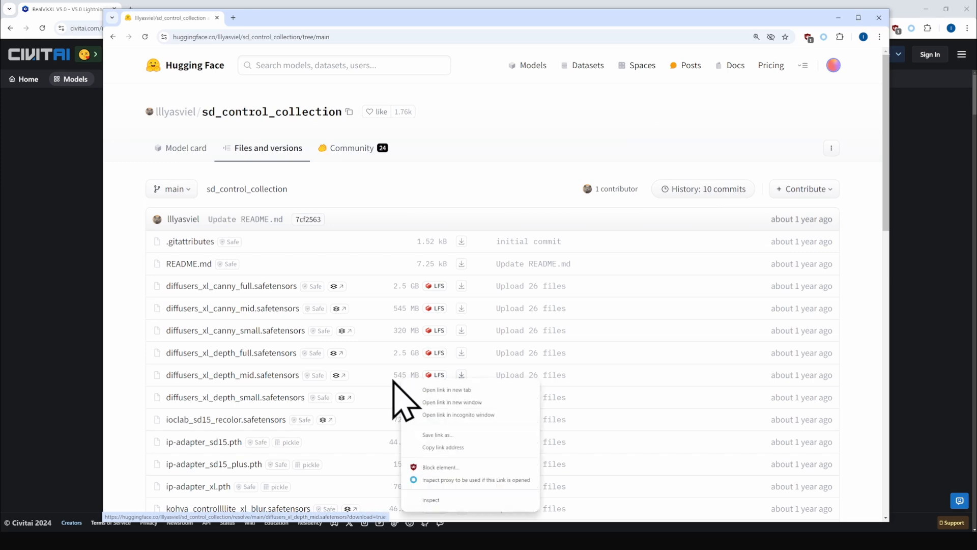
key("Escape")
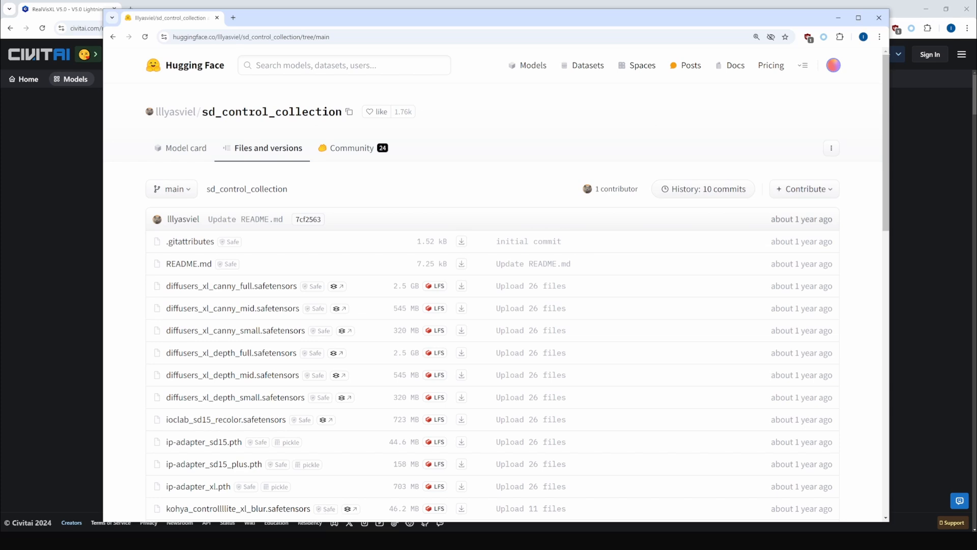
- Bring up and widen the texture-synthesis-sdxl-lora page, and open the webui\models\Lora folder in File Explorer
key("alt+Tab")
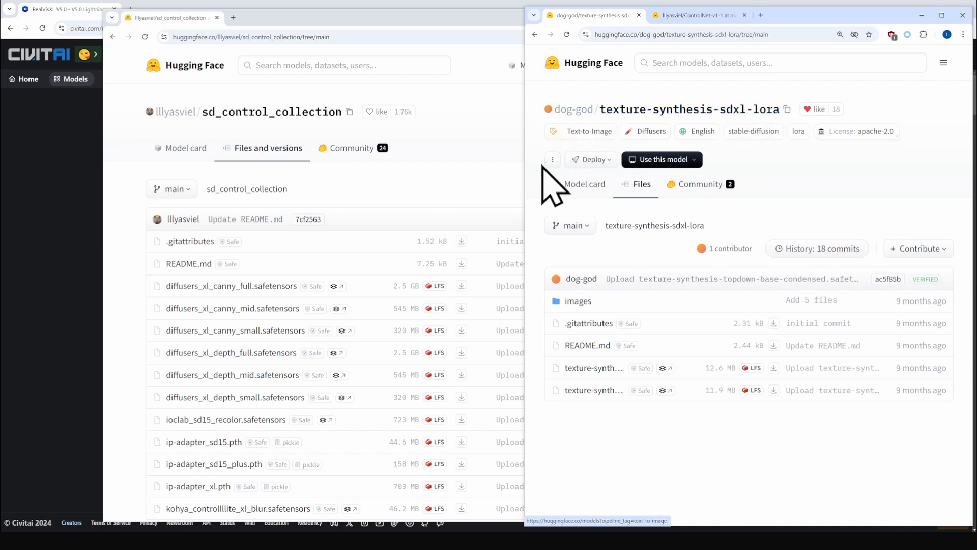
left_click_drag(525, 170, 195, 170)
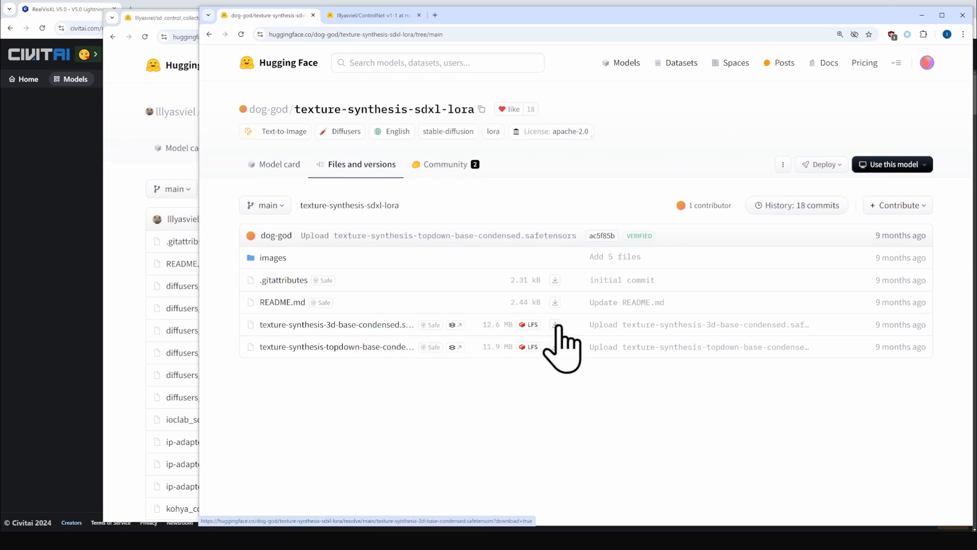
left_click(147, 540)
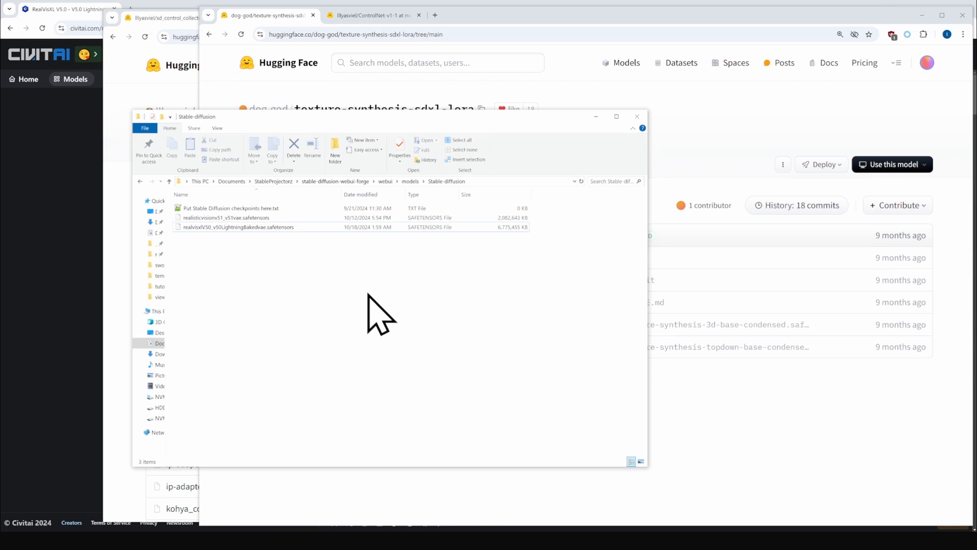
left_click(275, 181)
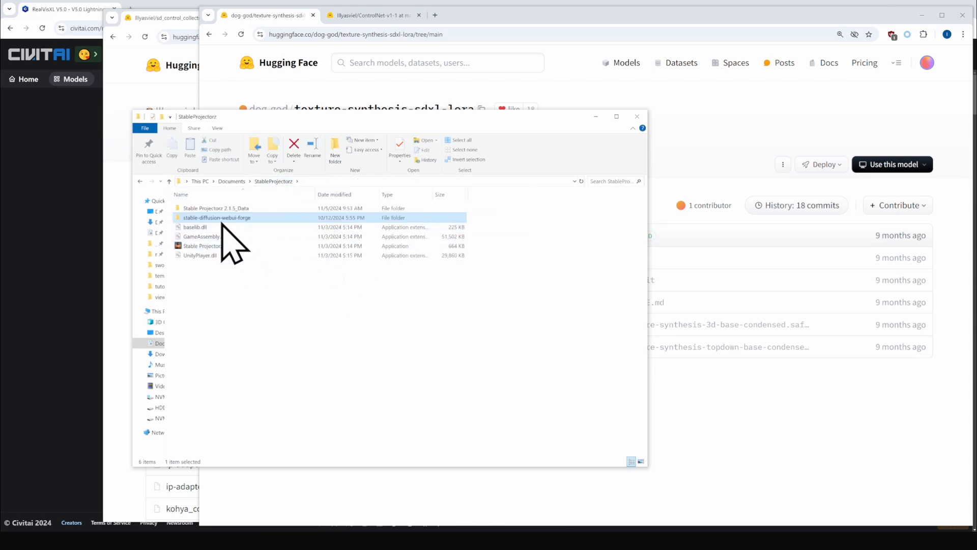
double_click(266, 218)
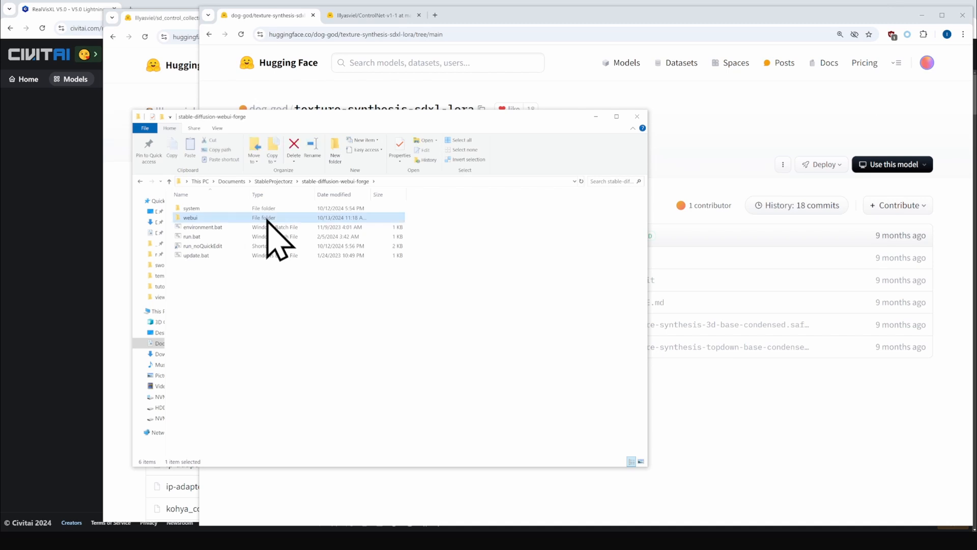
double_click(267, 218)
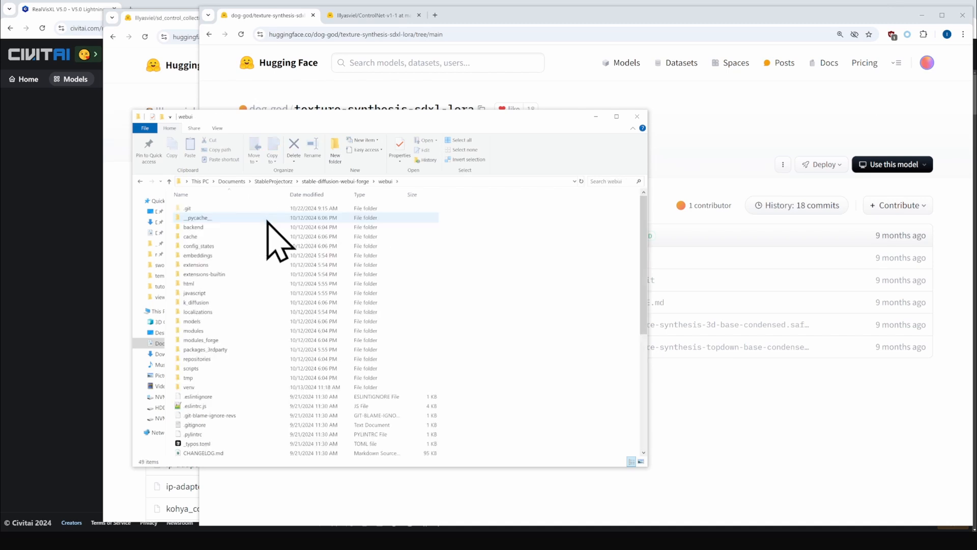
double_click(239, 322)
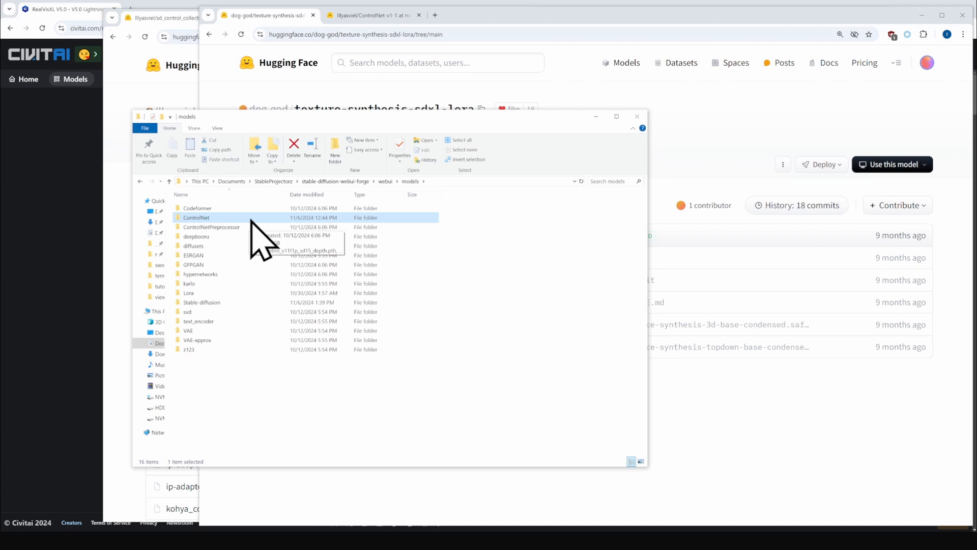
double_click(241, 293)
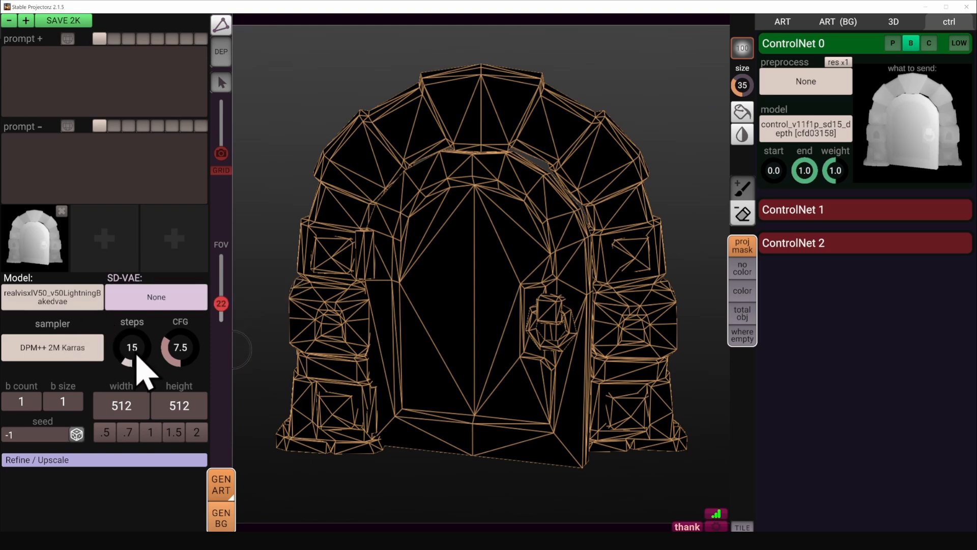
- Set 5 steps, CFG 1.7 and a 1024 × 1024 resolution in Stable Projectorz, and choose diffusers_xl_depth_full for ControlNet 0
left_click_drag(134, 359, 131, 362)
left_click_drag(183, 357, 23, 380)
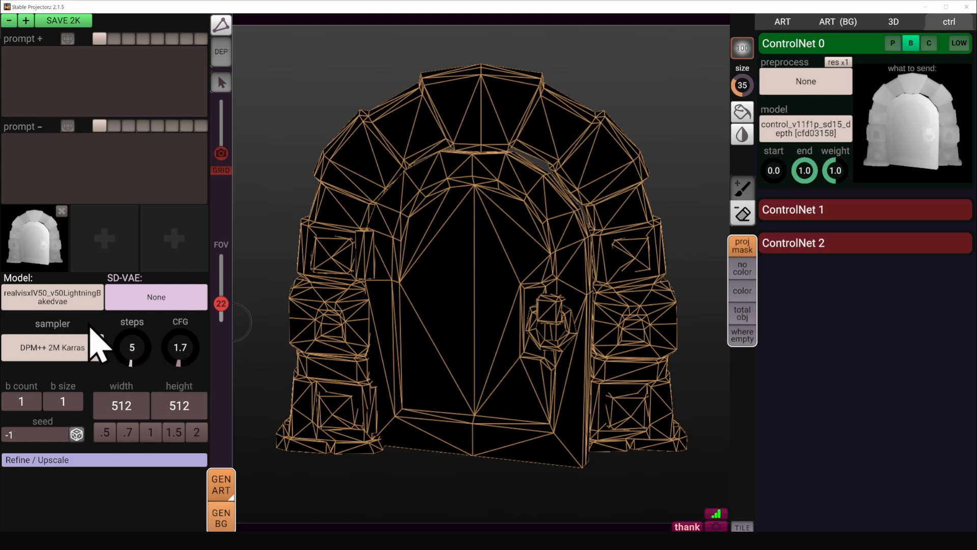
left_click(151, 432)
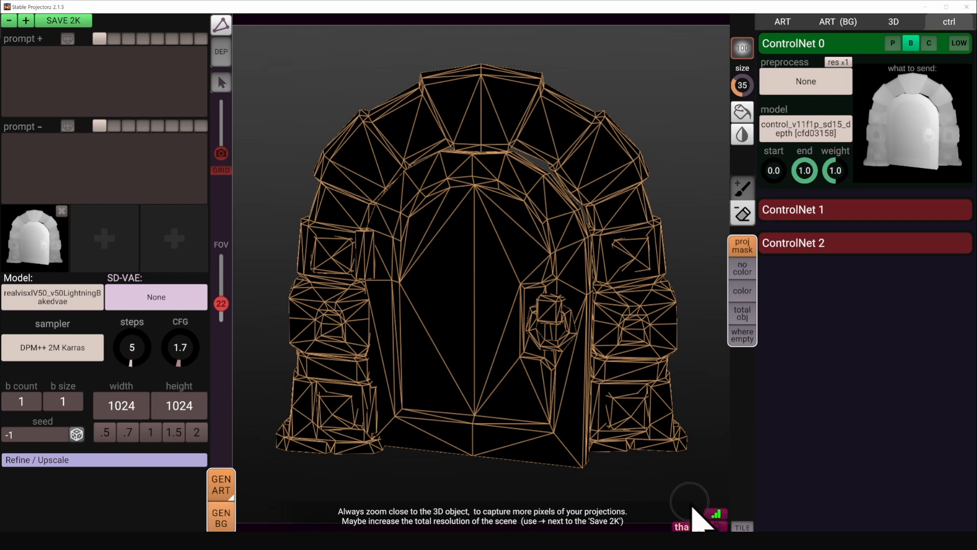
left_click(822, 129)
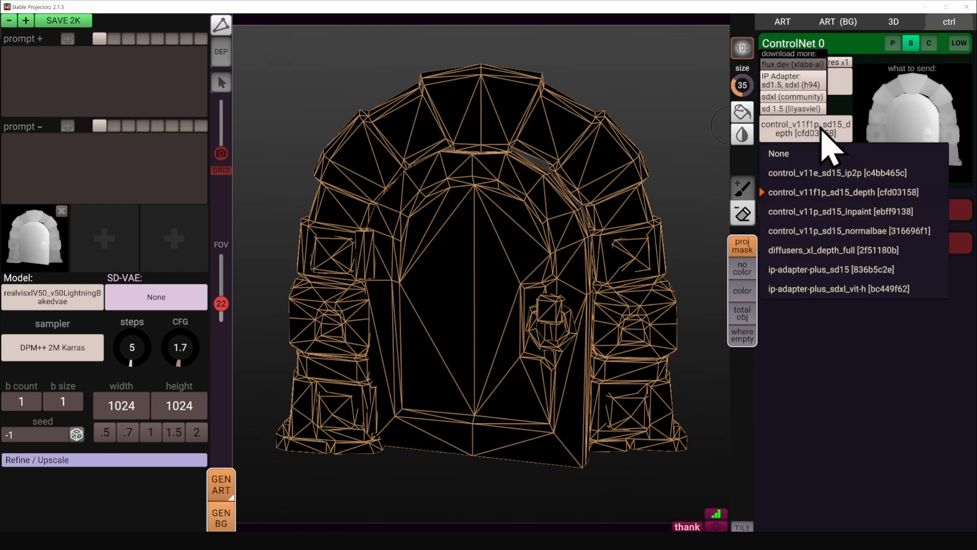
left_click(834, 250)
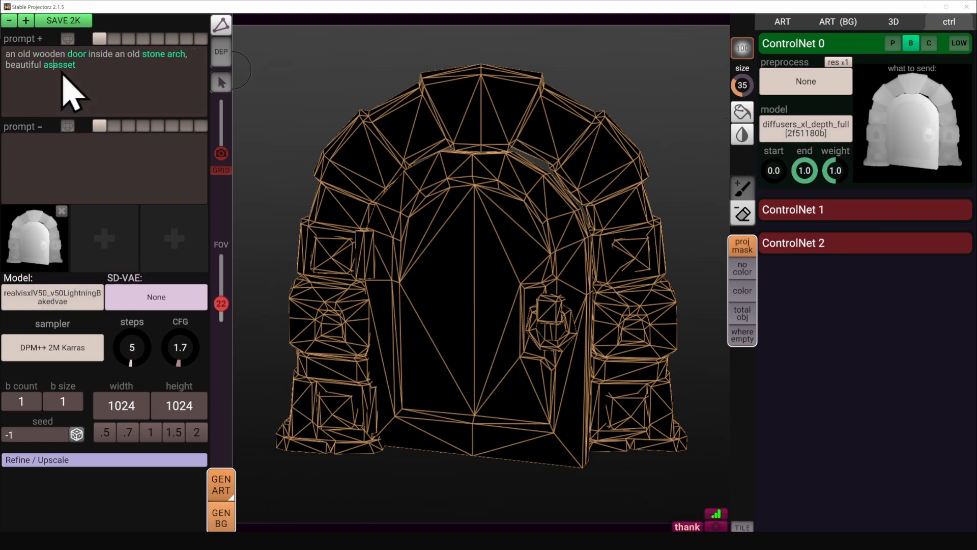
- Prompt for "an old wooden door inside an old dungeon stone arch, beautiful dungeon game asset", excluding "low quality mediocre drawing, low resolution photo, ugly, boring smooth stone"
key("ctrl+Left")
key("ctrl+Left")
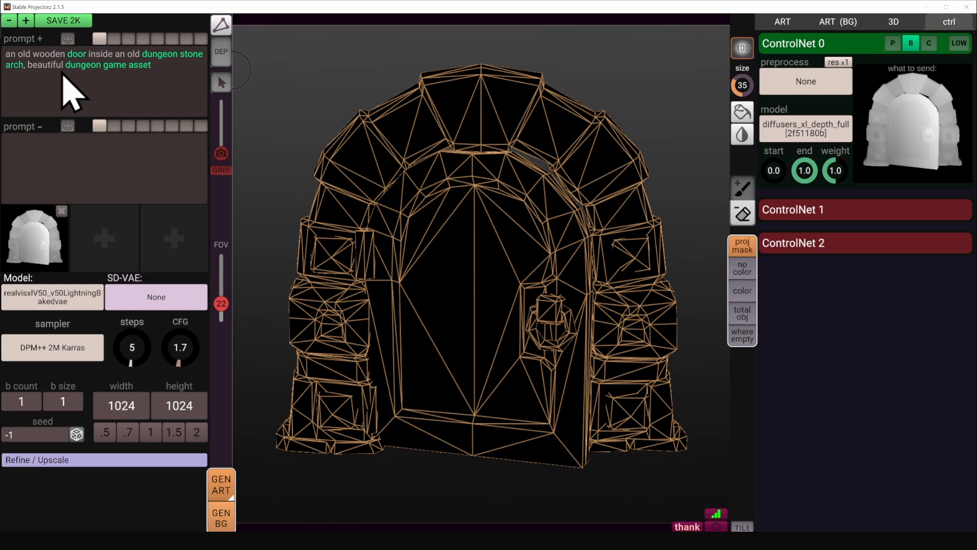
left_click(75, 154)
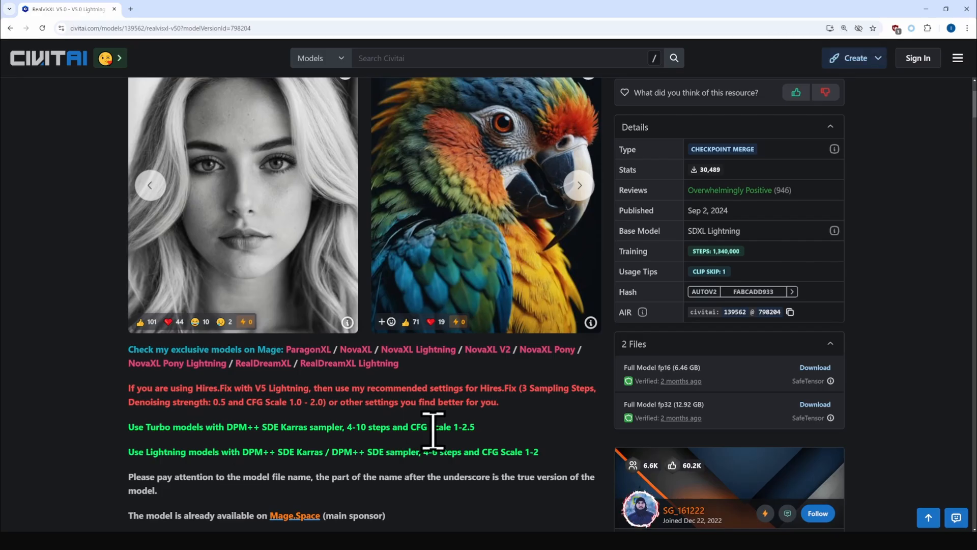
- Check the recommended Lightning sampler on the RealVisXL page and set the sampler to DPM++ SDE in Stable Projectorz
left_click_drag(242, 452, 387, 452)
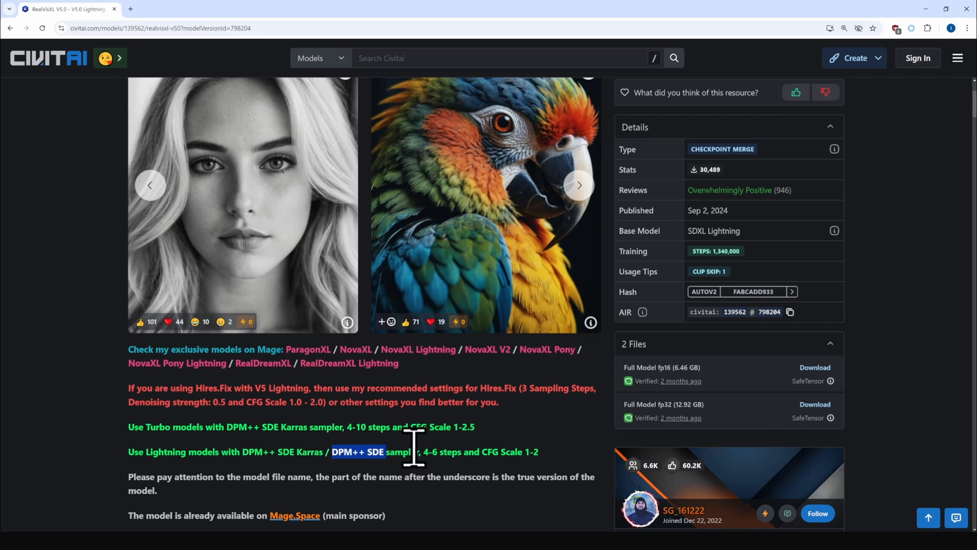
double_click(431, 4)
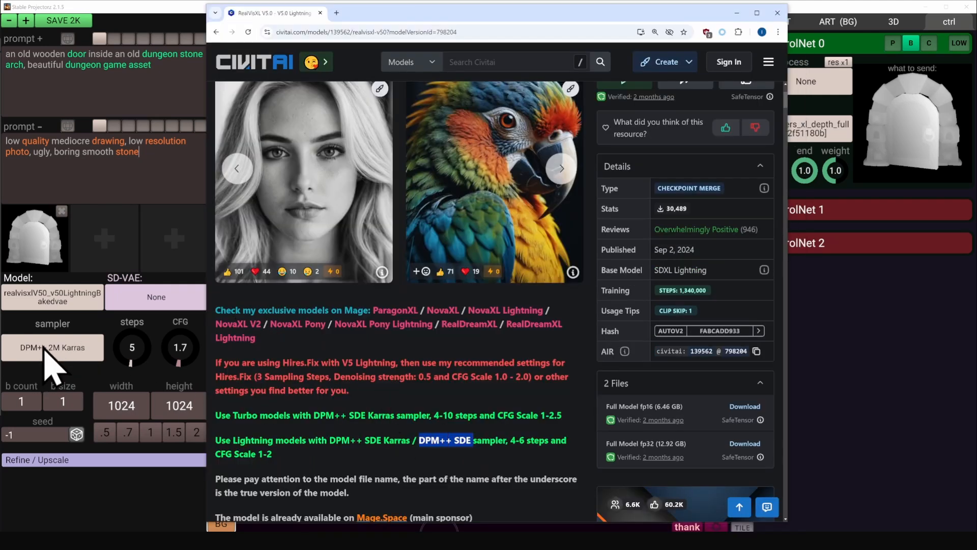
left_click(46, 347)
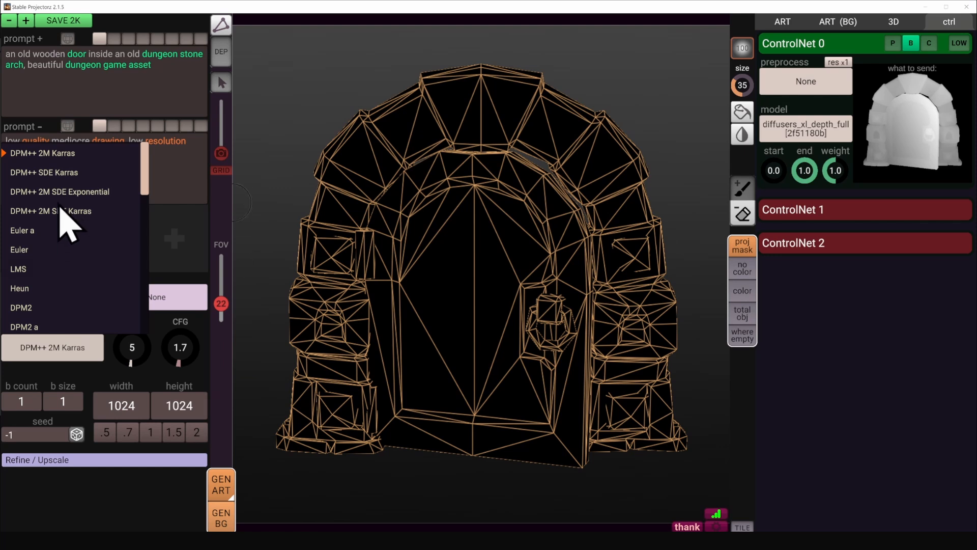
scroll(64, 209, "down", 5)
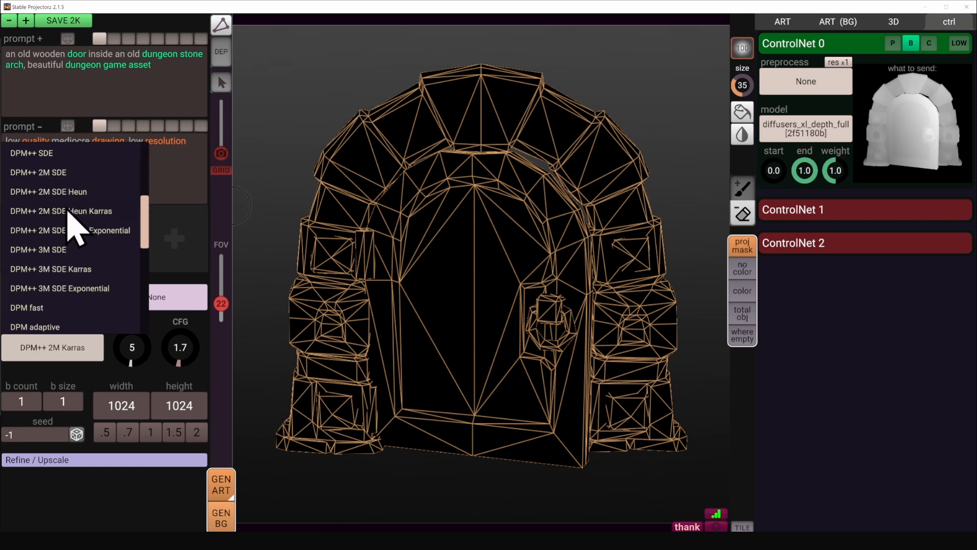
left_click(49, 159)
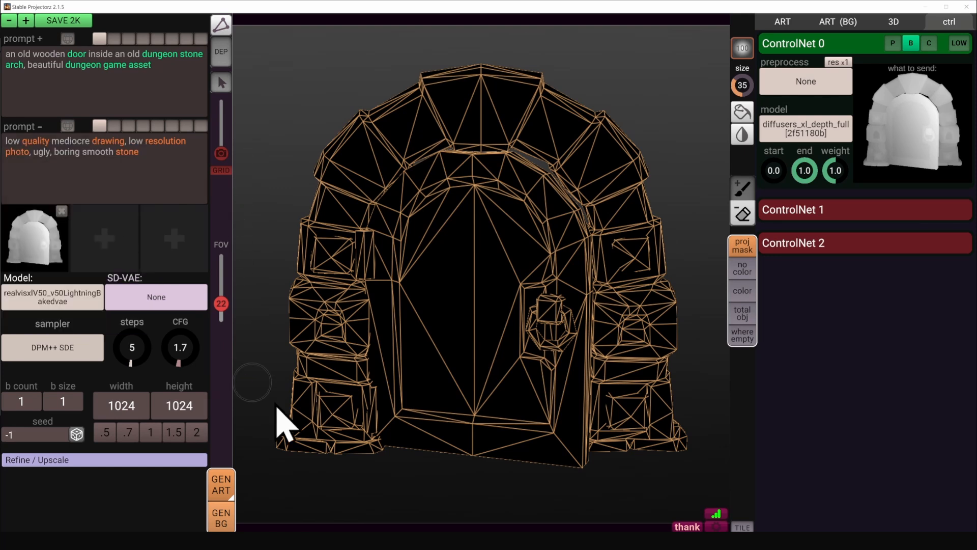
- Review the RealVisXL V5.0 page on Civitai for its Turbo and Lightning model recommendations and its base model entry
left_click(447, 529)
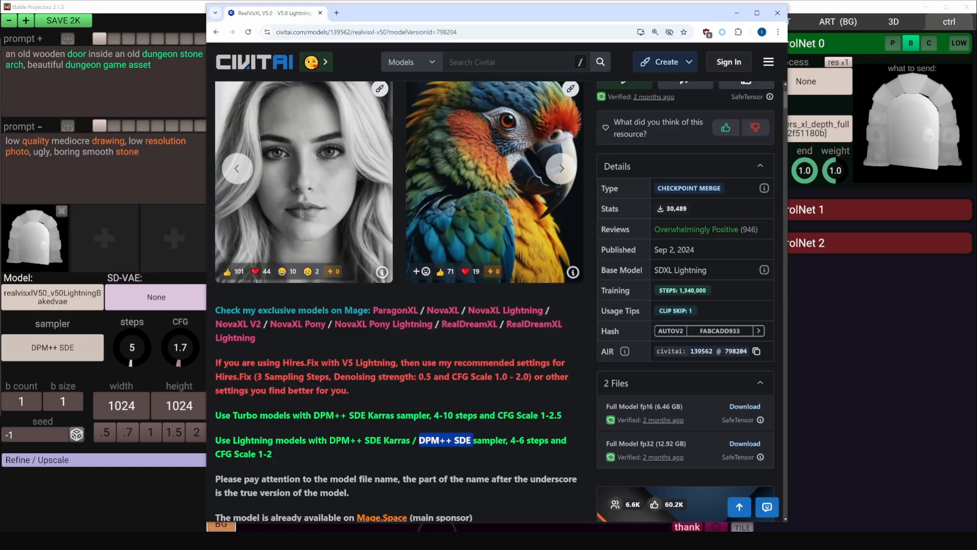
triple_click(219, 439)
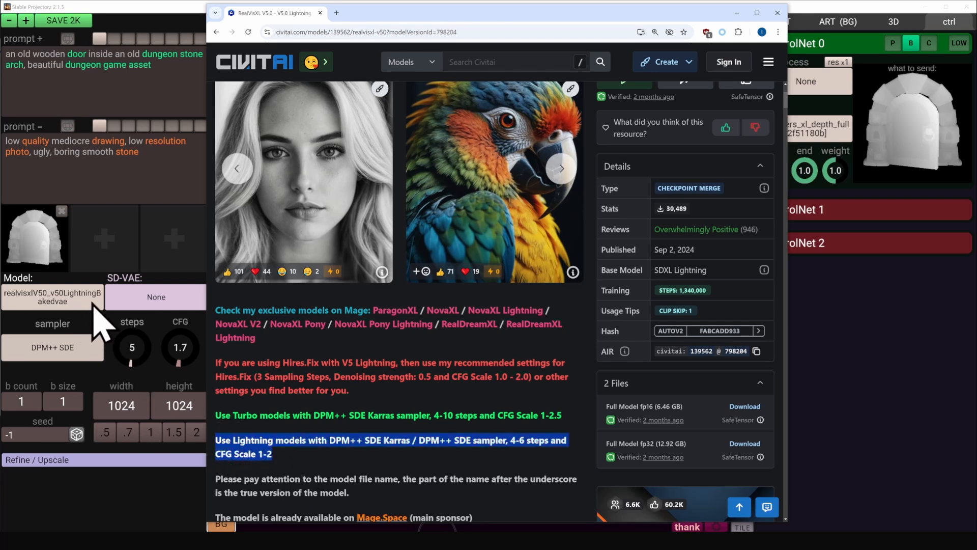
left_click_drag(215, 415, 580, 430)
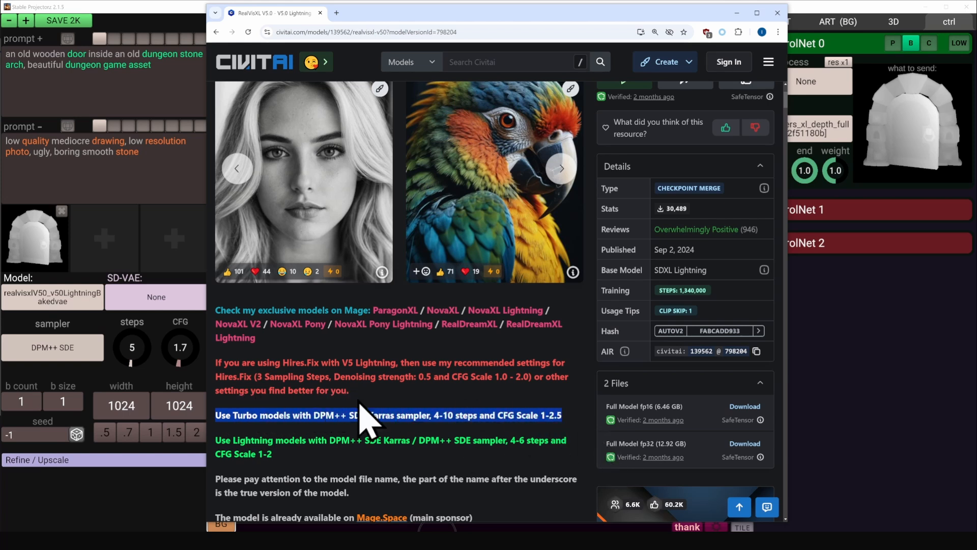
left_click_drag(216, 309, 411, 497)
left_click(411, 504)
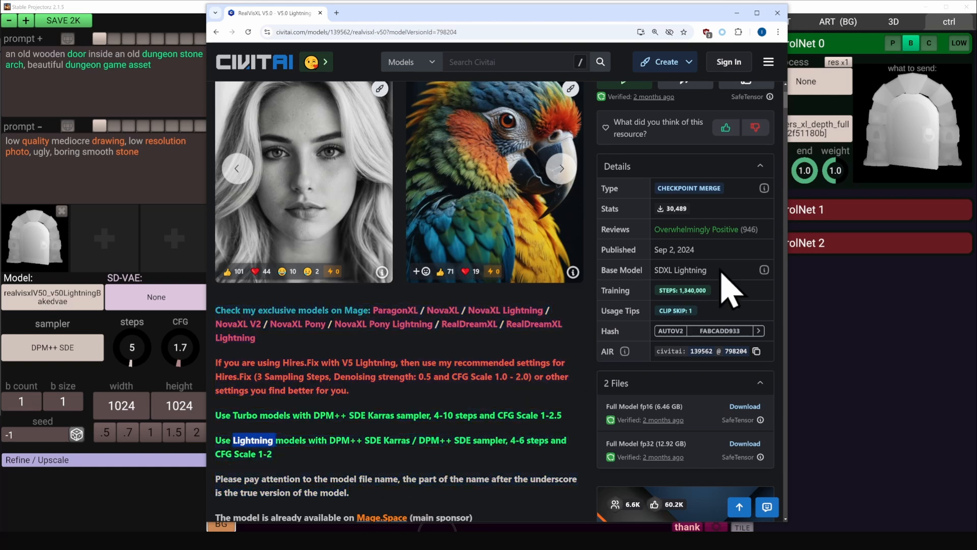
left_click_drag(723, 270, 658, 268)
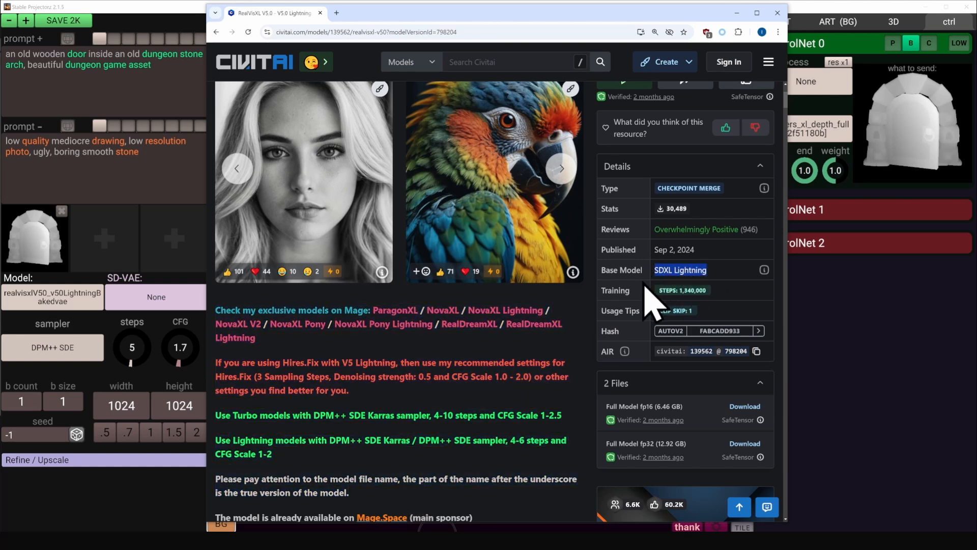
scroll(649, 293, "up", 1)
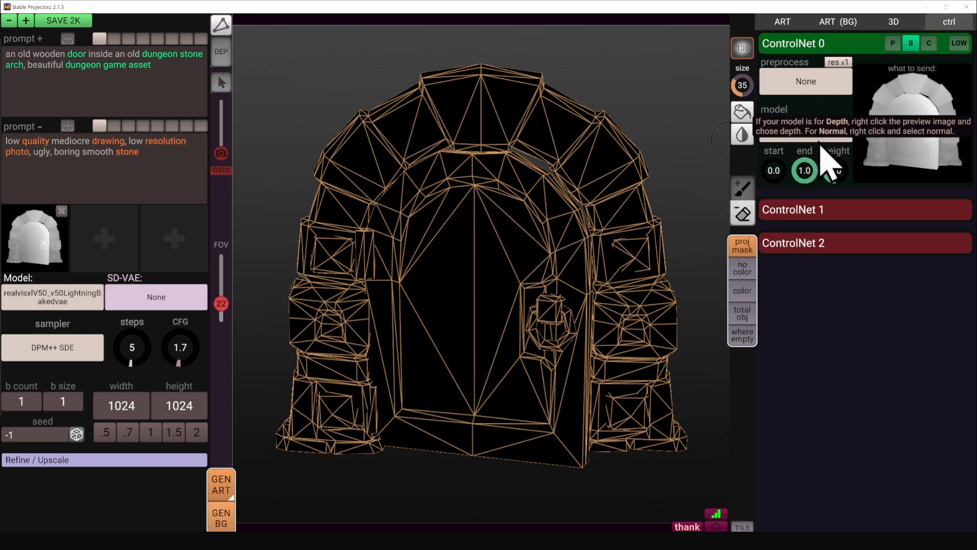
- Generate one door texture with the low-FPS performance option on, and display the result in the art list without the wireframe
scroll(304, 473, "up", 2)
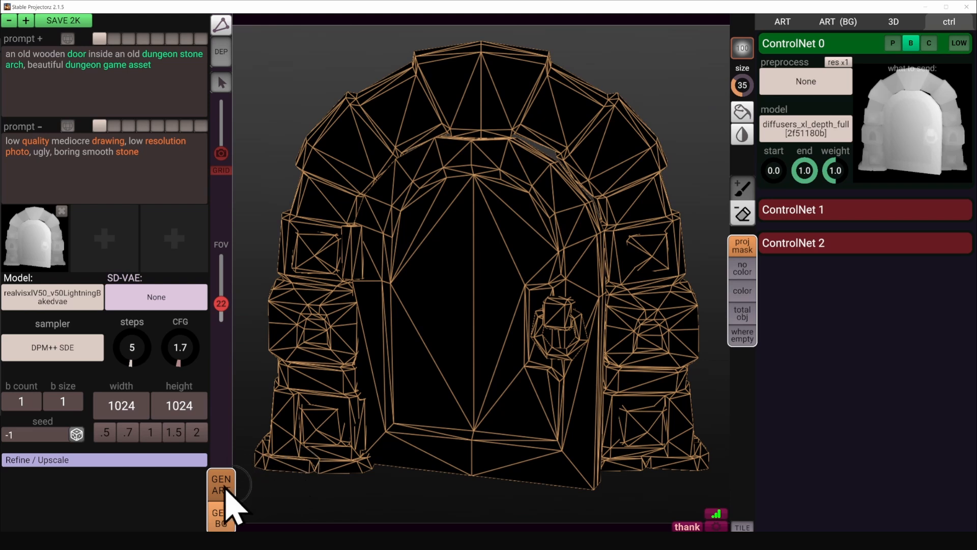
left_click(232, 506)
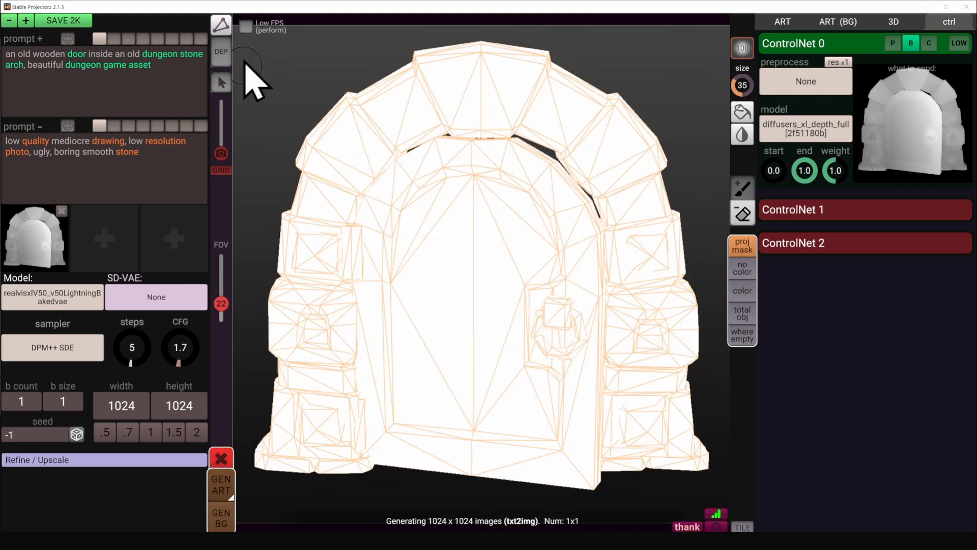
left_click(246, 26)
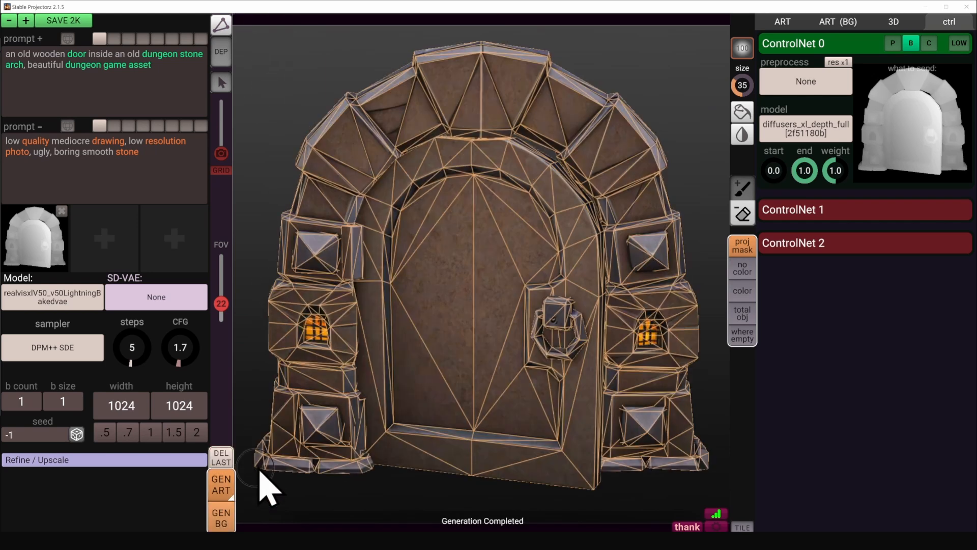
left_click(777, 21)
left_click(224, 31)
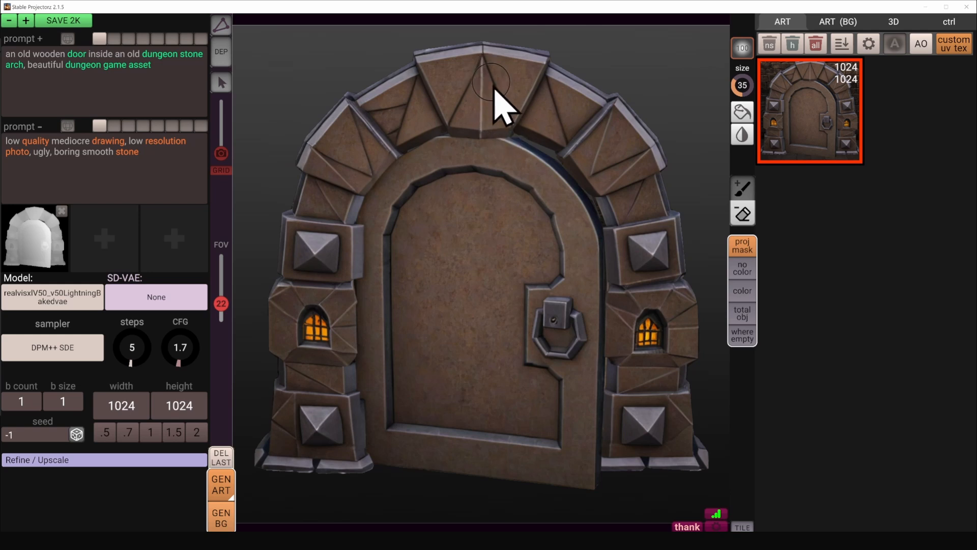
- Display the door's depth map and set its contrast to 35
key("w")
key("w")
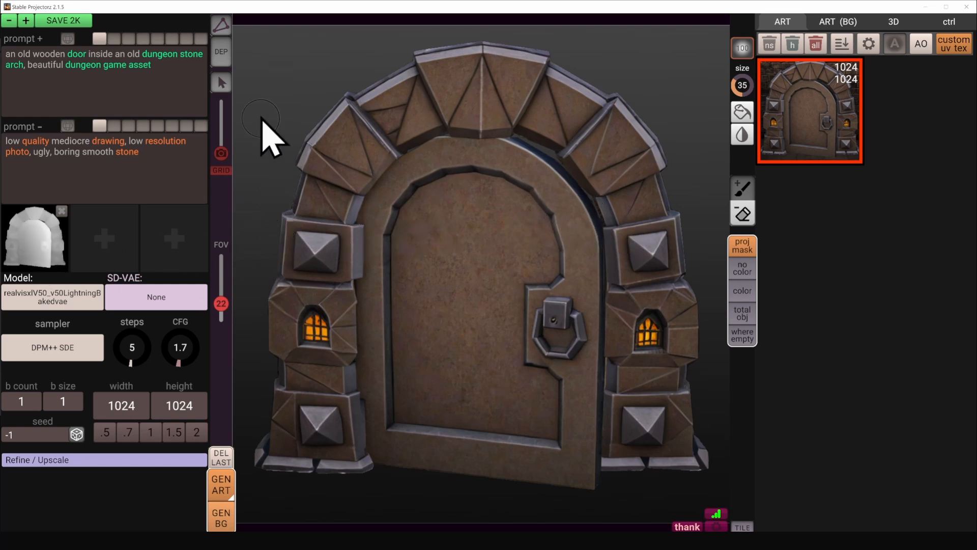
mouse_move(224, 53)
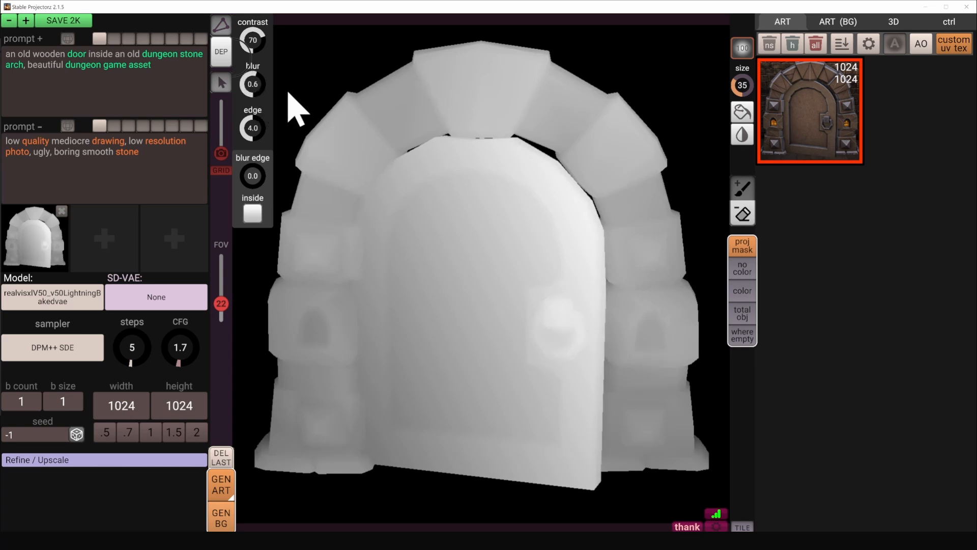
left_click_drag(256, 41, 241, 43)
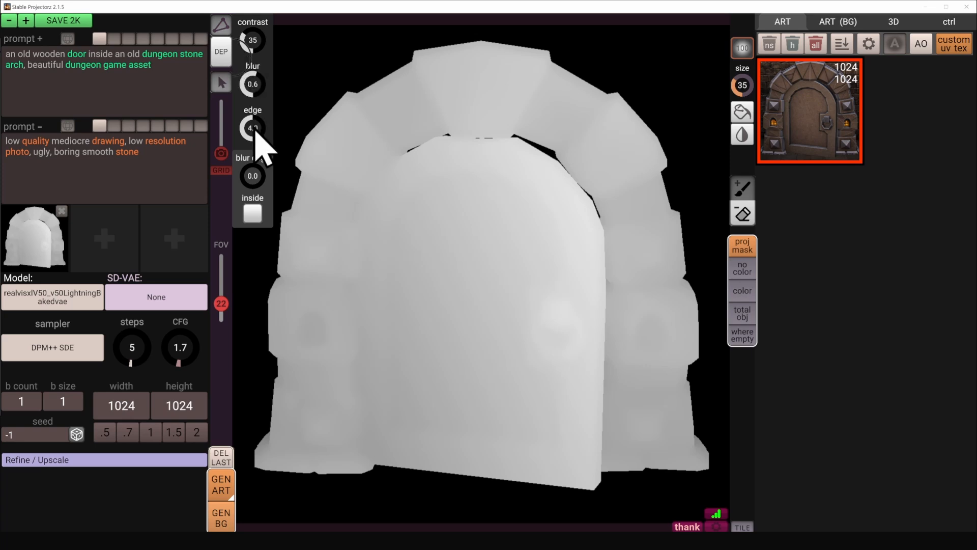
- Try a depth edge of 2.1 and a blur edge of 0.9, restoring them to 4.0 and 0.0
left_click_drag(252, 131, 245, 131)
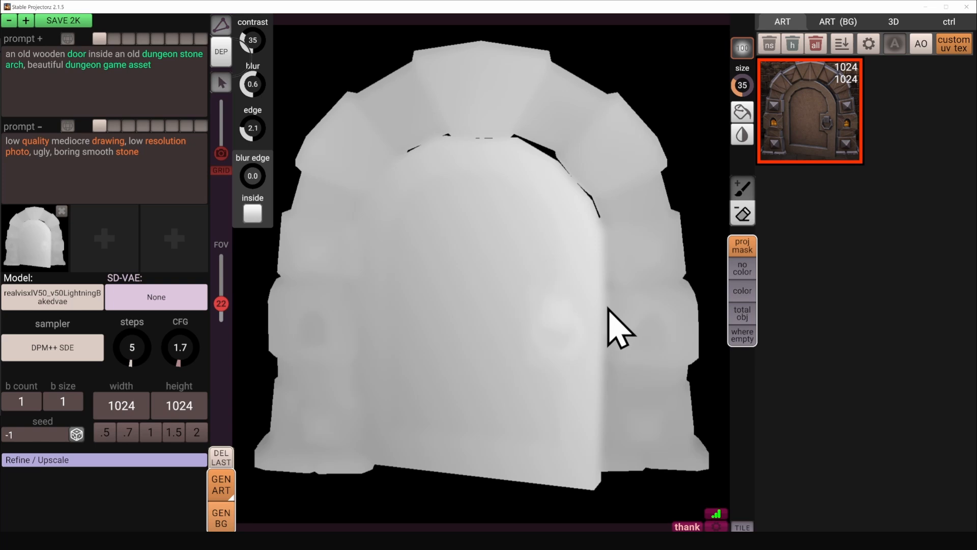
left_click_drag(608, 307, 628, 305, "alt")
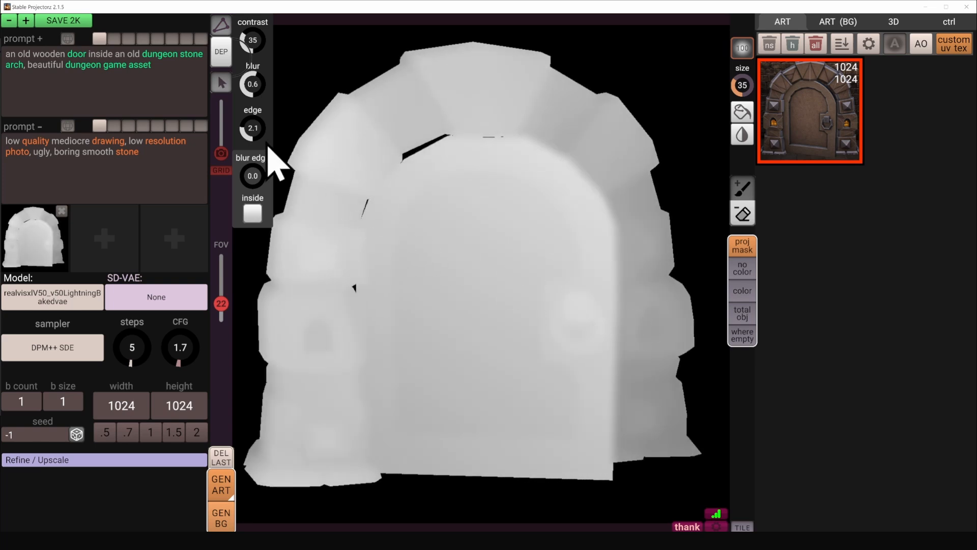
left_click_drag(256, 135, 271, 134)
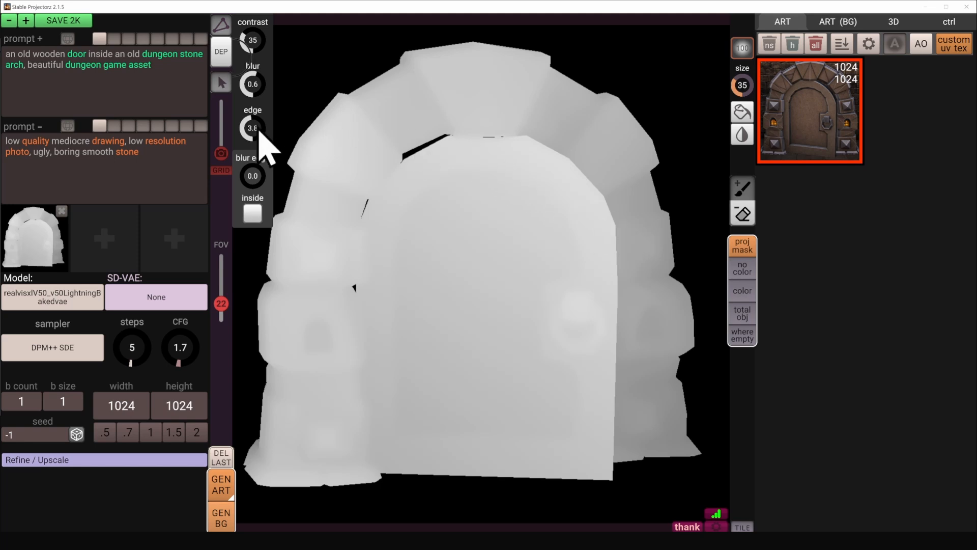
left_click_drag(256, 131, 274, 131)
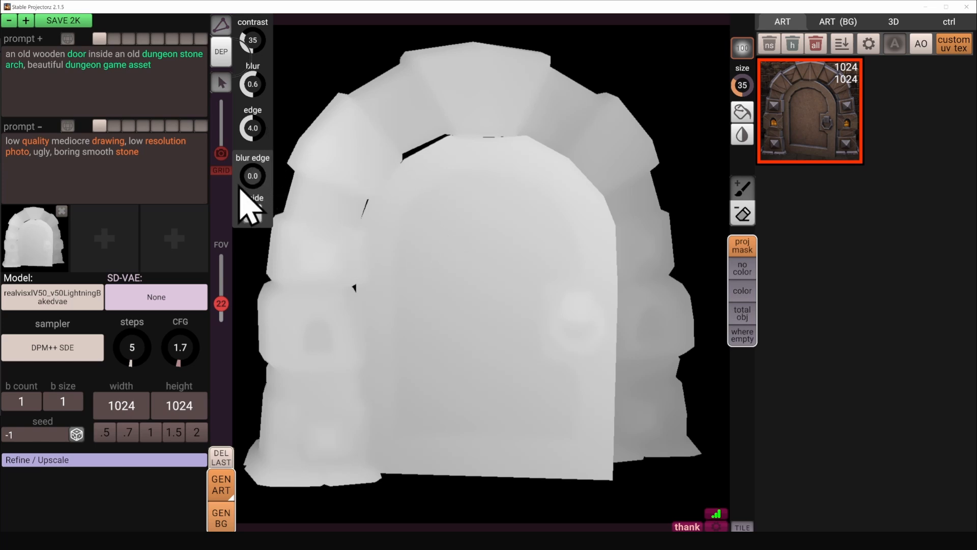
left_click_drag(251, 177, 316, 178)
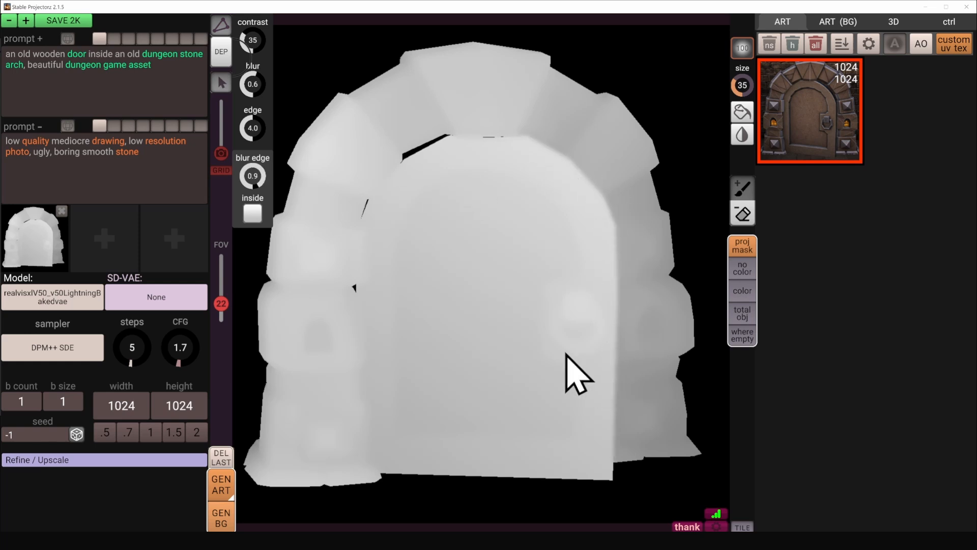
left_click_drag(258, 189, 217, 185)
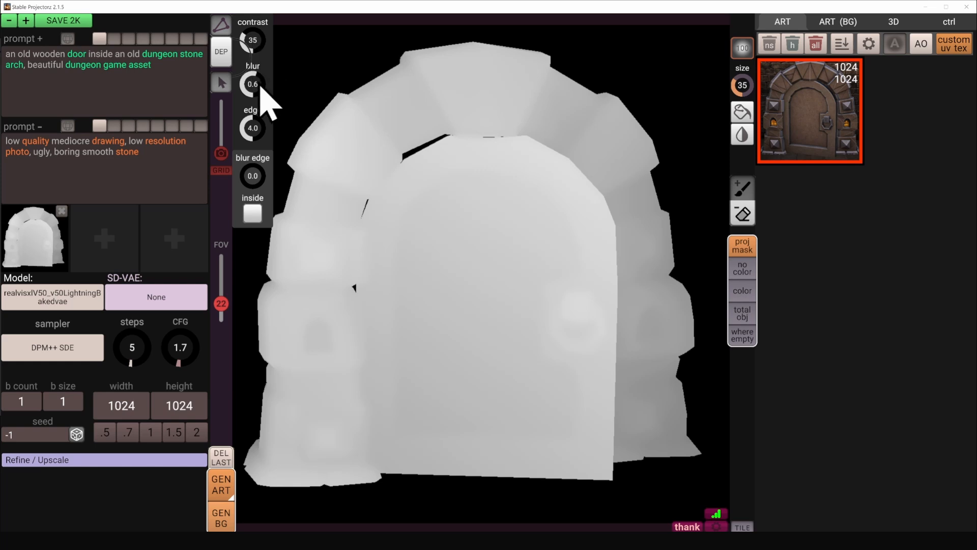
left_click(227, 58)
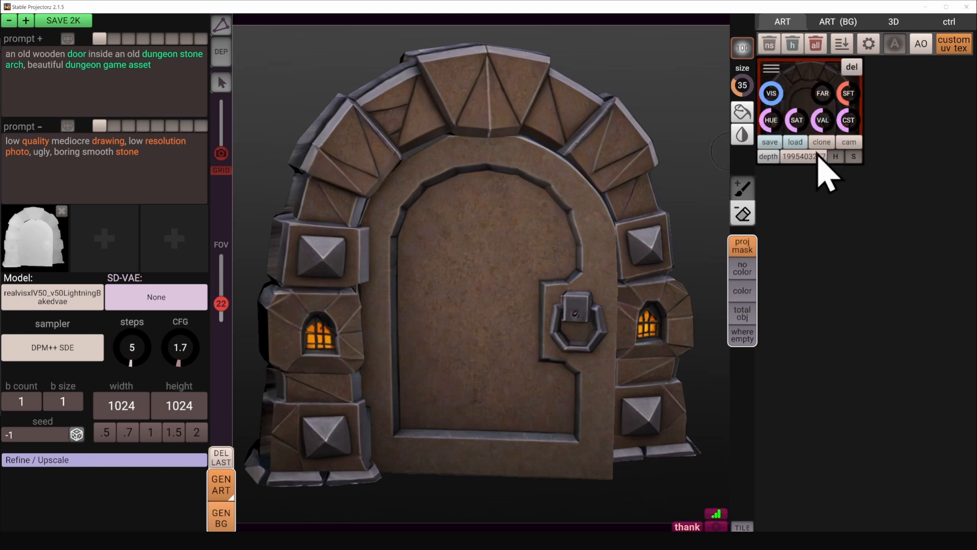
left_click(820, 157)
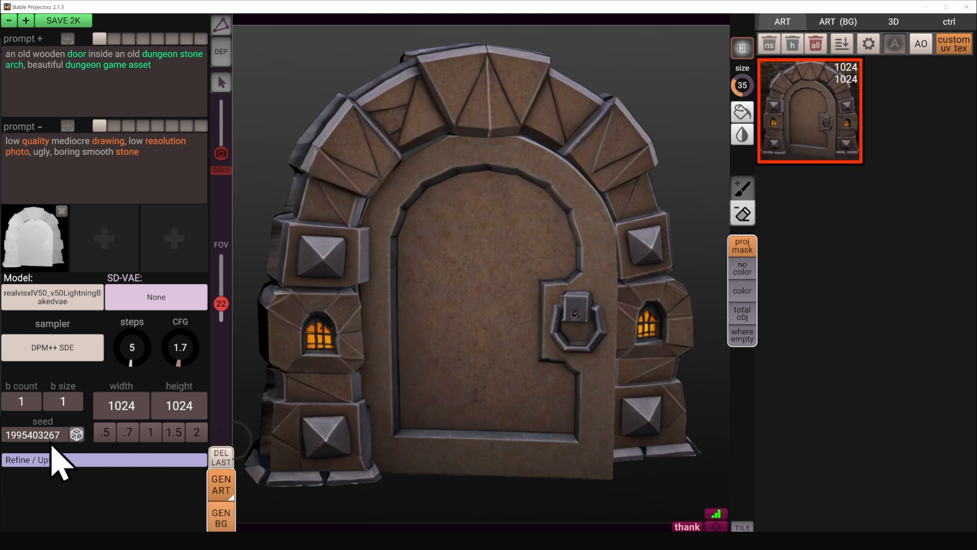
left_click(224, 493)
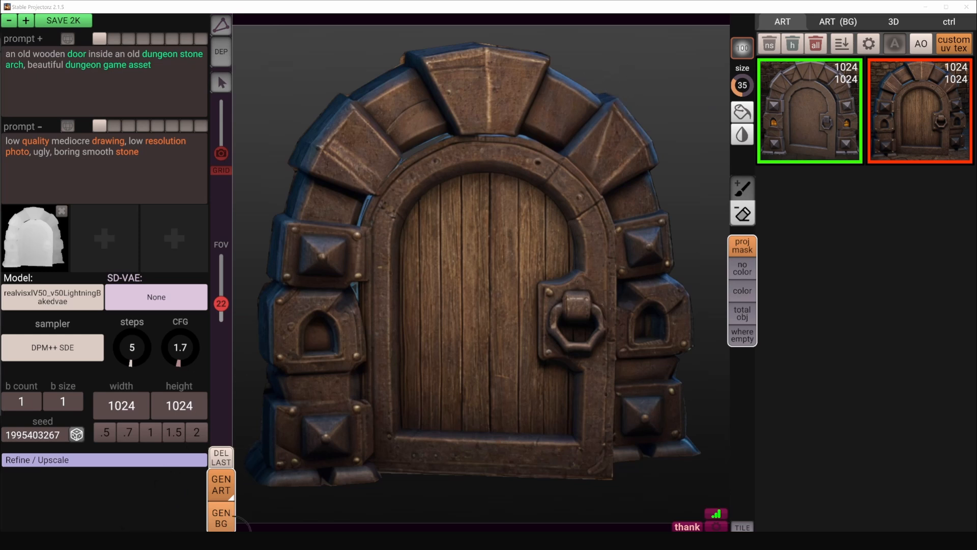
- Switch to File Explorer and copy the name of the texture-synthesis-3d-base-condensed file in the Lora folder
left_click(244, 541)
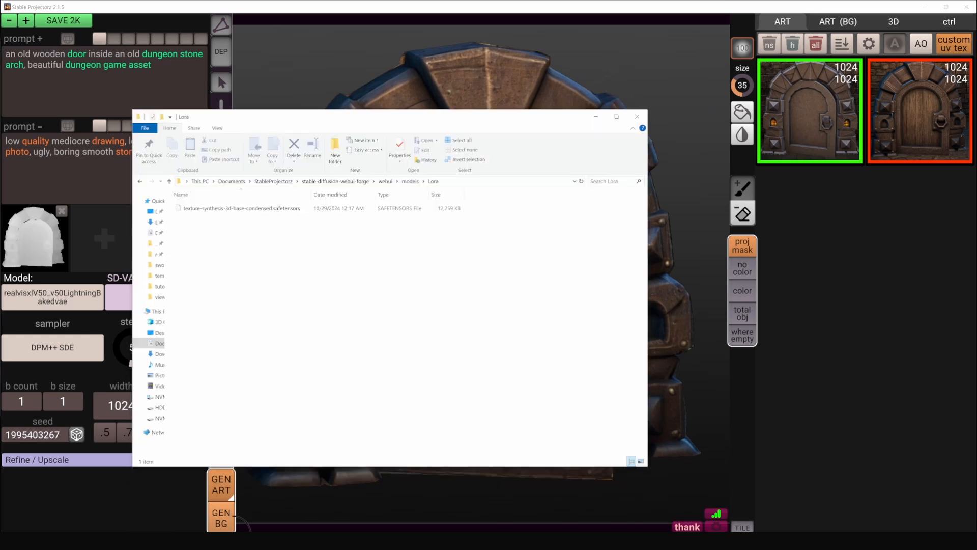
left_click(257, 212)
left_click(259, 210)
key("ctrl+c")
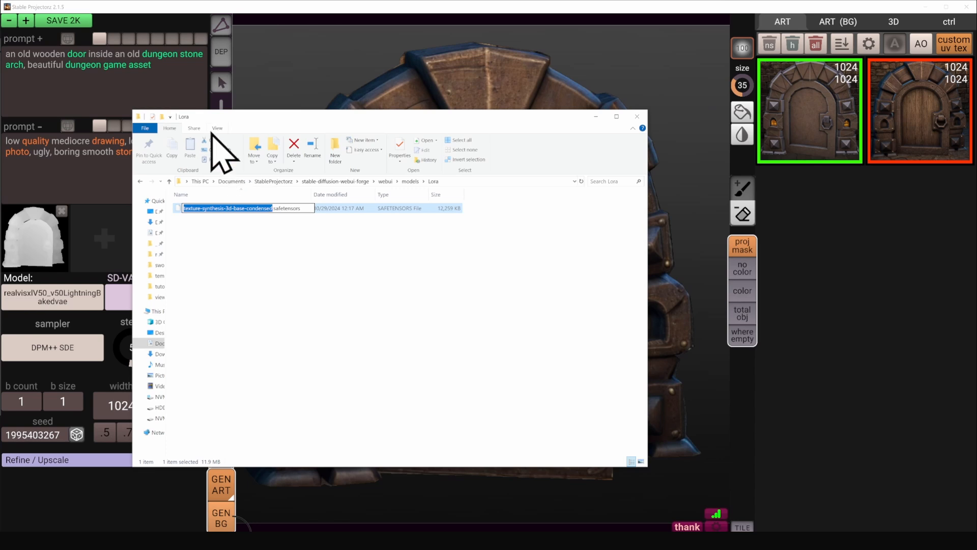
- Switch to Stable Projectorz and append "<lora:texture-synthesis-3d-base-condensed:1>" to the positive prompt
left_click(190, 95)
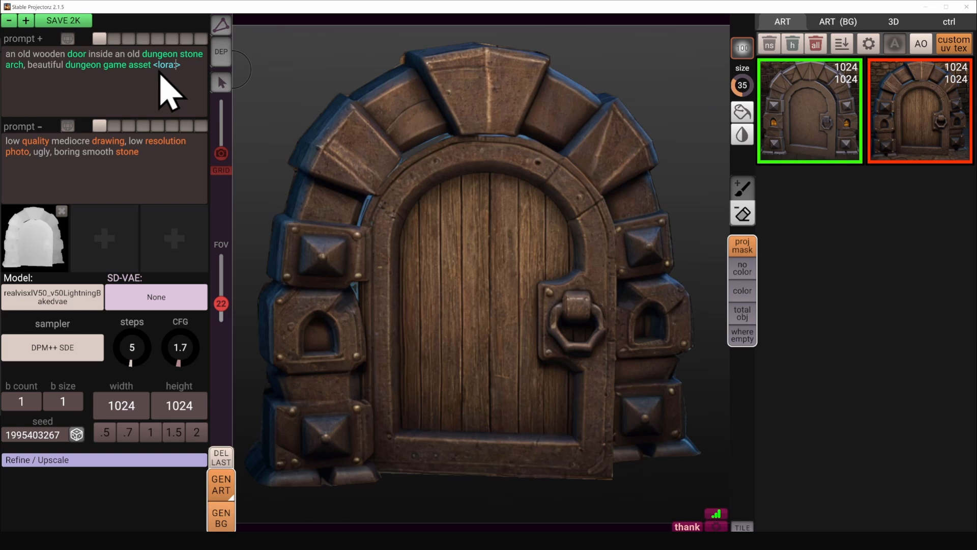
key("ctrl+v")
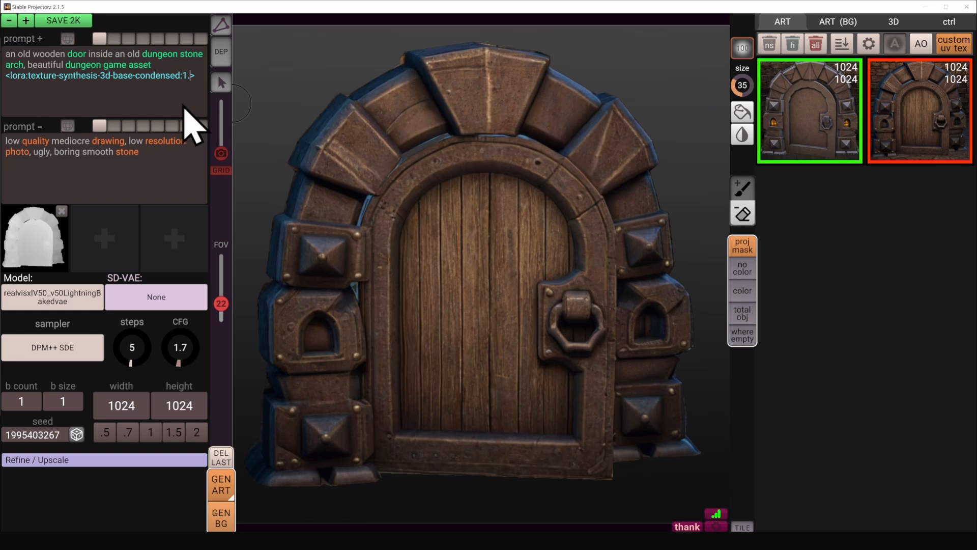
key("BackSpace")
key("BackSpace")
left_click_drag(8, 83, 202, 82)
left_click(203, 81)
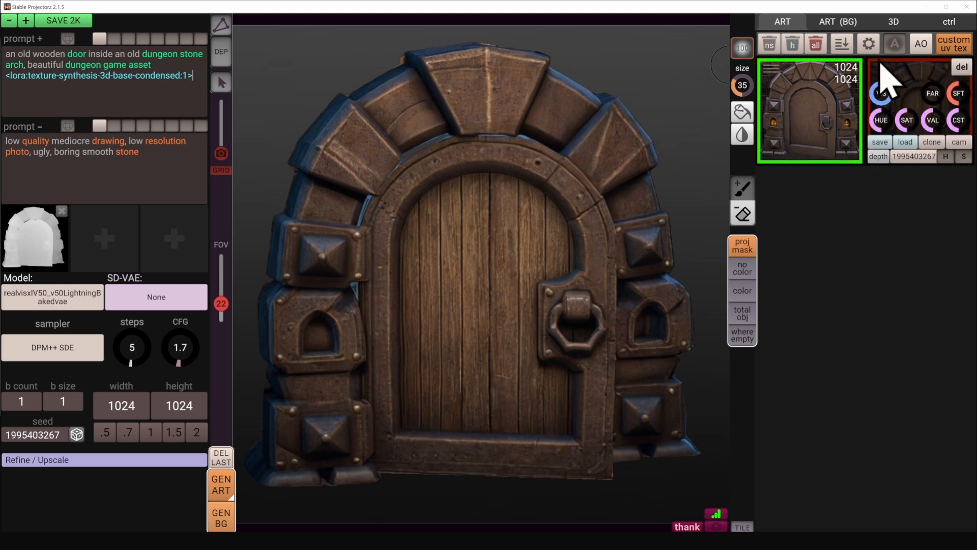
- Switch to the texture-synthesis-sdxl-lora model card on Hugging Face and copy the ambient occlusion trigger word "ambmap"
left_click(950, 22)
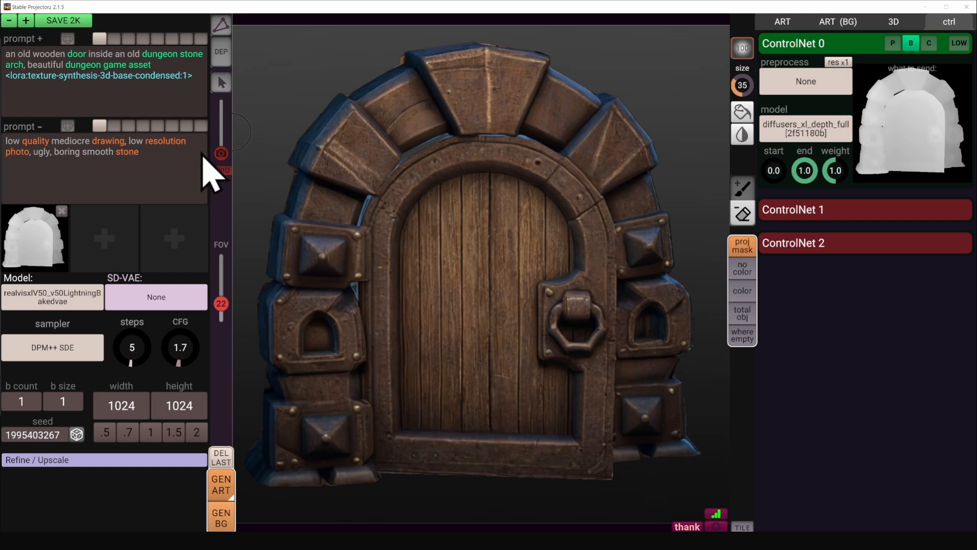
left_click(338, 541)
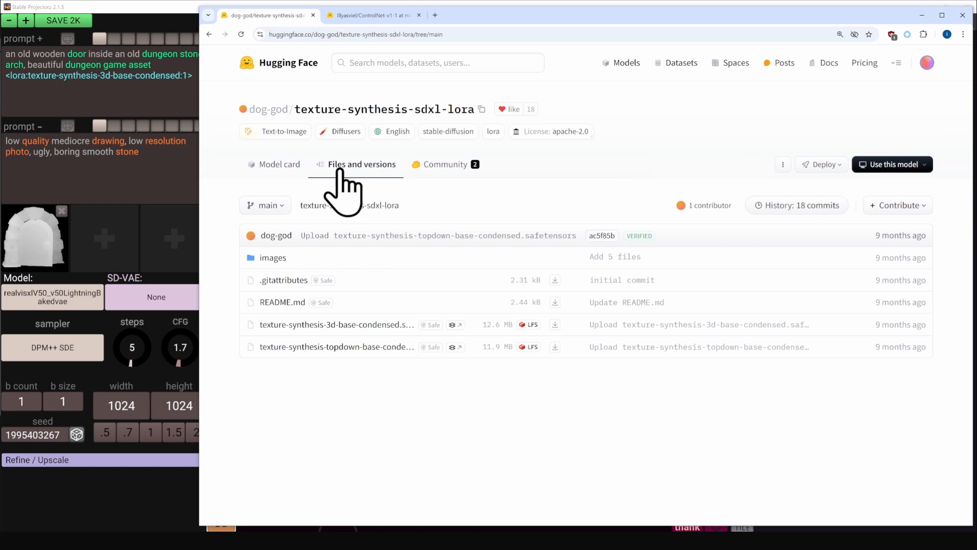
left_click(275, 164)
scroll(280, 185, "down", 2)
scroll(282, 187, "down", 2)
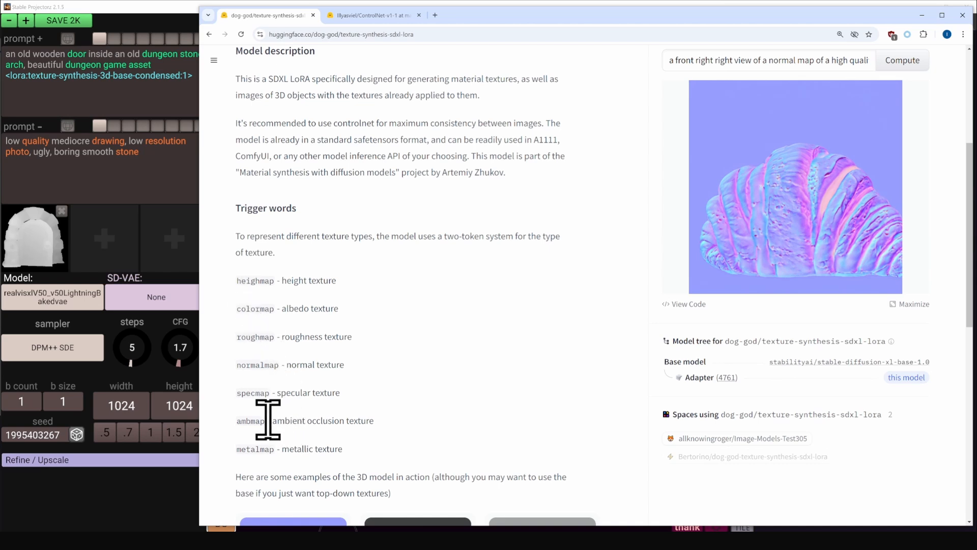
left_click_drag(231, 421, 268, 420)
key("ctrl+c")
scroll(323, 447, "down", 2)
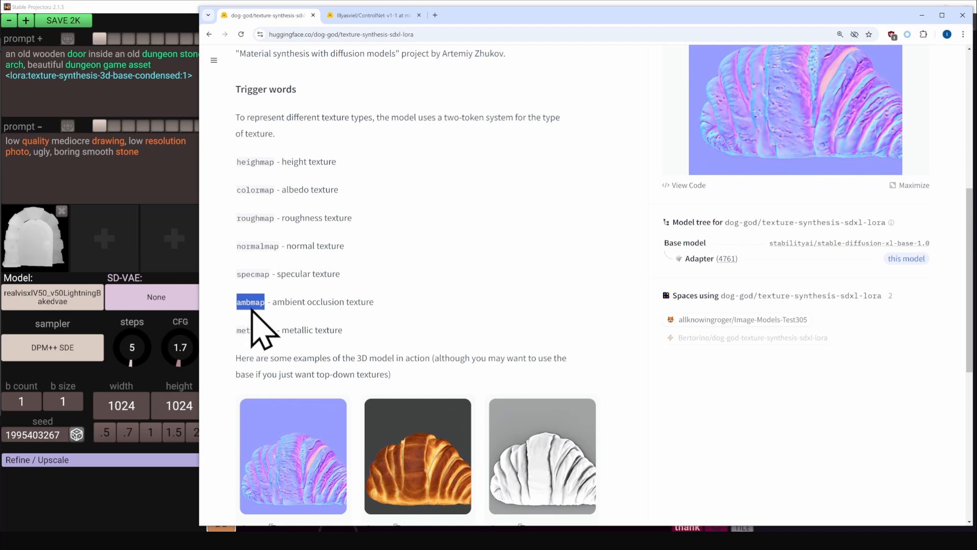
- Switch to Stable Projectorz and insert ", ambmap" after "dungeon game asset" in the positive prompt
left_click(177, 65)
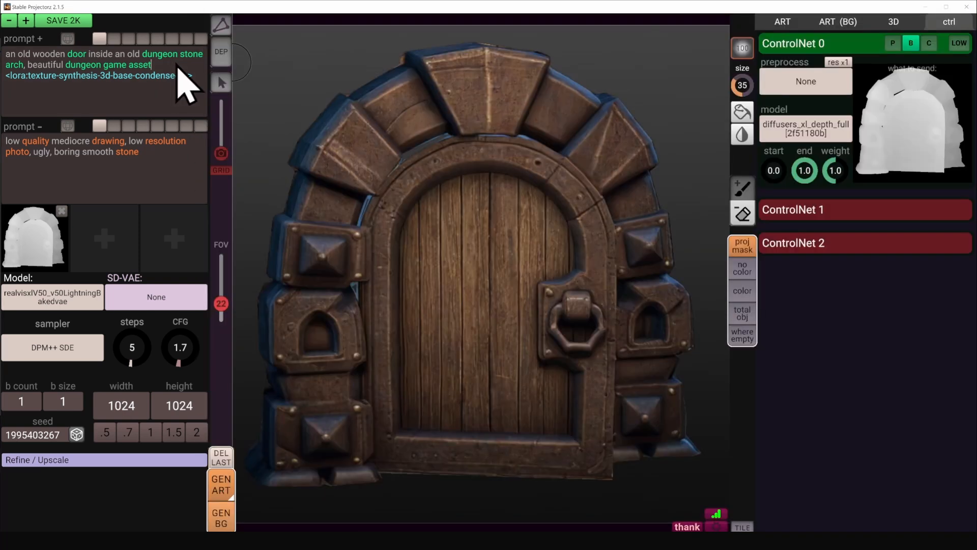
type(",")
key("ctrl+v")
- Copy the albedo croissant example prompt from the Hugging Face model card into the second positive prompt slot of Stable Projectorz
left_click(334, 541)
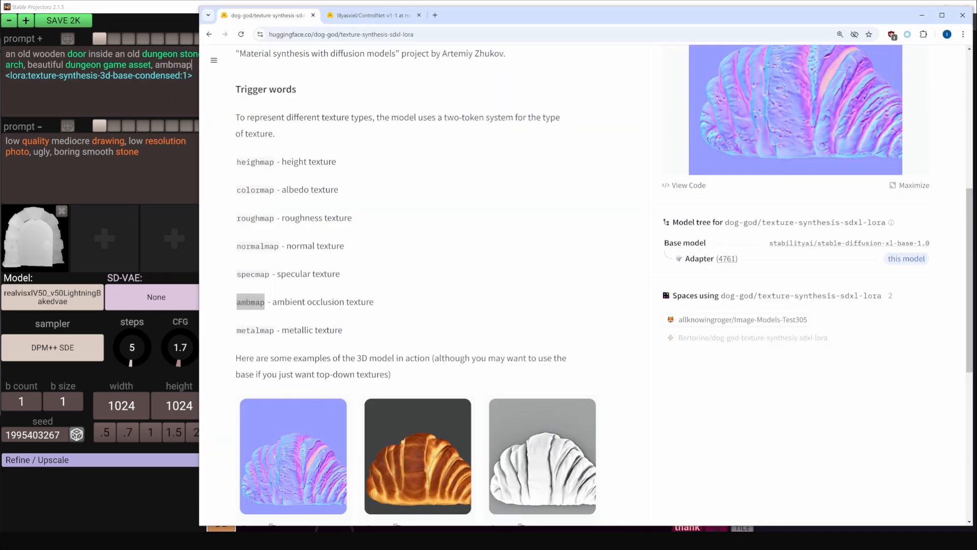
scroll(414, 404, "down", 3)
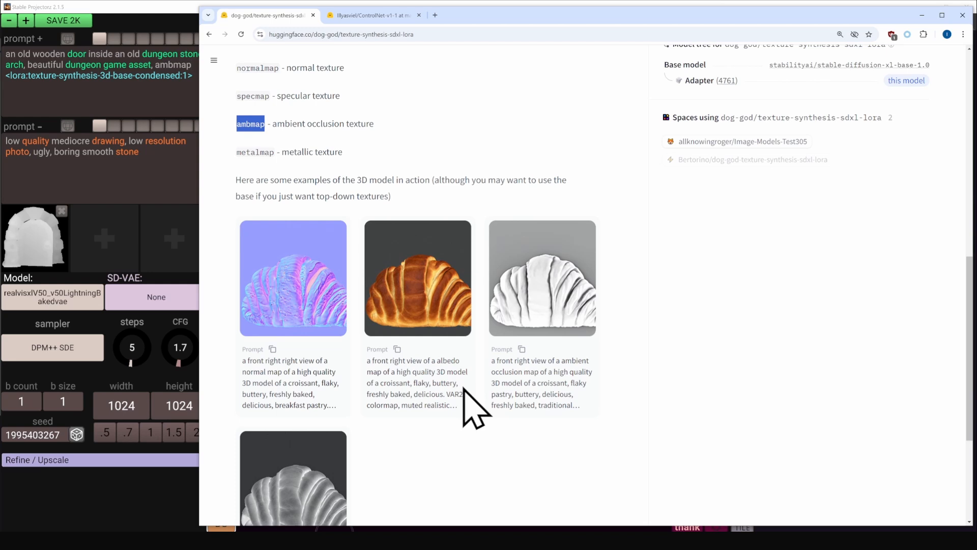
left_click(397, 352)
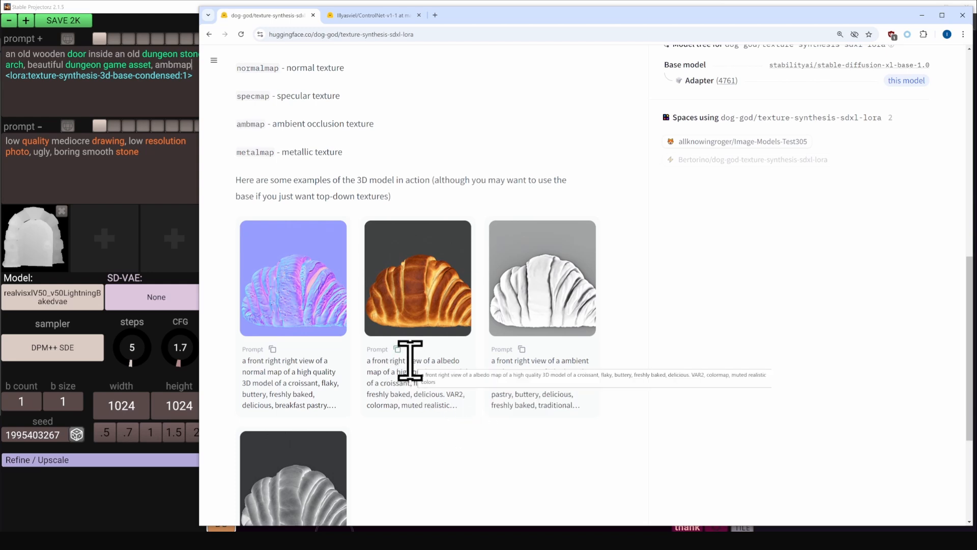
left_click(114, 39)
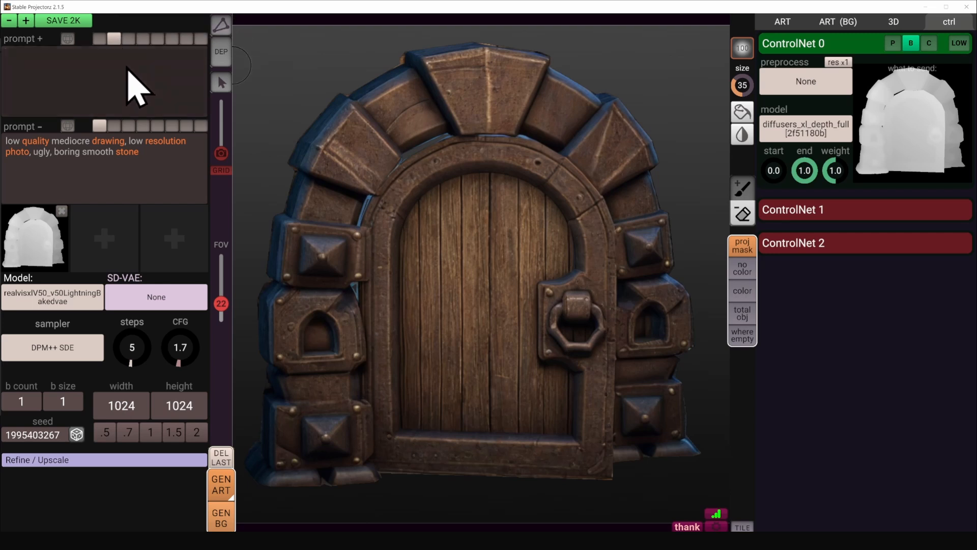
key("ctrl+v")
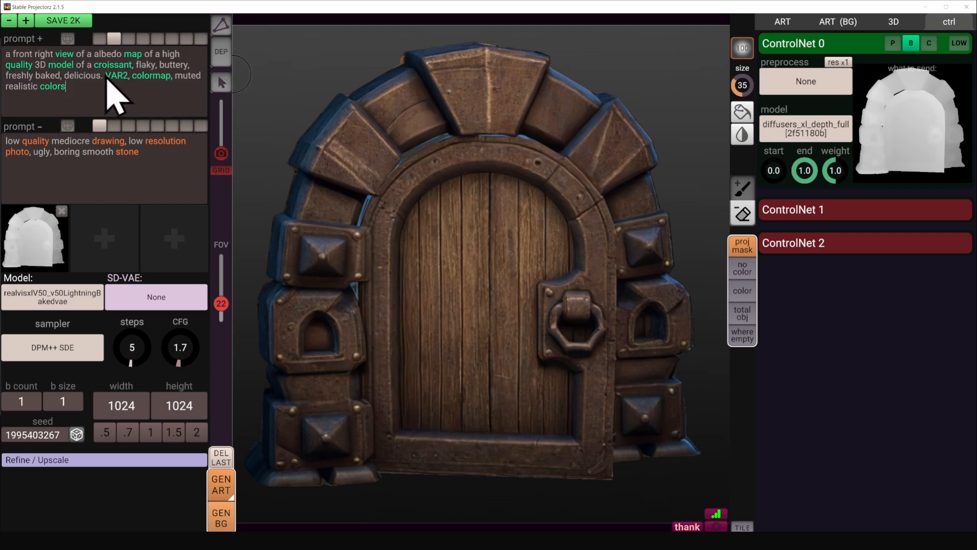
- Move "VAR2, colormap, muted realistic colors" from the second positive prompt slot to the first, after "ambmap"
left_click_drag(105, 75, 142, 109)
key("BackSpace")
left_click(99, 38)
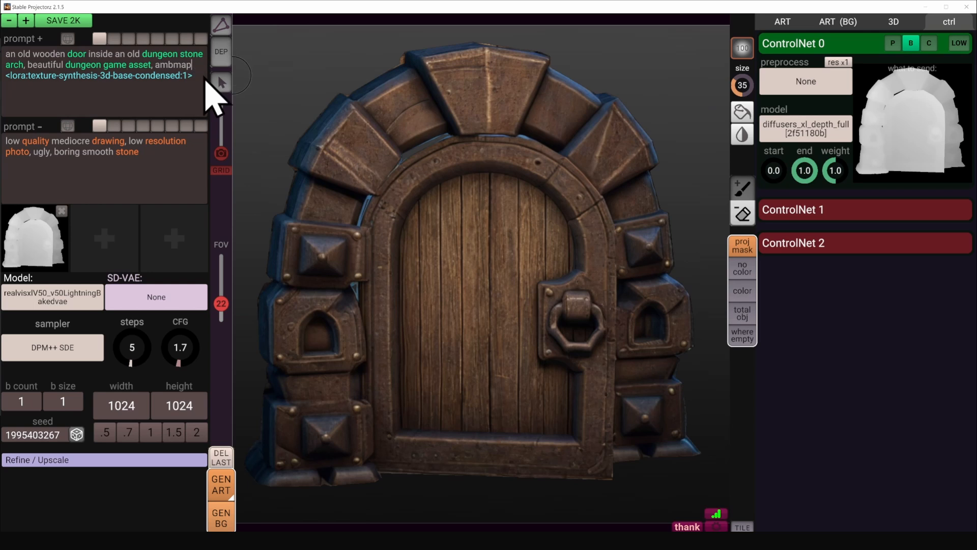
key("ctrl+v")
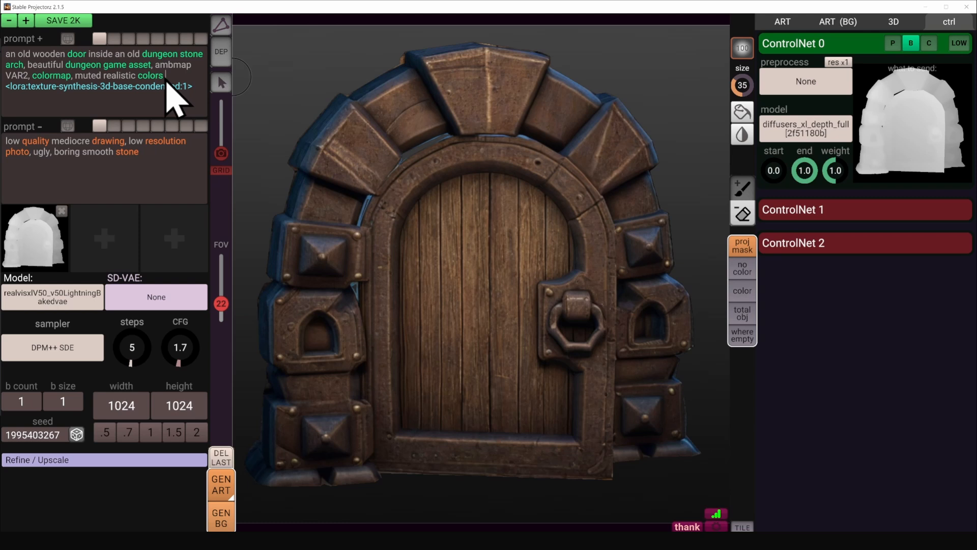
- Insert ", albedo texture" after "muted realistic colors" in the positive prompt
left_click(175, 66)
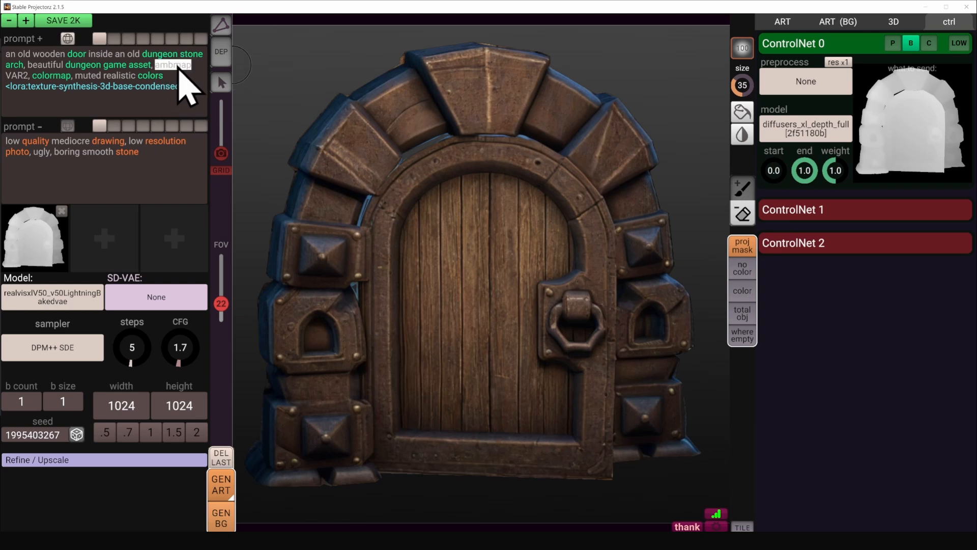
double_click(43, 77)
double_click(118, 77)
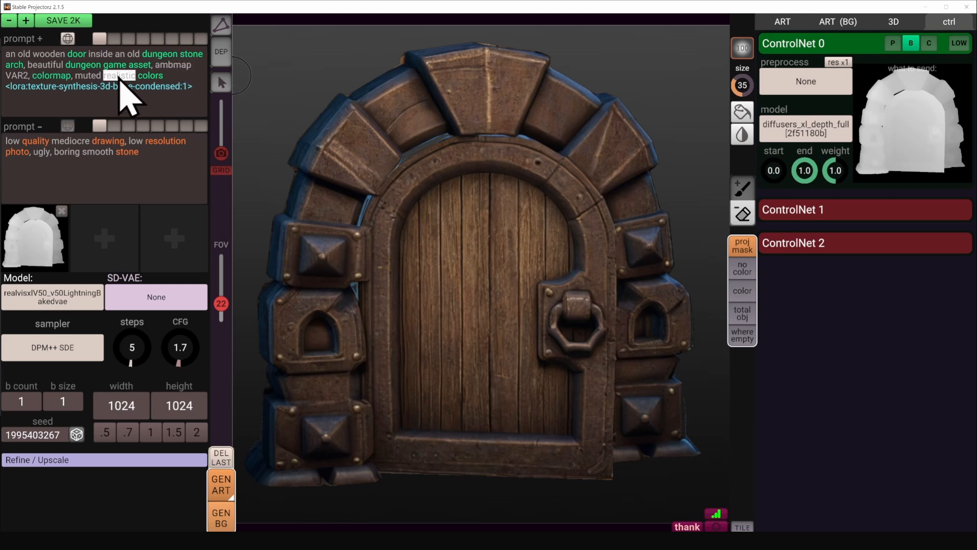
left_click(164, 78)
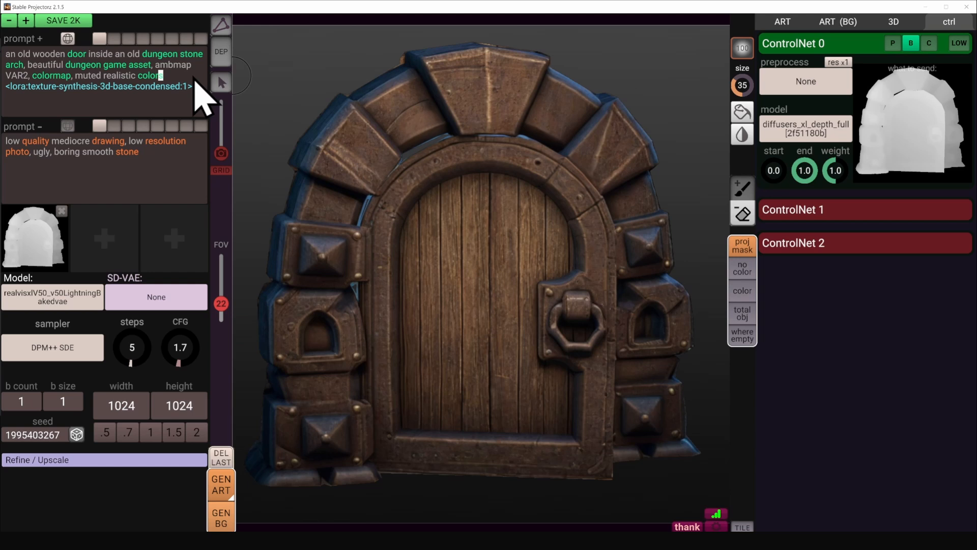
type(", albedo texture")
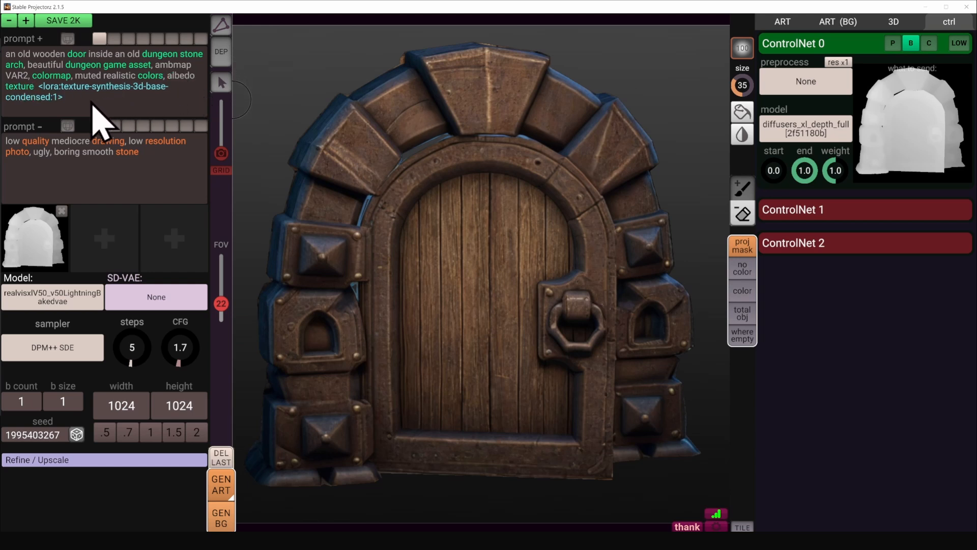
left_click_drag(37, 88, 6, 77)
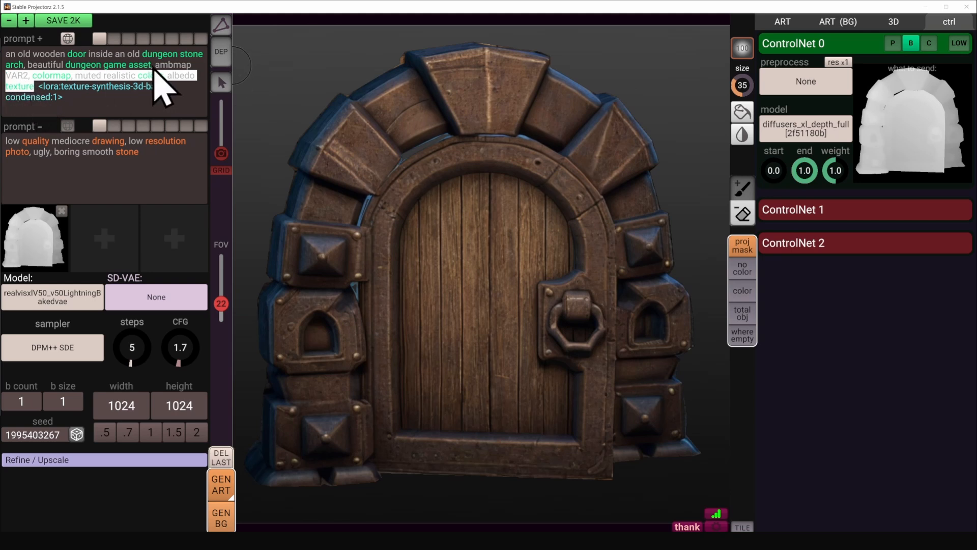
left_click_drag(151, 65, 4, 53)
left_click(20, 65)
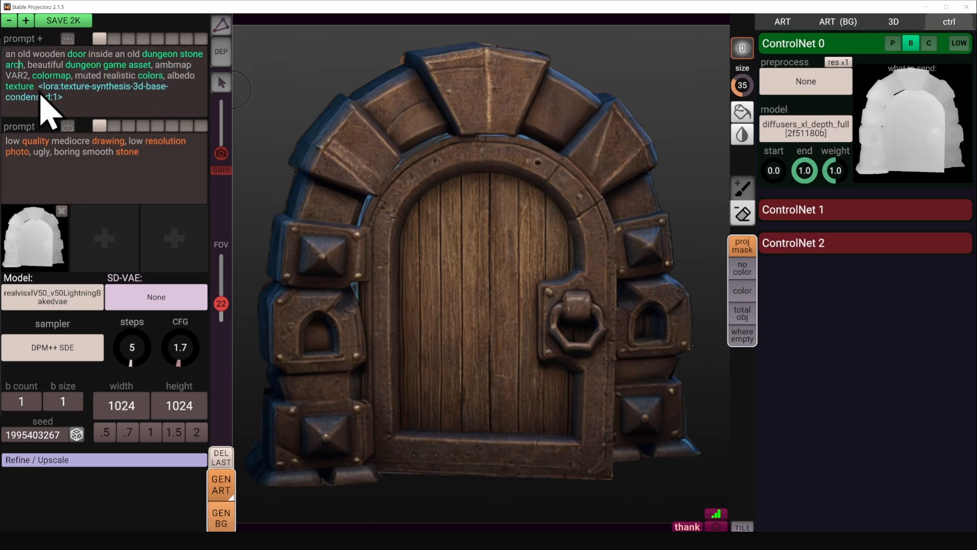
- Generate a new door texture using the texture-synthesis LoRA and its albedo trigger words in the positive prompt
left_click_drag(41, 88, 94, 98)
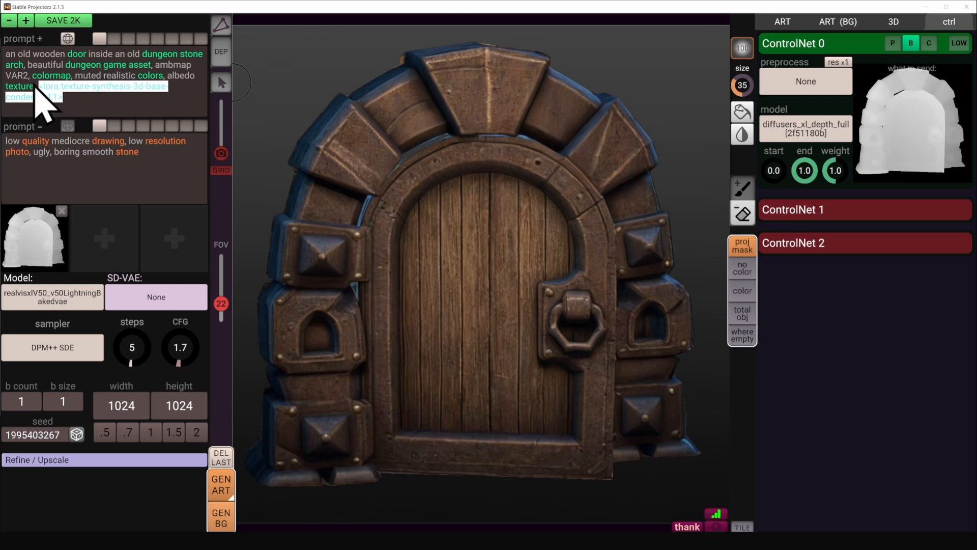
left_click(34, 84)
left_click_drag(35, 86, 155, 65)
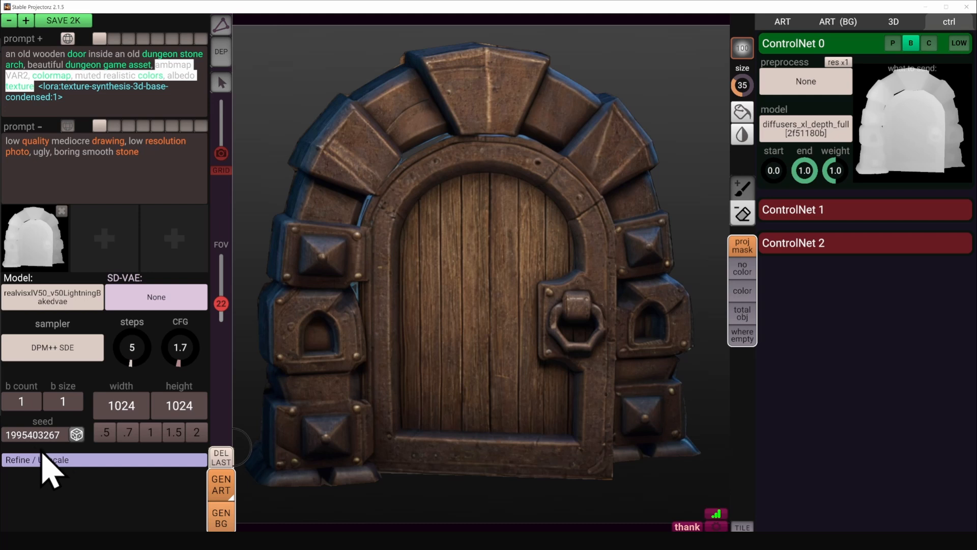
left_click(222, 489)
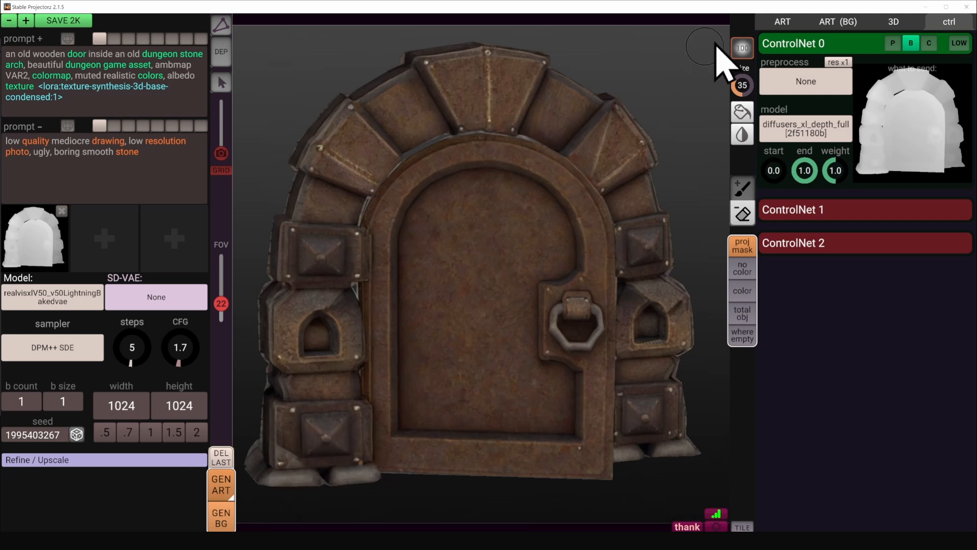
- Compare the newest door texture with the previous one by repeatedly hiding and showing it in the generated art list
left_click(776, 26)
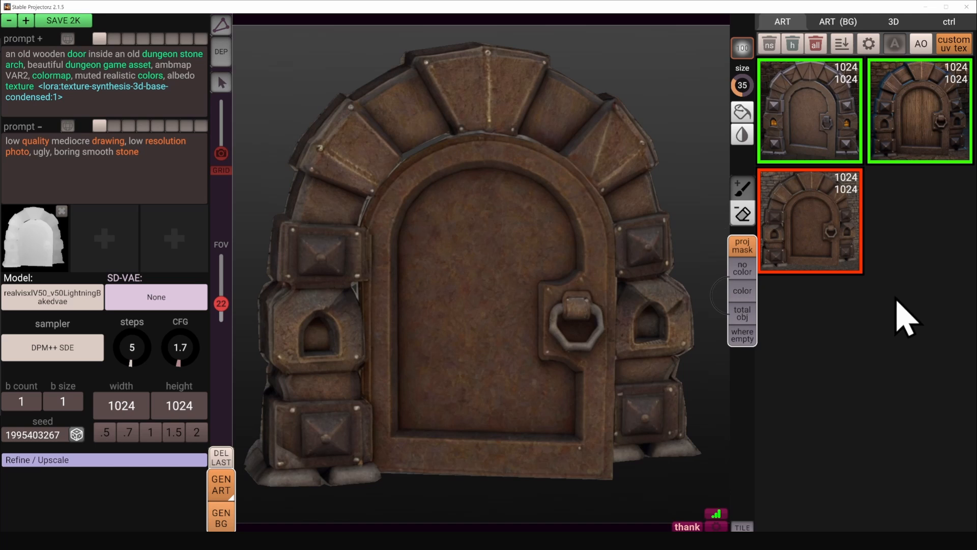
key("h")
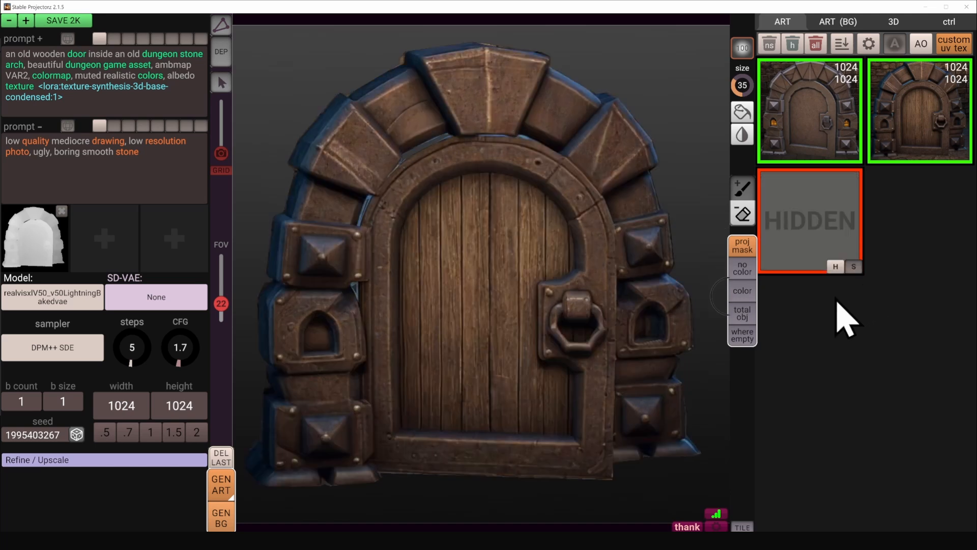
key("h")
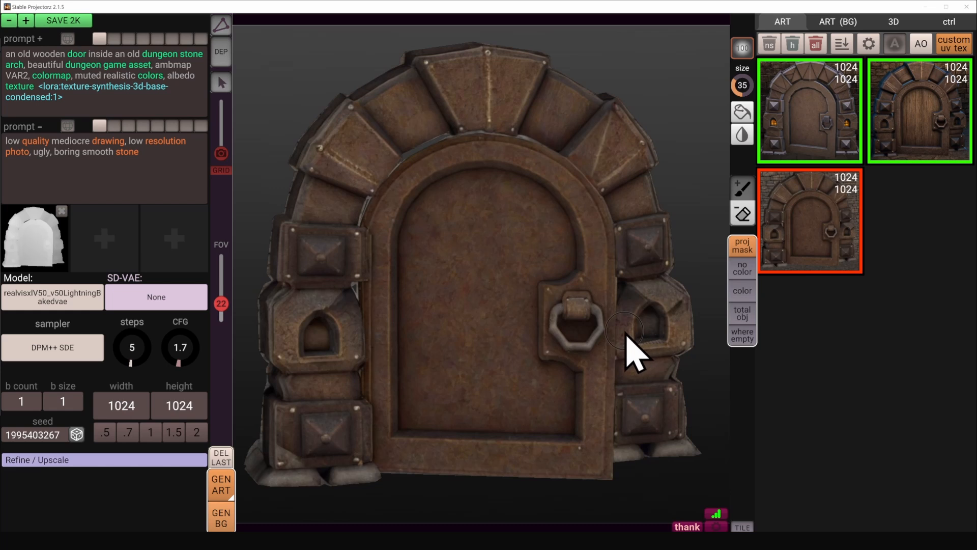
key("h")
key("h")
right_click_drag(625, 333, 601, 363)
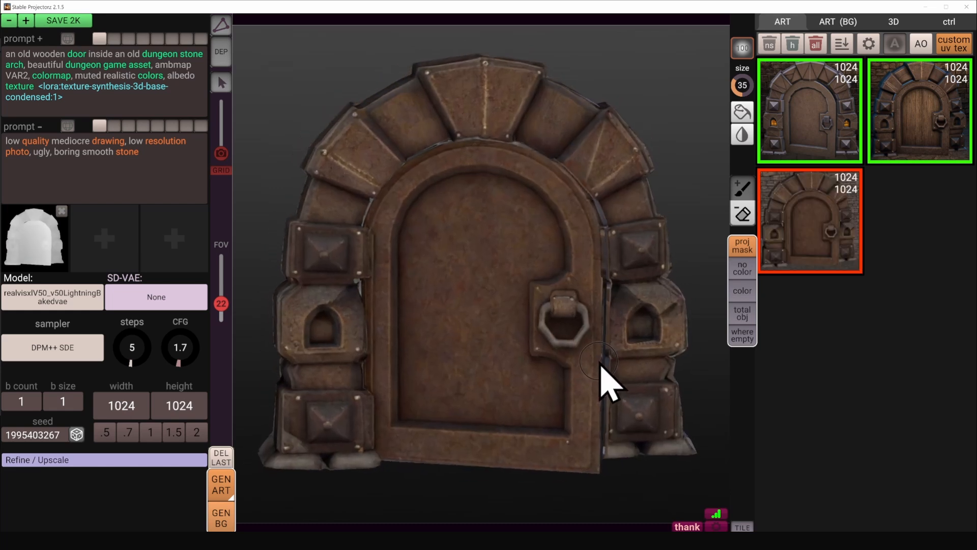
key("h")
key("h")
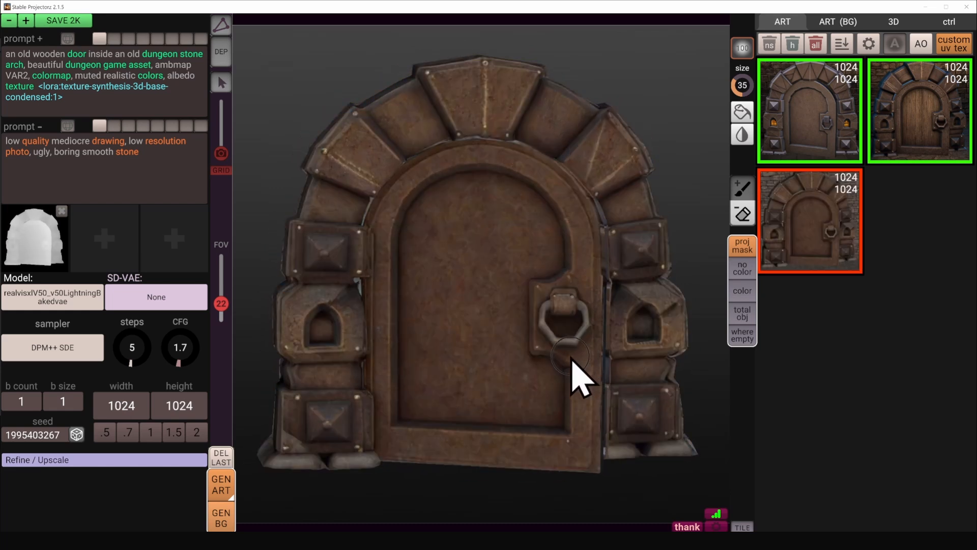
right_click_drag(545, 353, 562, 382)
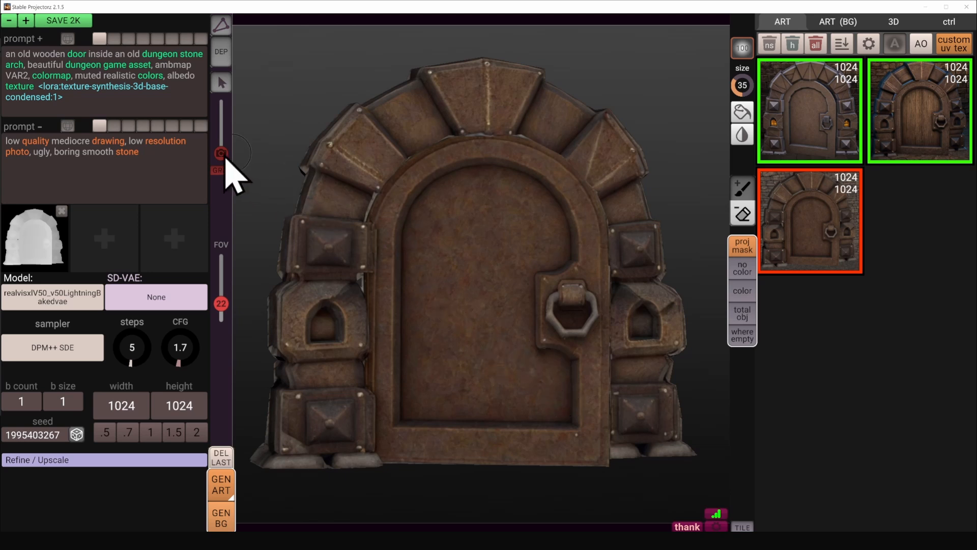
- Add cameras for a four-view projection, arrange them in a grid and turn the second view to the door's back
left_click_drag(223, 154, 228, 131)
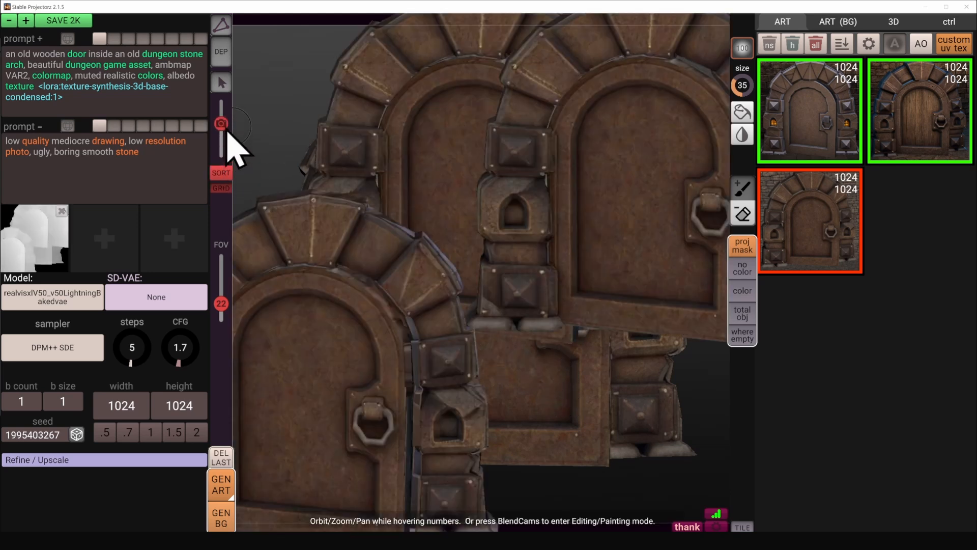
left_click(227, 187)
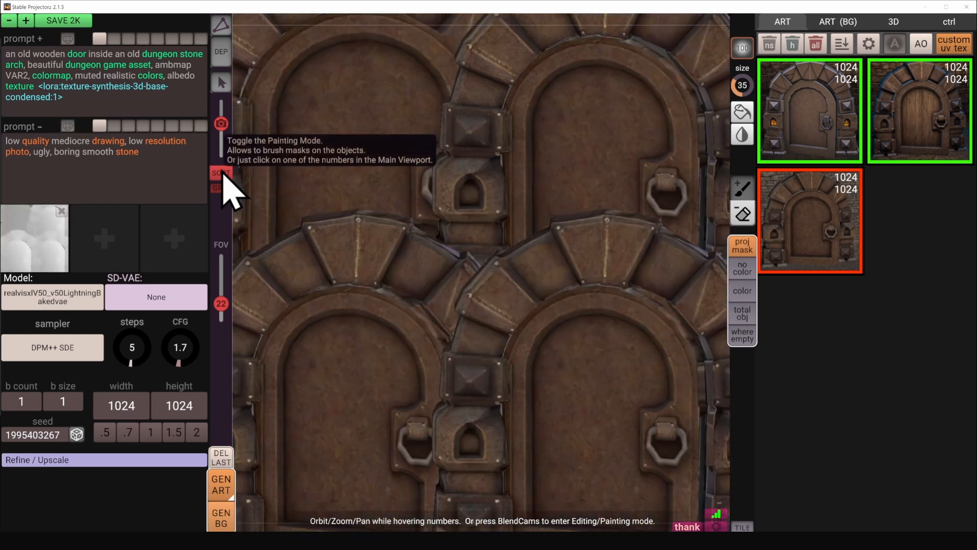
scroll(360, 142, "down", 4)
scroll(528, 159, "down", 5)
left_click_drag(530, 159, 316, 150, "alt")
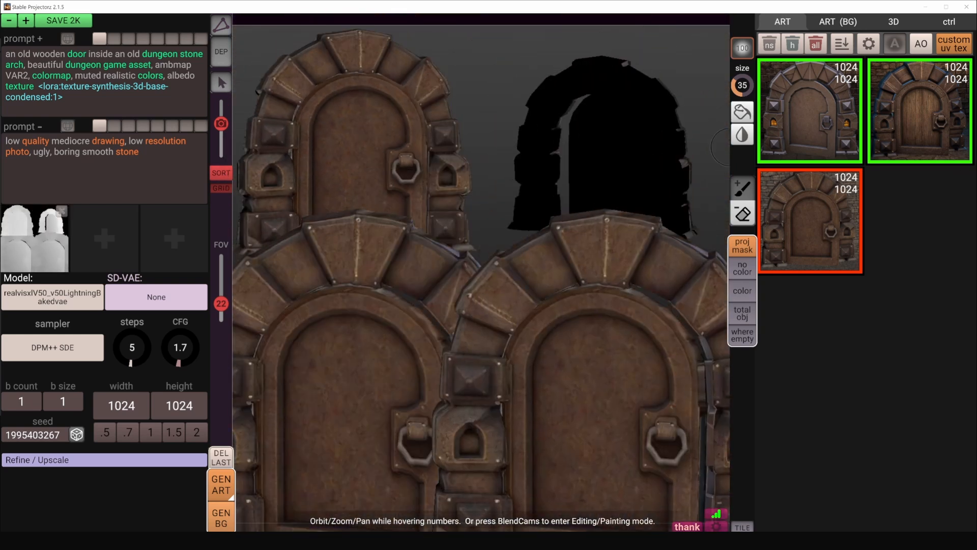
- Angle the third and fourth camera views toward opposite sides of the door and generate art from all four views
scroll(666, 187, "up", 2)
left_click_drag(387, 395, 669, 388, "alt")
scroll(407, 397, "down", 3)
scroll(579, 400, "down", 4)
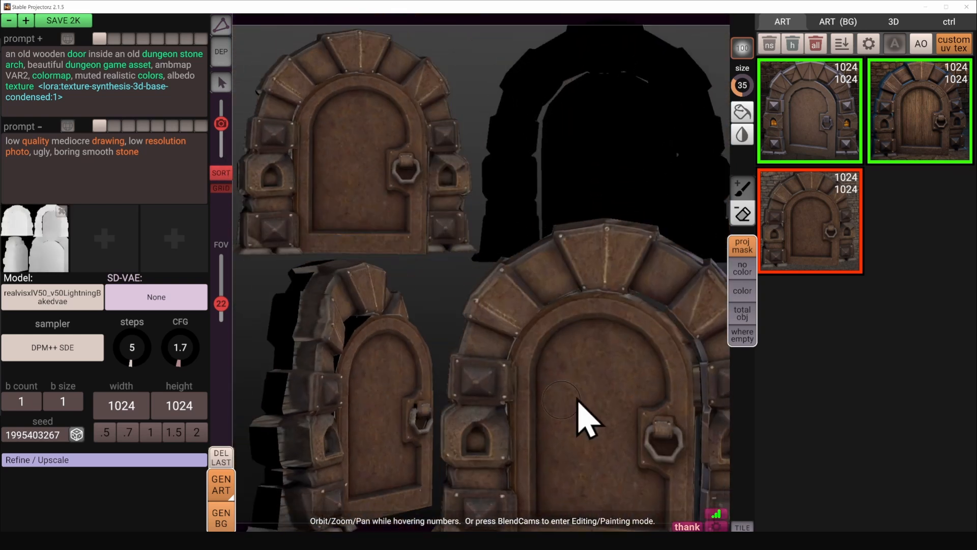
left_click_drag(578, 400, 615, 376, "alt")
middle_click_drag(616, 376, 600, 384, "alt")
scroll(371, 399, "down", 1)
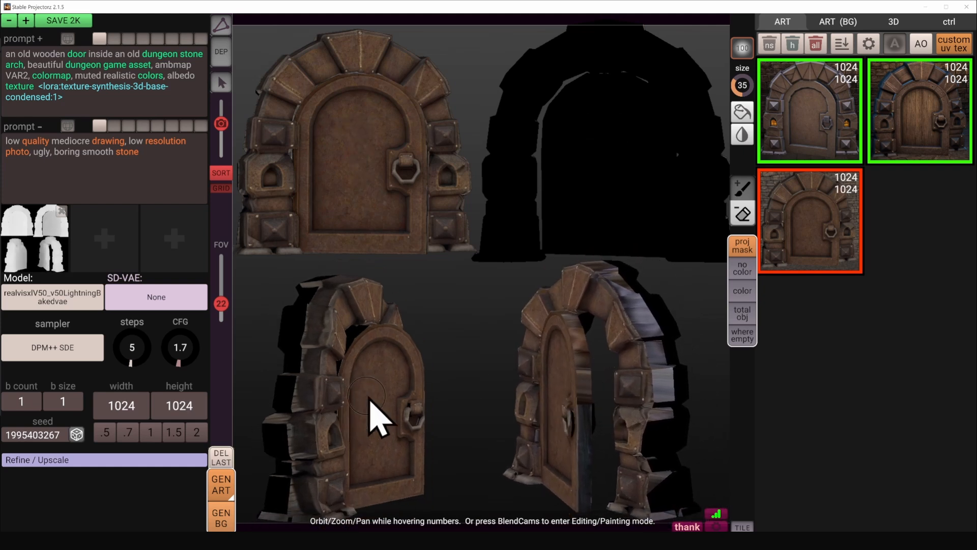
middle_click_drag(371, 399, 390, 351, "alt")
scroll(585, 208, "down", 2)
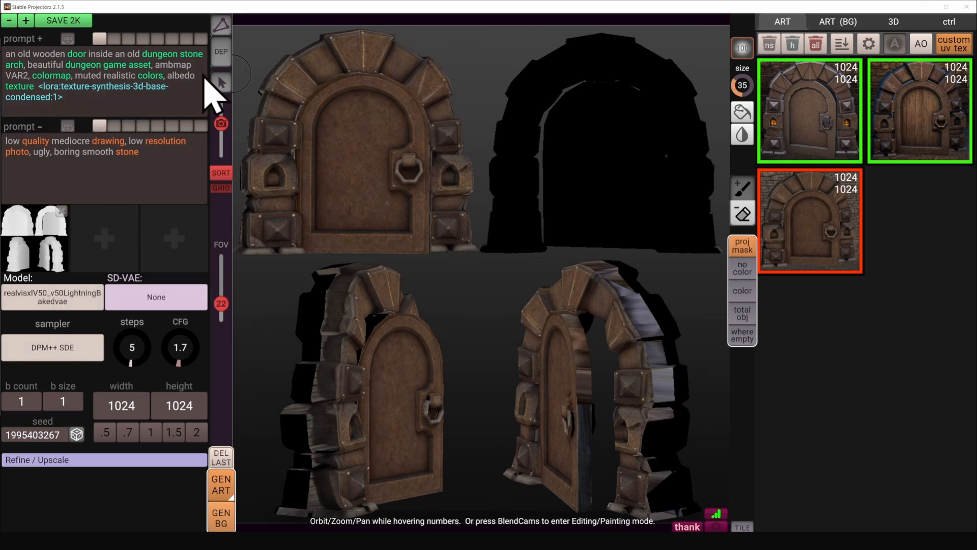
left_click(229, 487)
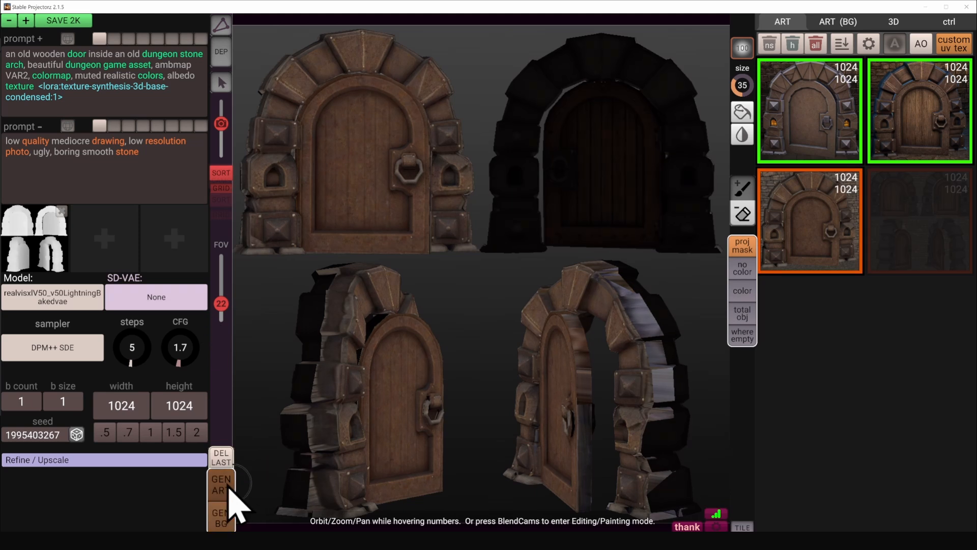
- Enter camera blending, enlarge the brush to 100 and inspect the new texture while switching among cameras 1 to 4
left_click(231, 184)
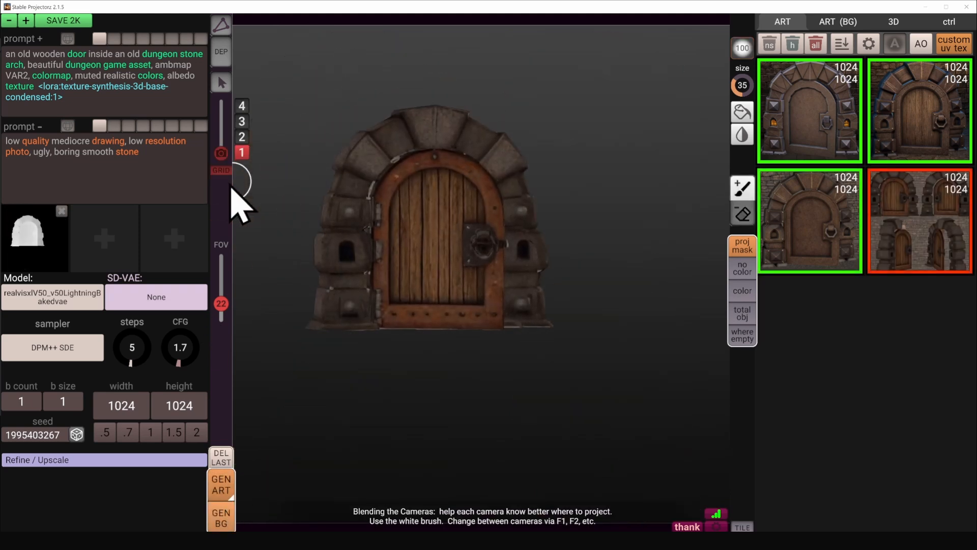
key("bracketright")
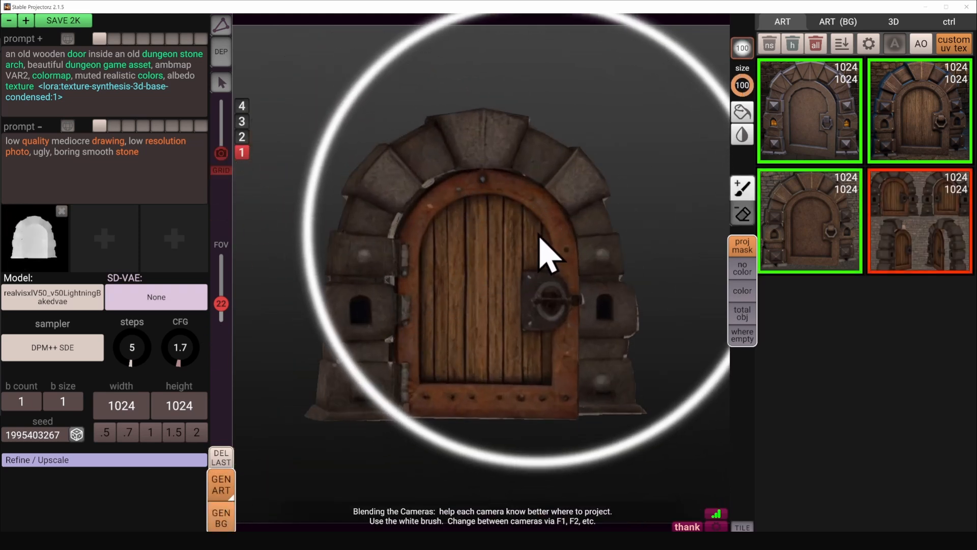
middle_click_drag(538, 237, 463, 266)
key("F2")
key("F1")
key("F3")
key("F4")
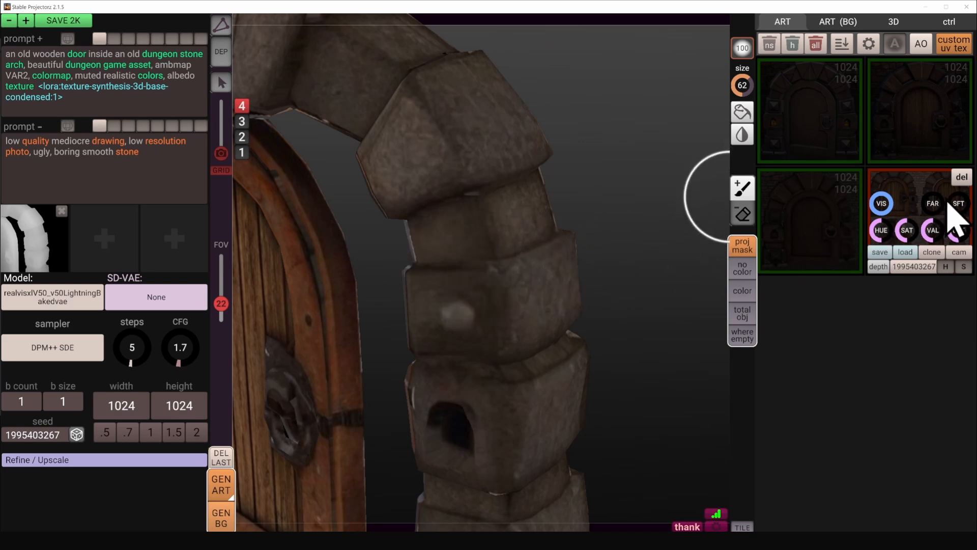
- Adjust the SFT softness of the four-view projection while viewing the stone arch blocks up close
scroll(585, 332, "up", 3)
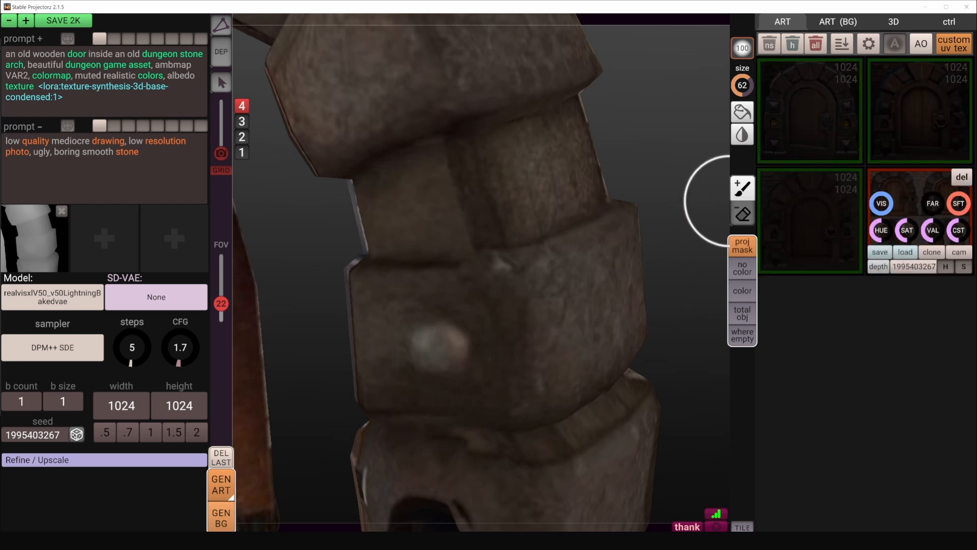
left_click_drag(949, 212, 945, 236)
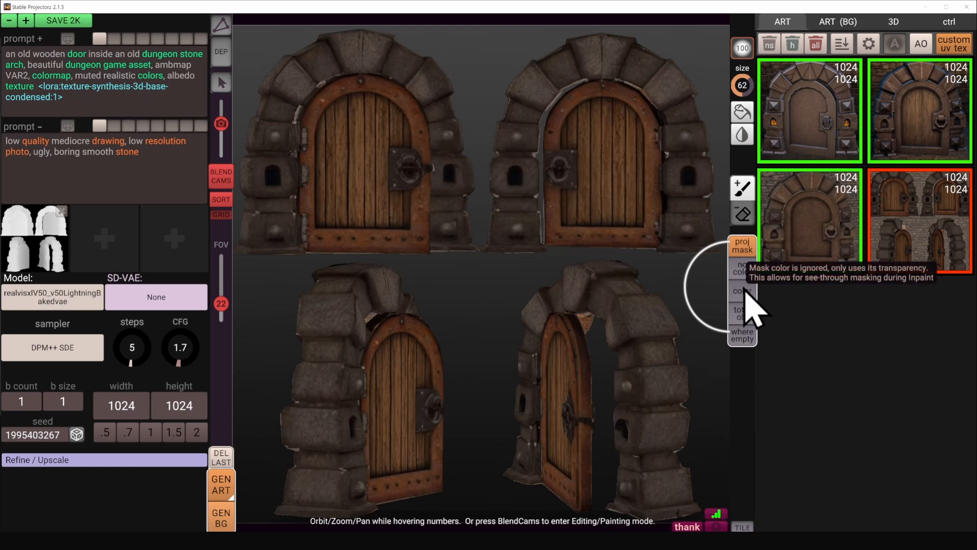
- Switch the masking mode to total obj and select the single-view brown door texture with the door facing forward
middle_click_drag(639, 354, 457, 328)
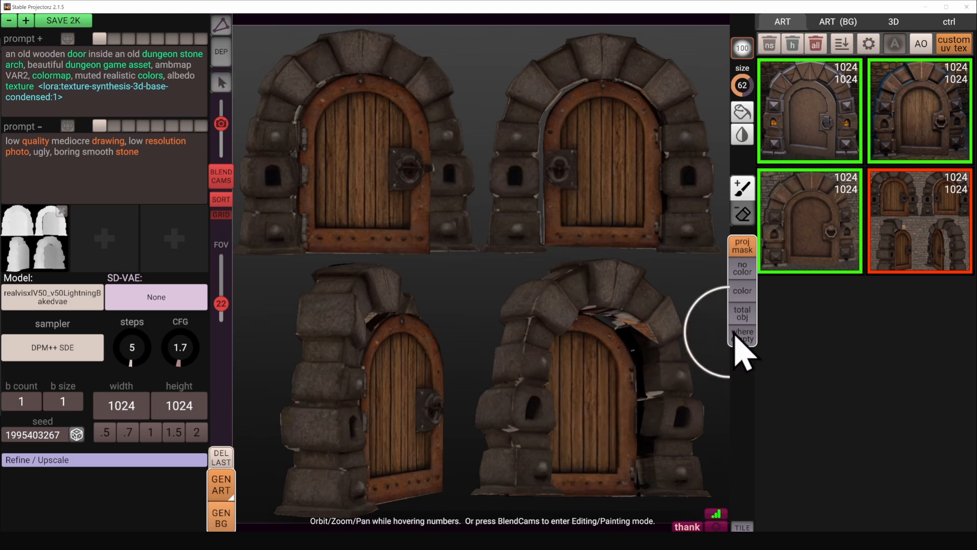
left_click(742, 316)
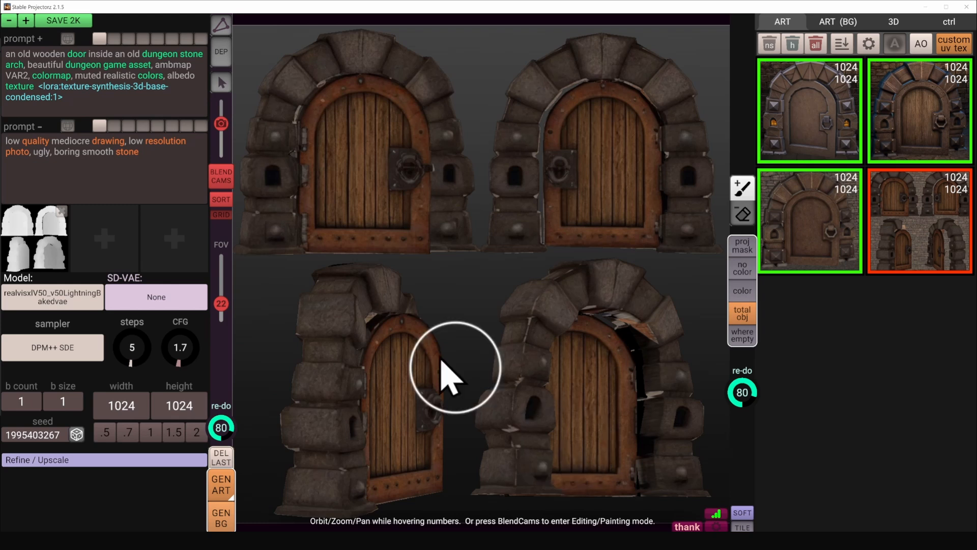
left_click(221, 175)
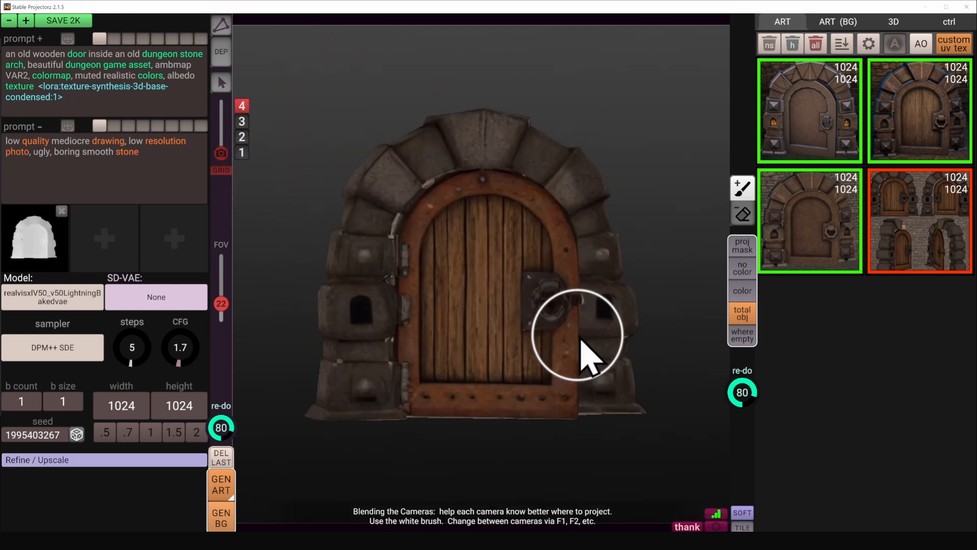
left_click(815, 214)
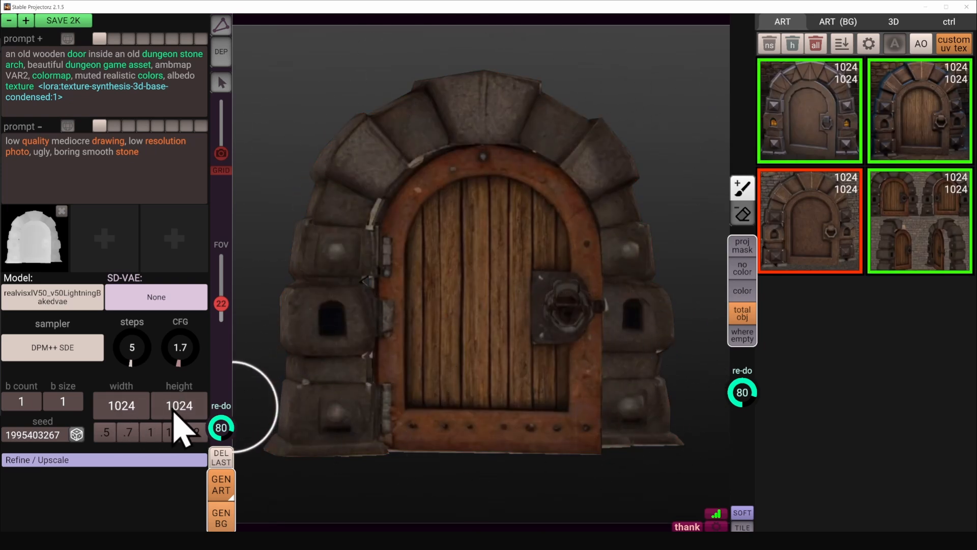
scroll(473, 414, "up", 4)
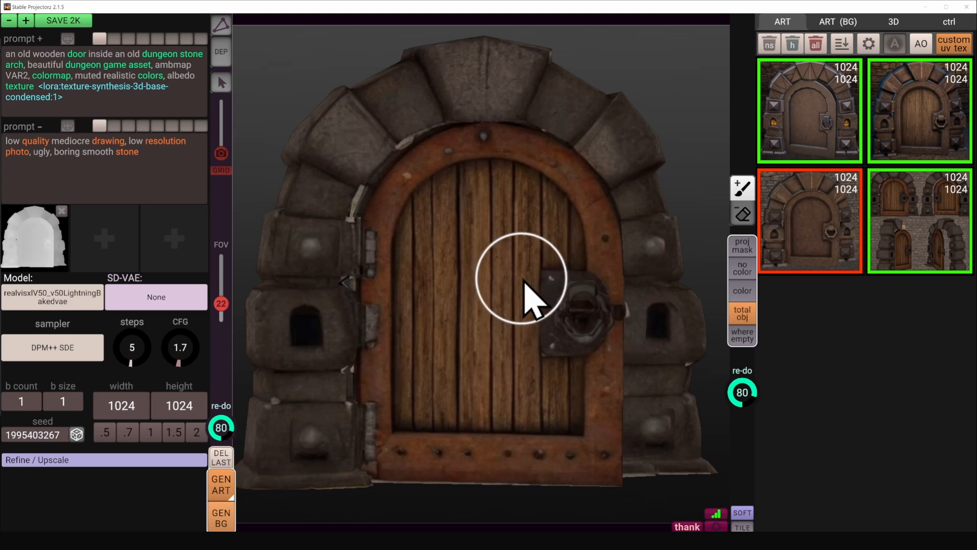
- Review the background art options and the ControlNet 0 settings, and preview the door's depth map
mouse_move(737, 147)
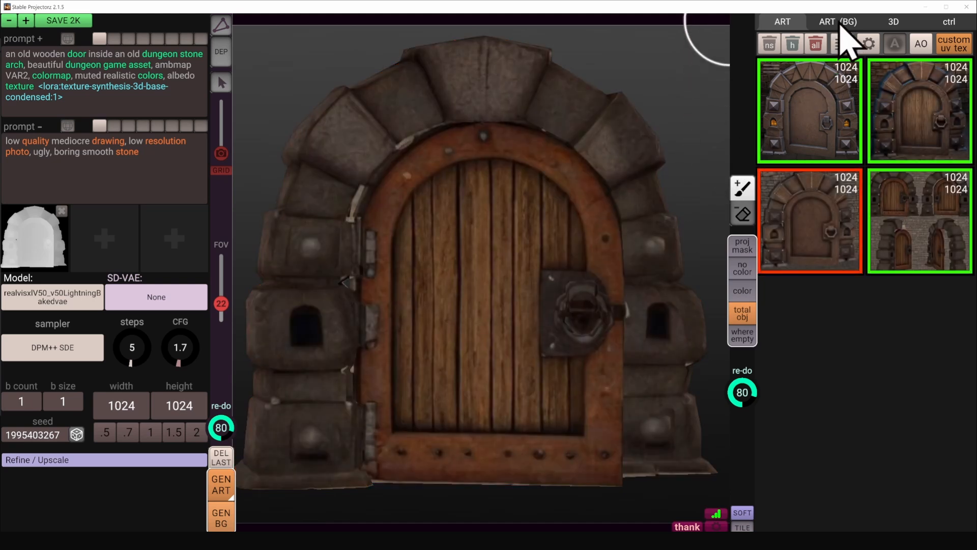
left_click(841, 23)
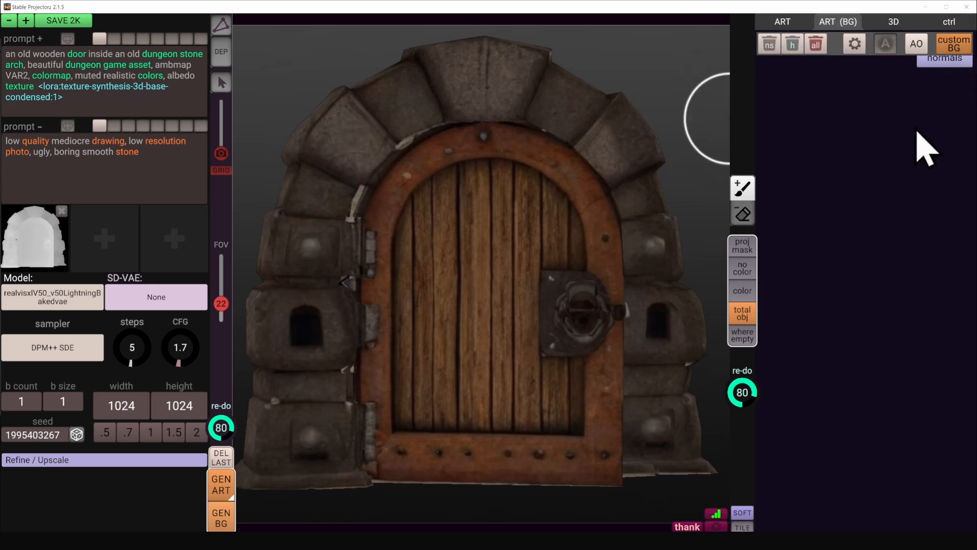
mouse_move(29, 22)
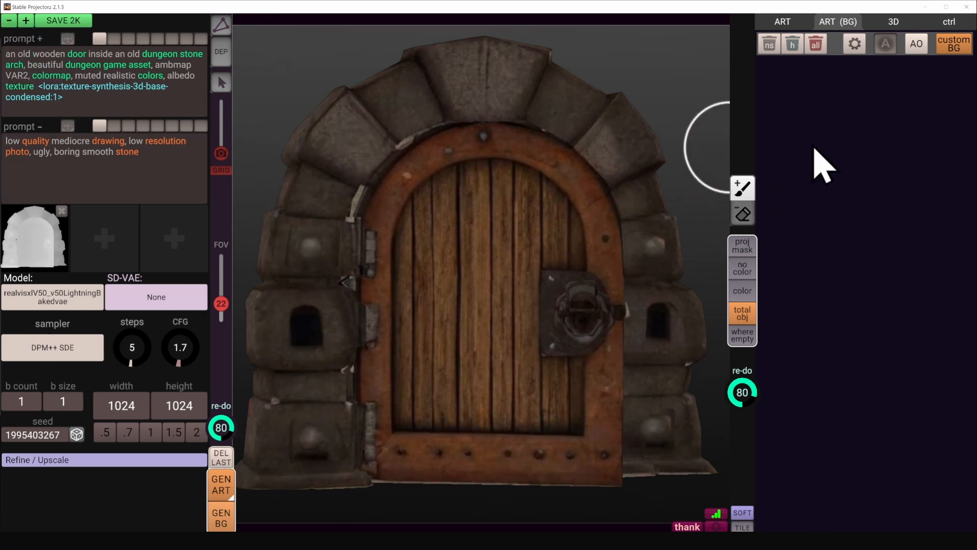
left_click(949, 22)
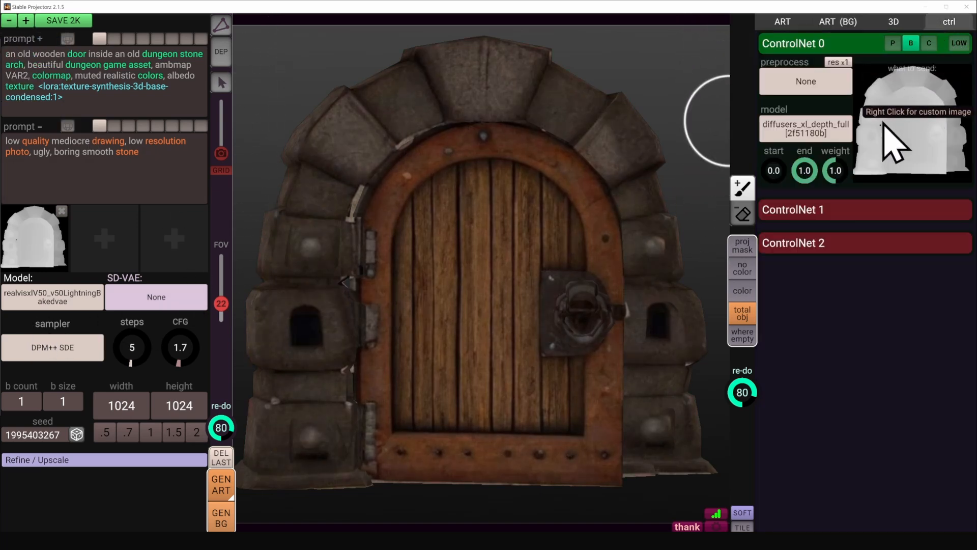
left_click(228, 56)
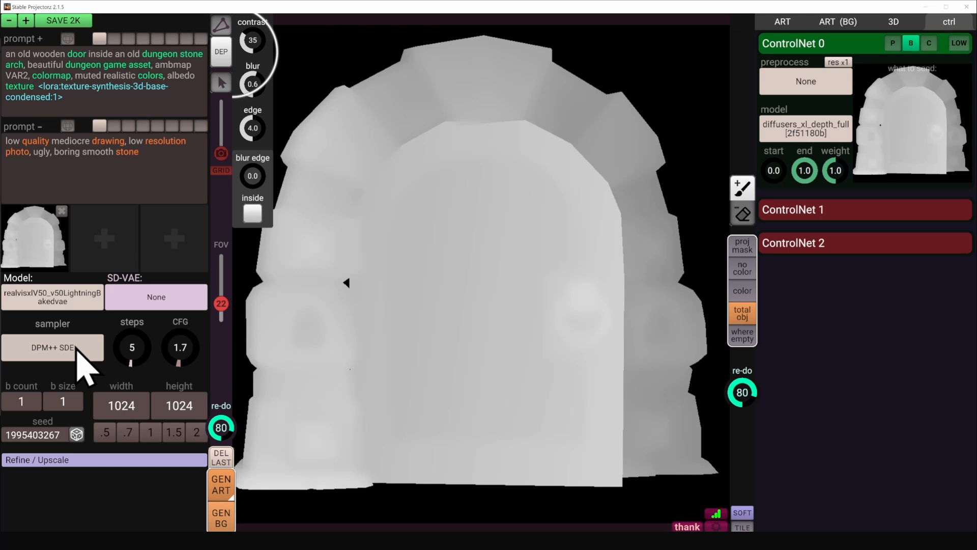
- Check the recommended Lightning sampler, steps and CFG settings on the CivitAI model page, and return to Stable Projectorz
key("alt+Tab")
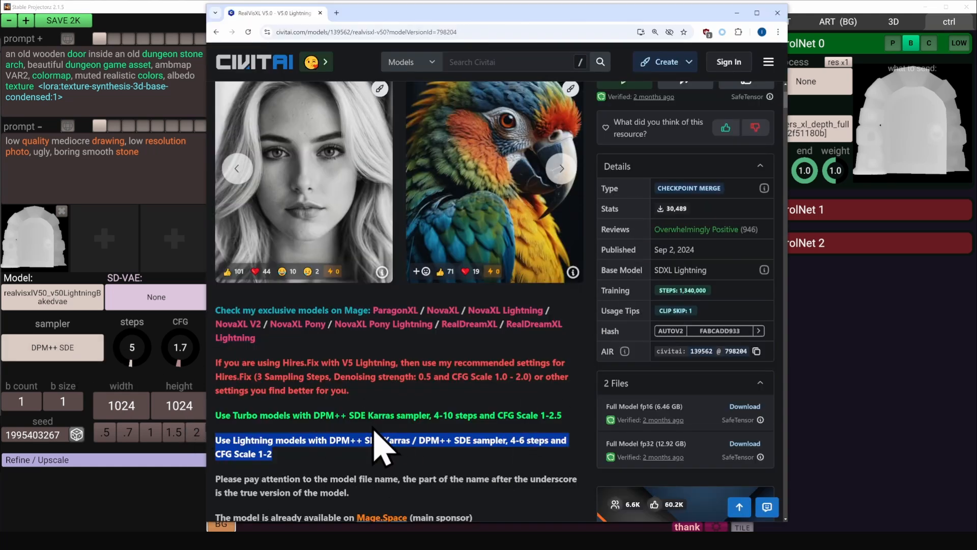
key("alt+Tab")
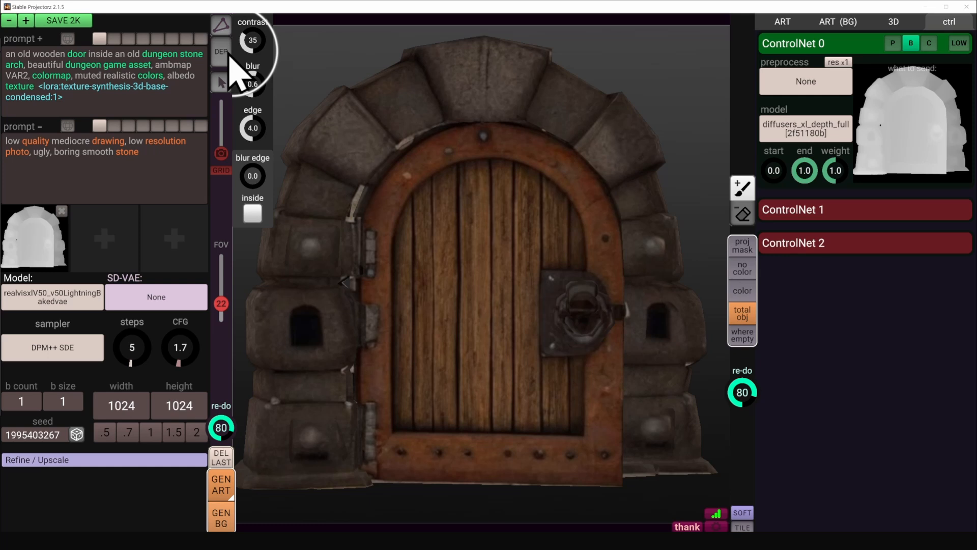
- Enable ControlNet 1 as a second control unit
left_click(855, 208)
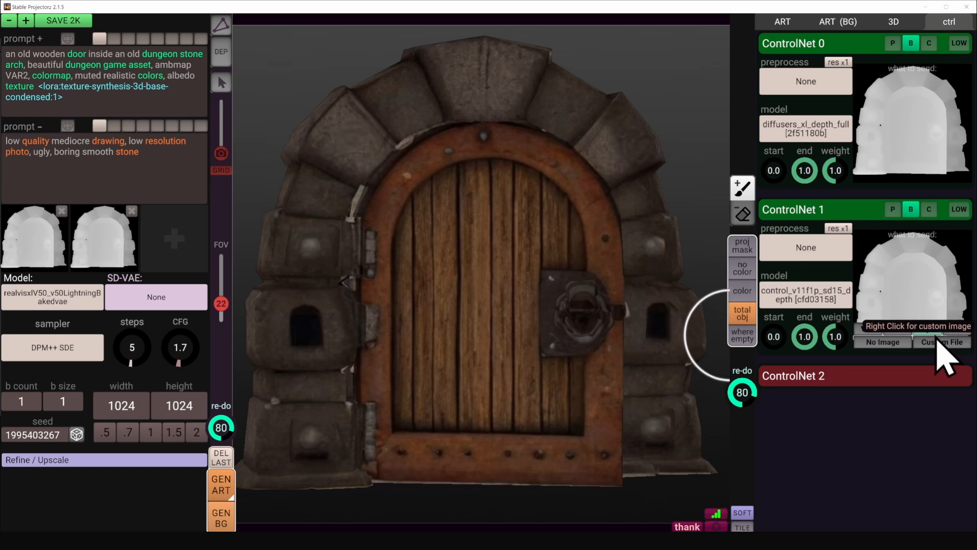